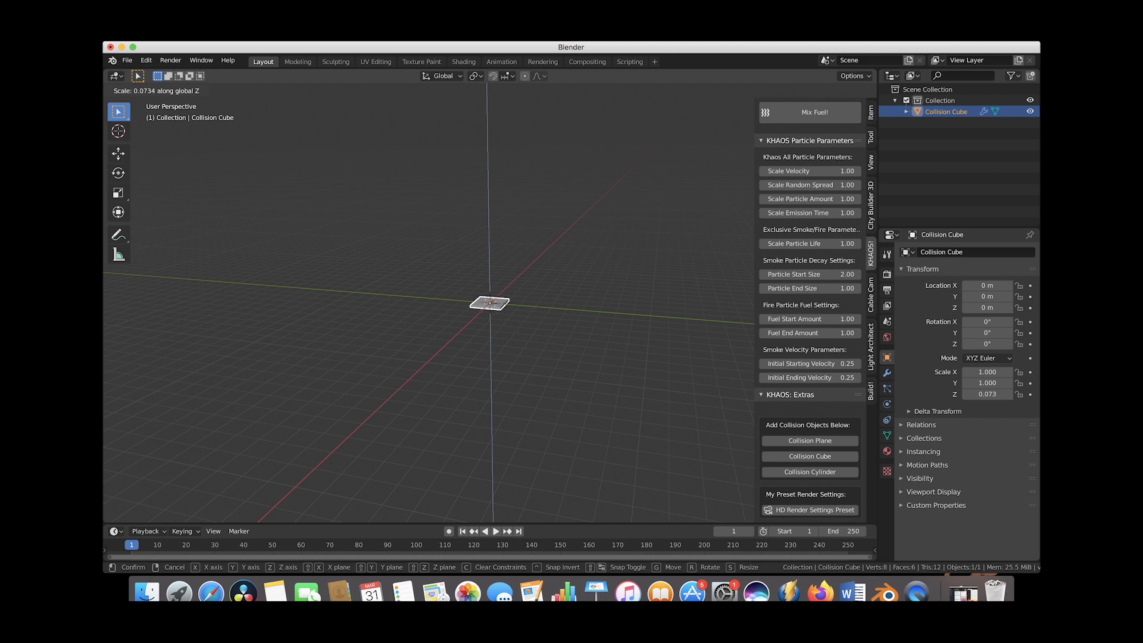
# Scale the collision cube into a wide, flat ground slab, about 14.6 across and 0.115 along Z.
pyautogui.click(620, 292)
pyautogui.press('s')
pyautogui.press('z')
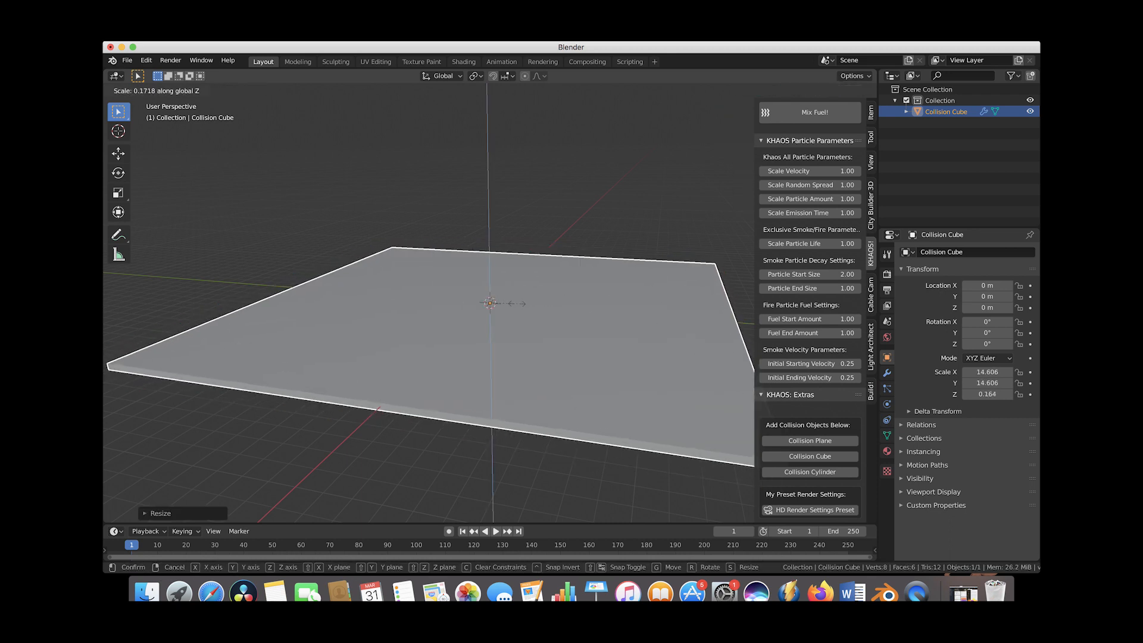
pyautogui.click(510, 306)
# Add the Derelict future medium #2 building from the City Builder 3D assets onto the slab.
pyautogui.scroll(10, 510, 306)
pyautogui.scroll(-10, 509, 306)
pyautogui.hscroll(5, 510, 304)
pyautogui.keyDown('ctrl'); pyautogui.scroll(-3, 509, 304); pyautogui.keyUp('ctrl')
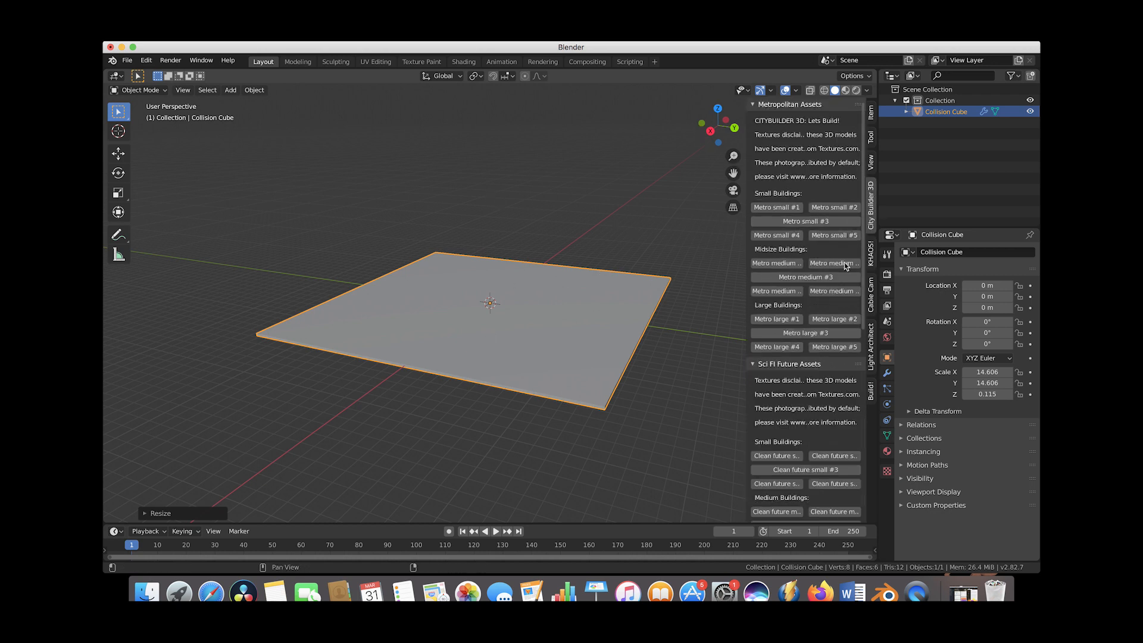
pyautogui.scroll(-12, 793, 330)
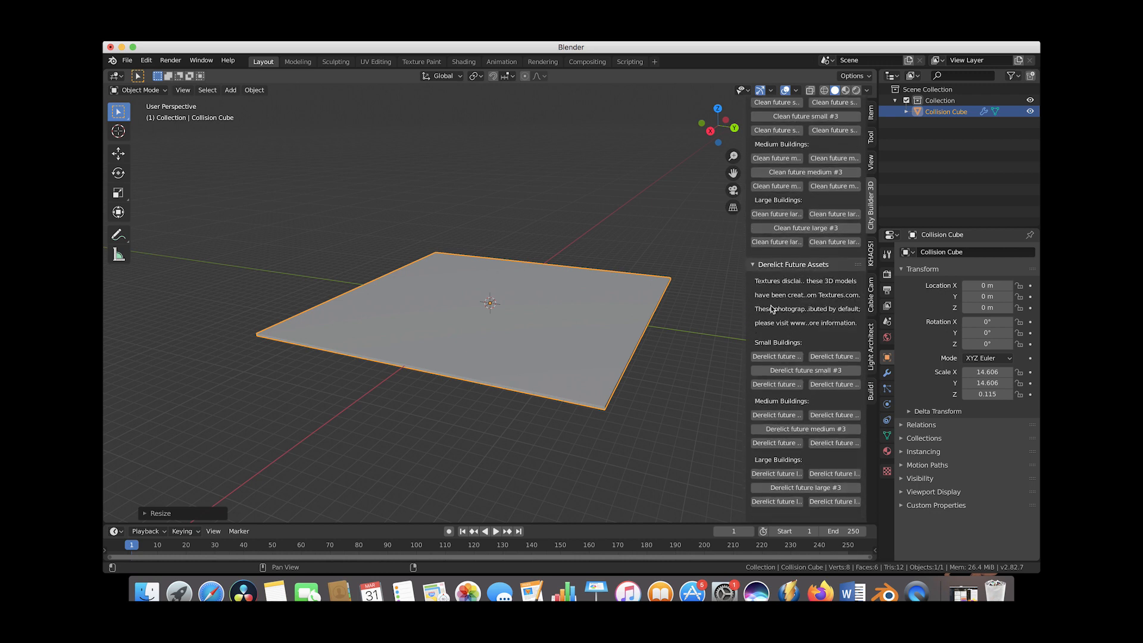
pyautogui.press('Delete')
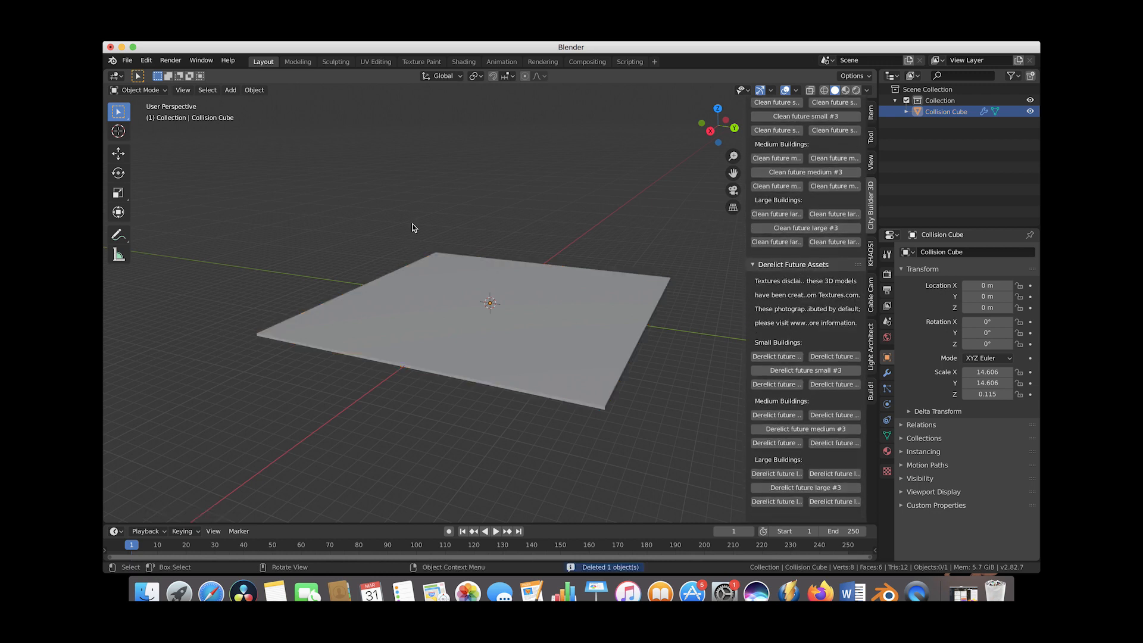
pyautogui.click(832, 418)
pyautogui.moveTo(458, 306); pyautogui.dragTo(549, 309, button='middle')
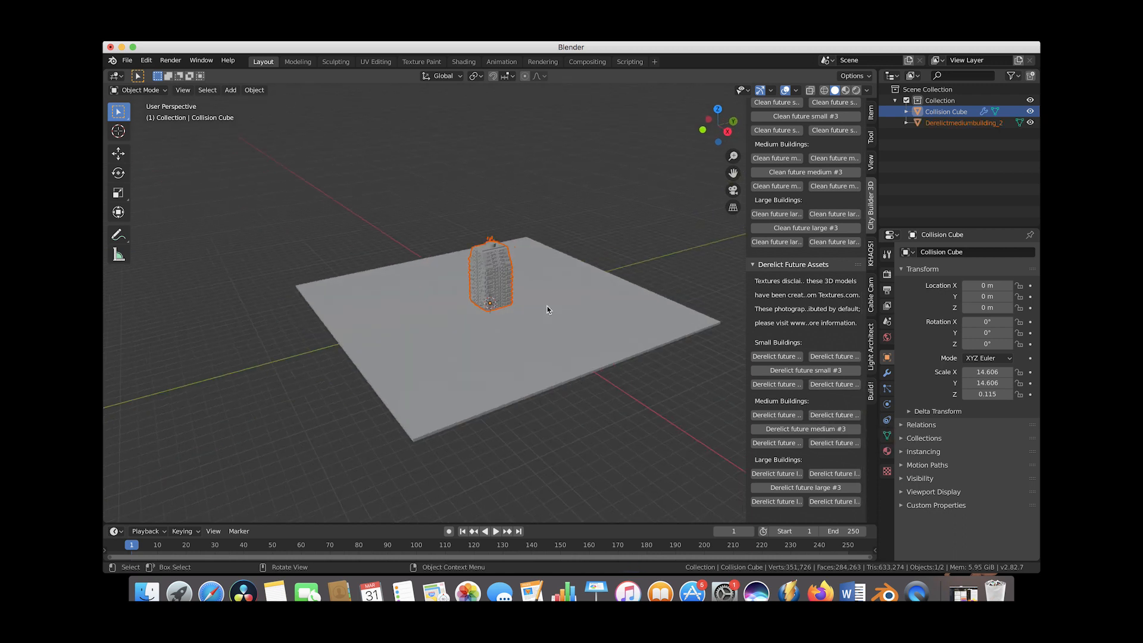
pyautogui.hscroll(-5, 548, 310)
pyautogui.hscroll(10, 548, 310)
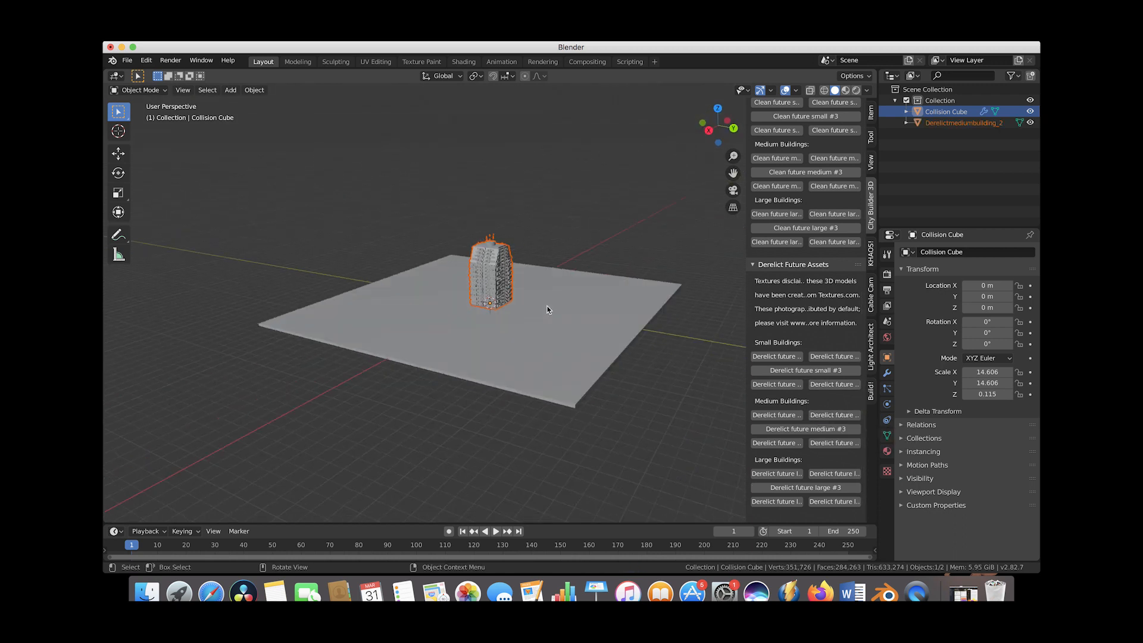
# Switch the scene's render engine to Cycles.
pyautogui.hscroll(-5, 547, 309)
pyautogui.hscroll(8, 548, 309)
pyautogui.hscroll(-8, 547, 309)
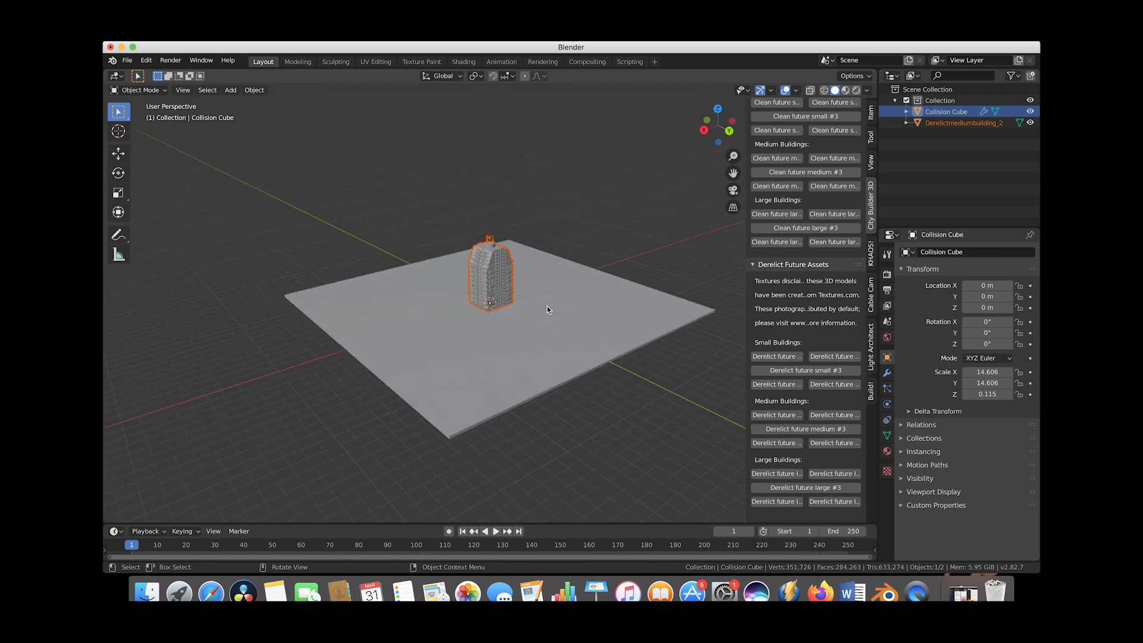
pyautogui.hscroll(5, 548, 309)
pyautogui.keyDown('ctrl'); pyautogui.scroll(5, 547, 321); pyautogui.keyUp('ctrl')
pyautogui.keyDown('shift'); pyautogui.scroll(3, 548, 335); pyautogui.keyUp('shift')
pyautogui.click(888, 273)
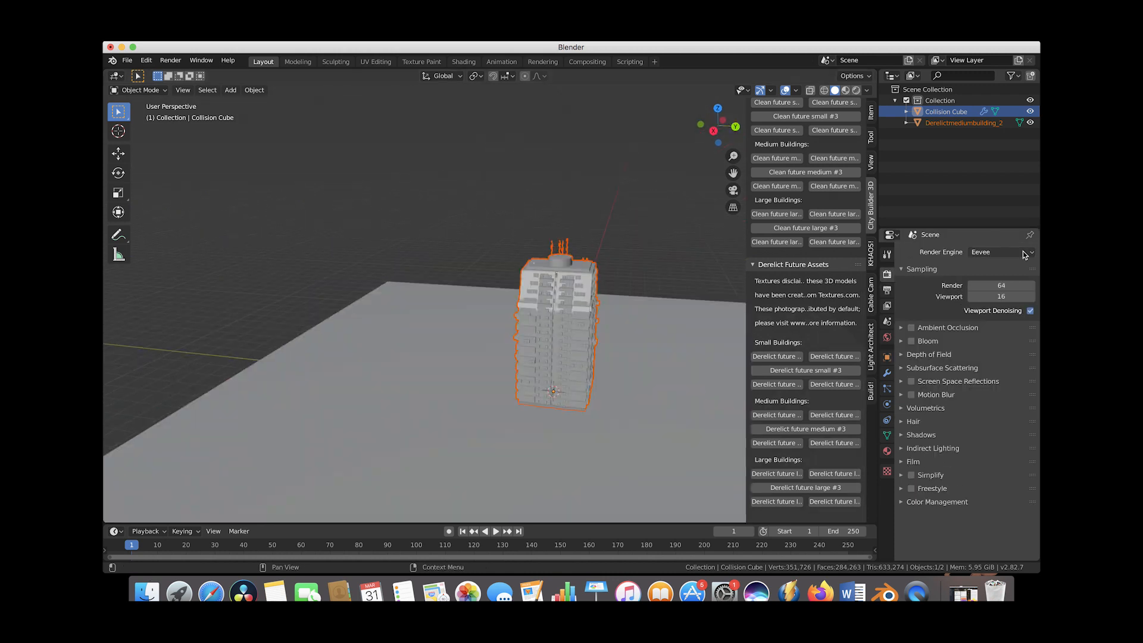
pyautogui.click(1026, 251)
pyautogui.click(996, 289)
# Switch the viewport to rendered shading to preview the building.
pyautogui.hscroll(-10, 521, 294)
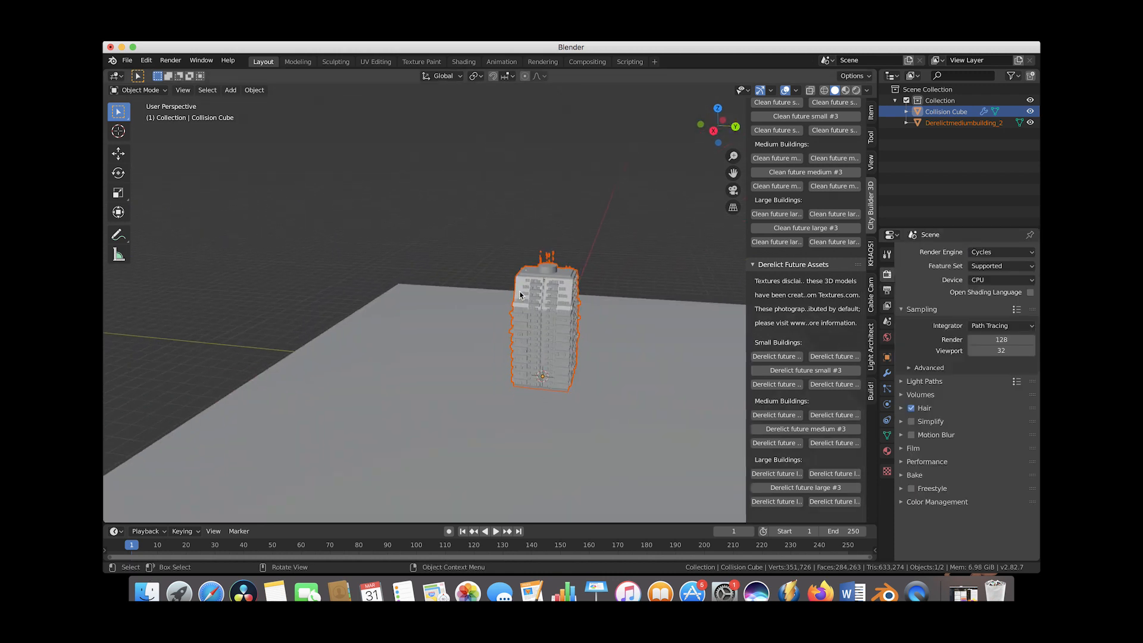
pyautogui.press('z')
pyautogui.click(494, 224)
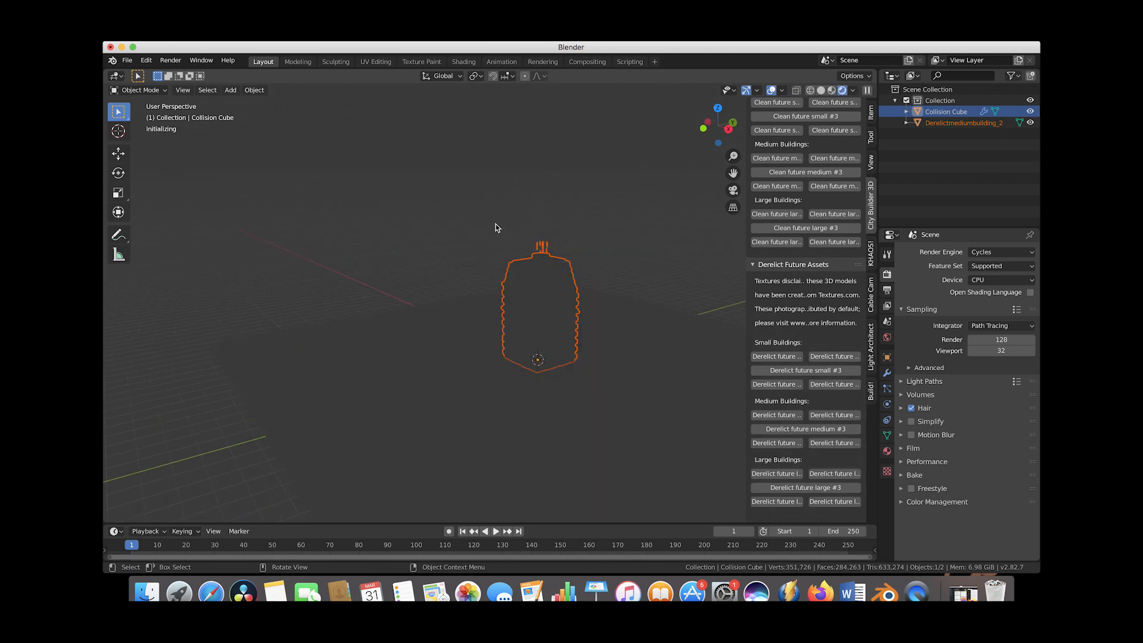
pyautogui.click(495, 224)
pyautogui.hscroll(-3, 470, 280)
pyautogui.scroll(5, 567, 319)
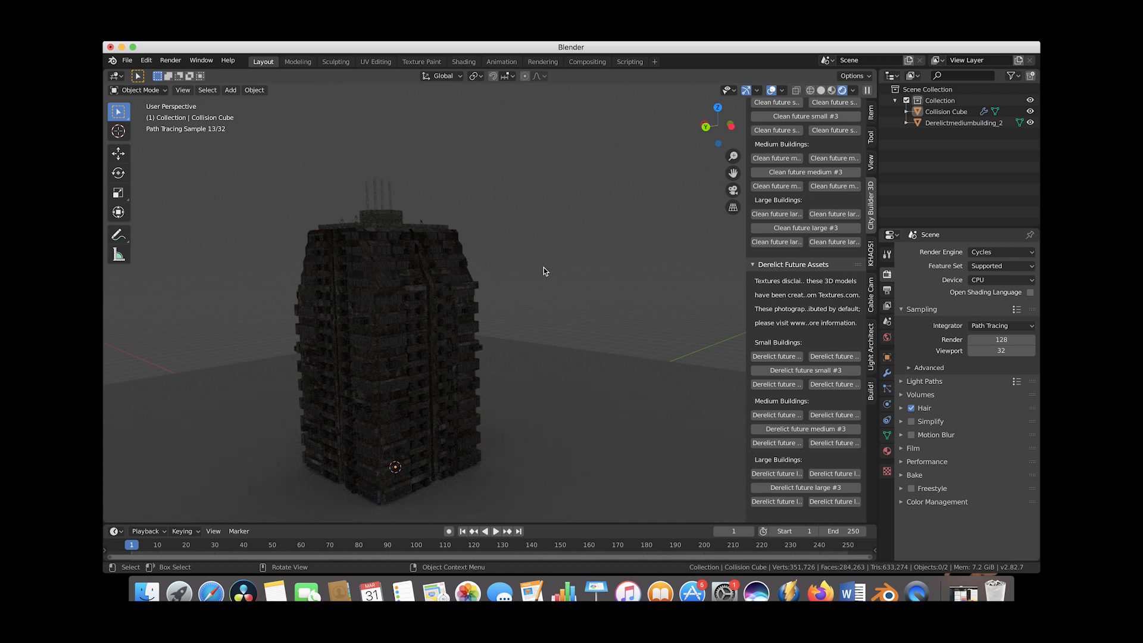
pyautogui.hscroll(-5, 432, 291)
pyautogui.scroll(-3, 431, 294)
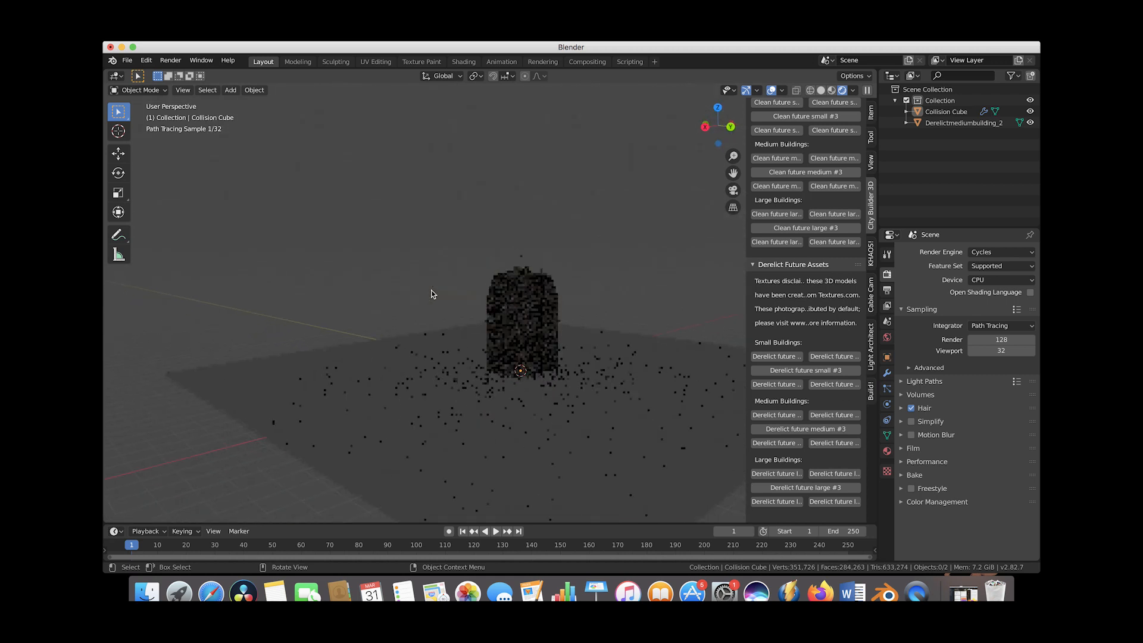
# Switch the viewport back to solid shading.
pyautogui.press('z')
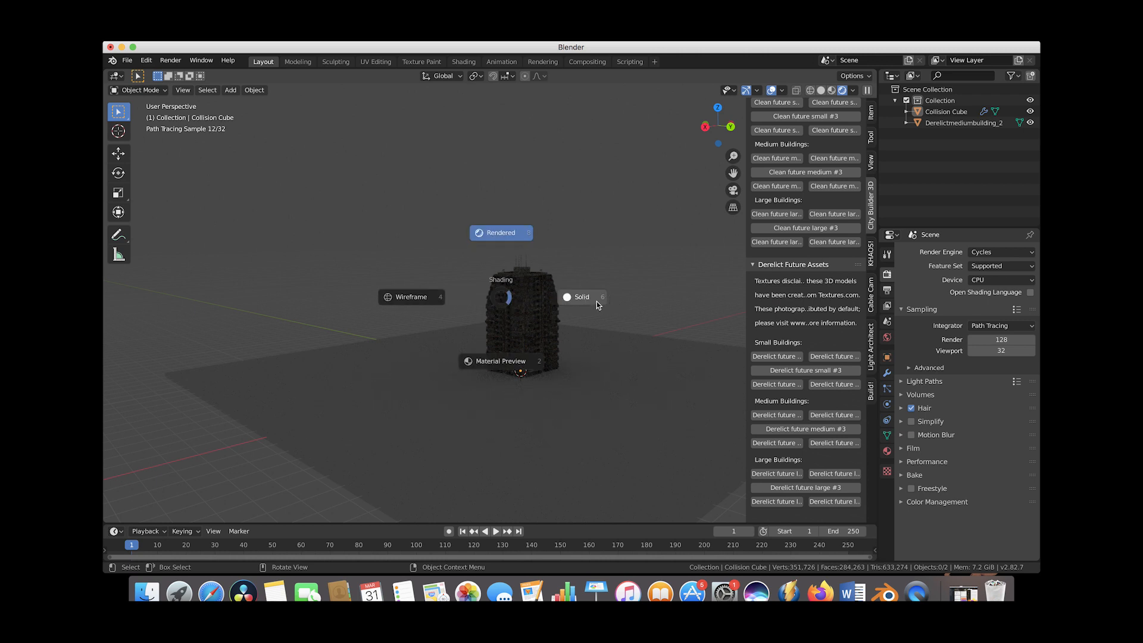
pyautogui.click(597, 301)
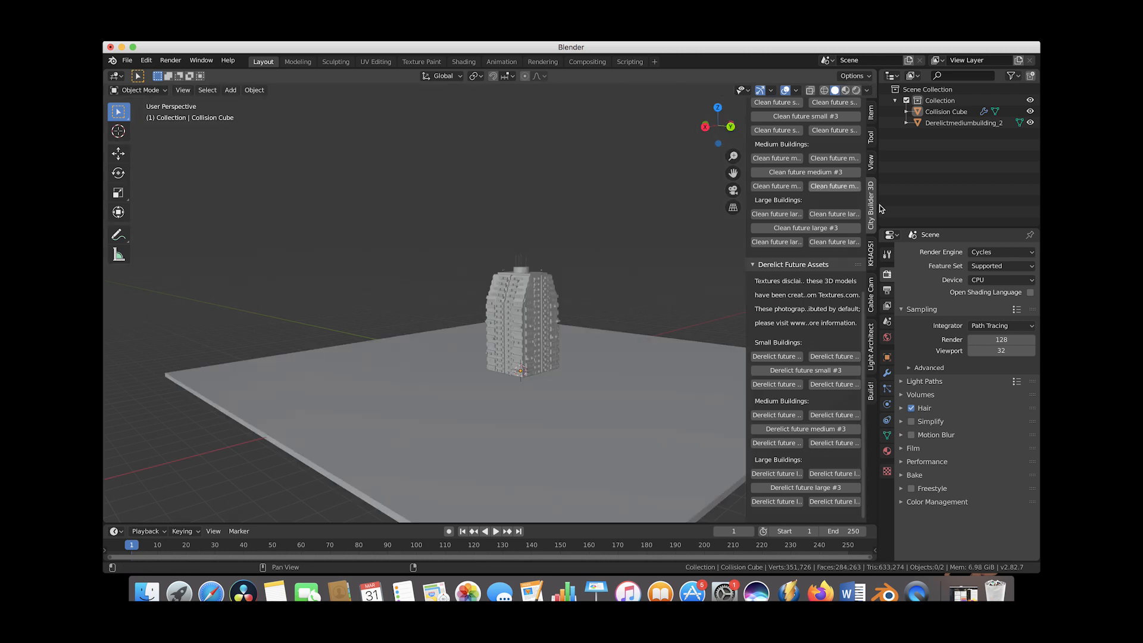
# Open the KHAOS panel and scrub the timeline to frame 30.
pyautogui.click(871, 254)
pyautogui.moveTo(613, 288); pyautogui.dragTo(266, 465, button='middle')
pyautogui.moveTo(132, 545); pyautogui.dragTo(216, 549)
pyautogui.moveTo(405, 363); pyautogui.dragTo(432, 346, button='middle')
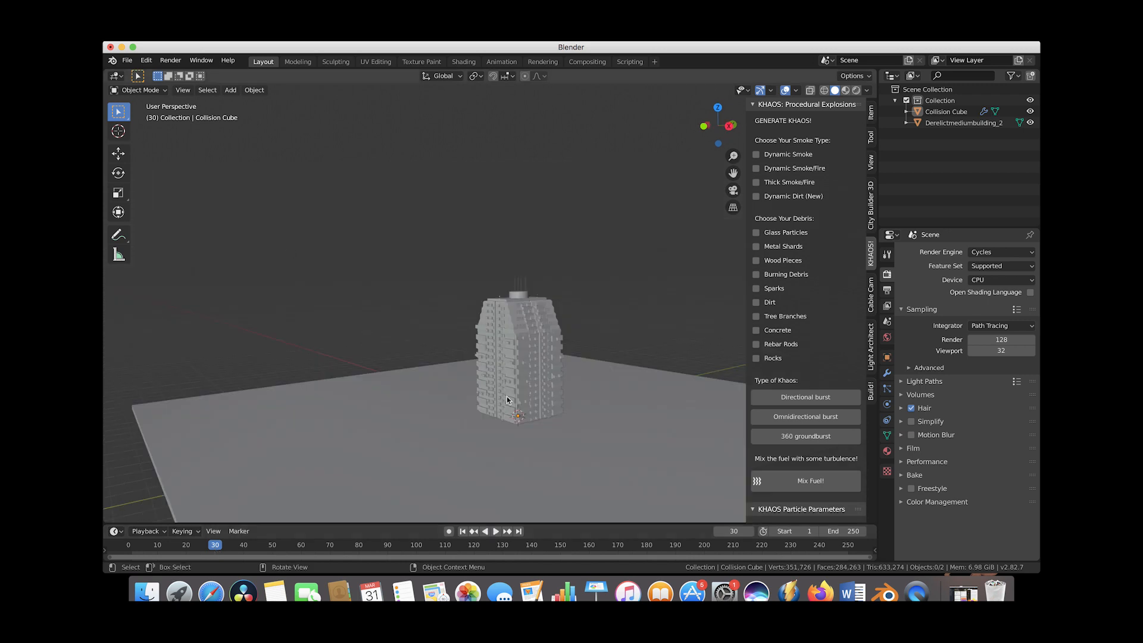
# Place the 3D cursor on the upper part of the building's facade.
pyautogui.click(125, 136)
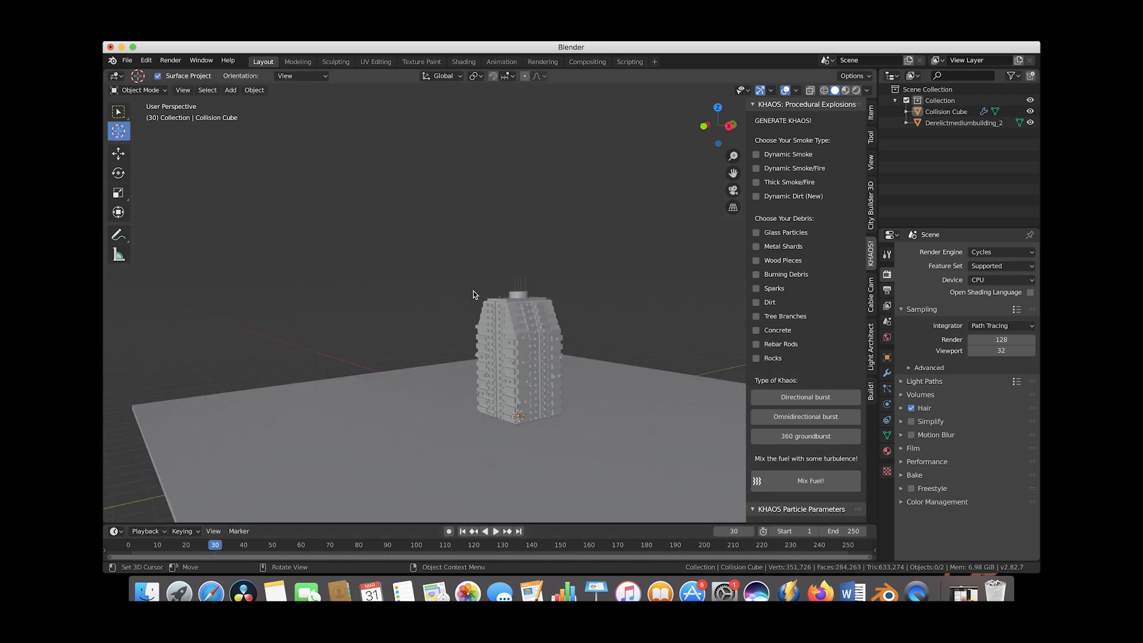
pyautogui.click(495, 326)
pyautogui.scroll(4, 495, 325)
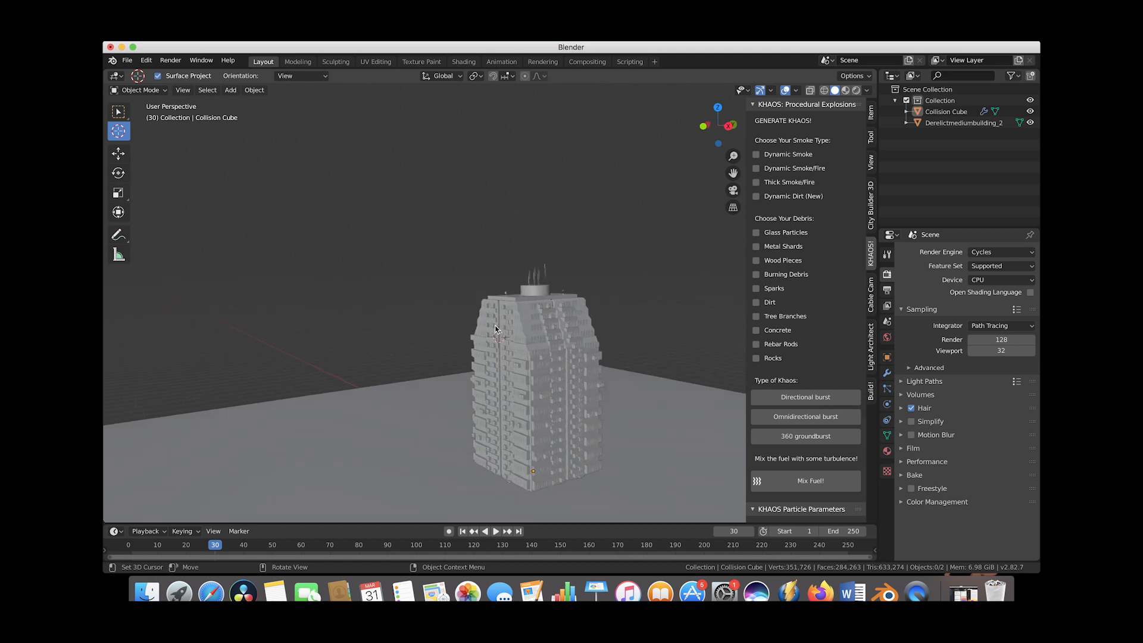
pyautogui.scroll(5, 495, 325)
pyautogui.scroll(1, 495, 325)
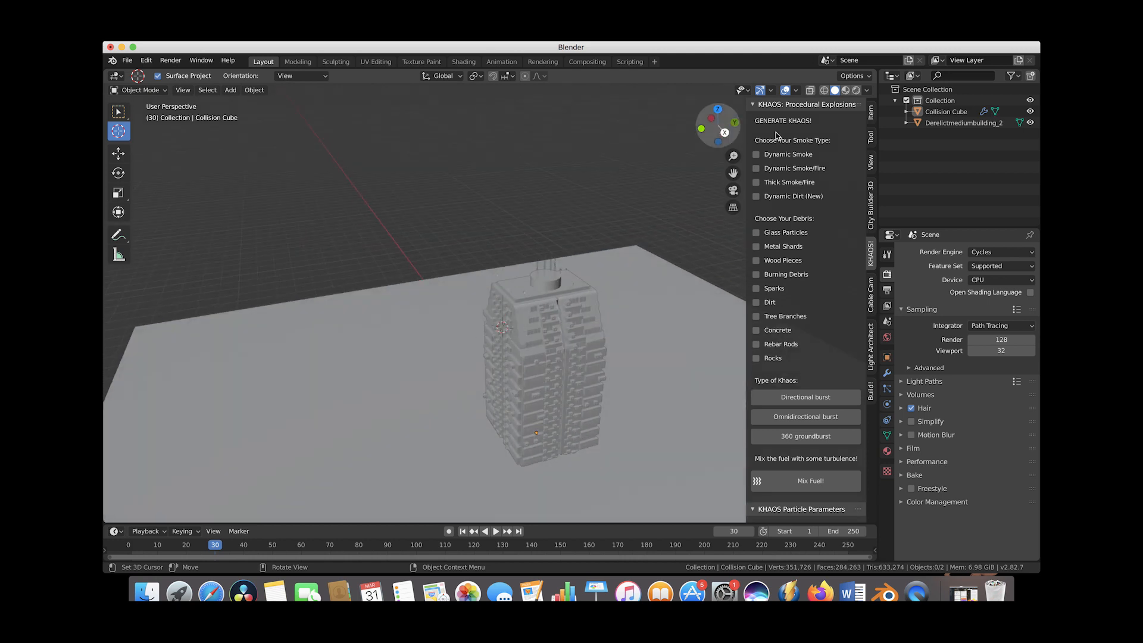
# Enable the Dynamic Smoke/Fire smoke type in the KHAOS explosion settings.
pyautogui.click(756, 169)
pyautogui.scroll(-3, 786, 291)
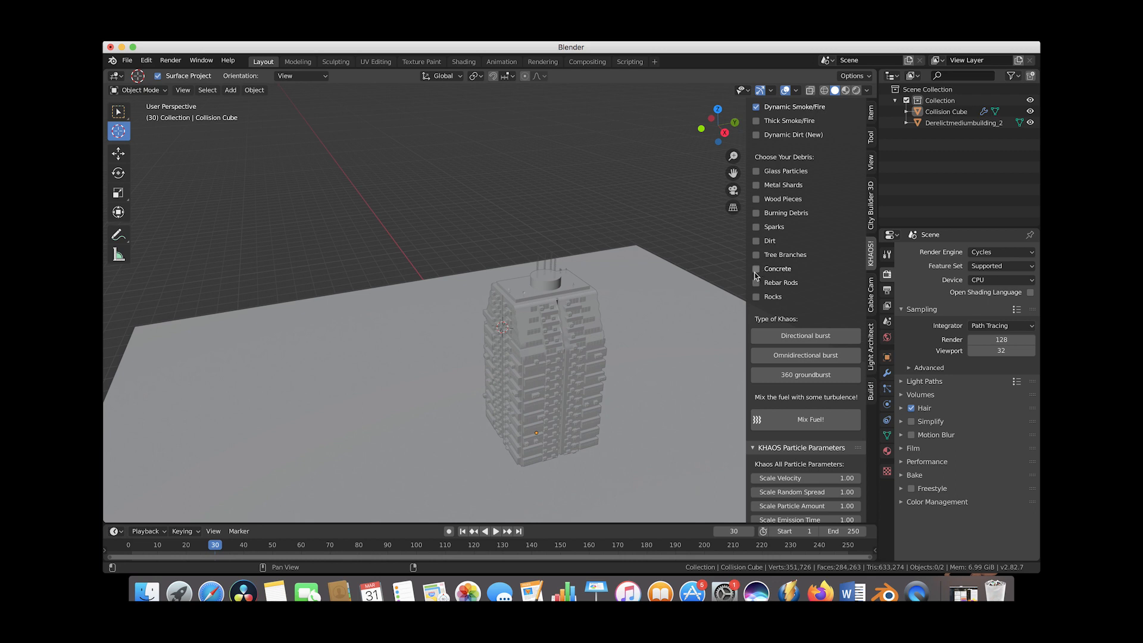
pyautogui.scroll(3, 792, 208)
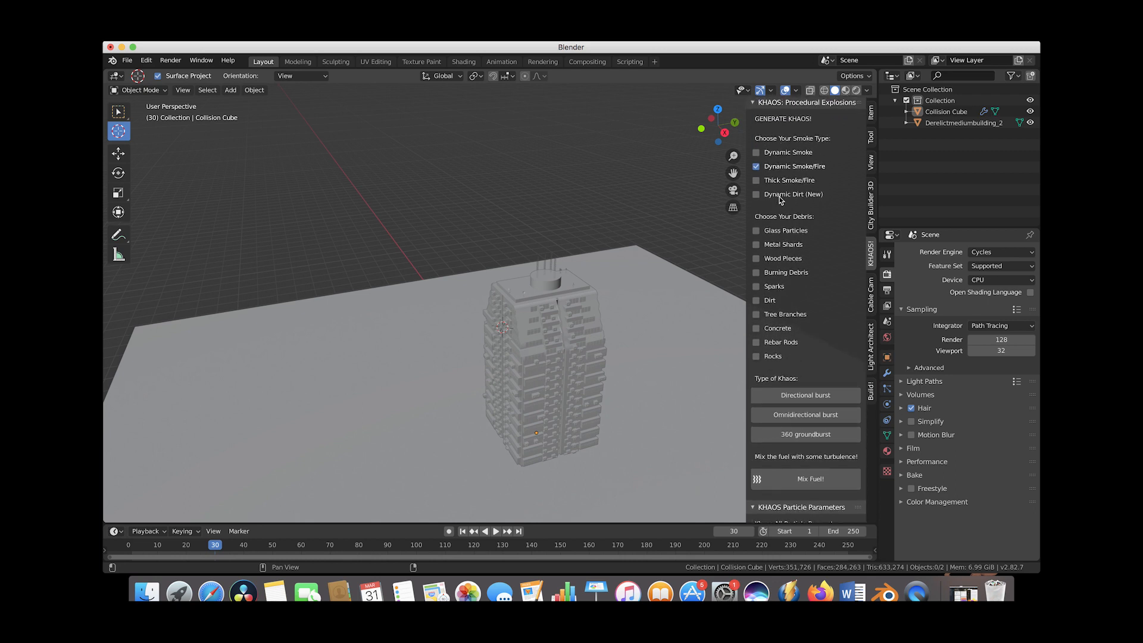
pyautogui.scroll(-15, 786, 220)
pyautogui.scroll(-1, 796, 330)
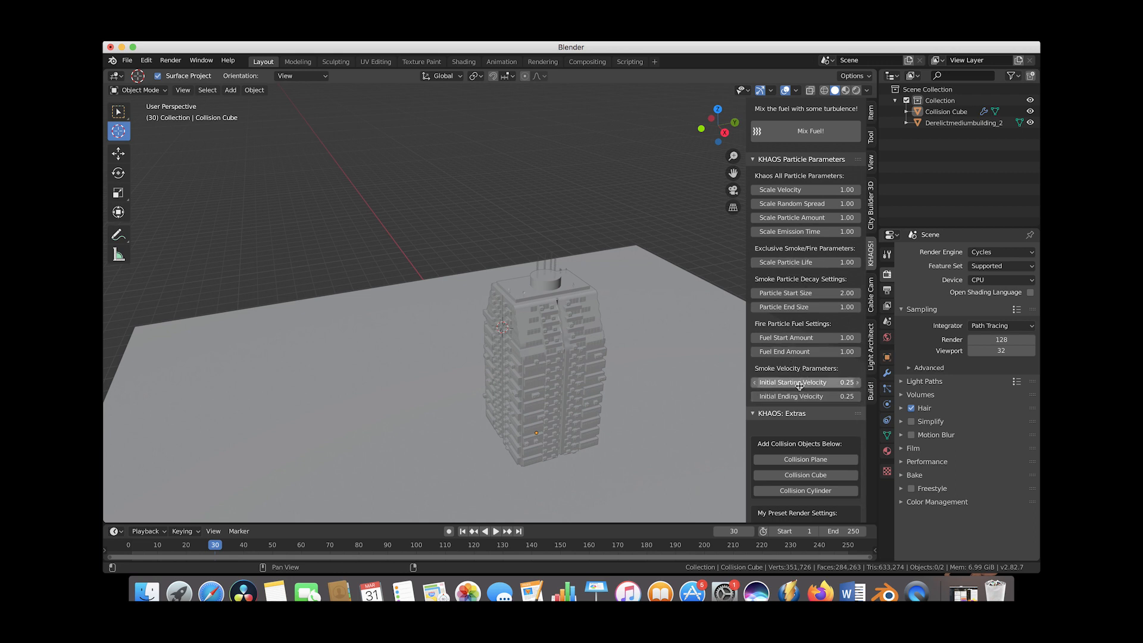
pyautogui.scroll(2, 780, 223)
pyautogui.scroll(5, 780, 223)
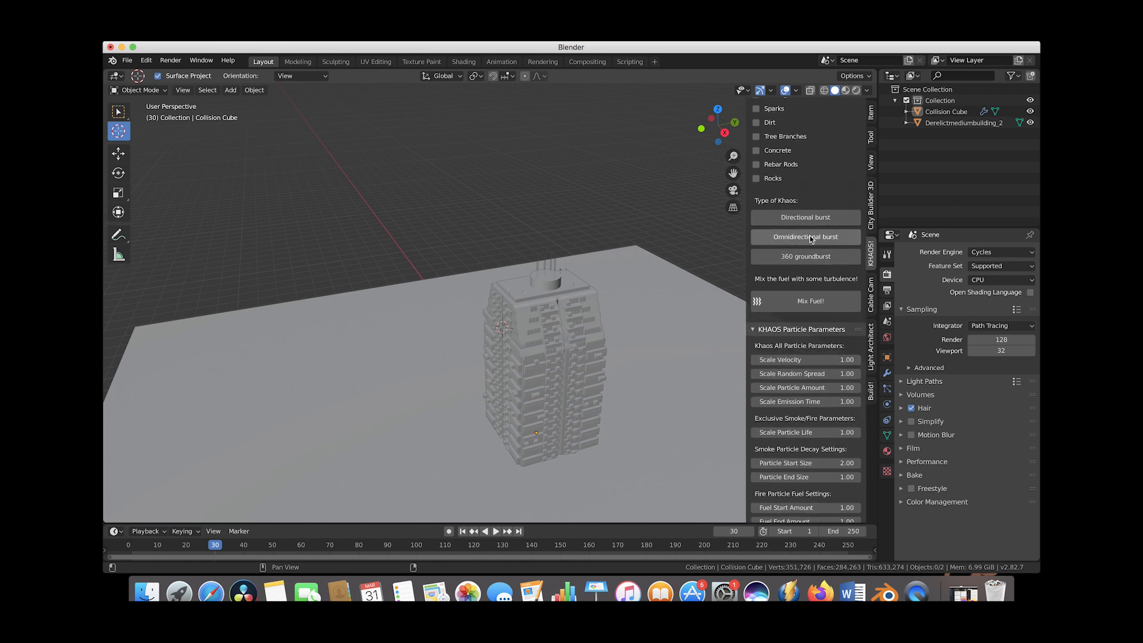
# Generate an omnidirectional burst emitter at the 3D cursor.
pyautogui.click(810, 237)
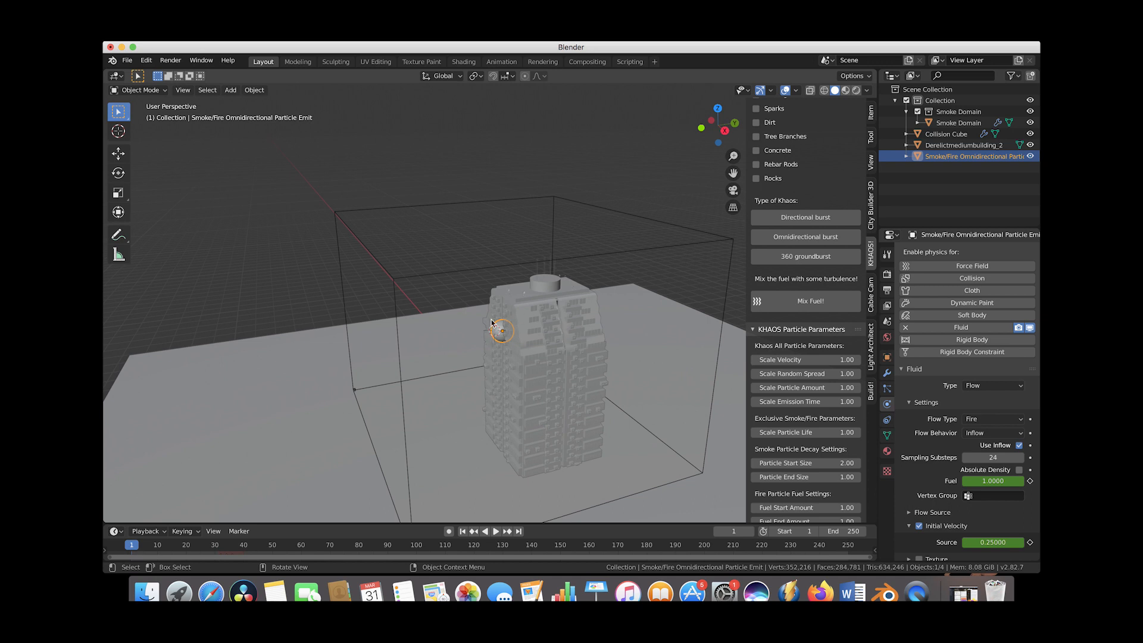
pyautogui.scroll(-3, 533, 268)
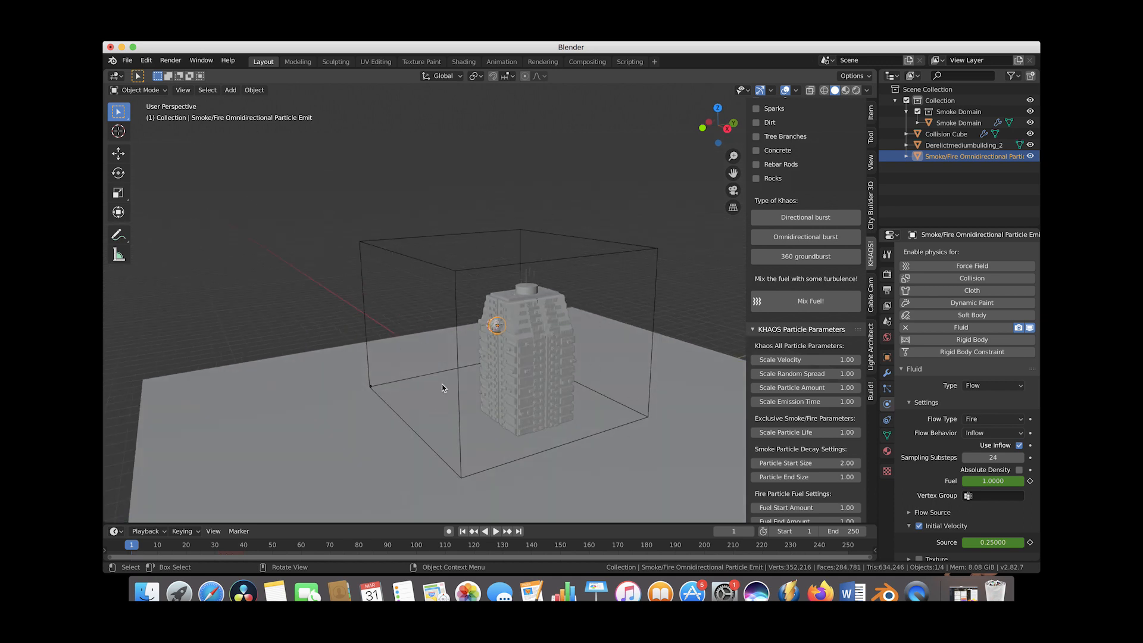
pyautogui.moveTo(445, 322); pyautogui.dragTo(673, 358, button='middle')
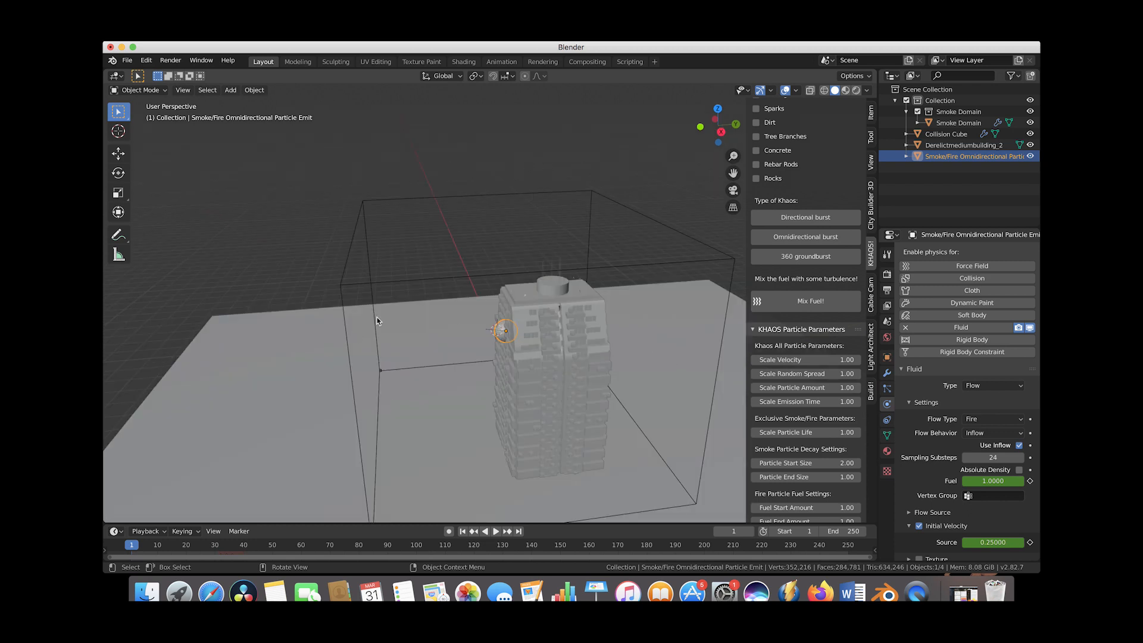
pyautogui.scroll(-2, 575, 301)
pyautogui.moveTo(552, 288); pyautogui.dragTo(602, 326, button='middle')
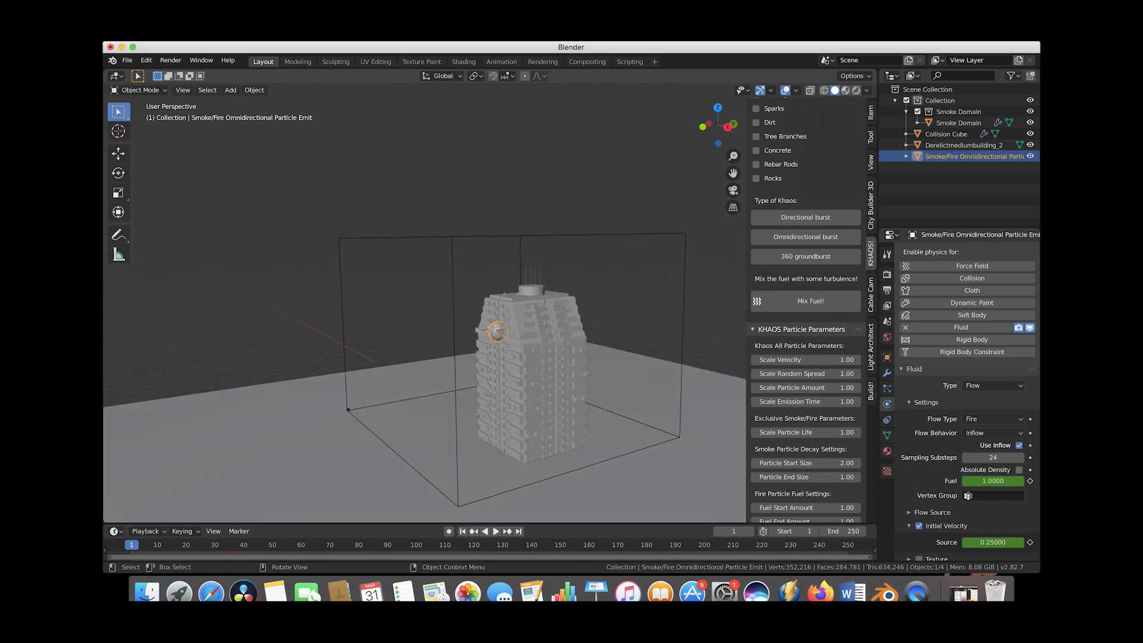
# Scale the smoke/fire emitter and move it along the Y axis against the building.
pyautogui.press('s')
pyautogui.click(521, 363)
pyautogui.scroll(2, 521, 364)
pyautogui.press('g')
pyautogui.press('x')
pyautogui.press('y')
pyautogui.click(512, 364)
pyautogui.moveTo(512, 364); pyautogui.dragTo(512, 364, button='middle')
pyautogui.scroll(-3, 512, 365)
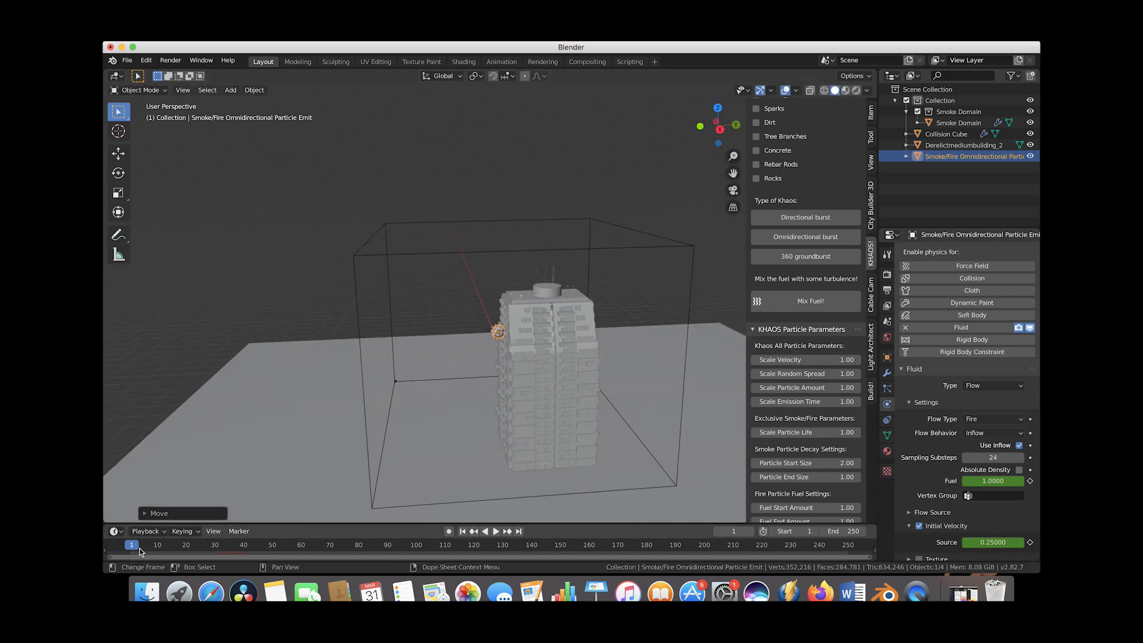
# Scrub the timeline to frame 34 to preview the particle burst.
pyautogui.moveTo(129, 548); pyautogui.dragTo(227, 547)
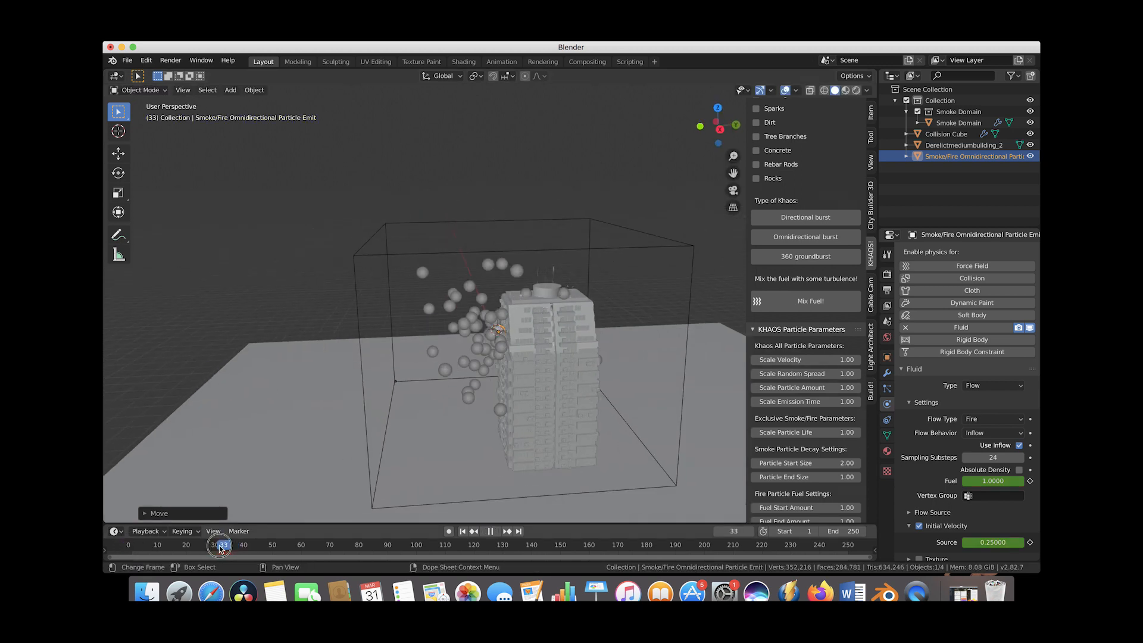
pyautogui.scroll(2, 486, 357)
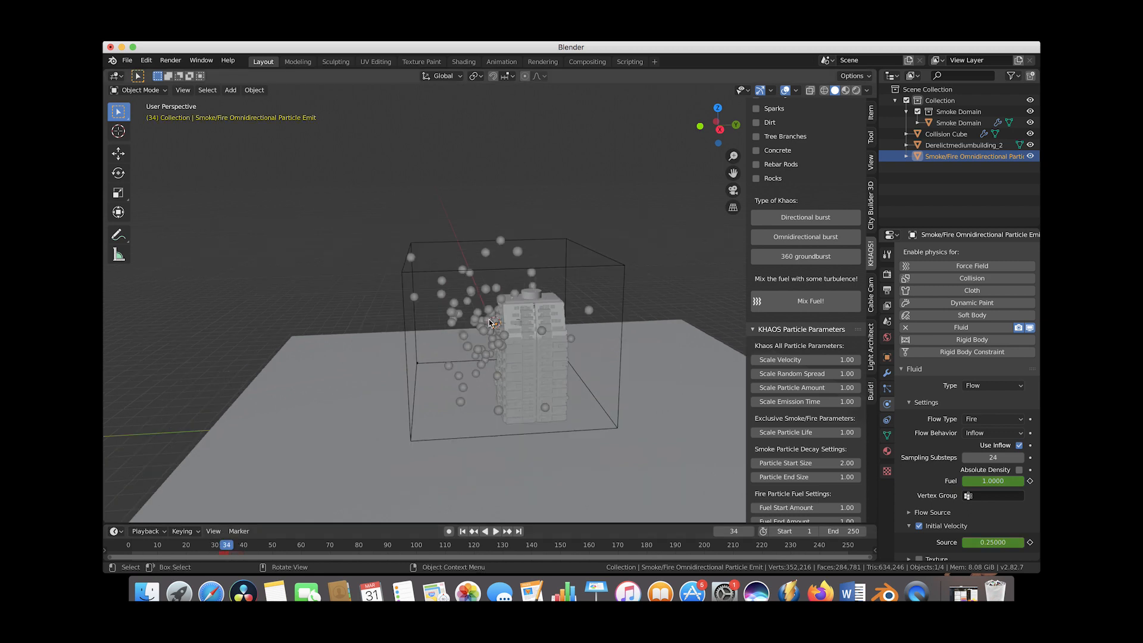
pyautogui.moveTo(542, 313); pyautogui.dragTo(535, 264, button='middle')
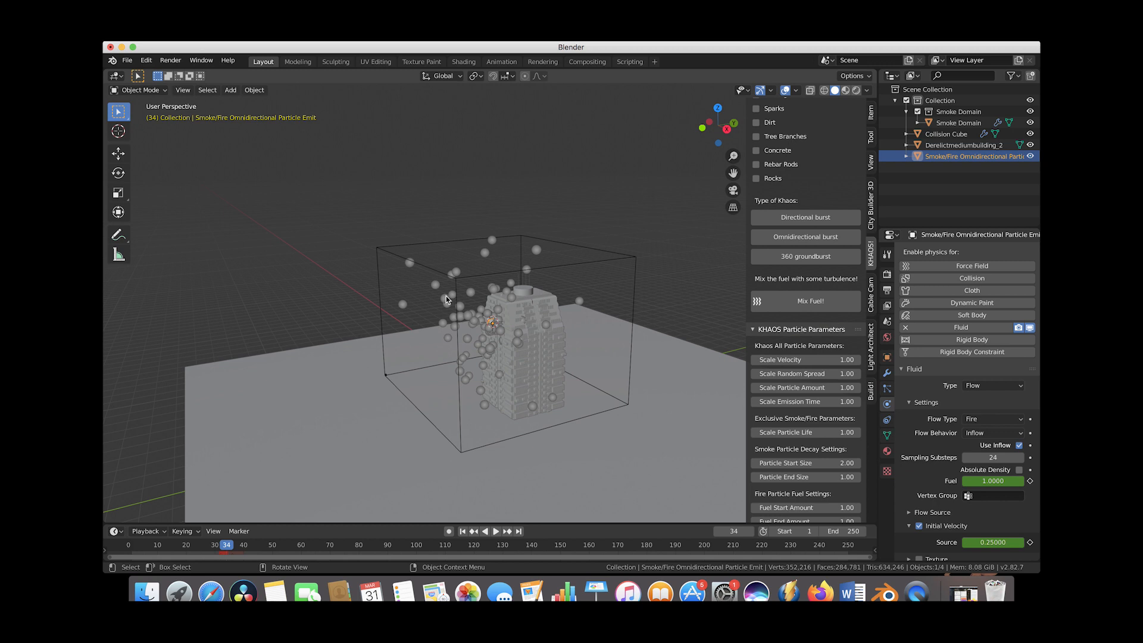
pyautogui.scroll(-2, 573, 284)
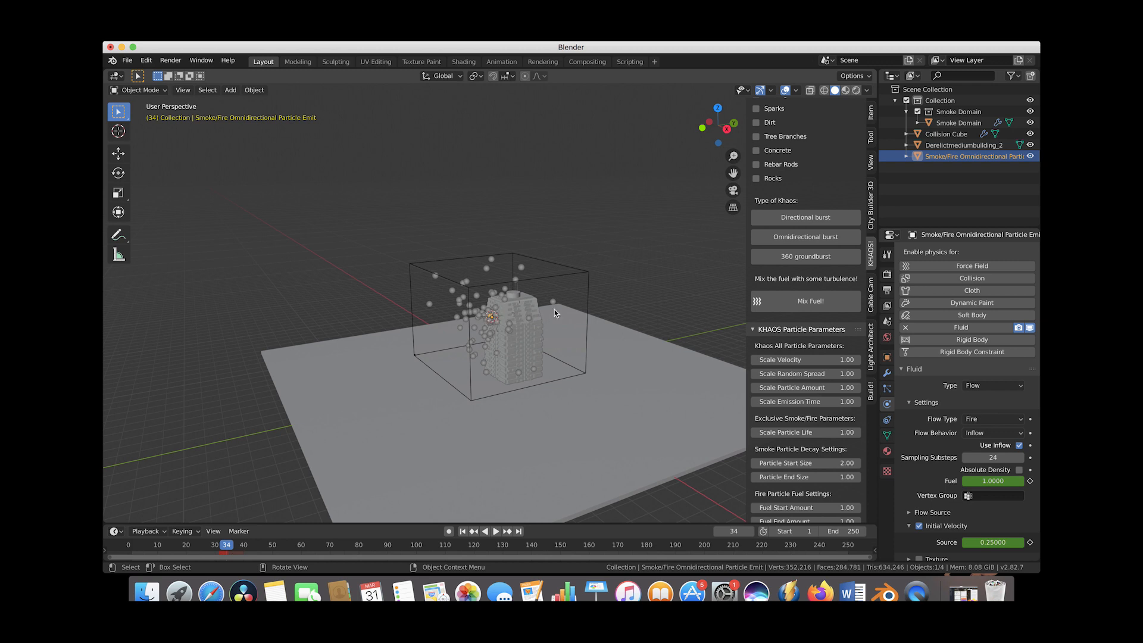
# Select all scene objects and scale them up together.
pyautogui.moveTo(643, 179); pyautogui.dragTo(321, 444)
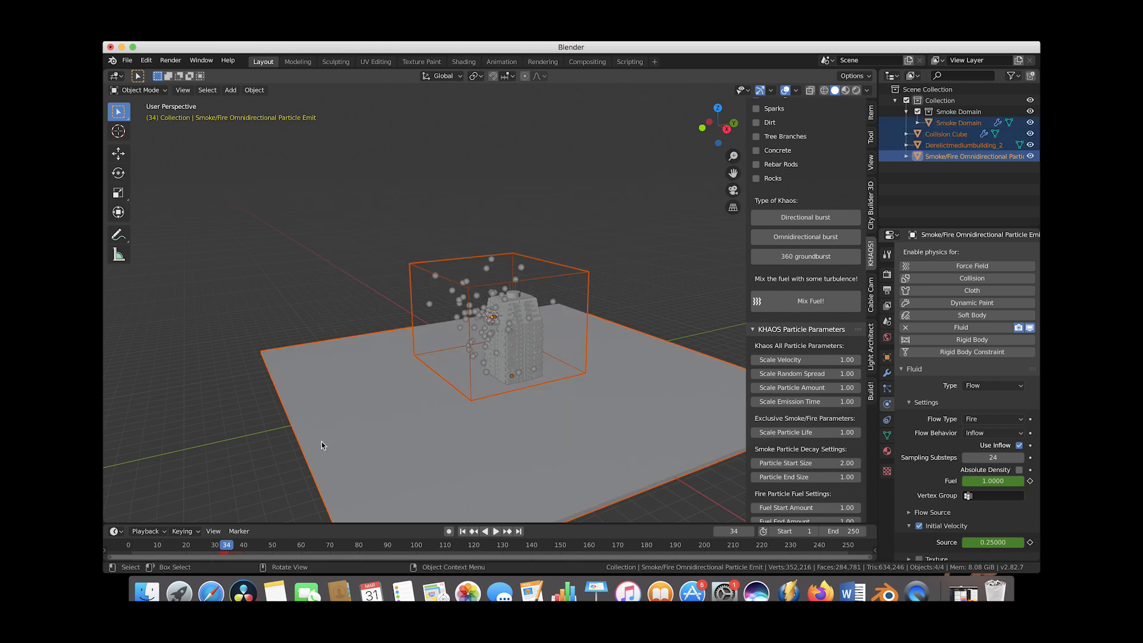
pyautogui.press('s')
pyautogui.click(540, 294)
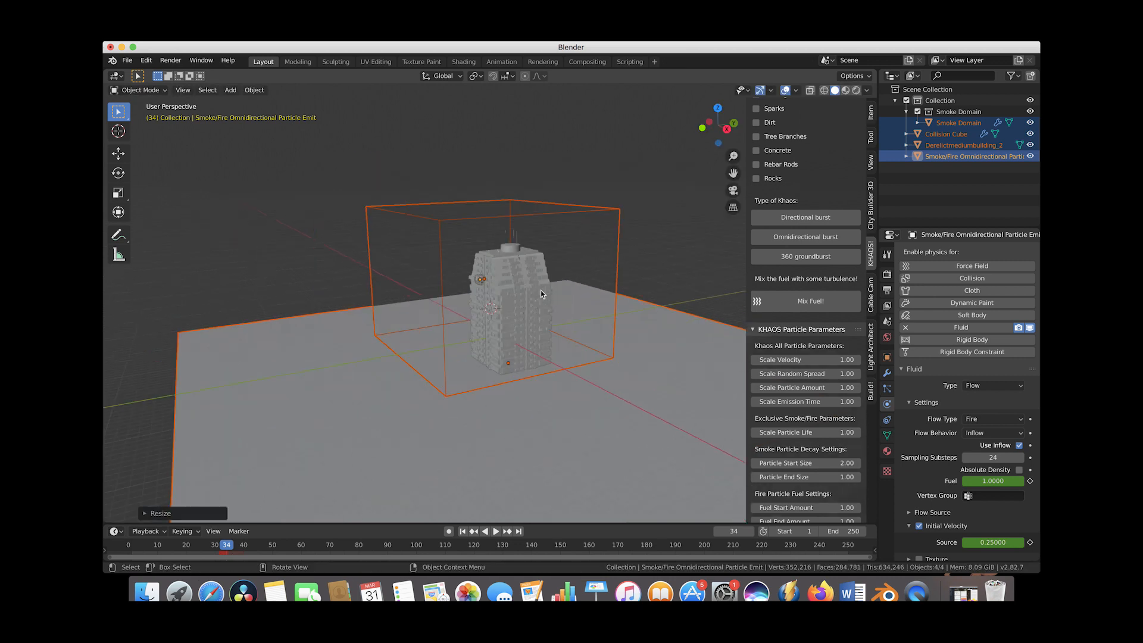
pyautogui.keyDown('shift'); pyautogui.scroll(-5, 483, 303); pyautogui.keyUp('shift')
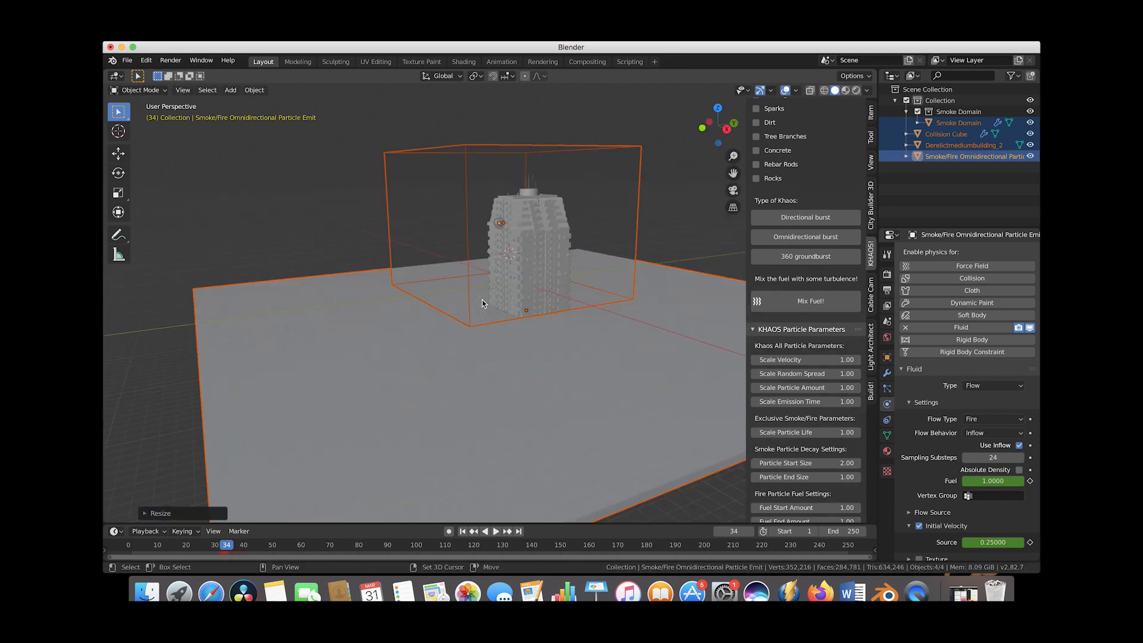
pyautogui.scroll(-5, 483, 302)
pyautogui.keyDown('shift'); pyautogui.scroll(3, 483, 301); pyautogui.keyUp('shift')
pyautogui.keyDown('shift'); pyautogui.scroll(5, 483, 302); pyautogui.keyUp('shift')
pyautogui.scroll(4, 483, 296)
# Scrub the timeline to frame 35 to preview the burst at the new scale.
pyautogui.moveTo(167, 547); pyautogui.dragTo(229, 545)
pyautogui.scroll(-3, 616, 283)
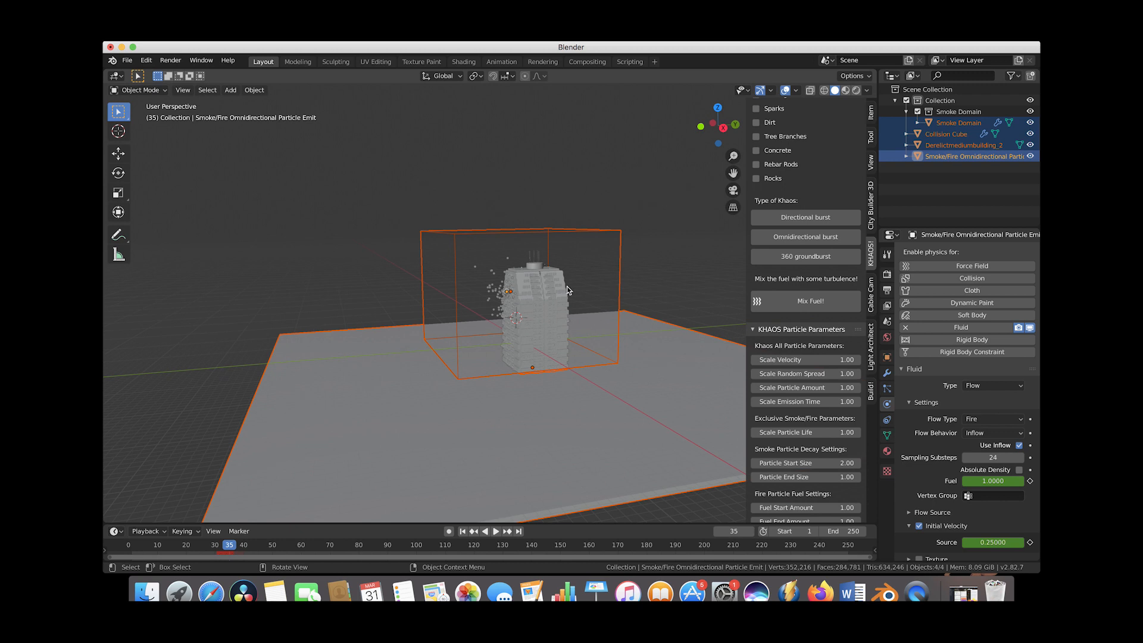
pyautogui.moveTo(567, 287); pyautogui.dragTo(589, 290, button='middle')
pyautogui.scroll(4, 566, 287)
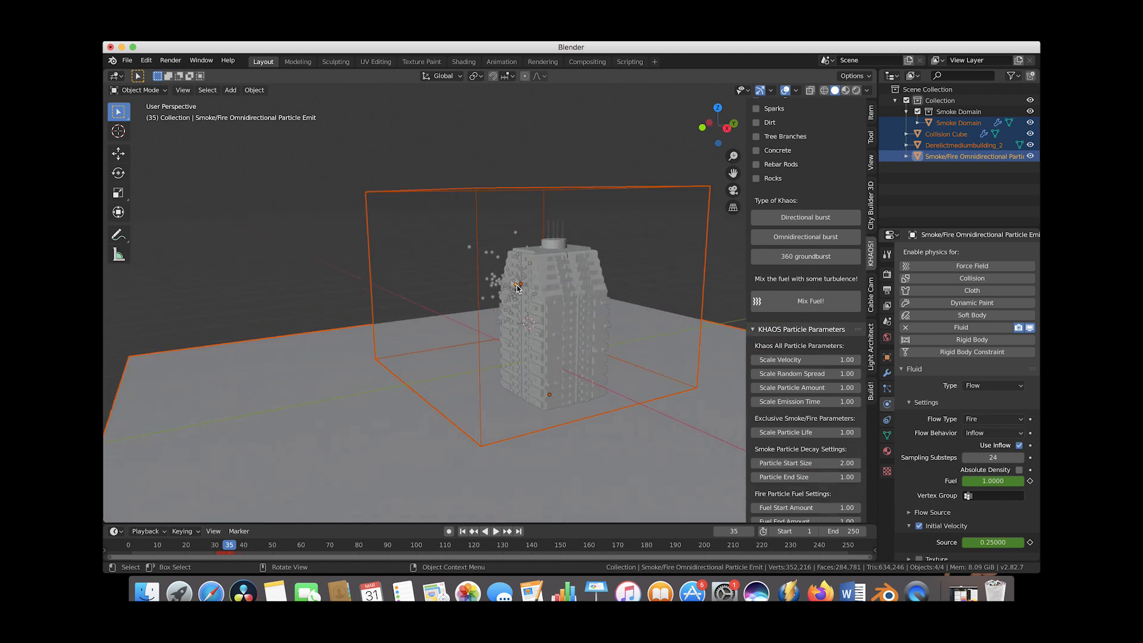
# Select the smoke/fire emitter, scale it down to about 0.55, and move it along the Z axis on the building's face.
pyautogui.click(516, 285)
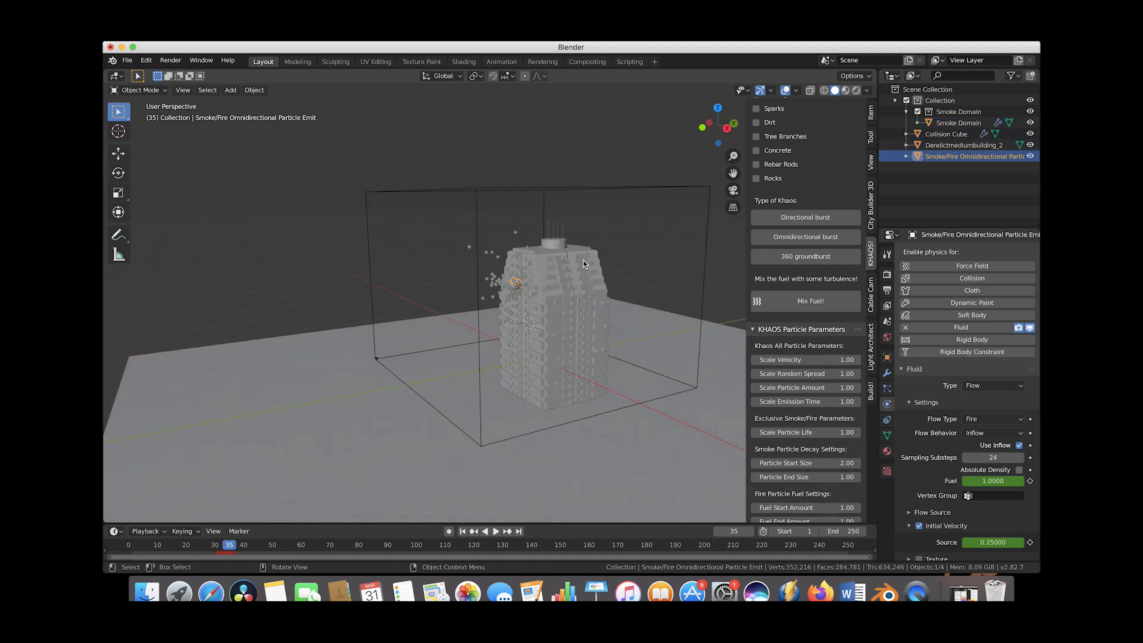
pyautogui.press('s')
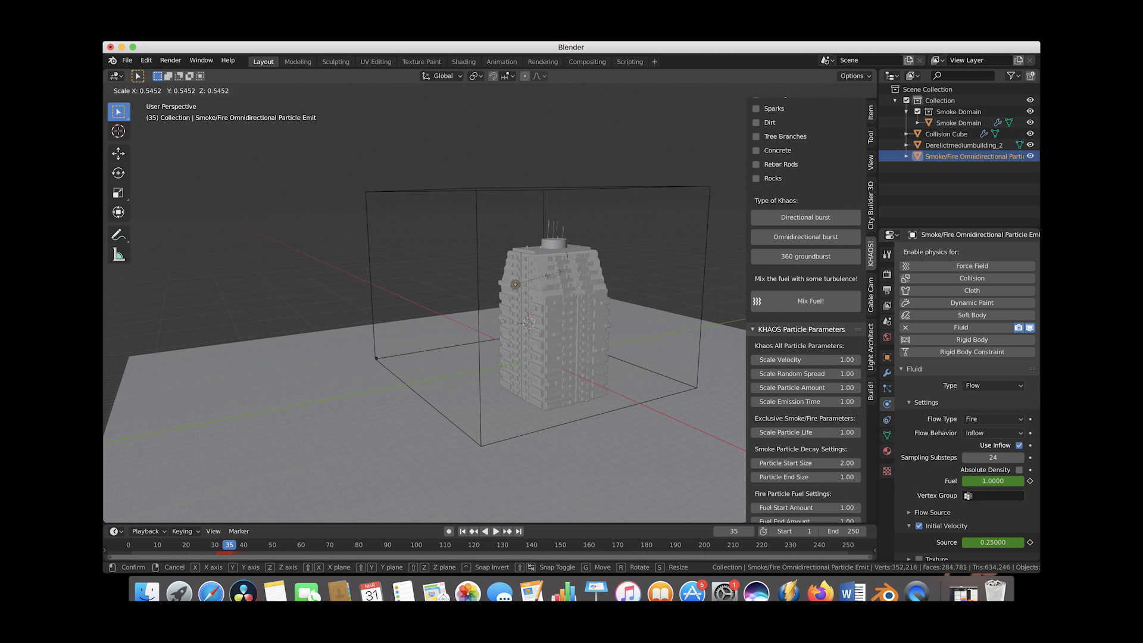
pyautogui.click(558, 272)
pyautogui.press('g')
pyautogui.press('z')
pyautogui.click(554, 272)
pyautogui.hscroll(10, 555, 270)
pyautogui.hscroll(-5, 555, 269)
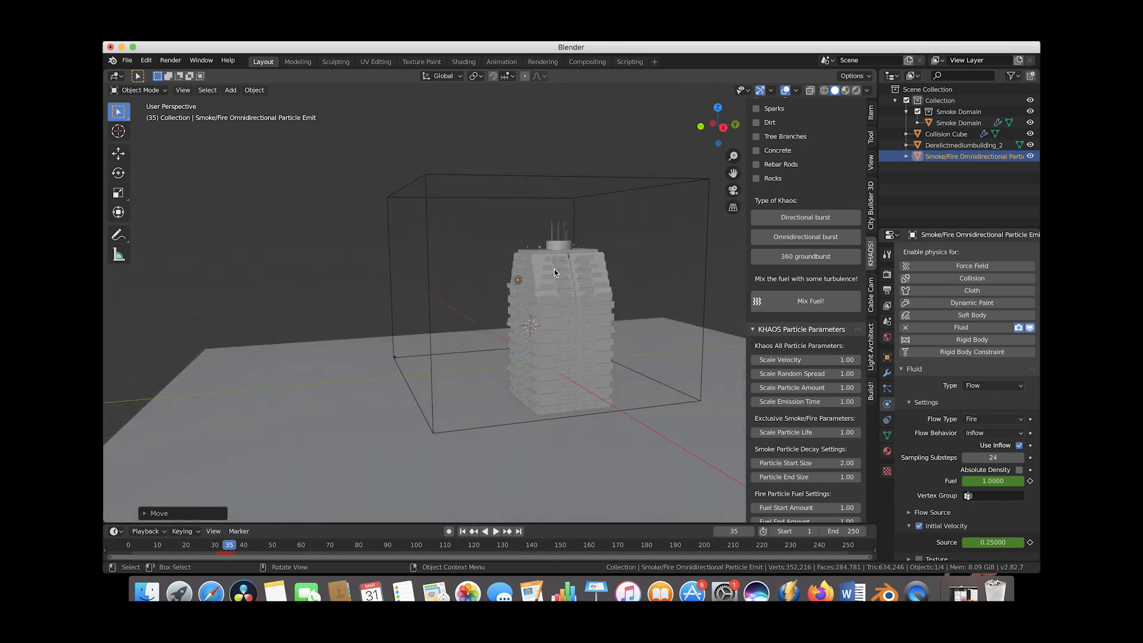
# In the emitter's particle settings, set Lifetime to 3, End frame to 34, and Lifetime Randomness to 1.0.
pyautogui.click(887, 389)
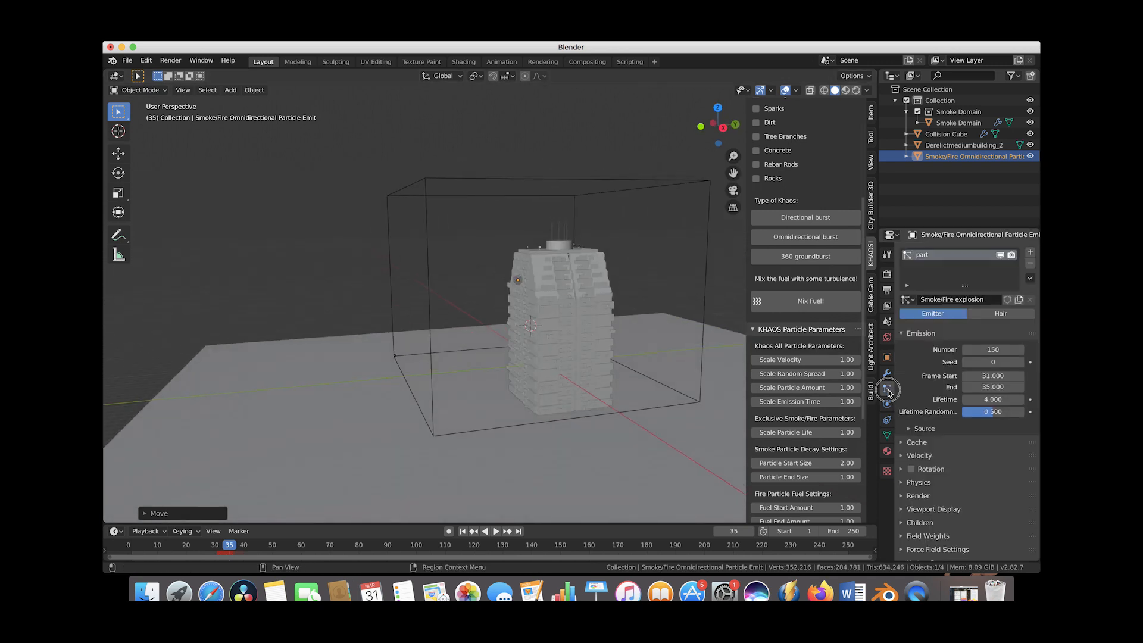
pyautogui.click(989, 400)
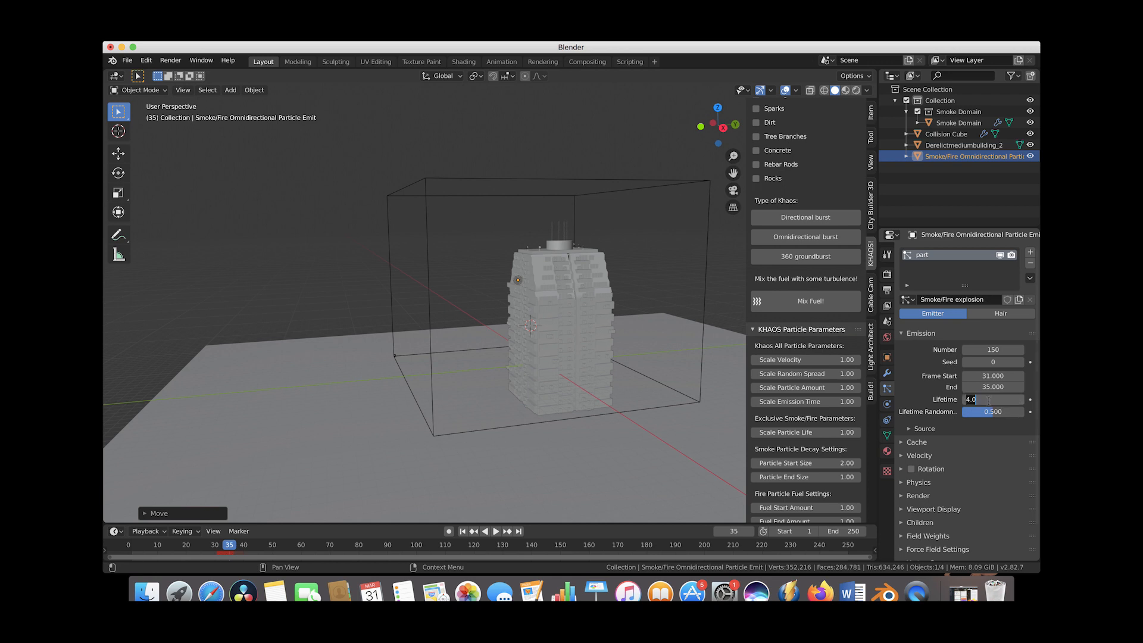
pyautogui.write('3')
pyautogui.press('Return')
pyautogui.click(988, 388)
pyautogui.write('35')
pyautogui.press('BackSpace')
pyautogui.write('4')
pyautogui.press('Return')
pyautogui.moveTo(986, 412); pyautogui.dragTo(1025, 412)
# Scrub the timeline to frame 34 and orbit the view to preview the burst.
pyautogui.click(170, 548)
pyautogui.moveTo(171, 547); pyautogui.dragTo(226, 548)
pyautogui.moveTo(558, 274); pyautogui.dragTo(503, 235, button='middle')
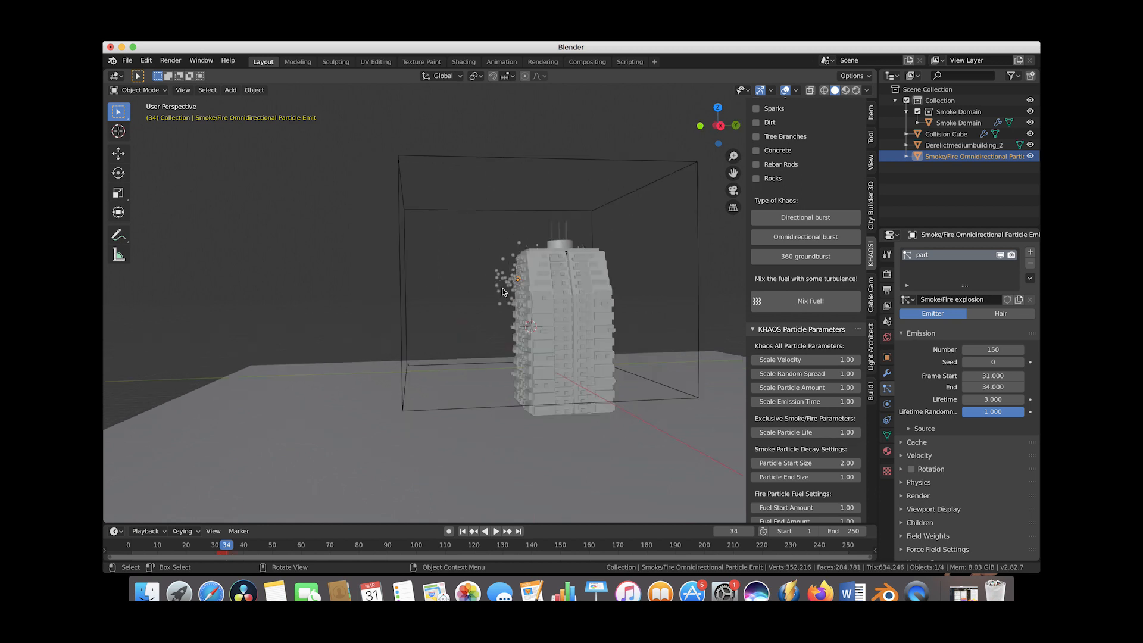
# Raise the emitter's particle Number to 850 and scrub to frame 34 to preview the denser burst.
pyautogui.click(994, 350)
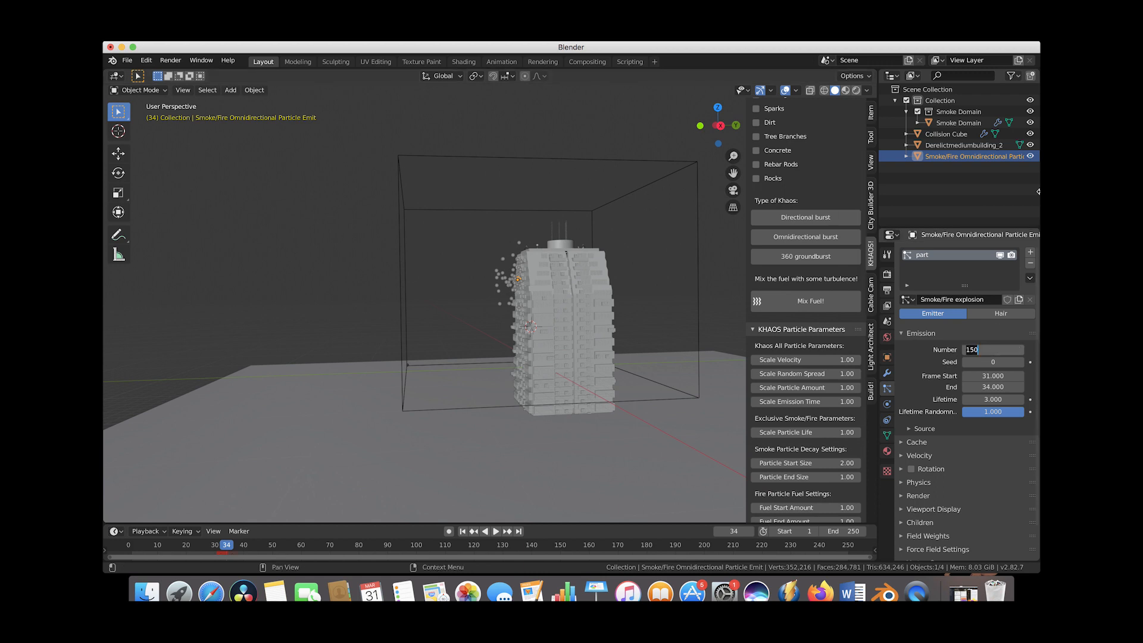
pyautogui.write('850')
pyautogui.press('Return')
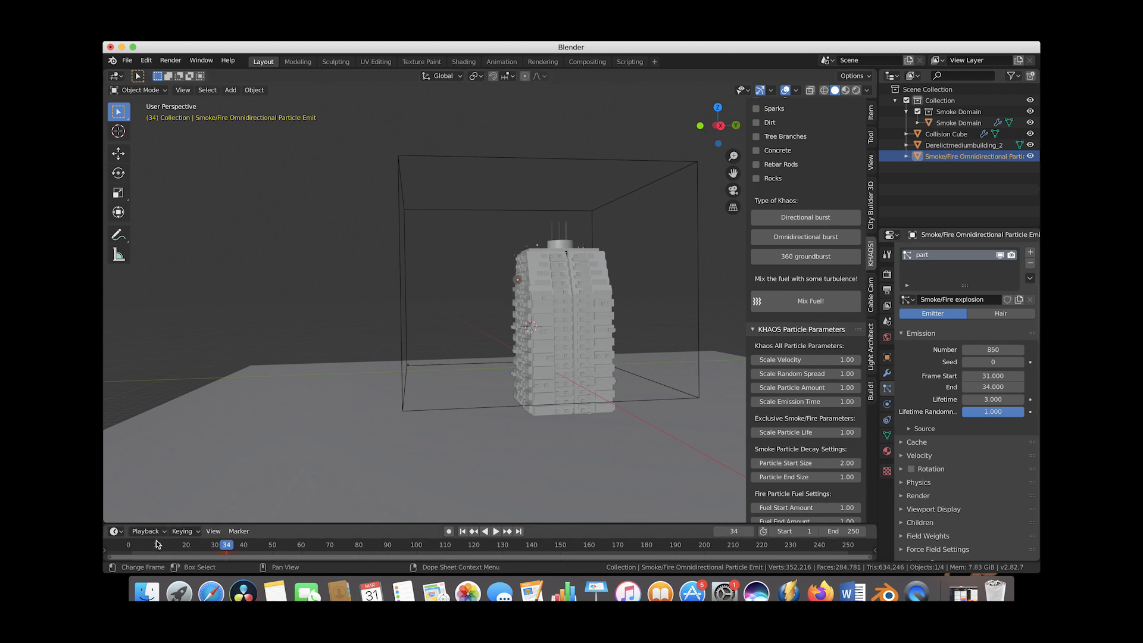
pyautogui.moveTo(153, 546); pyautogui.dragTo(227, 553)
pyautogui.moveTo(552, 264); pyautogui.dragTo(534, 279, button='middle')
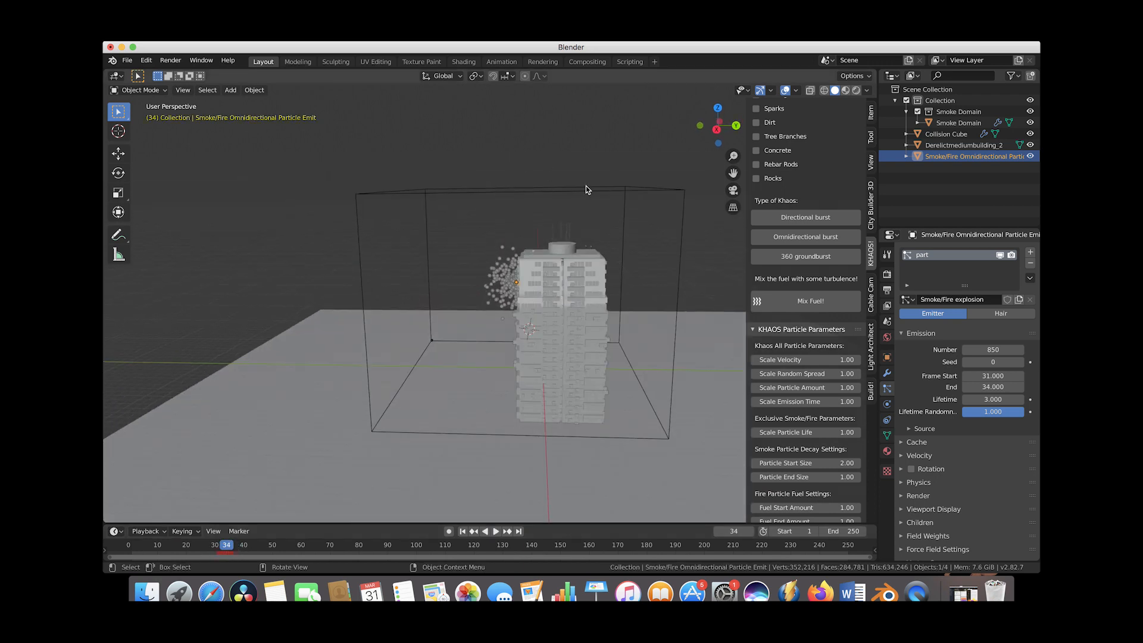
# Box-select every object in the scene and scale them up together by about 1.47.
pyautogui.moveTo(661, 148); pyautogui.dragTo(352, 426)
pyautogui.scroll(-2, 480, 347)
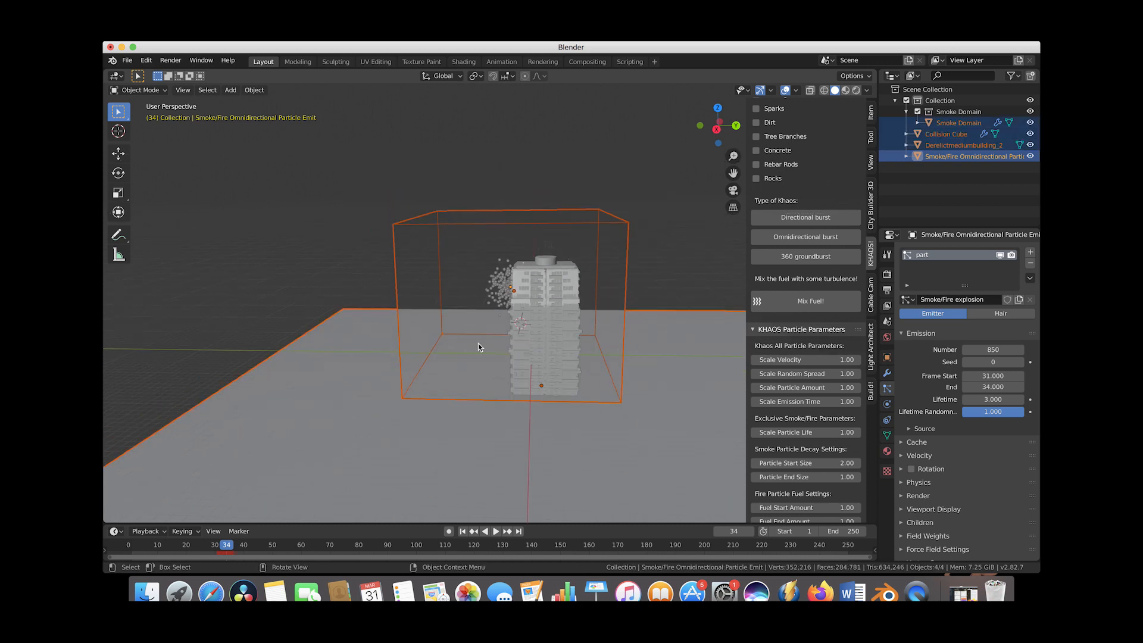
pyautogui.moveTo(480, 347); pyautogui.dragTo(569, 307, button='middle')
pyautogui.press('s')
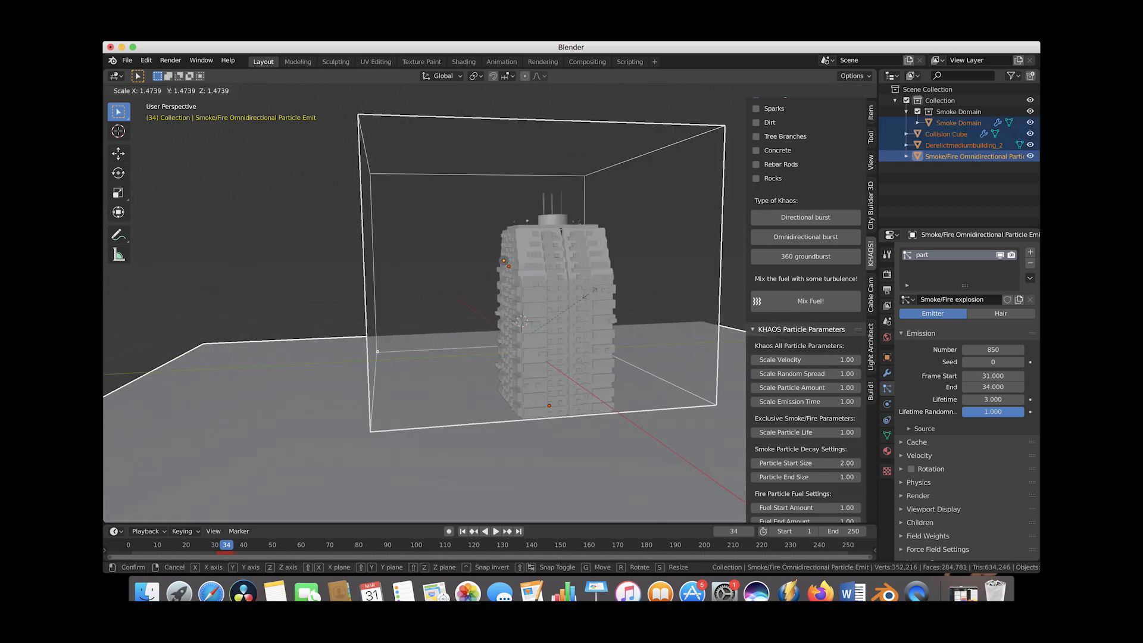
pyautogui.click(477, 343)
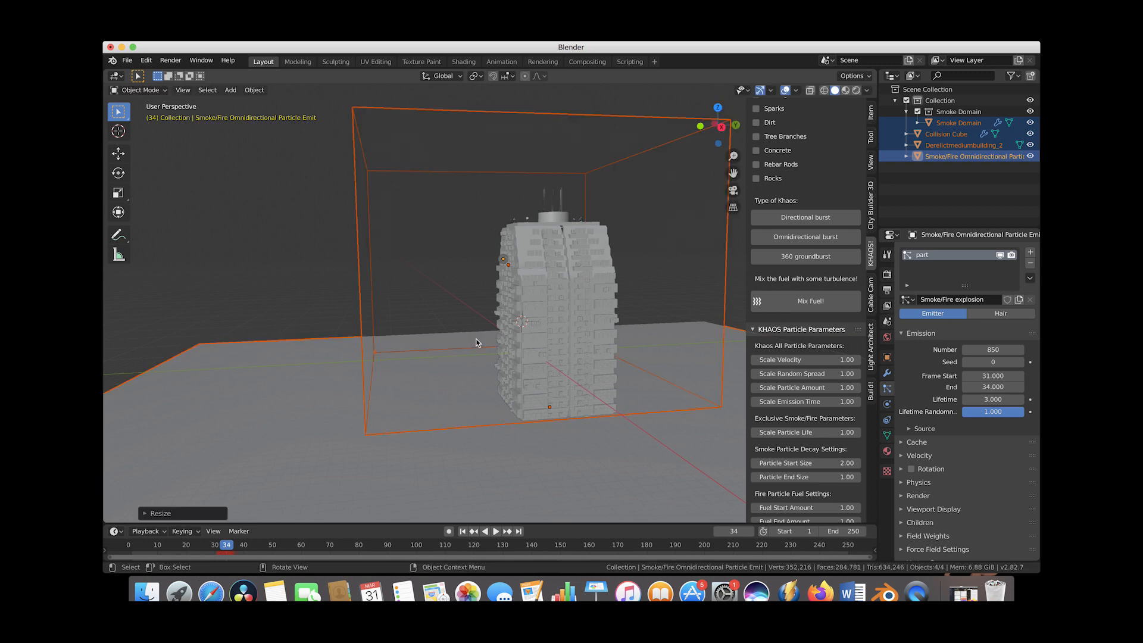
pyautogui.scroll(-2, 476, 343)
# Select the smoke domain and scale it up by about 1.11.
pyautogui.moveTo(161, 546); pyautogui.dragTo(224, 547)
pyautogui.click(449, 263)
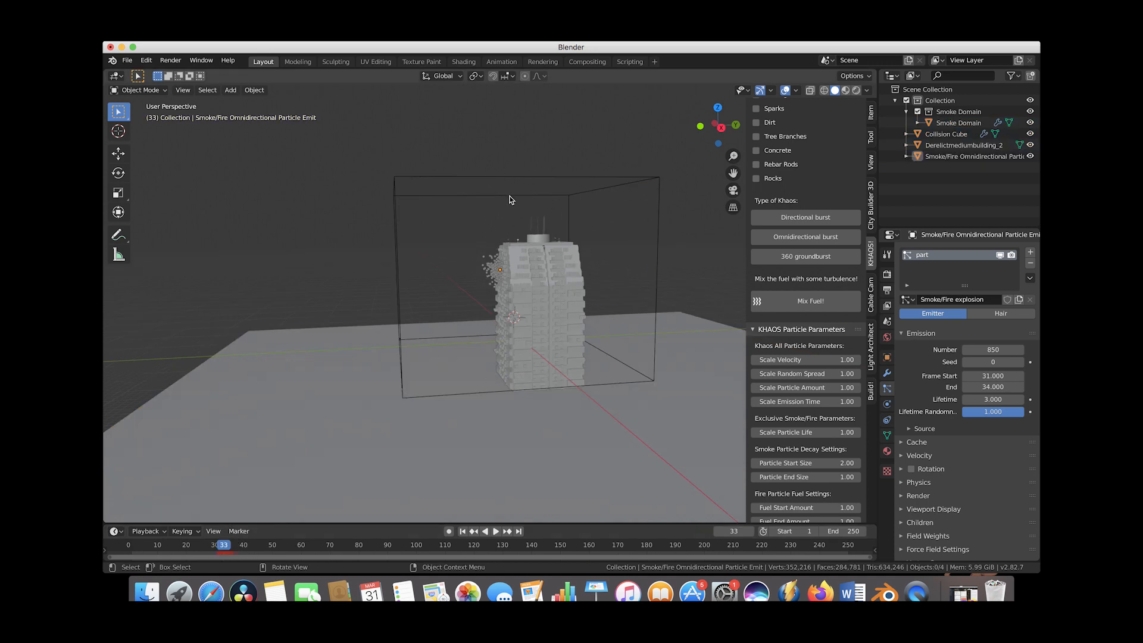
pyautogui.click(562, 251)
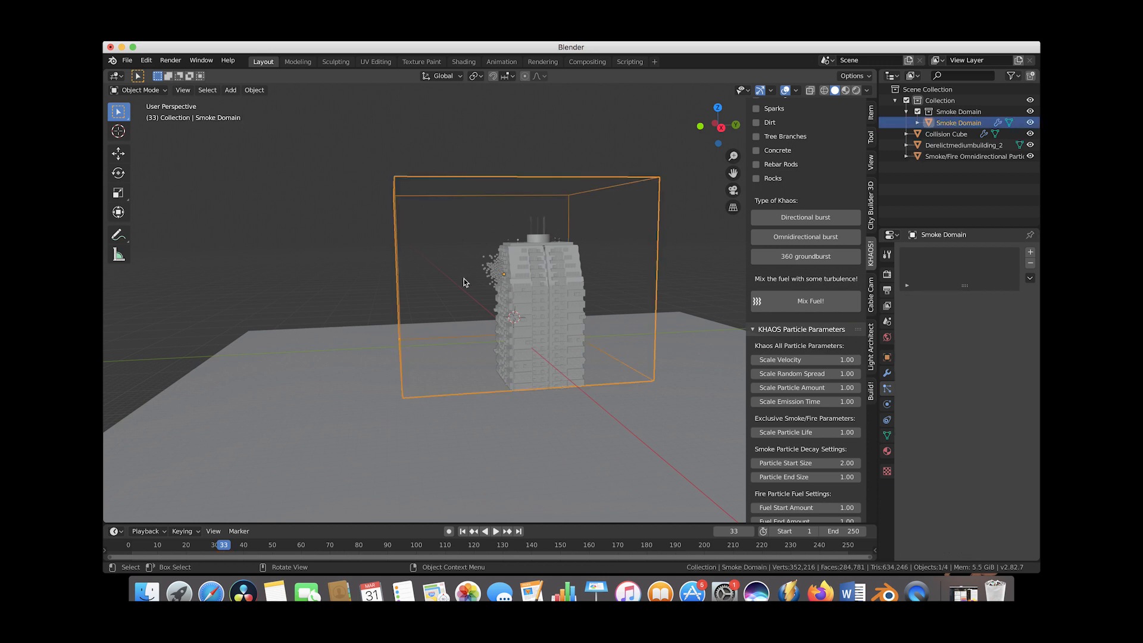
pyautogui.scroll(-3, 545, 224)
pyautogui.moveTo(515, 248); pyautogui.dragTo(541, 226, button='middle')
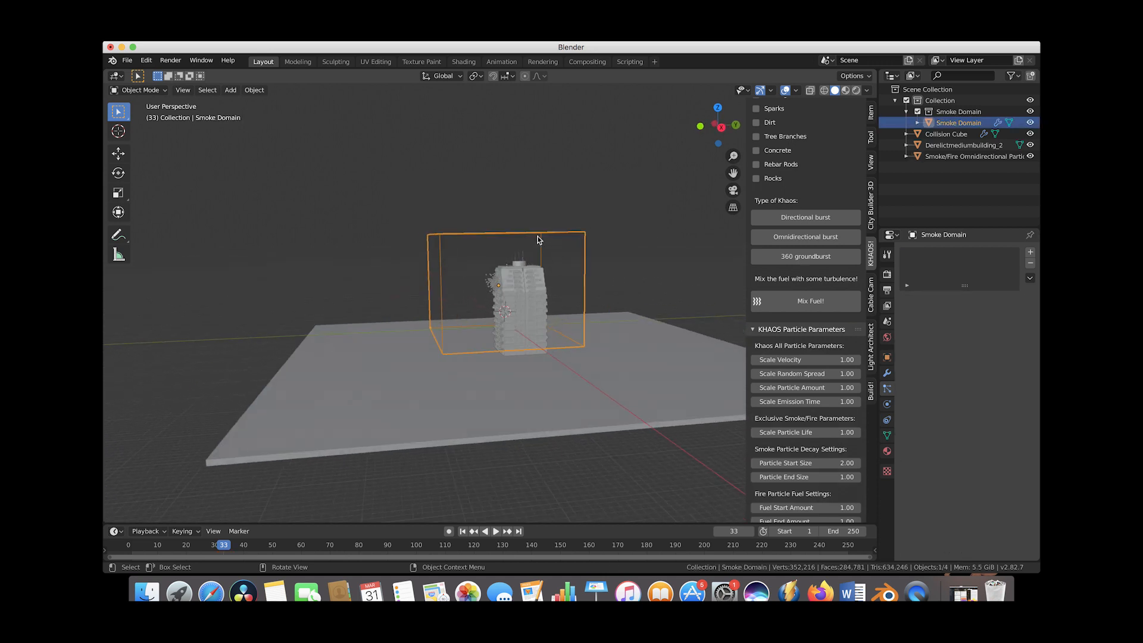
pyautogui.press('g')
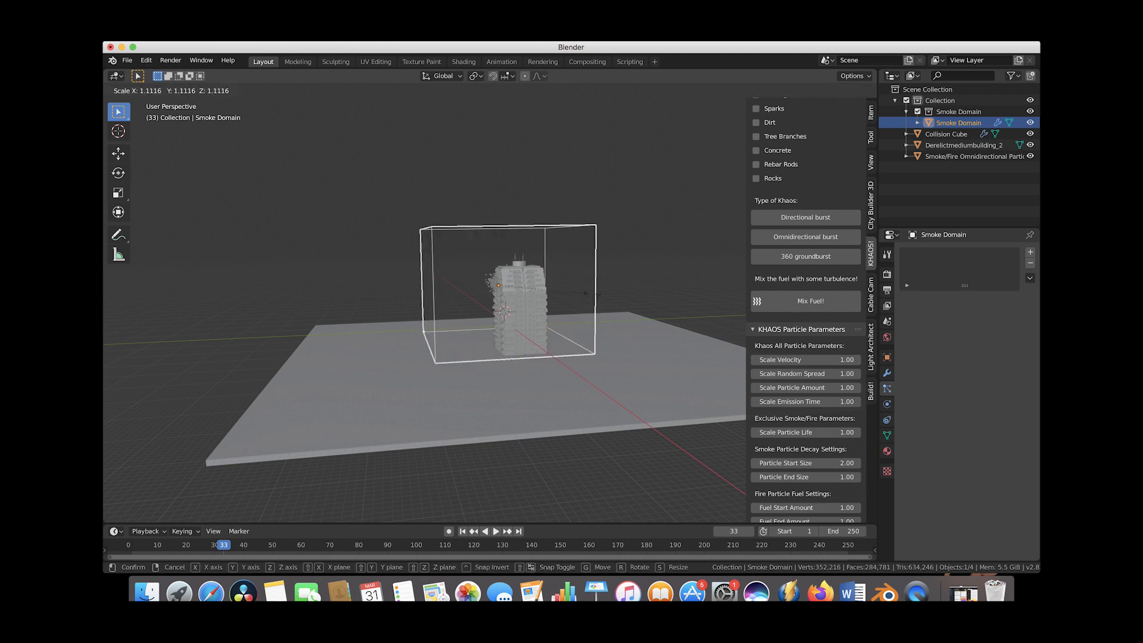
pyautogui.click(606, 293)
pyautogui.moveTo(607, 294); pyautogui.dragTo(599, 269, button='middle')
# Move the smoke domain along the Y axis so it surrounds the building and burst.
pyautogui.press('g')
pyautogui.press('y')
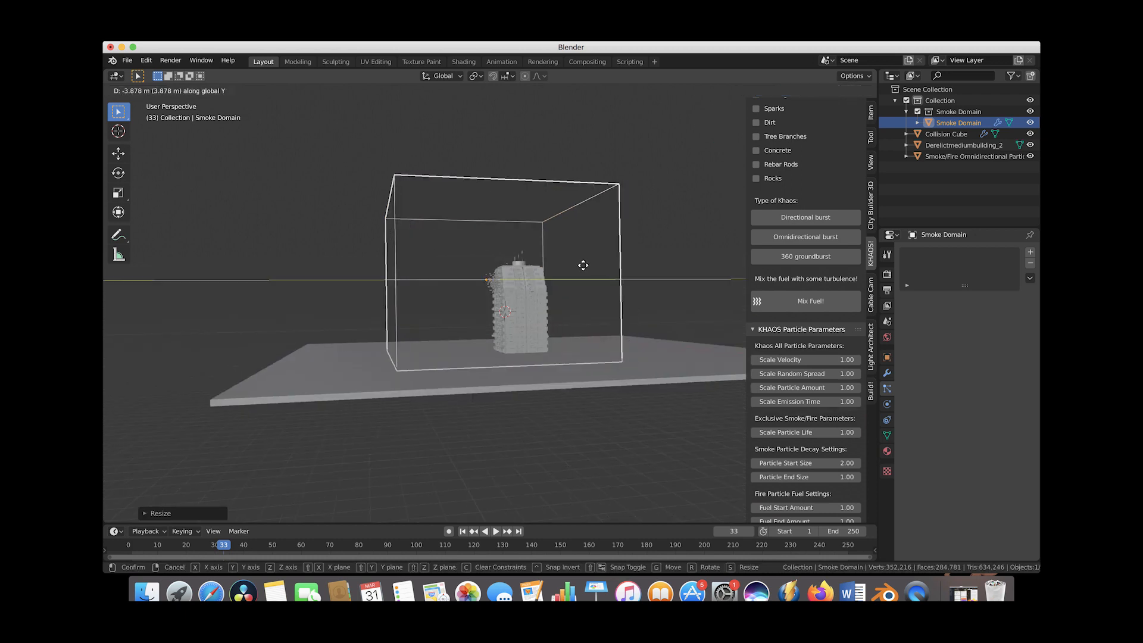
pyautogui.click(578, 269)
pyautogui.hscroll(5, 578, 269)
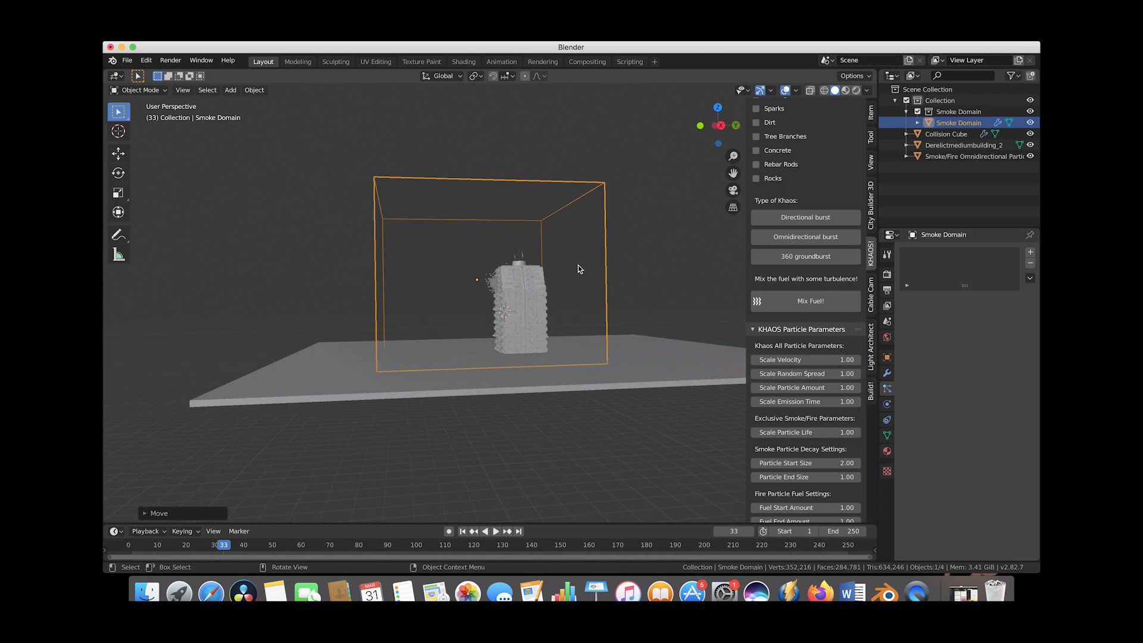
pyautogui.scroll(5, 469, 269)
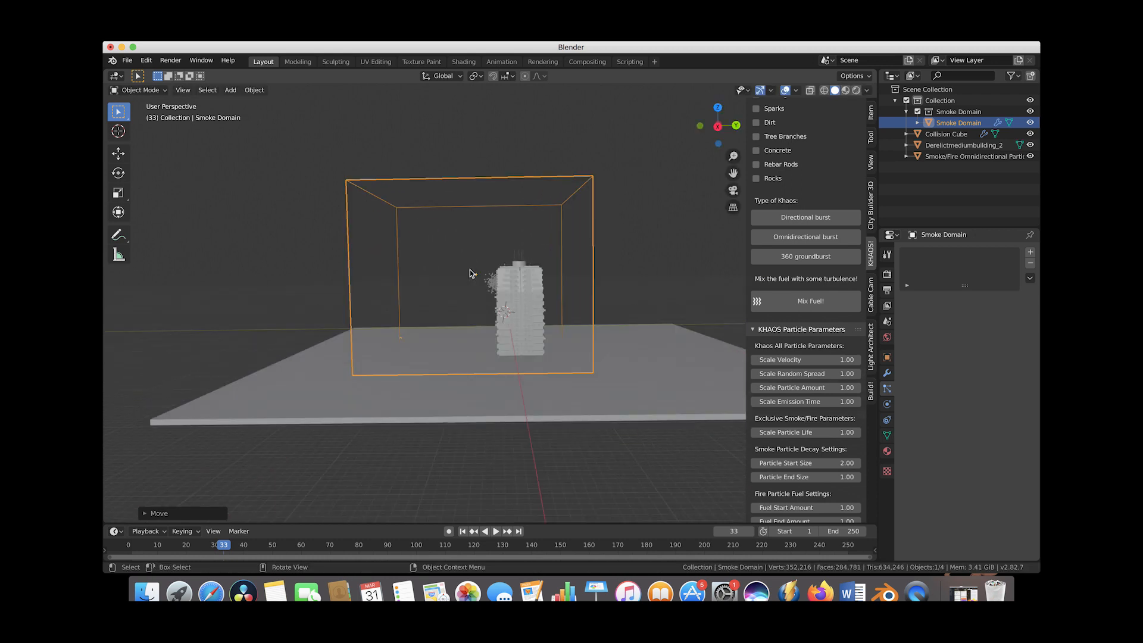
pyautogui.scroll(-8, 469, 270)
pyautogui.scroll(8, 470, 269)
pyautogui.scroll(3, 470, 273)
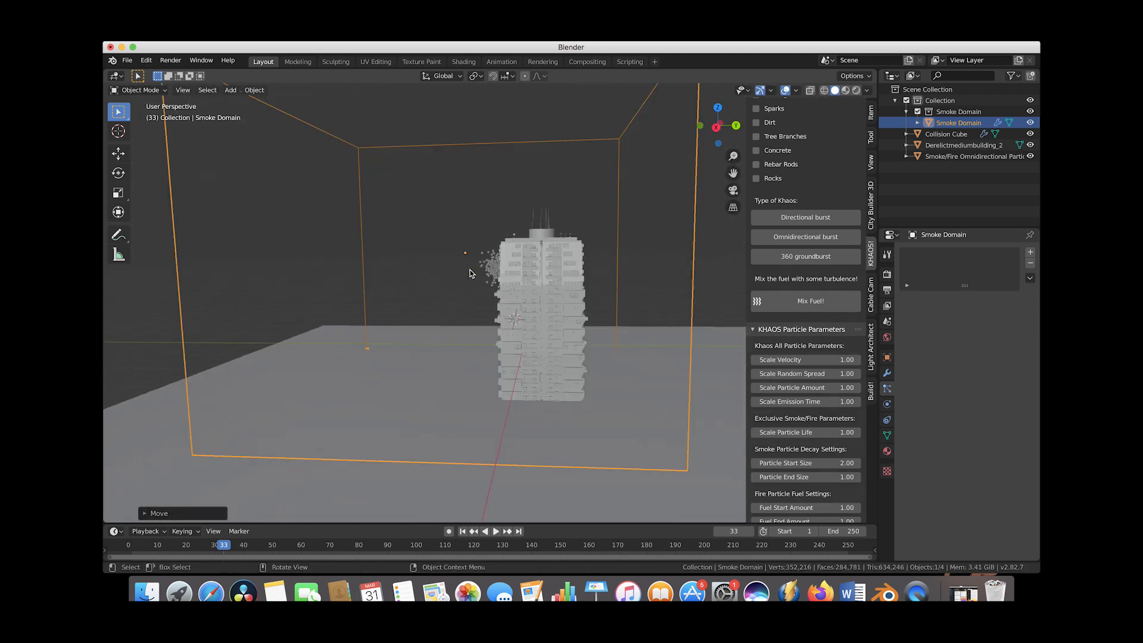
# Switch the viewport to wireframe shading to see through the building.
pyautogui.hotkey('shift', 'z')
pyautogui.hscroll(-5, 534, 286)
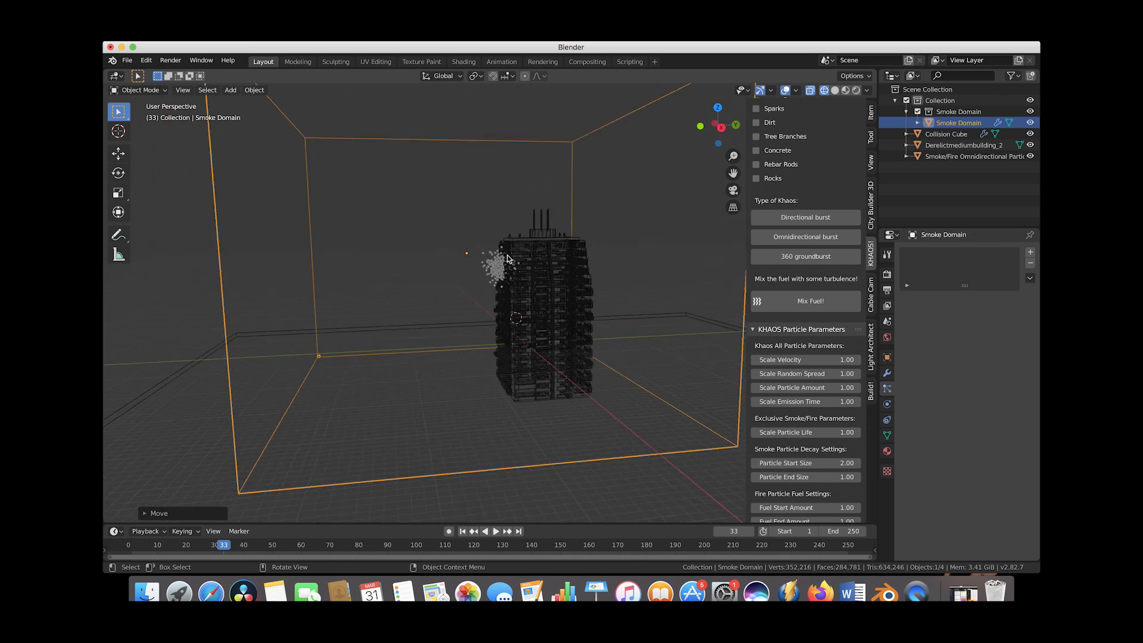
pyautogui.scroll(4, 539, 291)
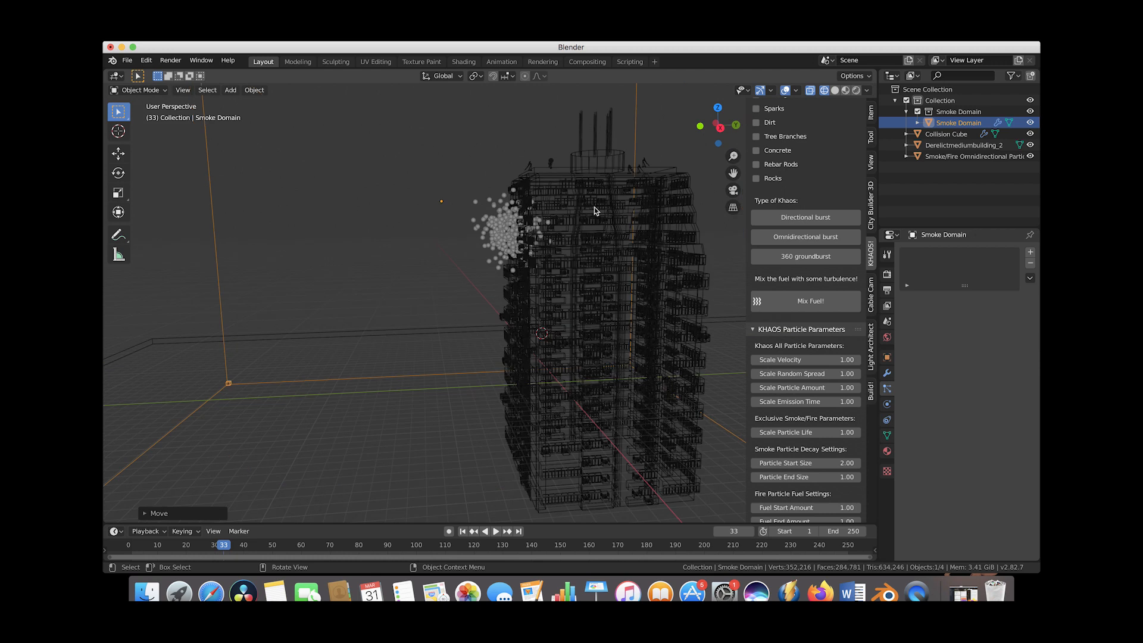
# Select the building and give it Fluid physics of type Effector plus Collision physics.
pyautogui.click(560, 188)
pyautogui.scroll(-3, 492, 241)
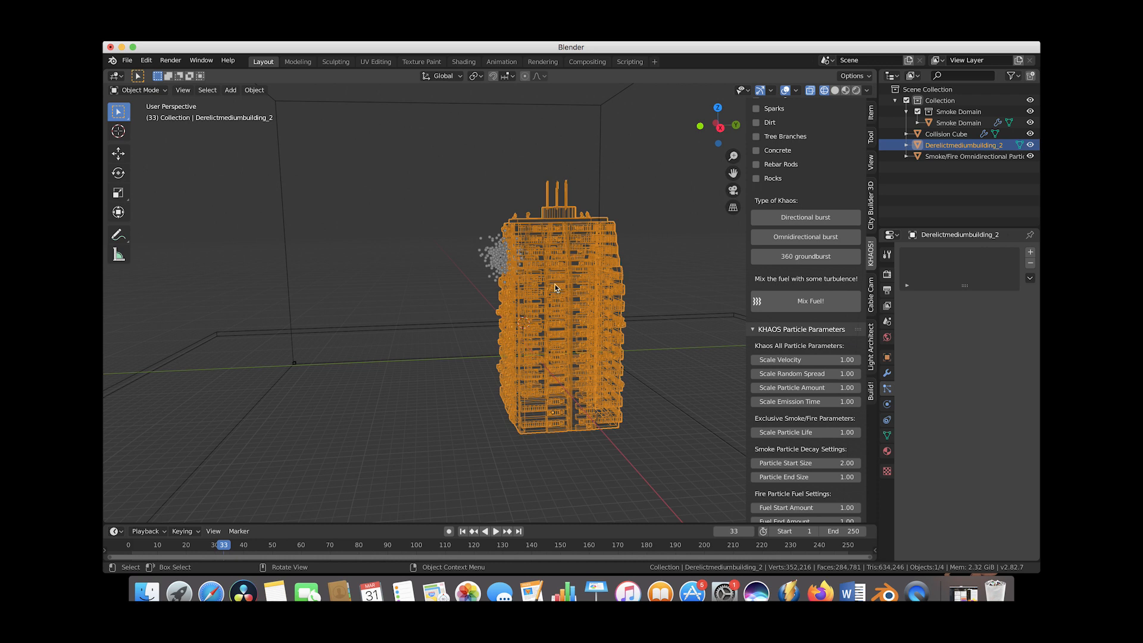
pyautogui.click(887, 405)
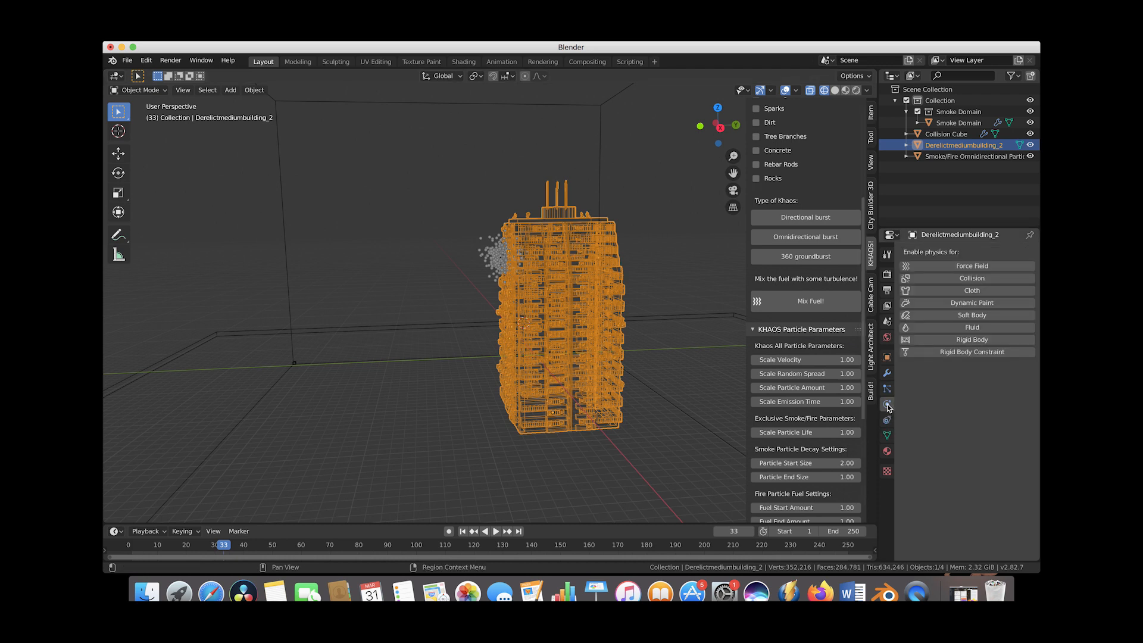
pyautogui.click(948, 329)
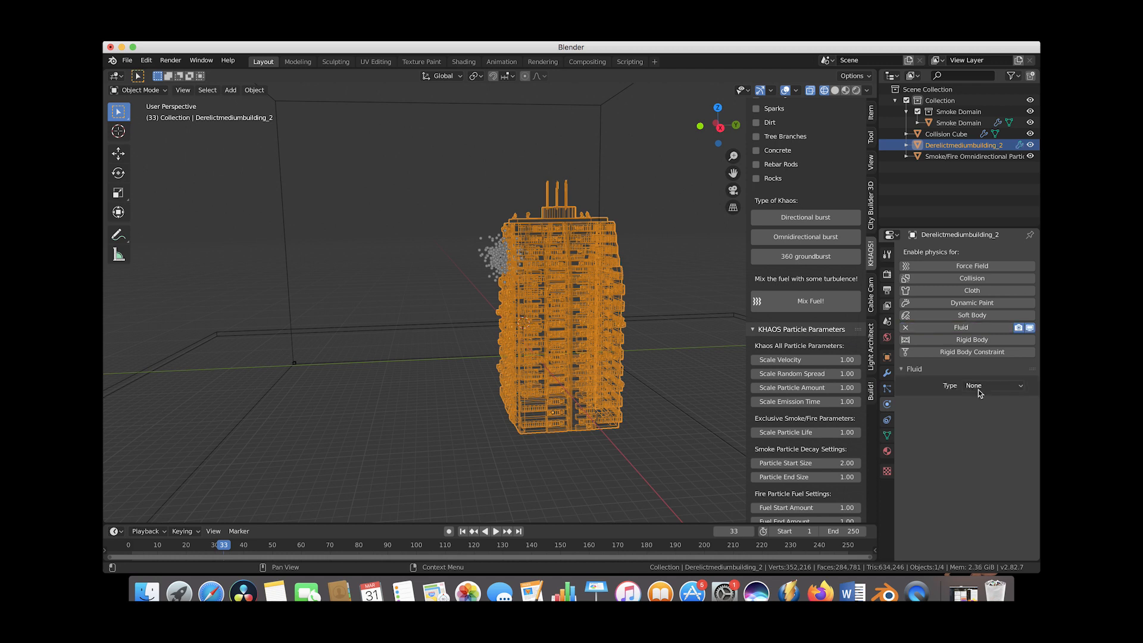
pyautogui.click(981, 387)
pyautogui.click(984, 439)
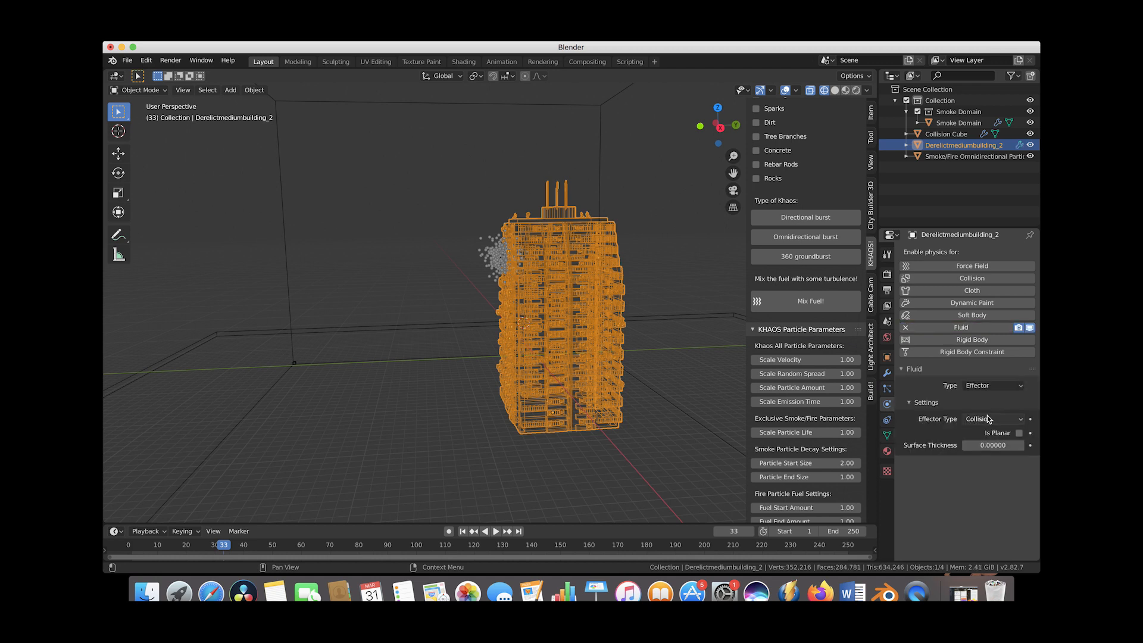
pyautogui.click(967, 281)
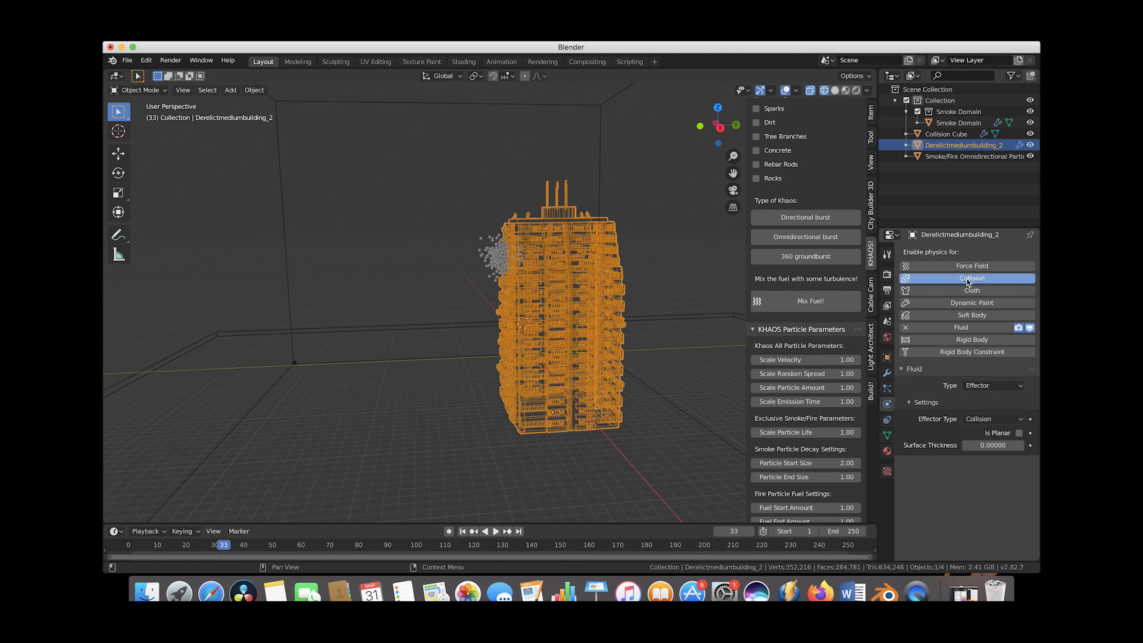
# Scrub to frame 36 and orbit and zoom around the building to inspect the burst.
pyautogui.moveTo(153, 545); pyautogui.dragTo(234, 547)
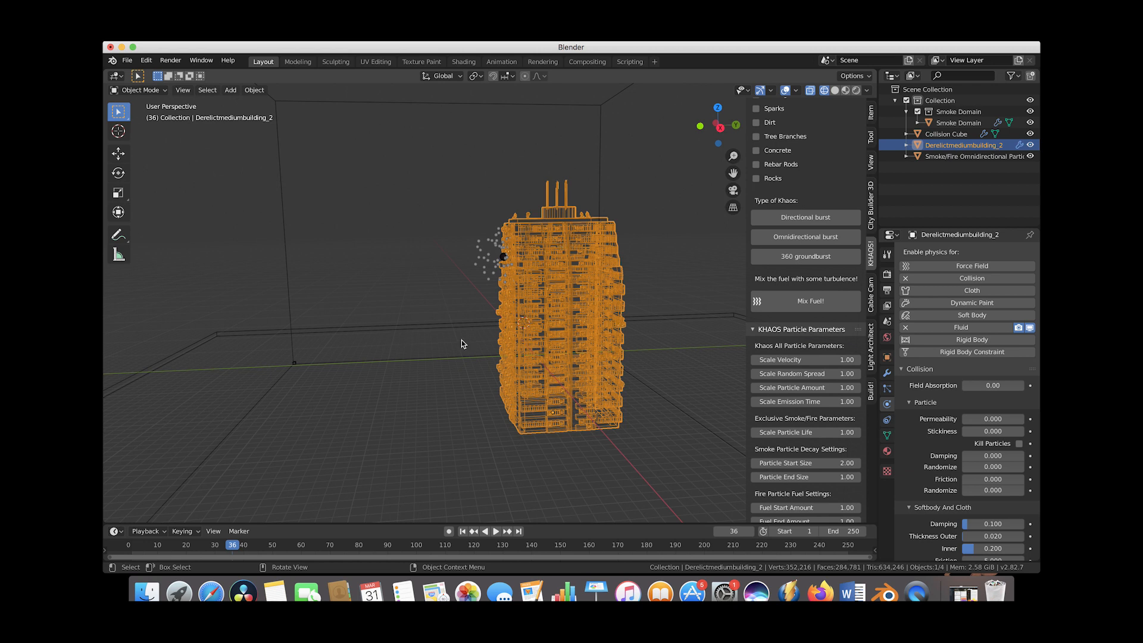
pyautogui.hscroll(-5, 622, 262)
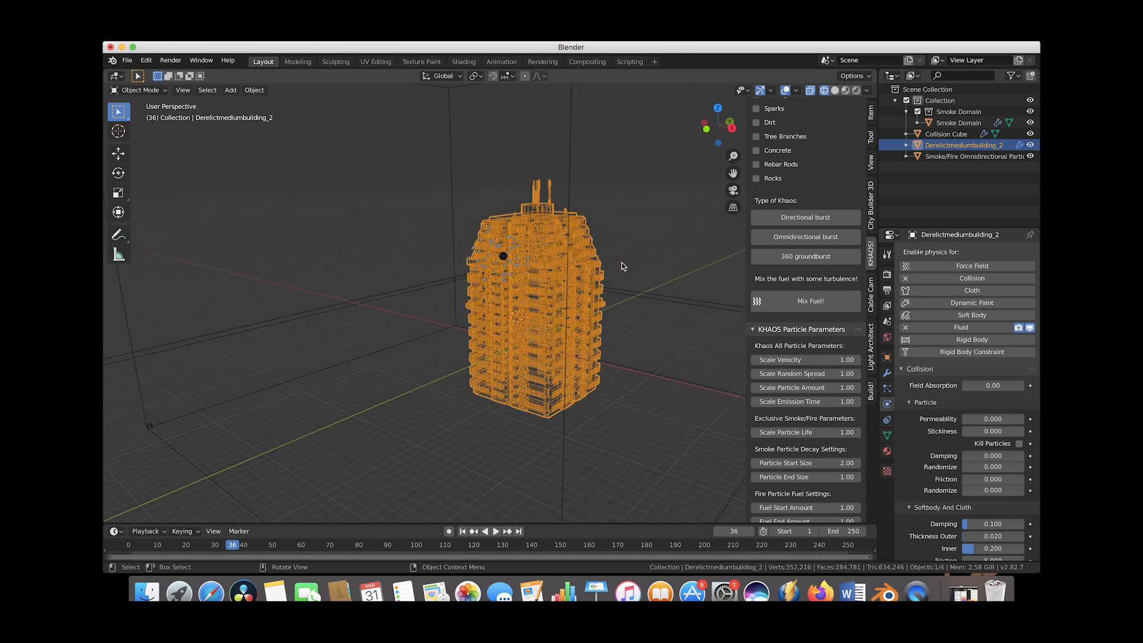
pyautogui.hscroll(5, 622, 262)
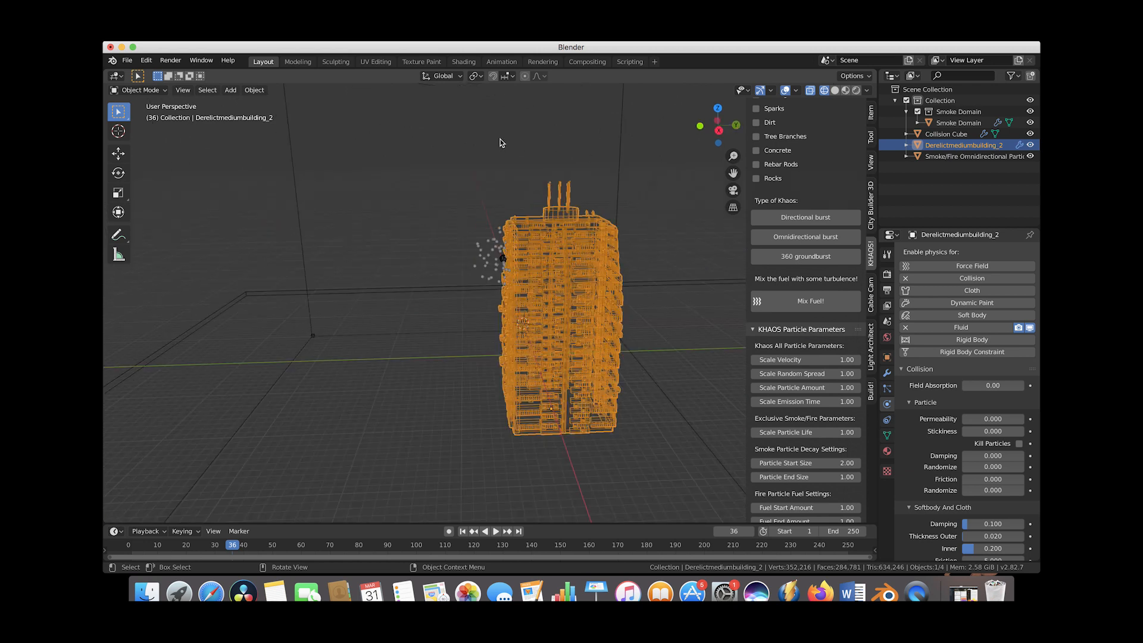
pyautogui.scroll(-6, 536, 129)
pyautogui.scroll(-5, 436, 214)
pyautogui.hscroll(-5, 436, 214)
pyautogui.hscroll(3, 436, 214)
pyautogui.scroll(3, 436, 214)
pyautogui.hscroll(3, 436, 214)
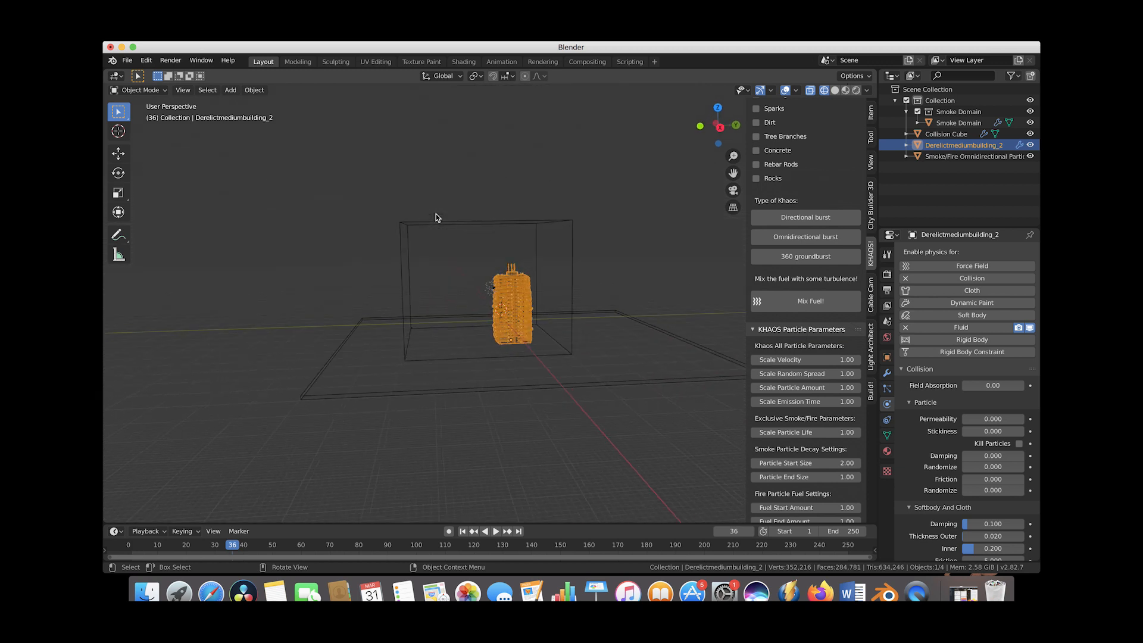
pyautogui.scroll(4, 436, 214)
# Open Save As, create a new folder named Building explosion tutorial, and open it.
pyautogui.click(127, 62)
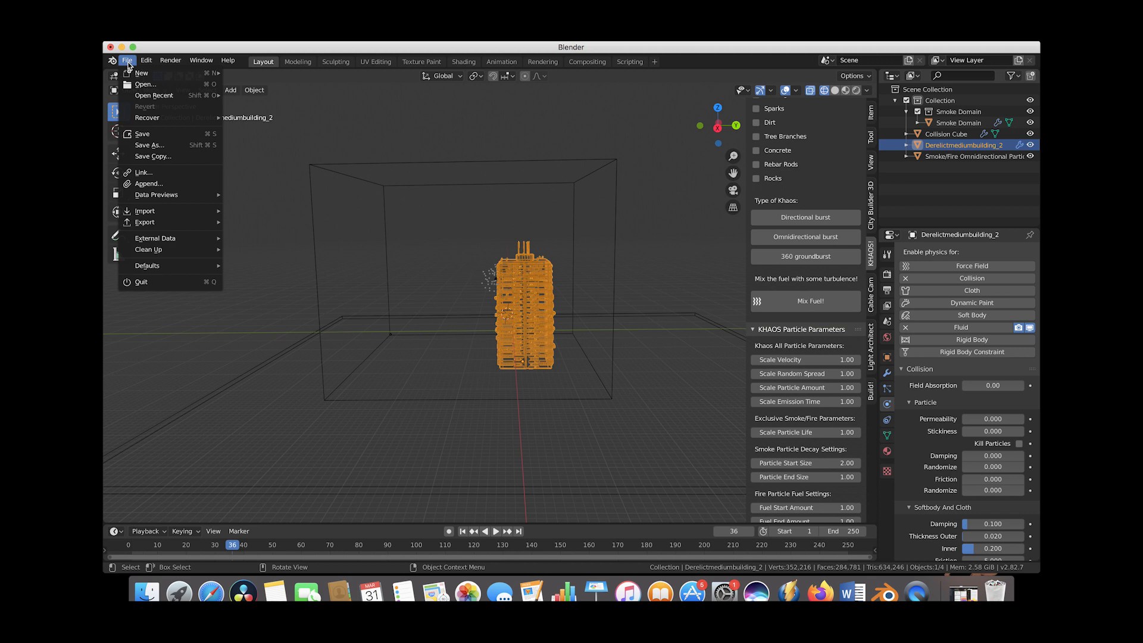
pyautogui.click(156, 145)
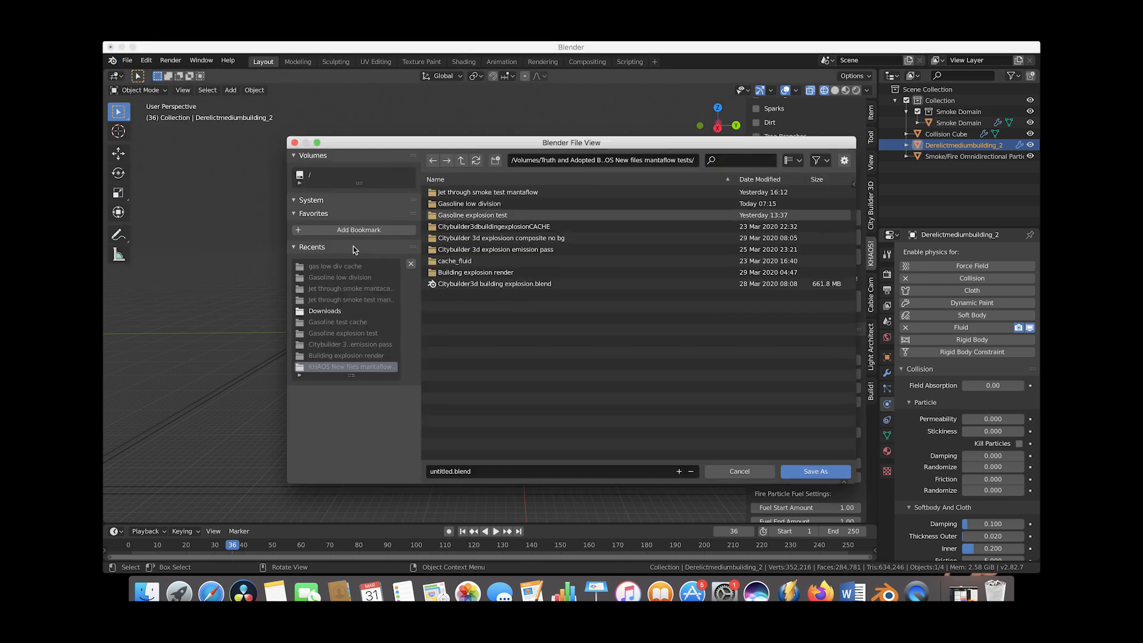
pyautogui.click(493, 160)
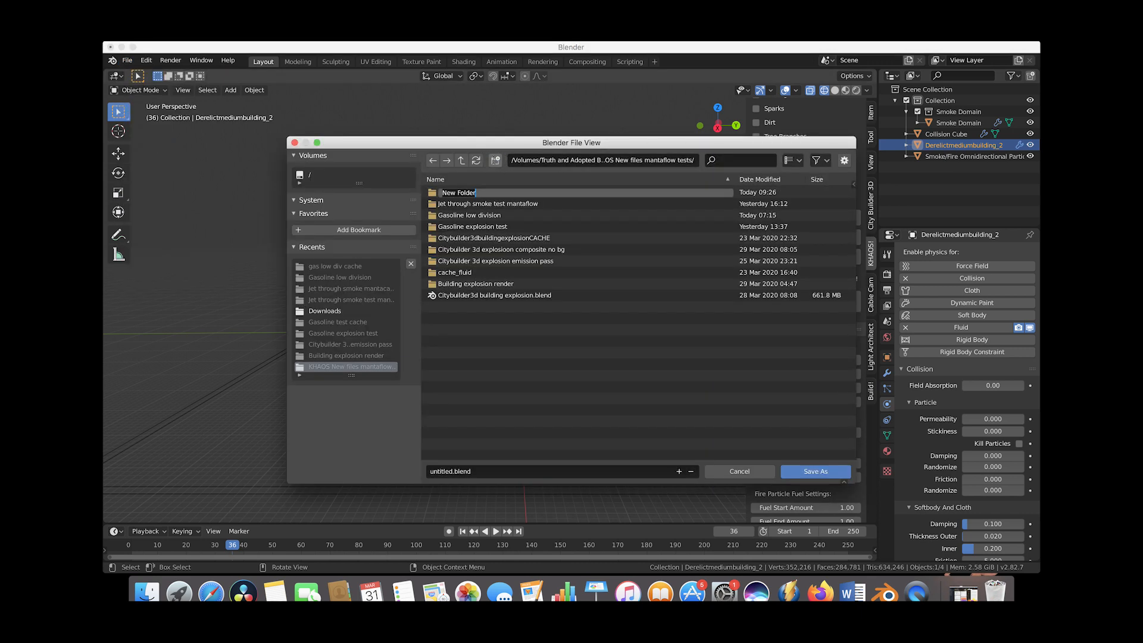
pyautogui.write('Building explosion tutorial')
pyautogui.press('Return')
pyautogui.doubleClick(472, 274)
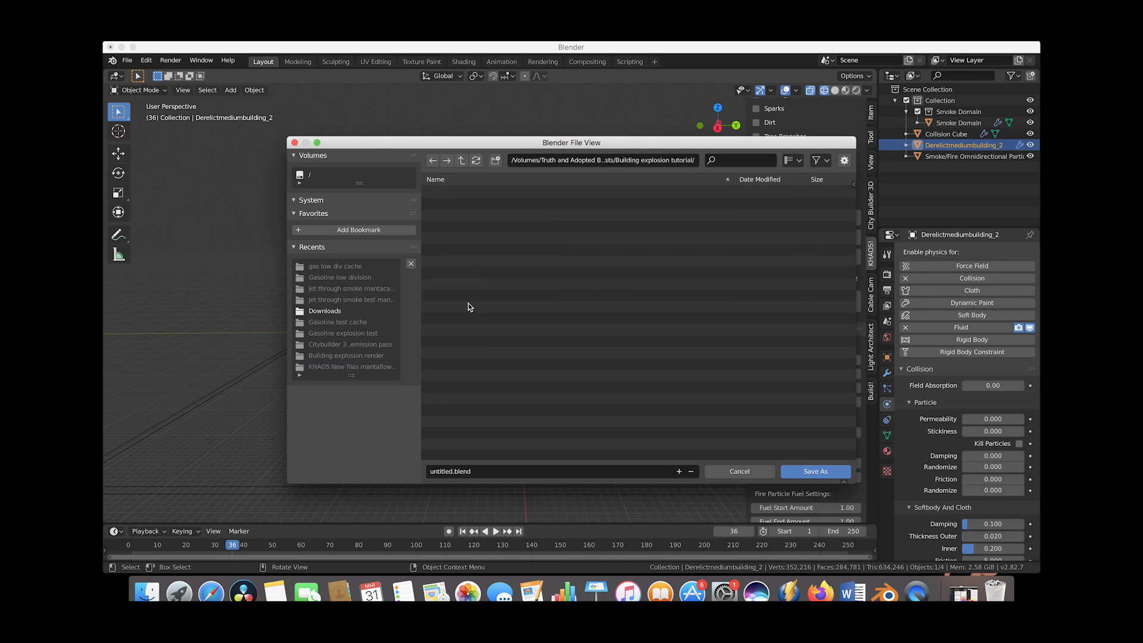
# Save the project as building explosioon tutorial in the new folder.
pyautogui.click(460, 475)
pyautogui.write('building explosioon tutorial')
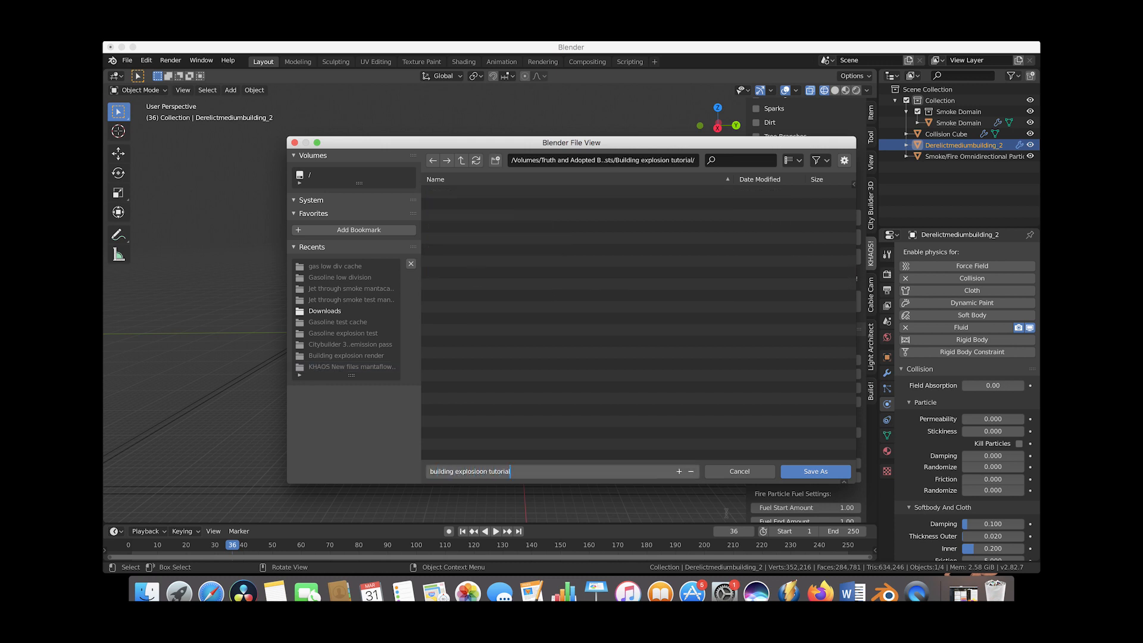
pyautogui.press('Return')
pyautogui.click(816, 474)
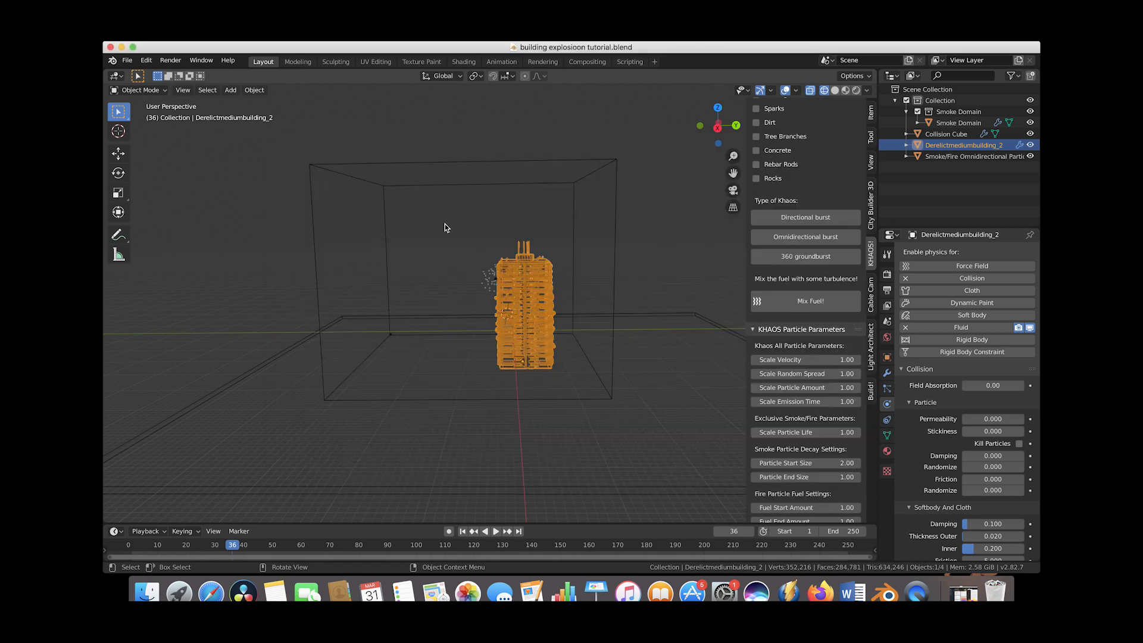
# Select the smoke domain and set its resolution divisions to 310.
pyautogui.click(591, 179)
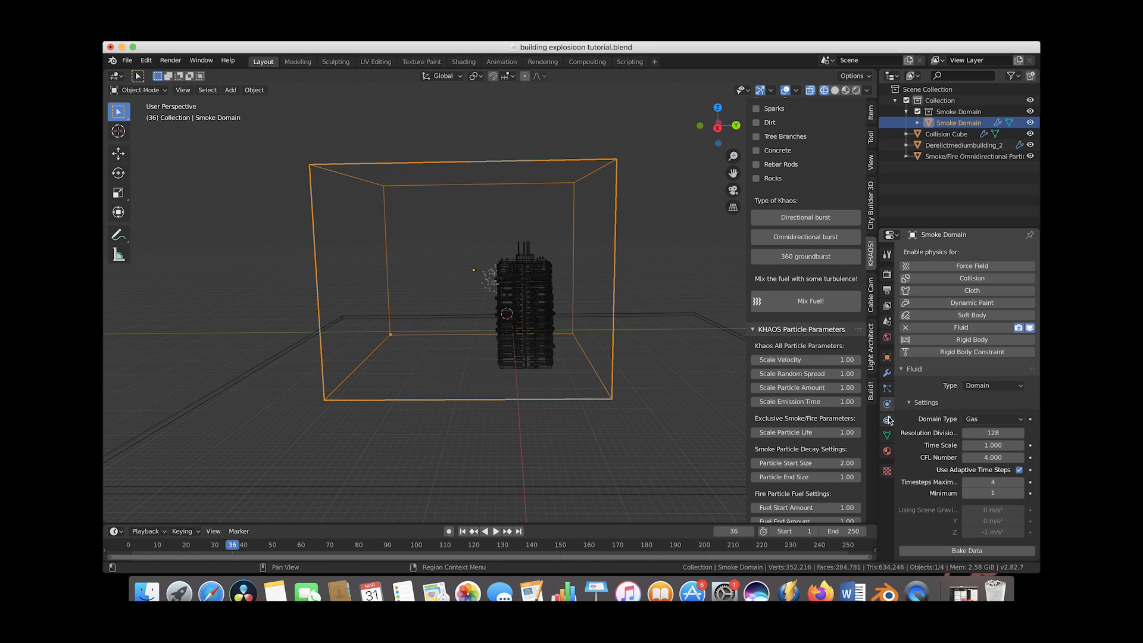
pyautogui.scroll(-2, 988, 429)
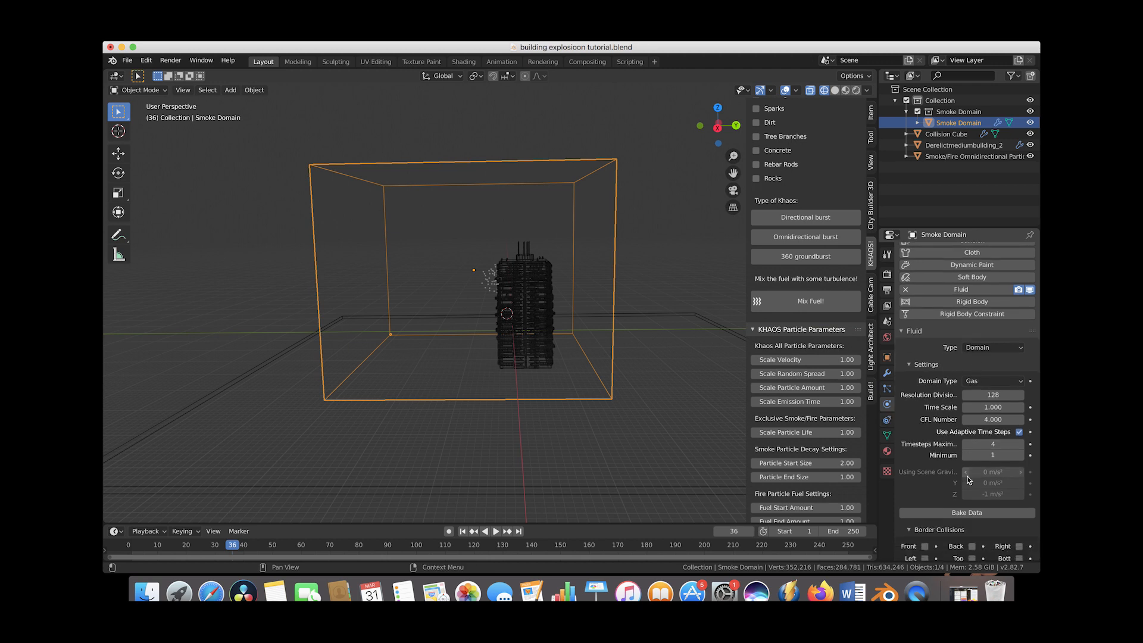
pyautogui.click(998, 393)
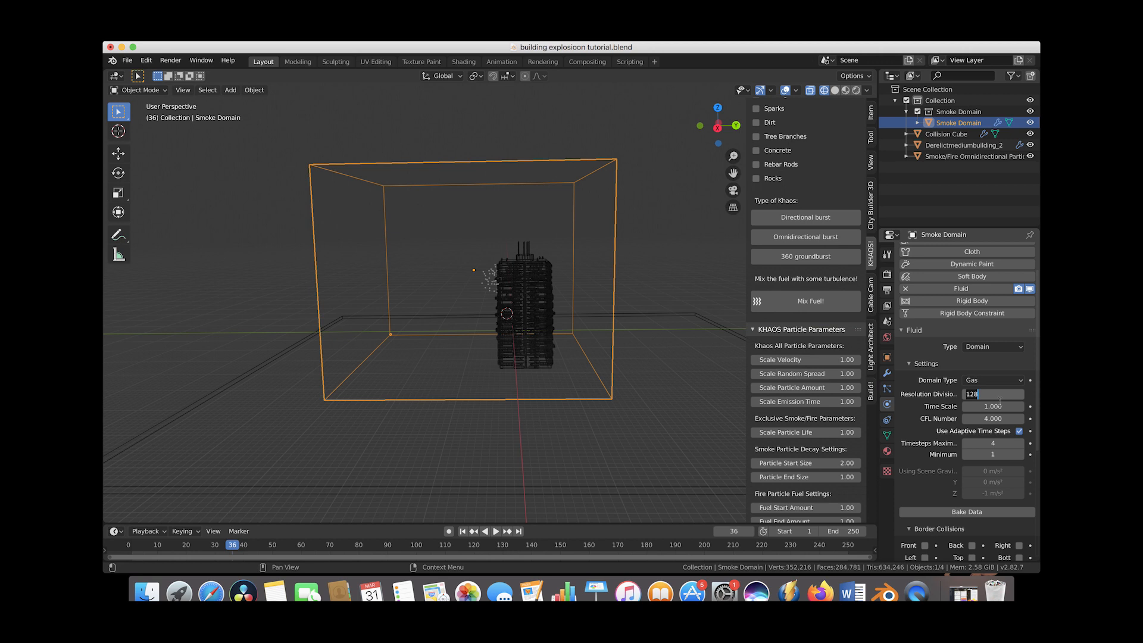
pyautogui.write('310')
pyautogui.press('Return')
# Set the domain's smoke buoyancy density and heat both to 0.15.
pyautogui.scroll(-8, 929, 444)
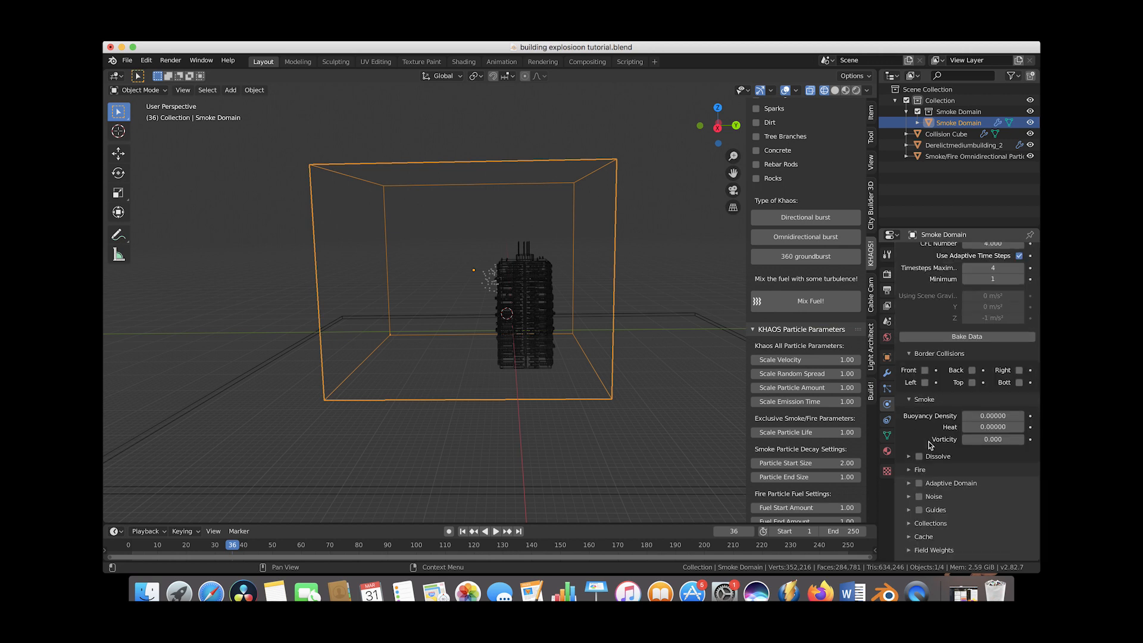
pyautogui.click(990, 415)
pyautogui.write('0.0')
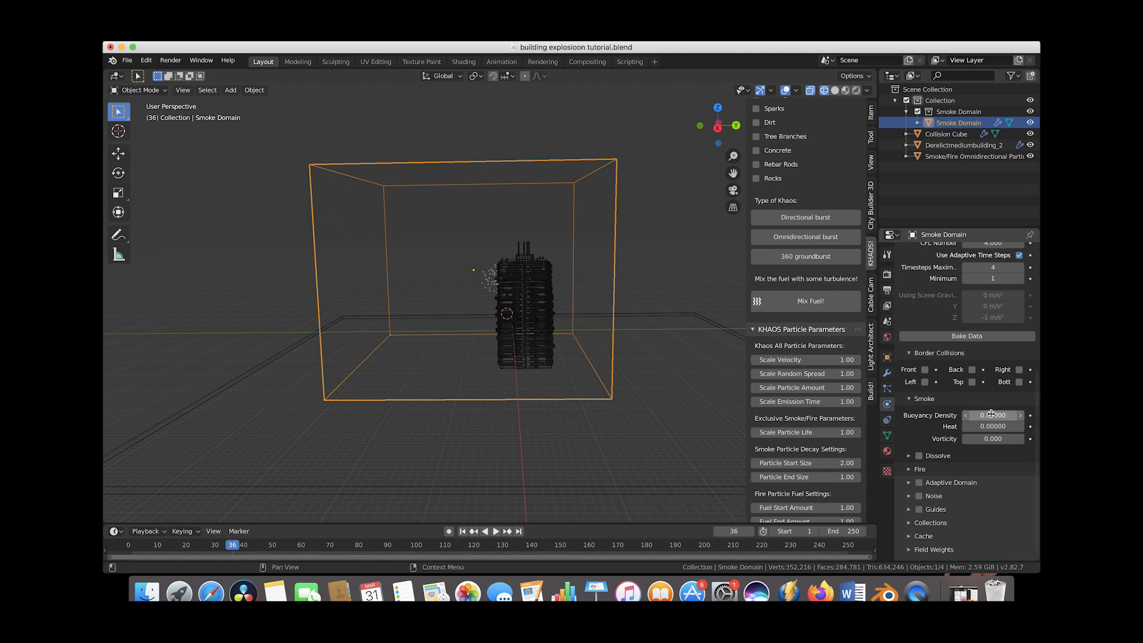
pyautogui.press('BackSpace')
pyautogui.press('BackSpace')
pyautogui.press('BackSpace')
pyautogui.press('Return')
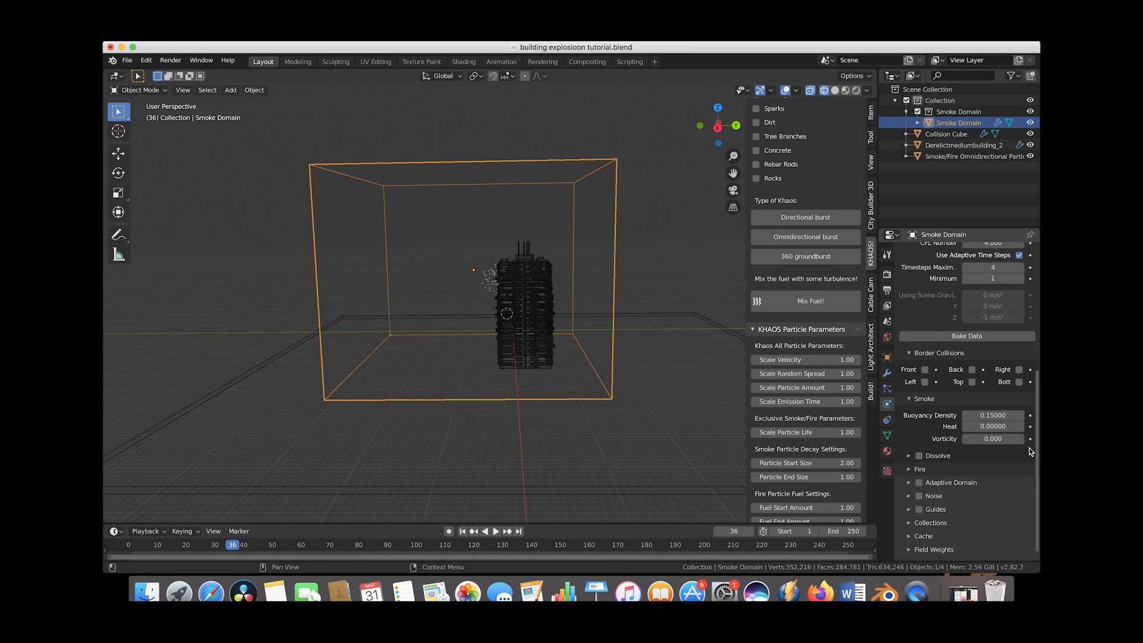
pyautogui.click(988, 427)
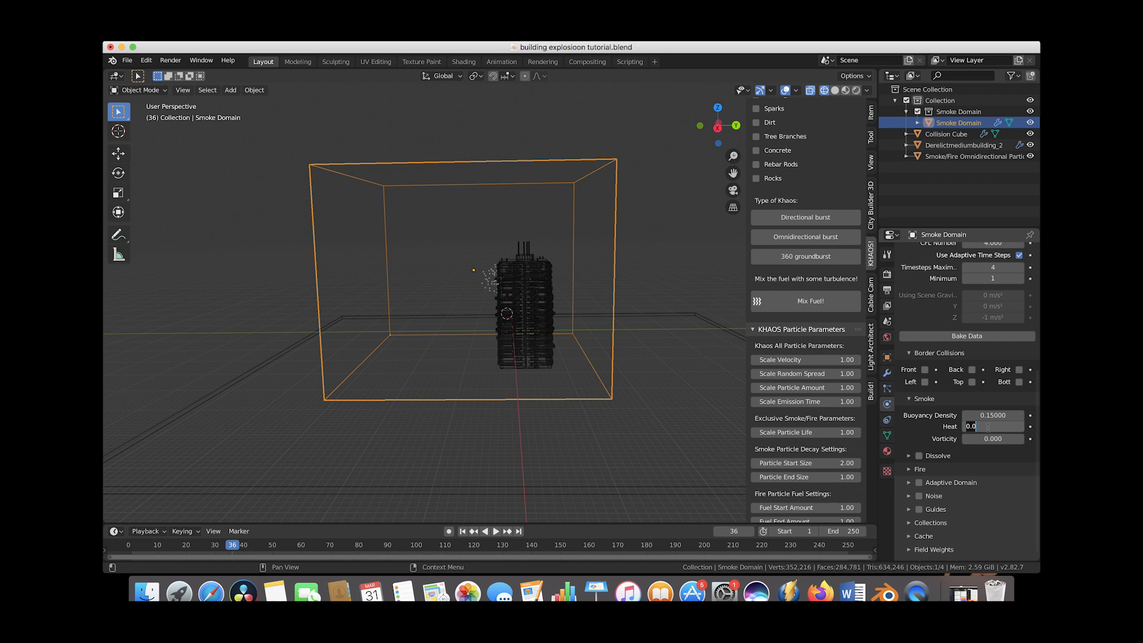
pyautogui.write('.15')
pyautogui.press('Return')
# Enable smoke Dissolve on the domain with a dissolve time of 300.
pyautogui.scroll(-1, 962, 425)
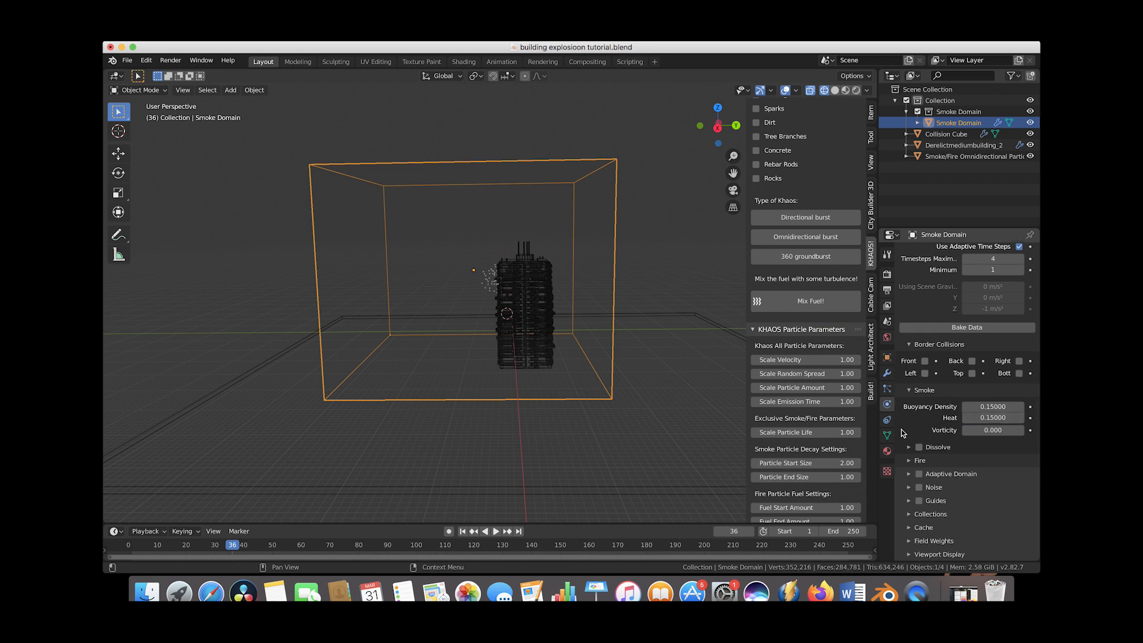
pyautogui.click(907, 449)
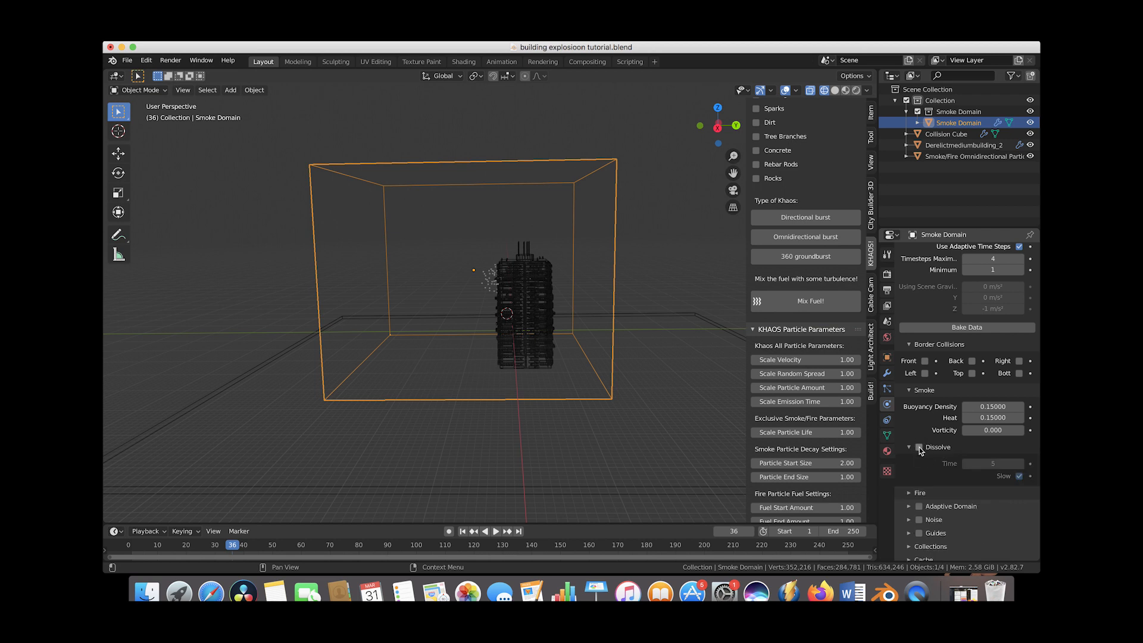
pyautogui.click(919, 447)
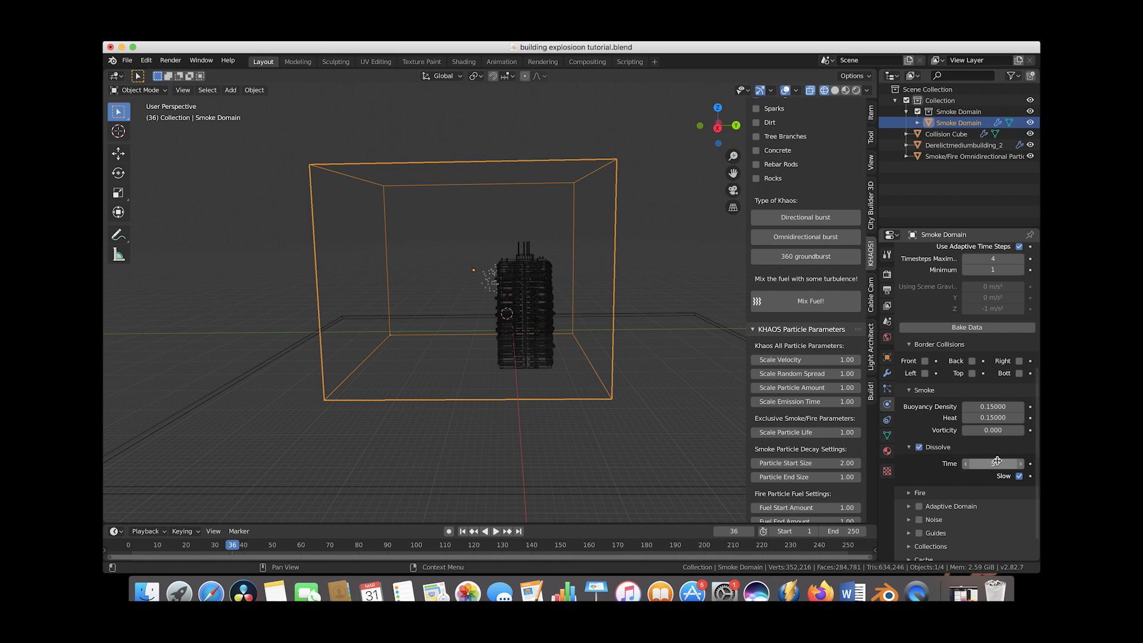
pyautogui.click(990, 463)
pyautogui.press('Return')
# Set the domain's fire reaction speed to 0.24.
pyautogui.scroll(-2, 946, 477)
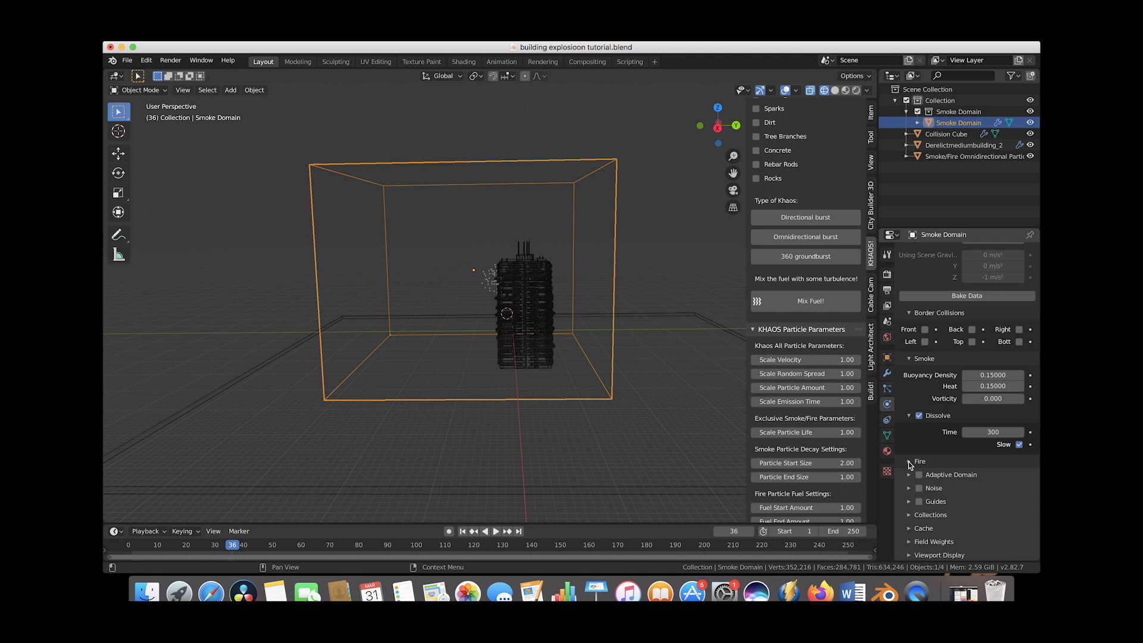
pyautogui.click(910, 462)
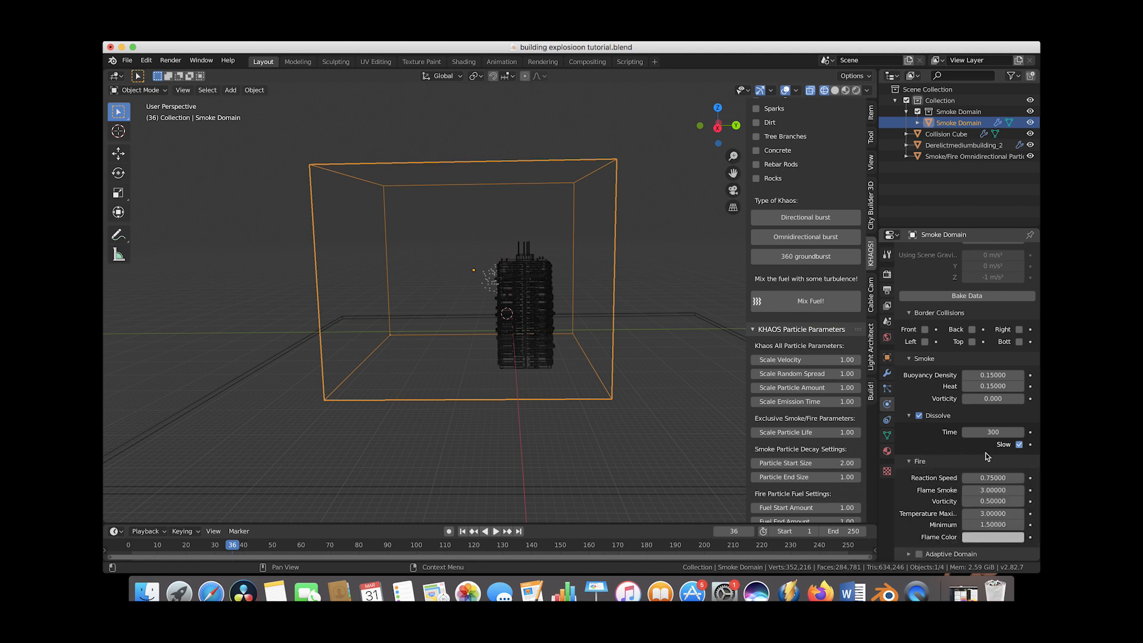
pyautogui.click(993, 478)
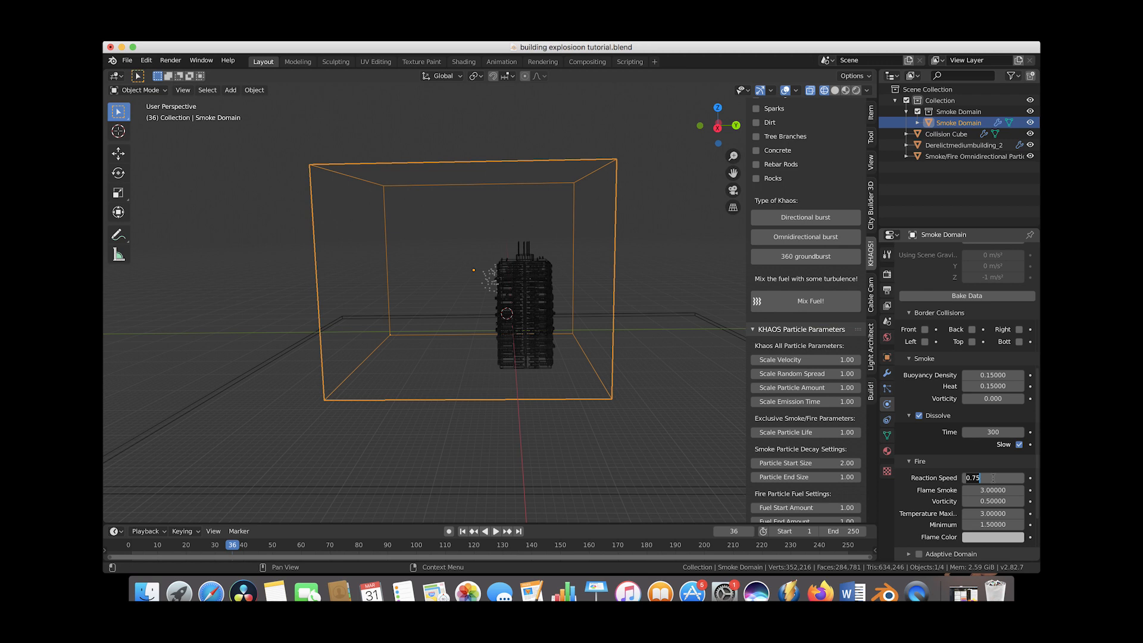
pyautogui.write('.24')
pyautogui.press('Return')
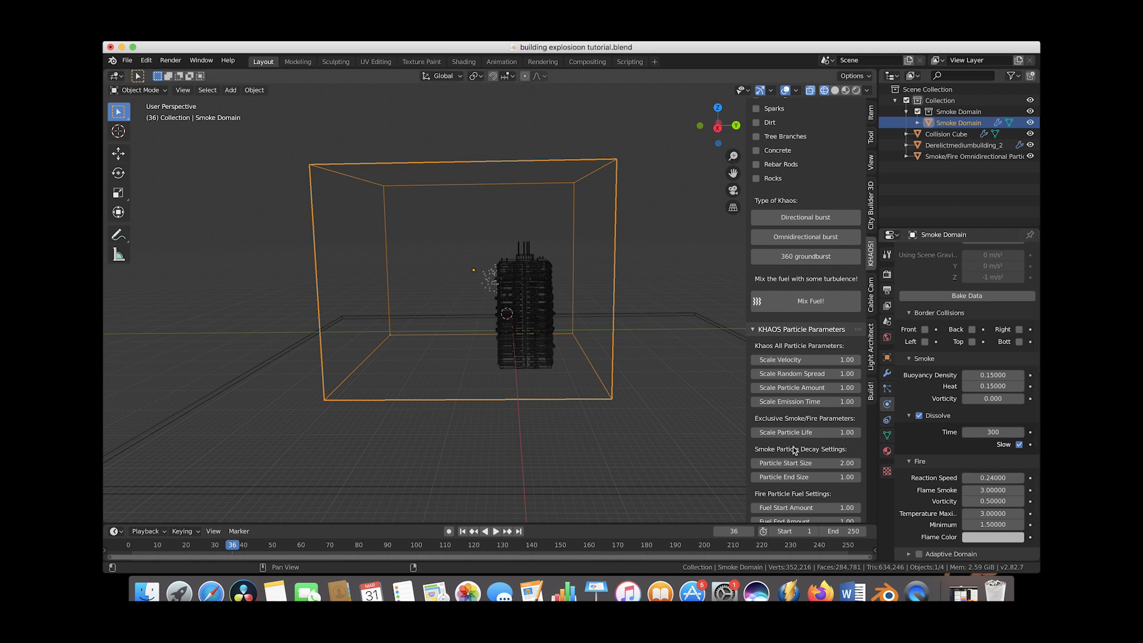
# Set the domain's cache end frame to 130.
pyautogui.scroll(-3, 928, 474)
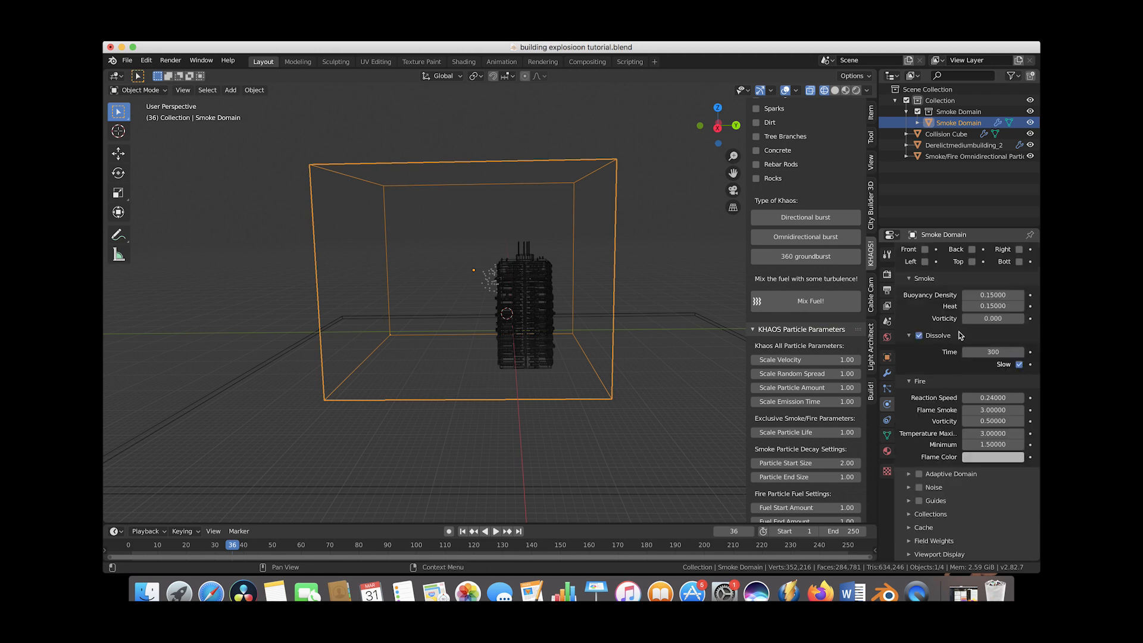
pyautogui.click(907, 527)
pyautogui.scroll(-3, 953, 476)
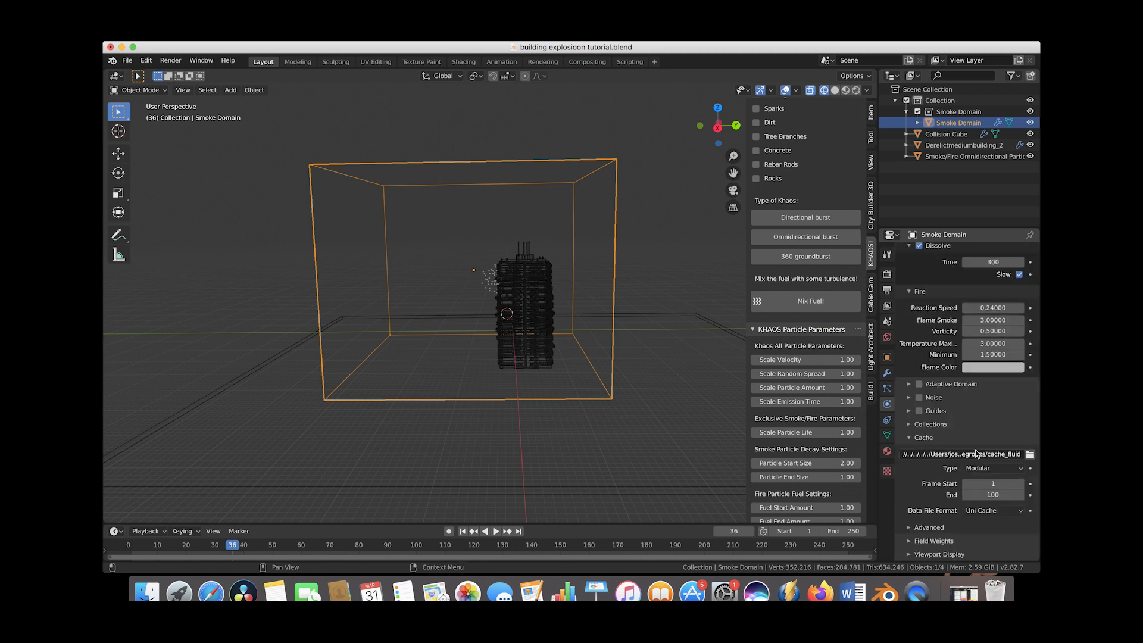
pyautogui.click(998, 495)
pyautogui.write('1')
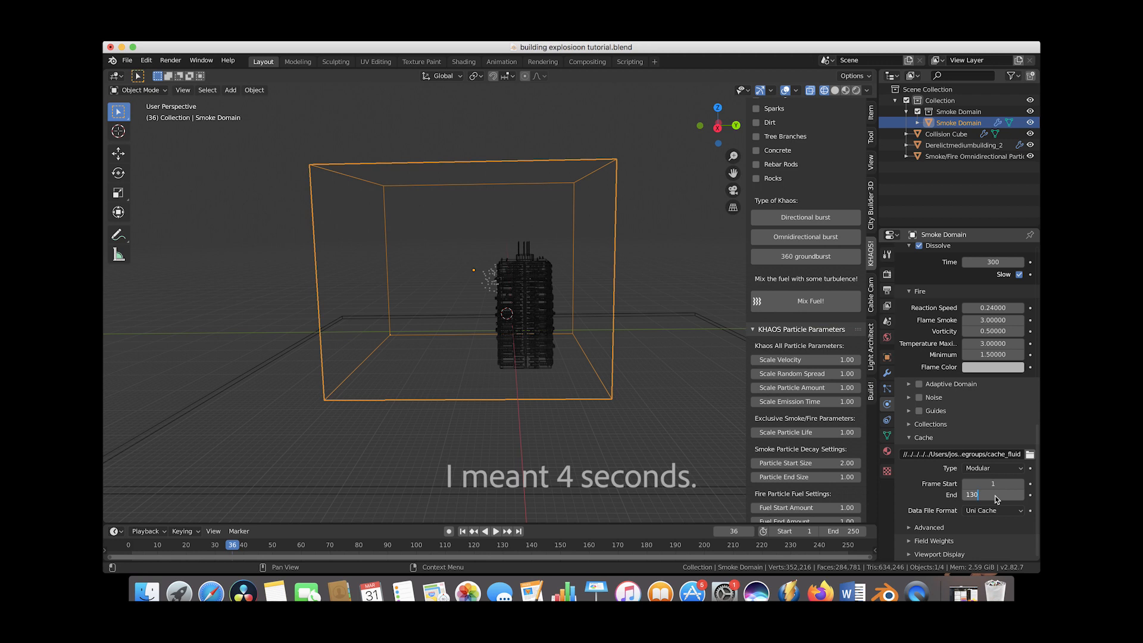
pyautogui.press('Return')
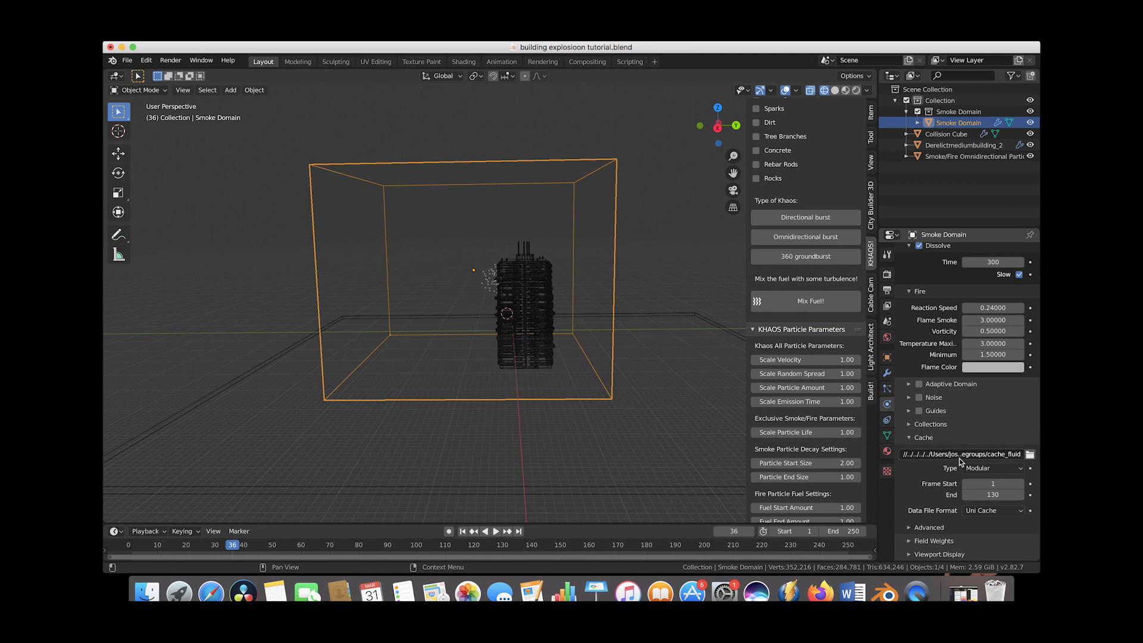
# Create a folder named building smoke cache inside the project folder and set it as the cache directory.
pyautogui.click(1030, 454)
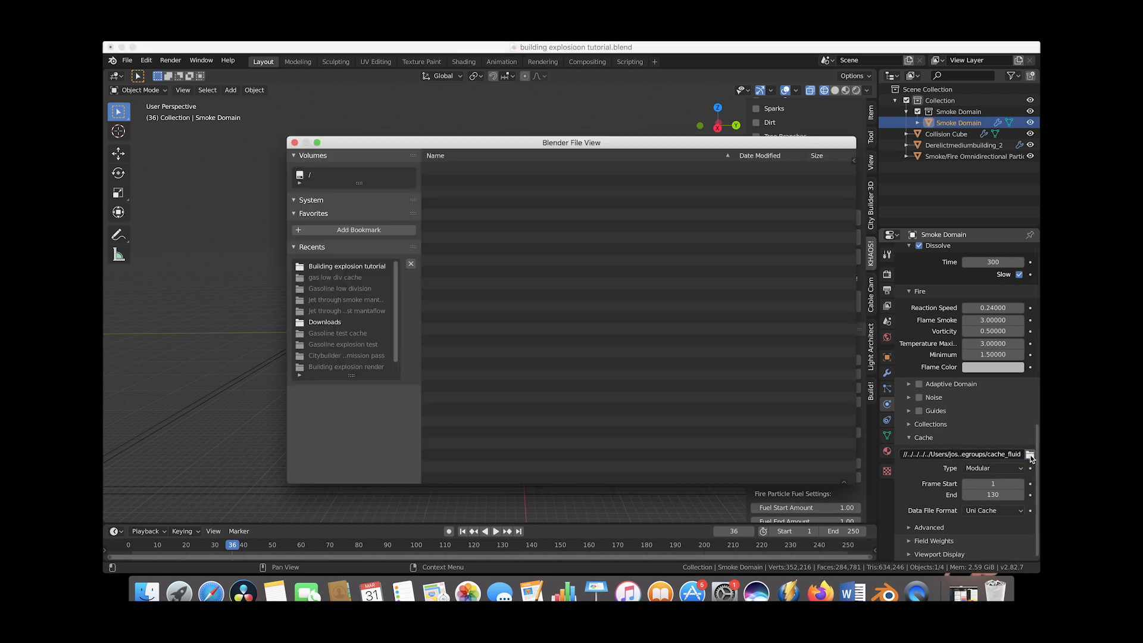
pyautogui.click(358, 266)
pyautogui.click(496, 160)
pyautogui.write('buildin')
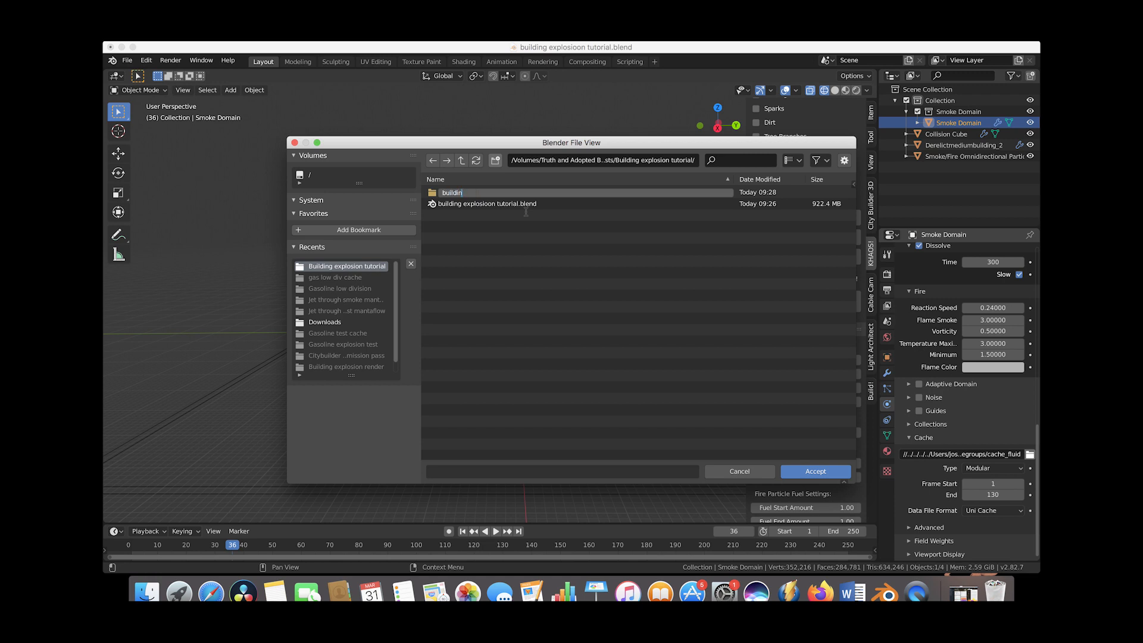
pyautogui.write('g smoke cache')
pyautogui.press('Return')
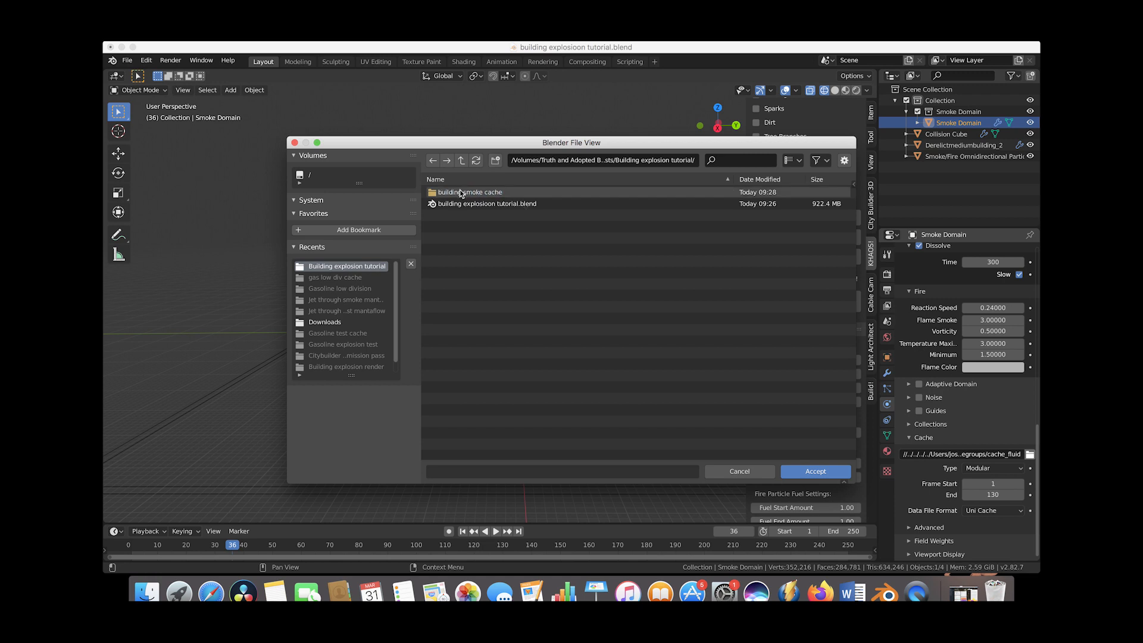
pyautogui.doubleClick(465, 193)
pyautogui.click(816, 471)
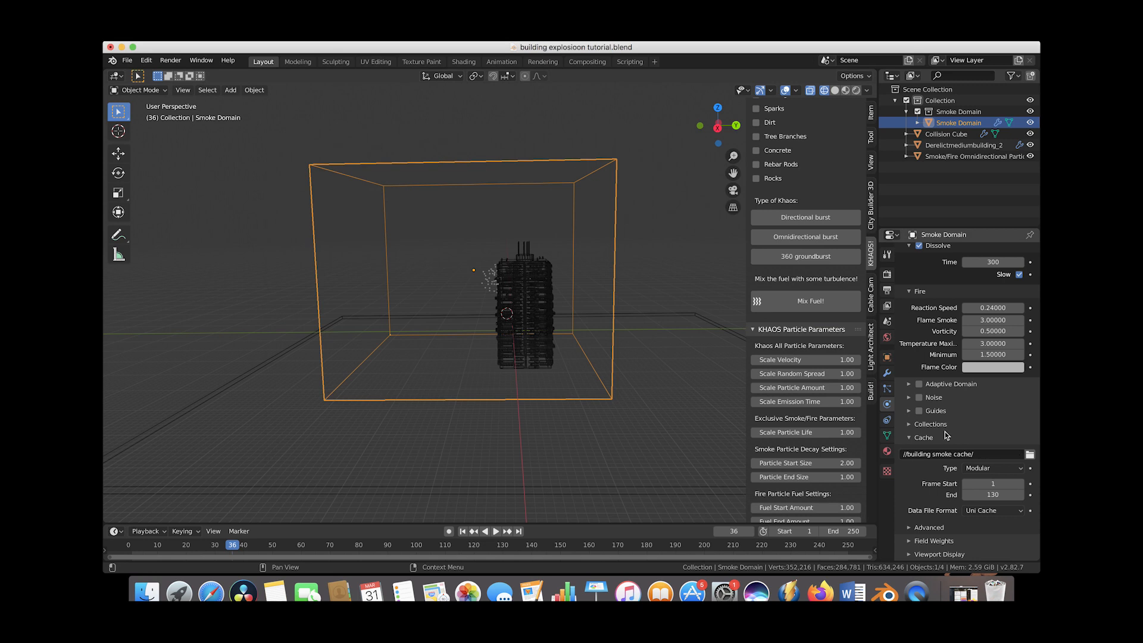
# Save the file and bake the smoke domain's fluid data.
pyautogui.scroll(6, 947, 375)
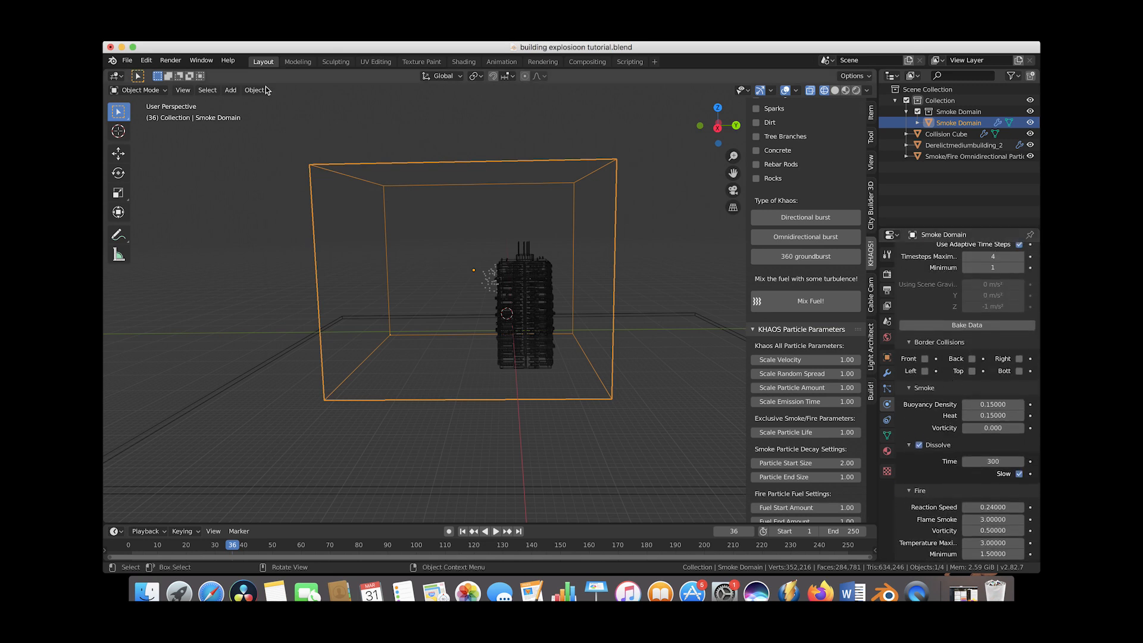
pyautogui.click(127, 60)
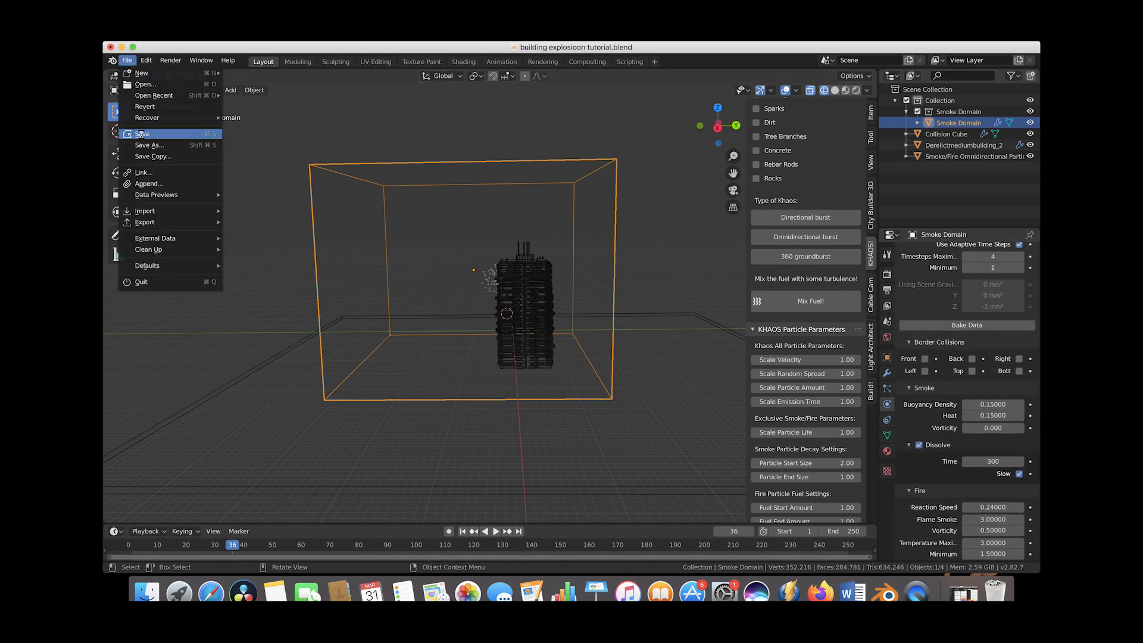
pyautogui.click(141, 134)
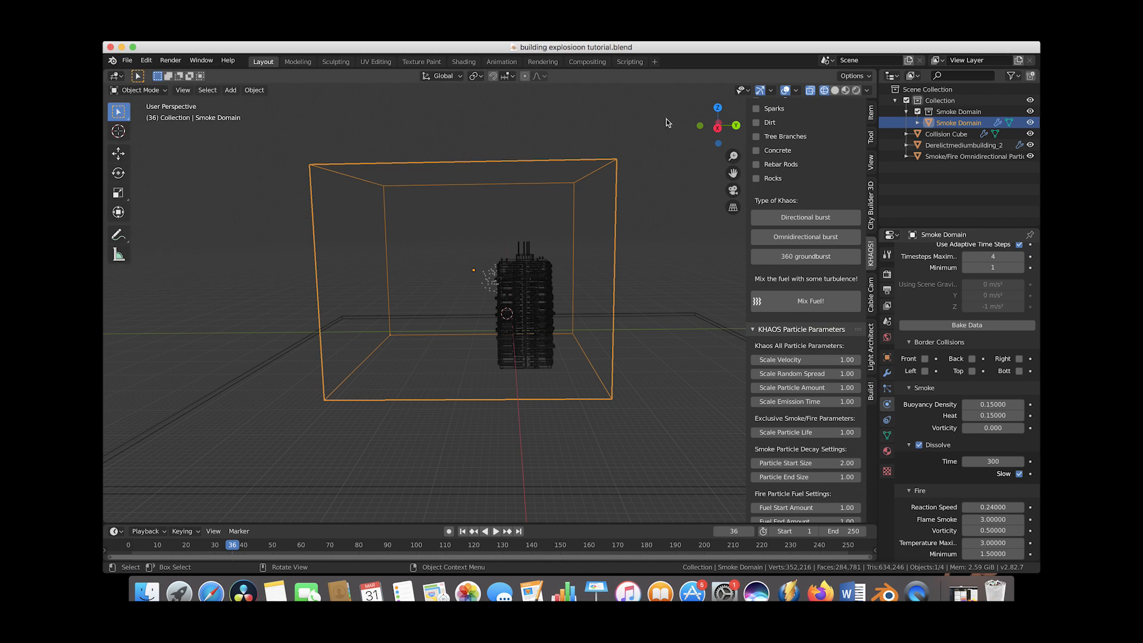
pyautogui.click(953, 325)
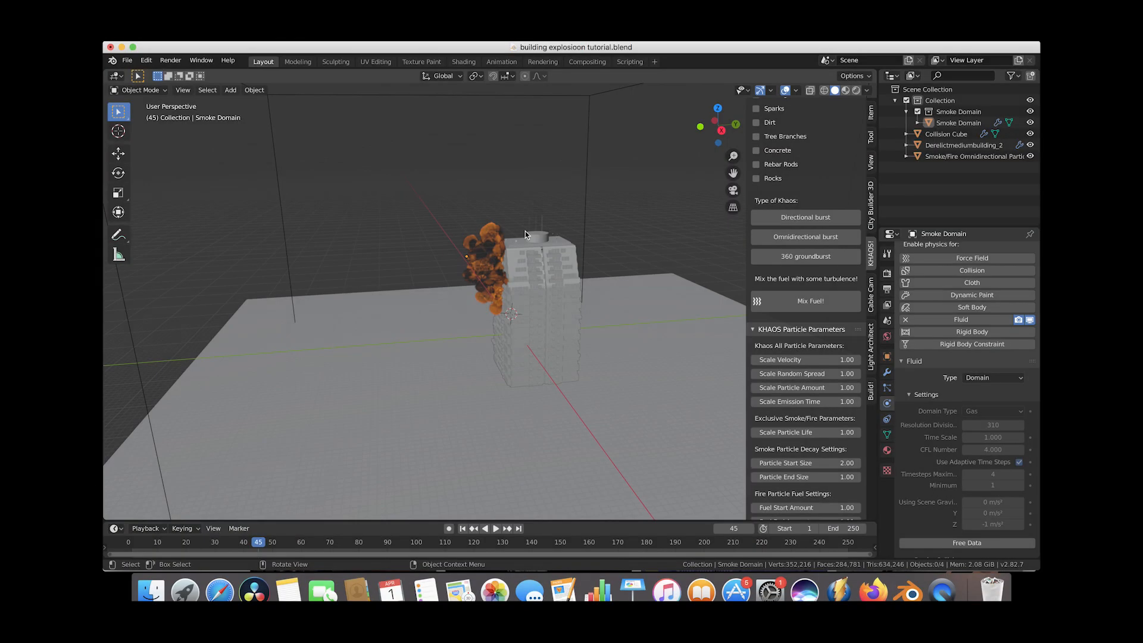
# Orbit around the building to inspect the baked smoke and fire explosion.
pyautogui.moveTo(525, 232); pyautogui.dragTo(559, 231, button='middle')
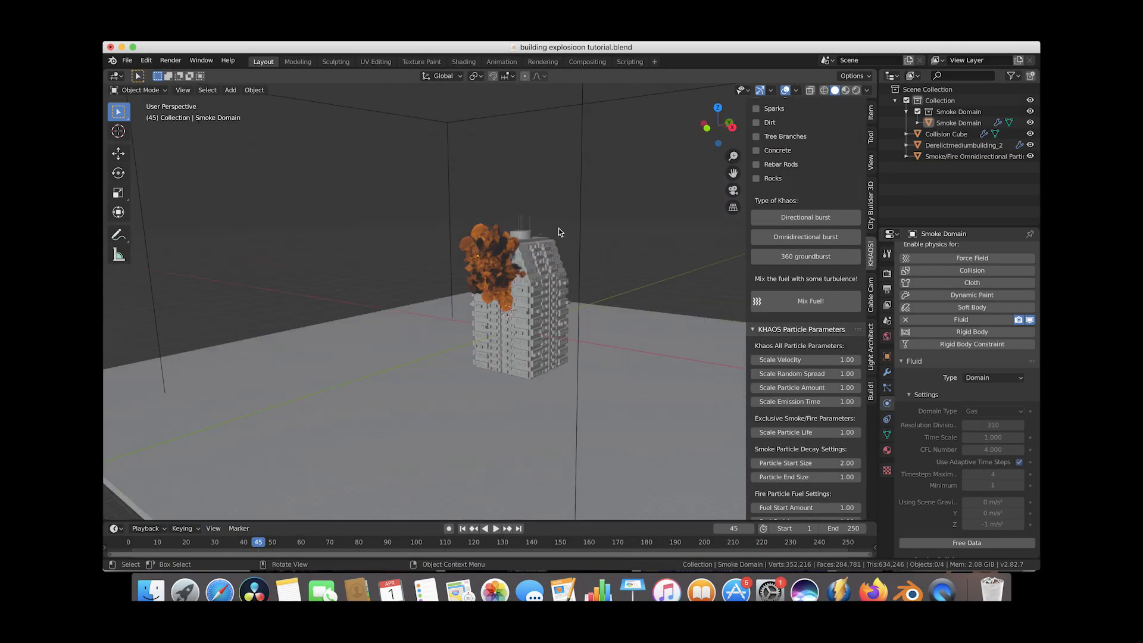
pyautogui.hscroll(-10, 559, 228)
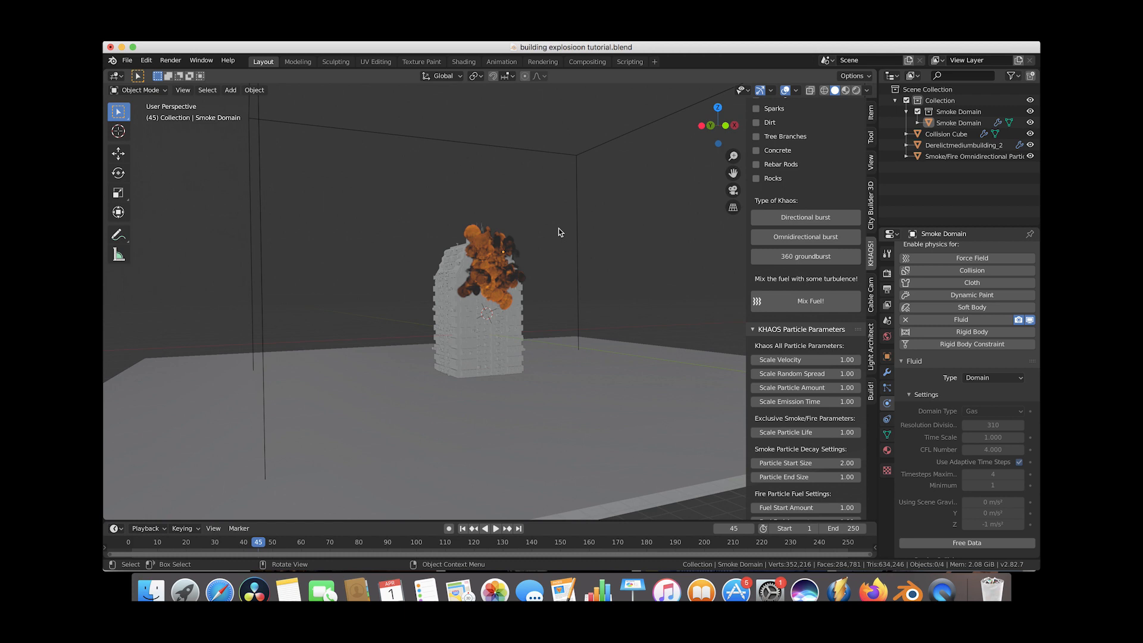
pyautogui.hscroll(-10, 559, 232)
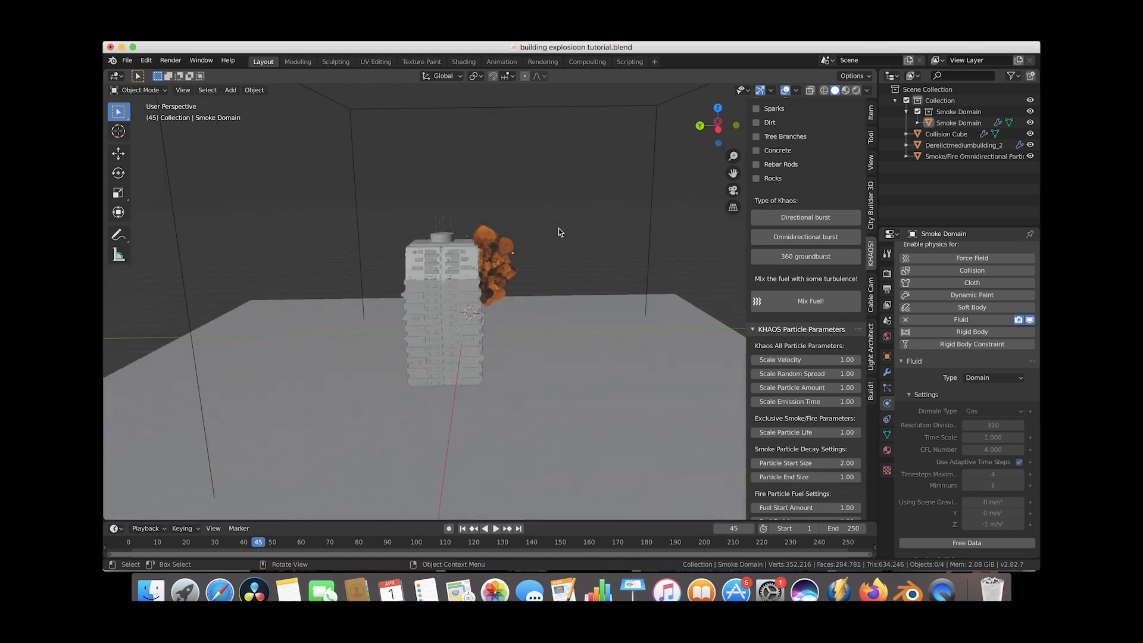
pyautogui.hscroll(-5, 559, 232)
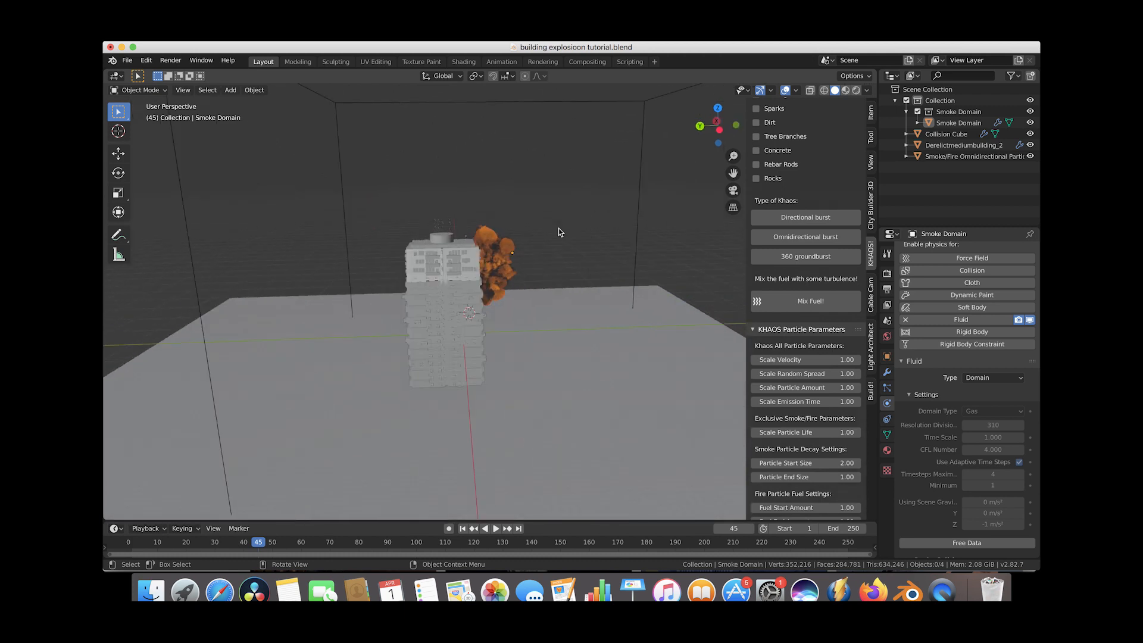
pyautogui.hscroll(-10, 558, 232)
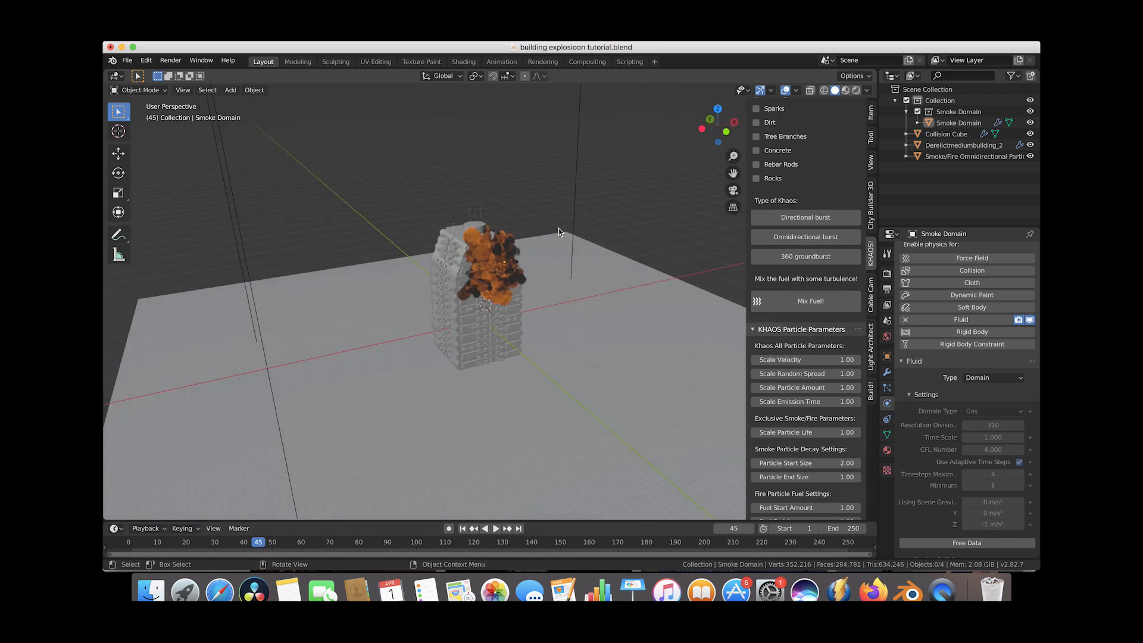
pyautogui.hscroll(-5, 559, 232)
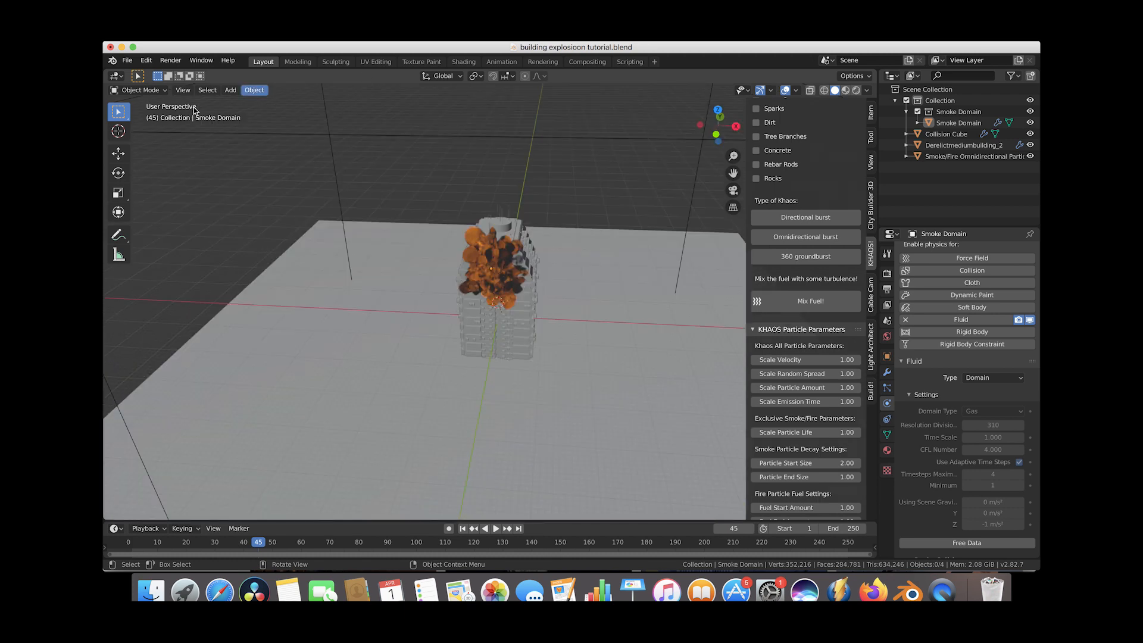
pyautogui.hscroll(-8, 514, 261)
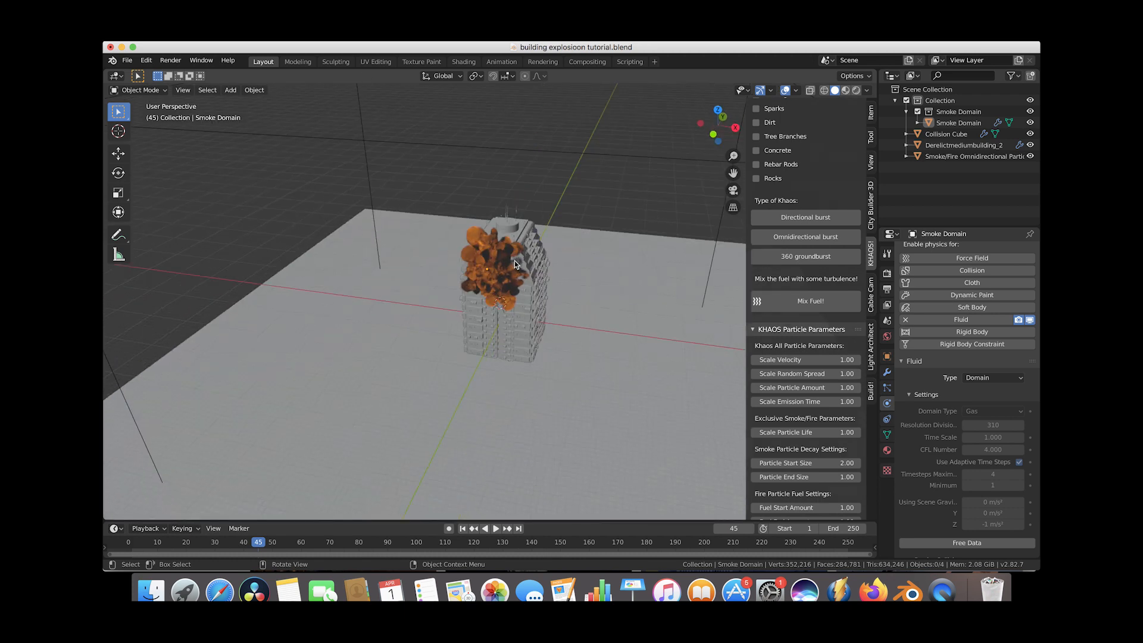
pyautogui.hscroll(-10, 515, 260)
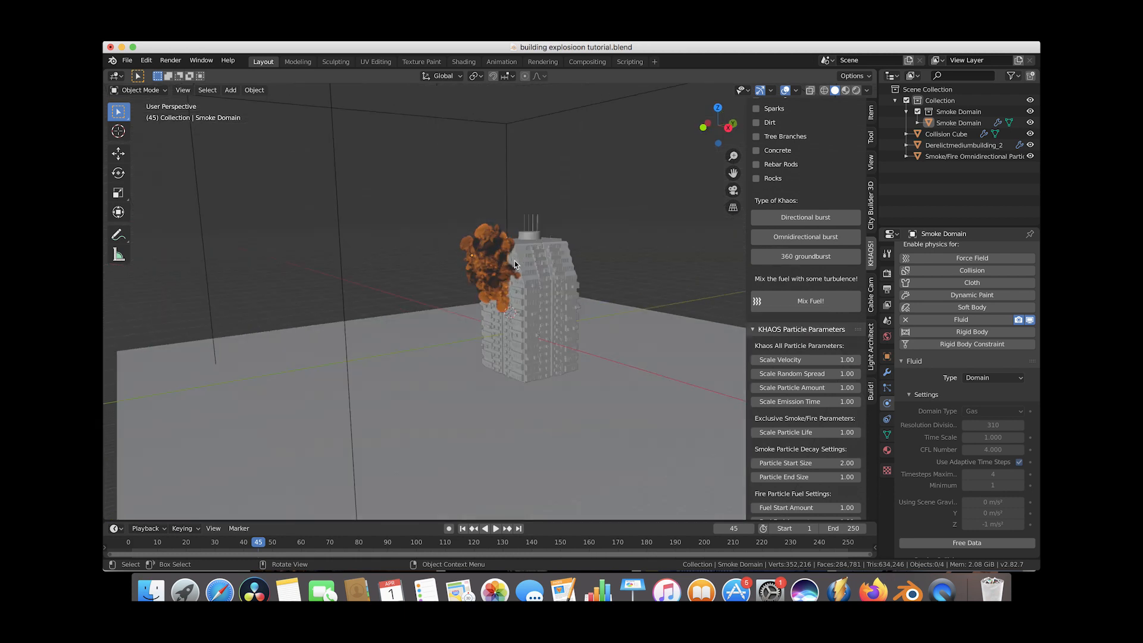
# Set the scene's end frame to 140.
pyautogui.hscroll(-8, 514, 261)
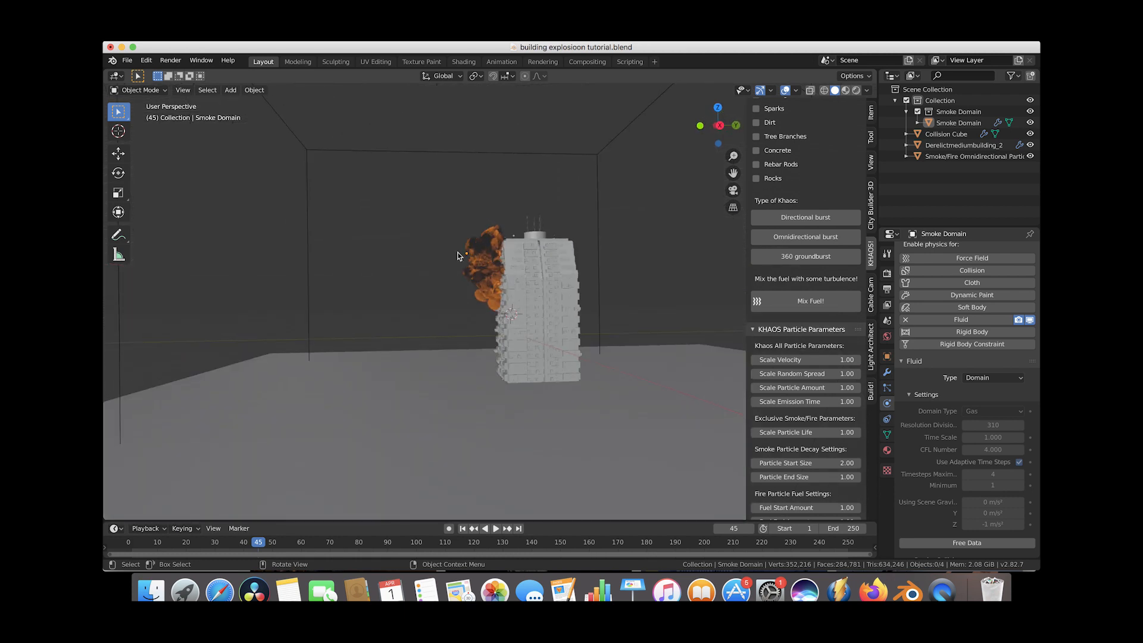
pyautogui.hscroll(-2, 459, 256)
pyautogui.scroll(3, 457, 257)
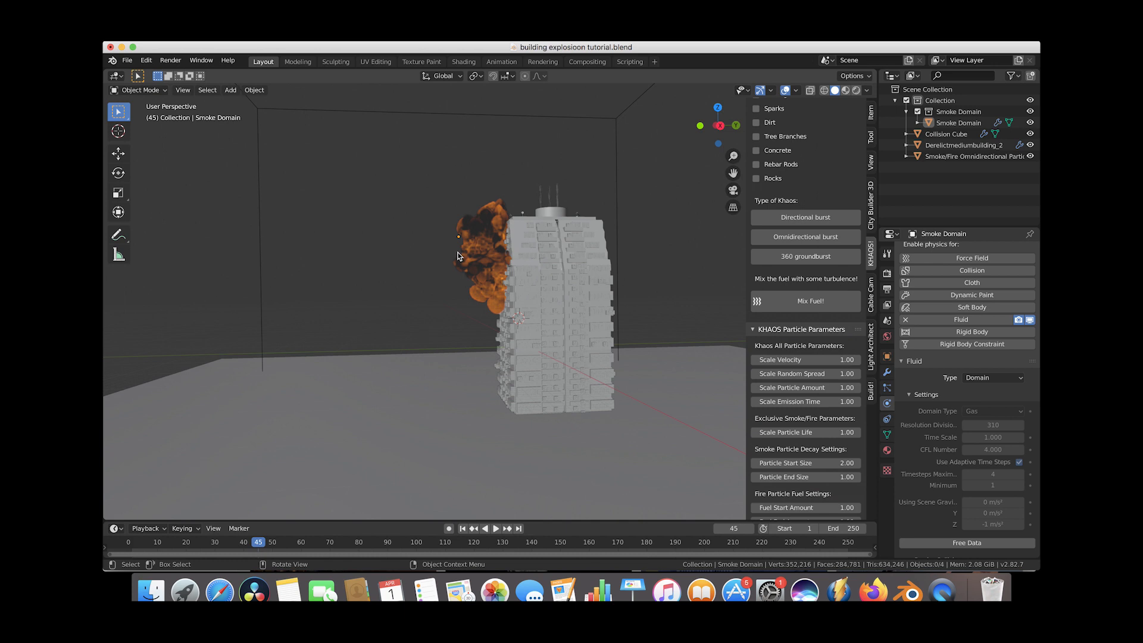
pyautogui.press('shift')
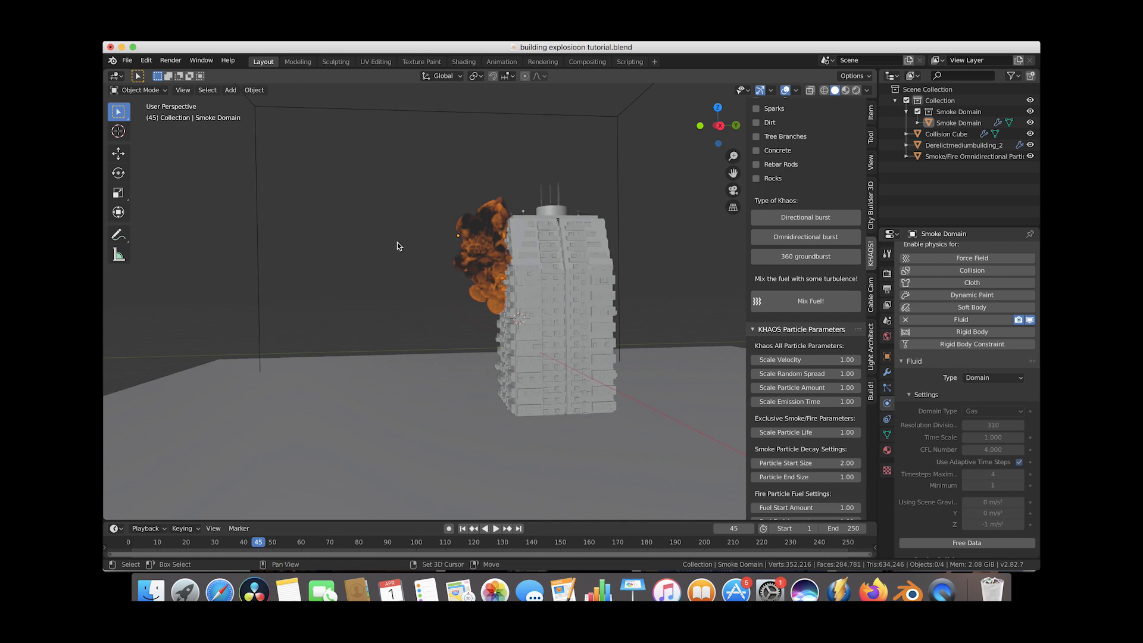
pyautogui.keyDown('shift'); pyautogui.scroll(3, 398, 242); pyautogui.keyUp('shift')
pyautogui.scroll(3, 397, 242)
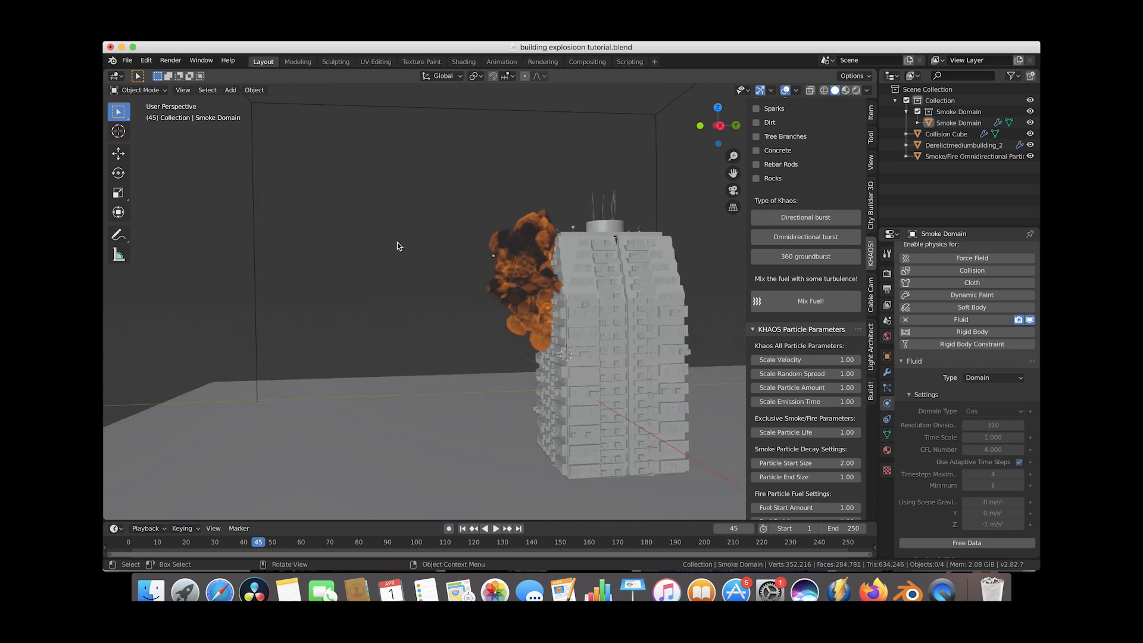
pyautogui.scroll(-1, 398, 242)
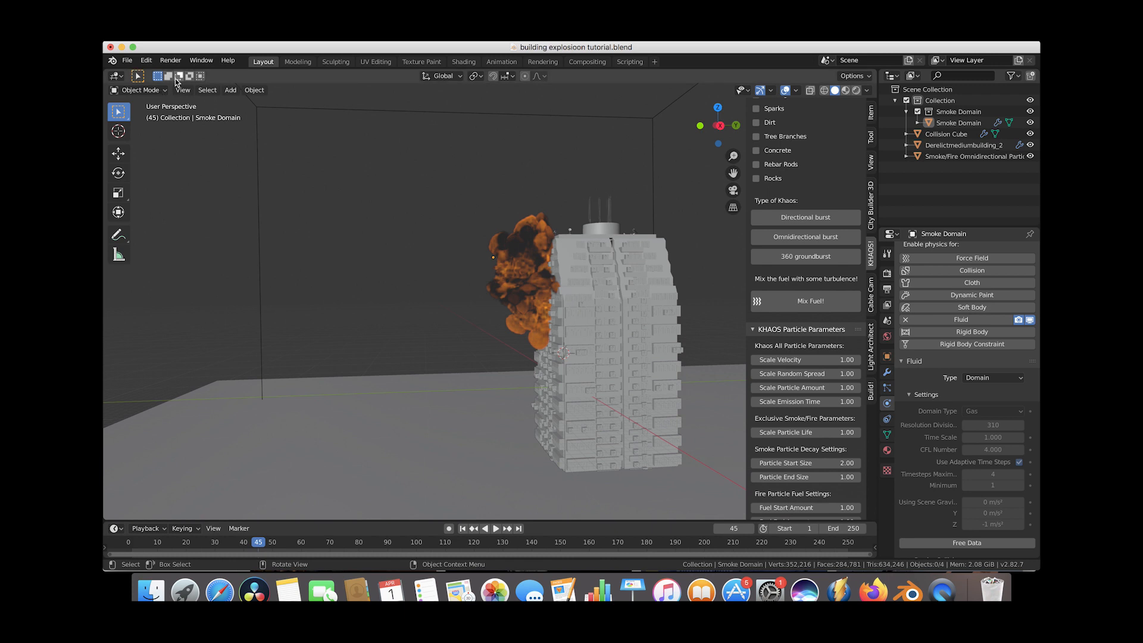
pyautogui.click(183, 90)
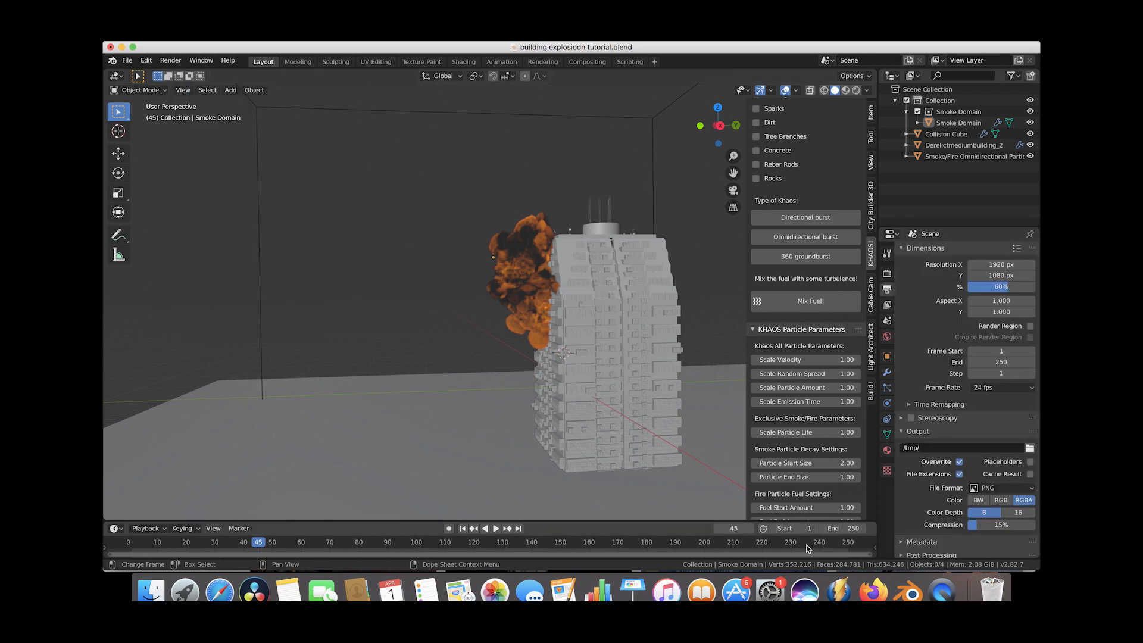
pyautogui.doubleClick(841, 528)
pyautogui.write('140')
pyautogui.press('Return')
# Render a viewport animation preview of the explosion.
pyautogui.click(170, 60)
pyautogui.click(187, 94)
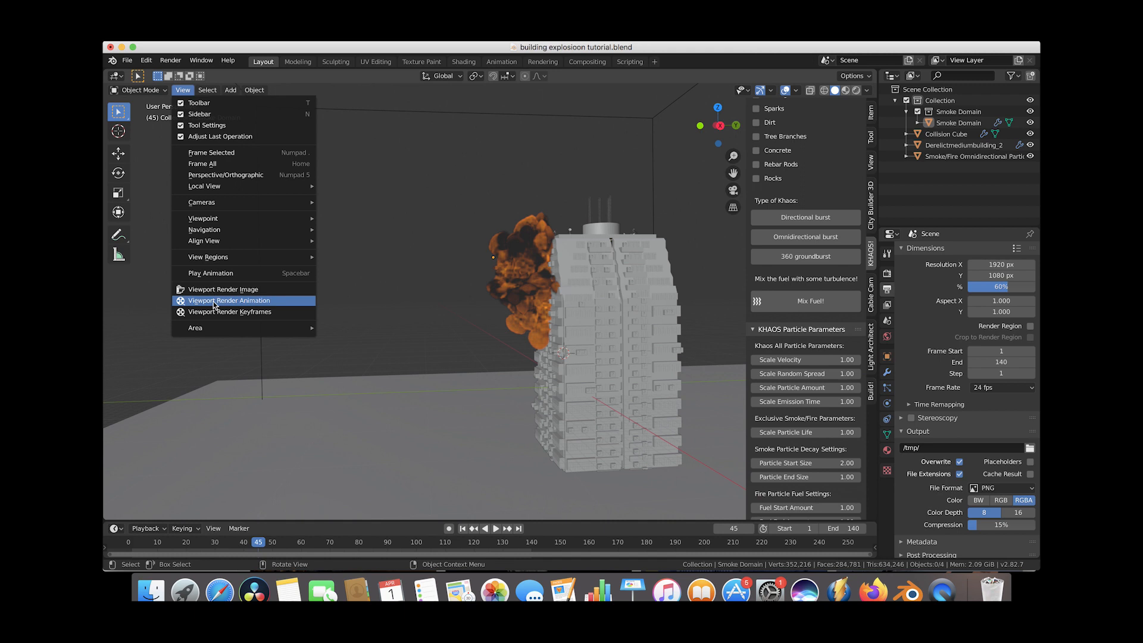
pyautogui.click(215, 302)
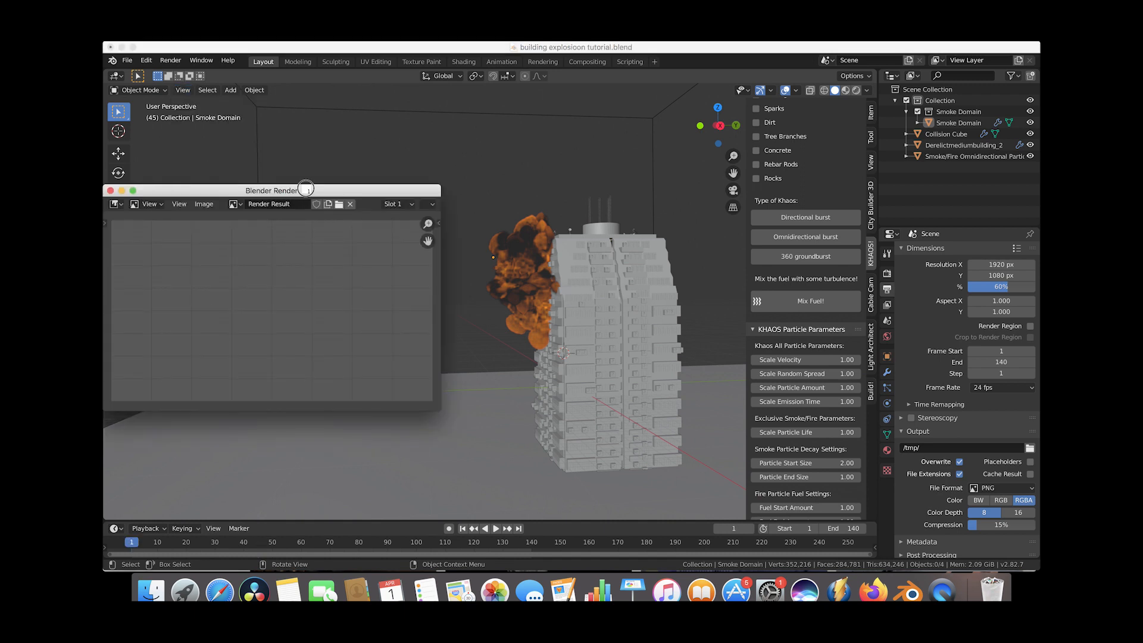
pyautogui.moveTo(303, 191); pyautogui.dragTo(516, 192)
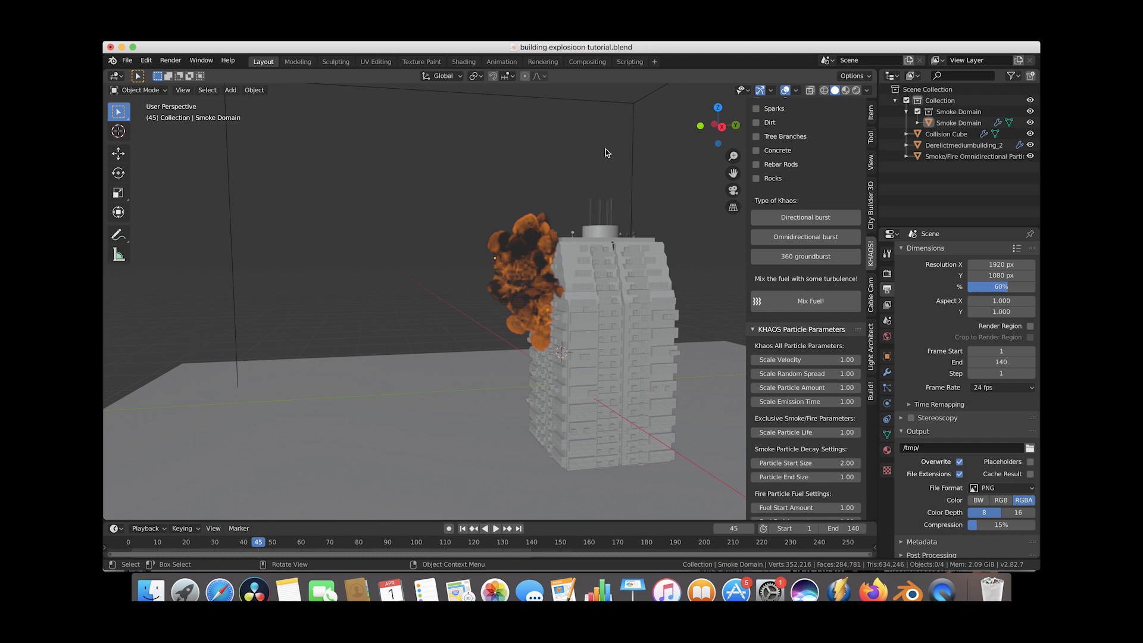
# Play back the rendered viewport animation in the animation player and close it.
pyautogui.click(171, 60)
pyautogui.click(194, 127)
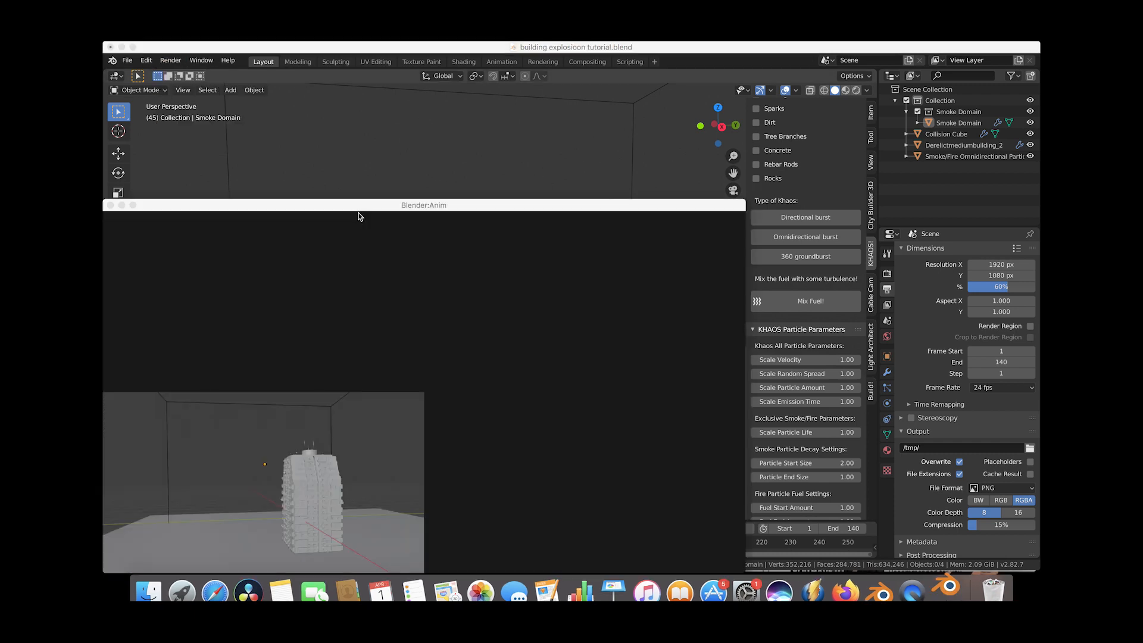
pyautogui.moveTo(360, 213); pyautogui.dragTo(570, 53)
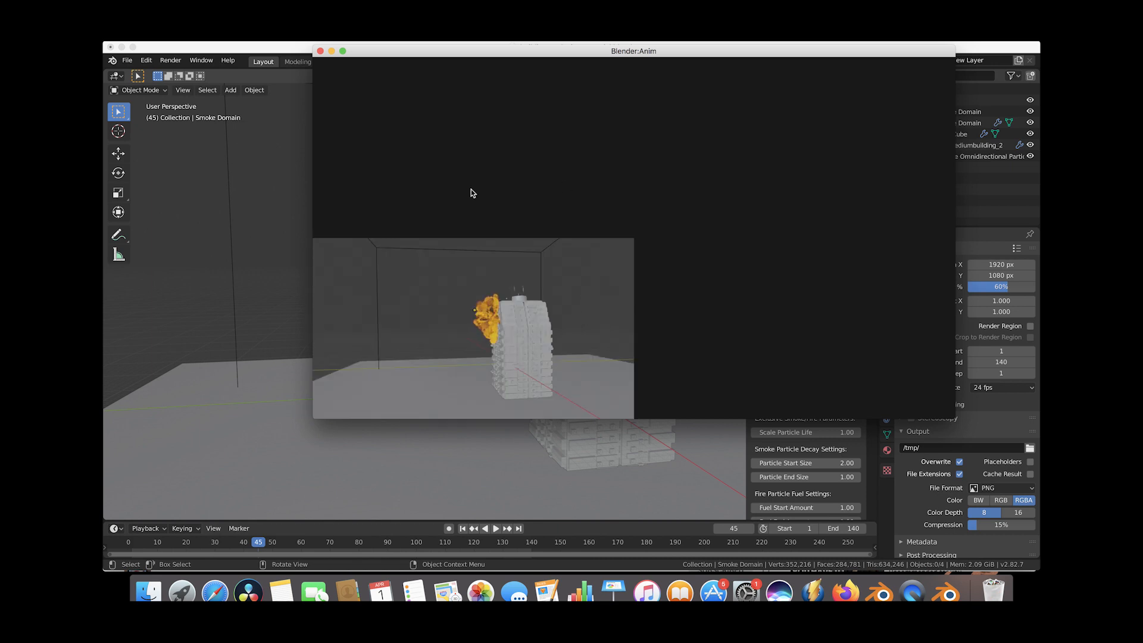
pyautogui.click(320, 51)
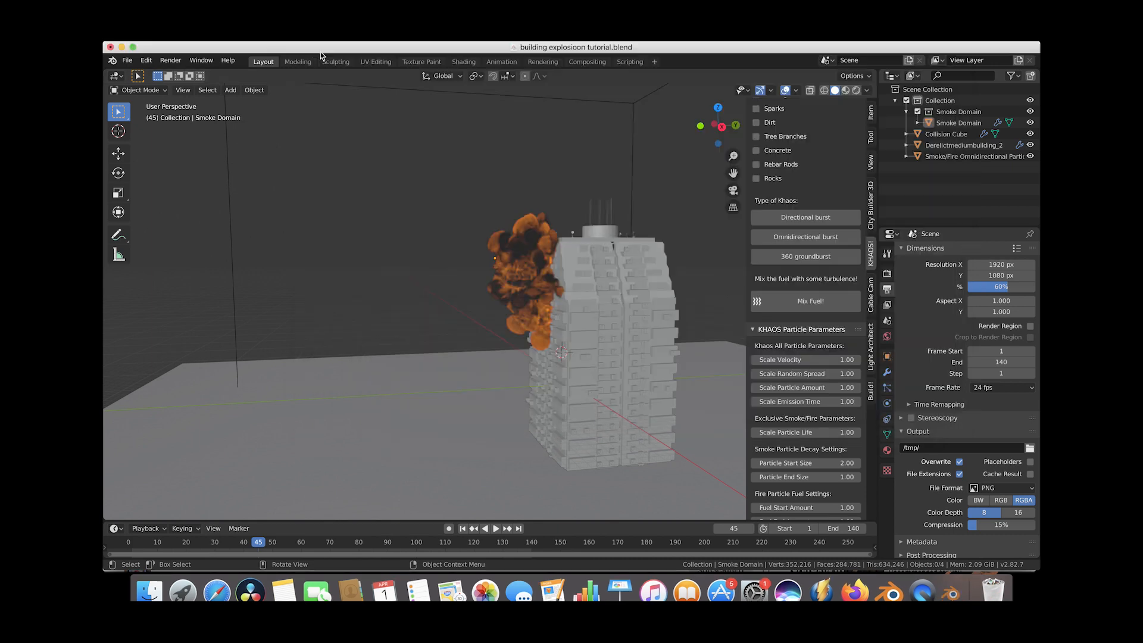
# Select the smoke domain and enable Noise in its fluid settings.
pyautogui.click(634, 139)
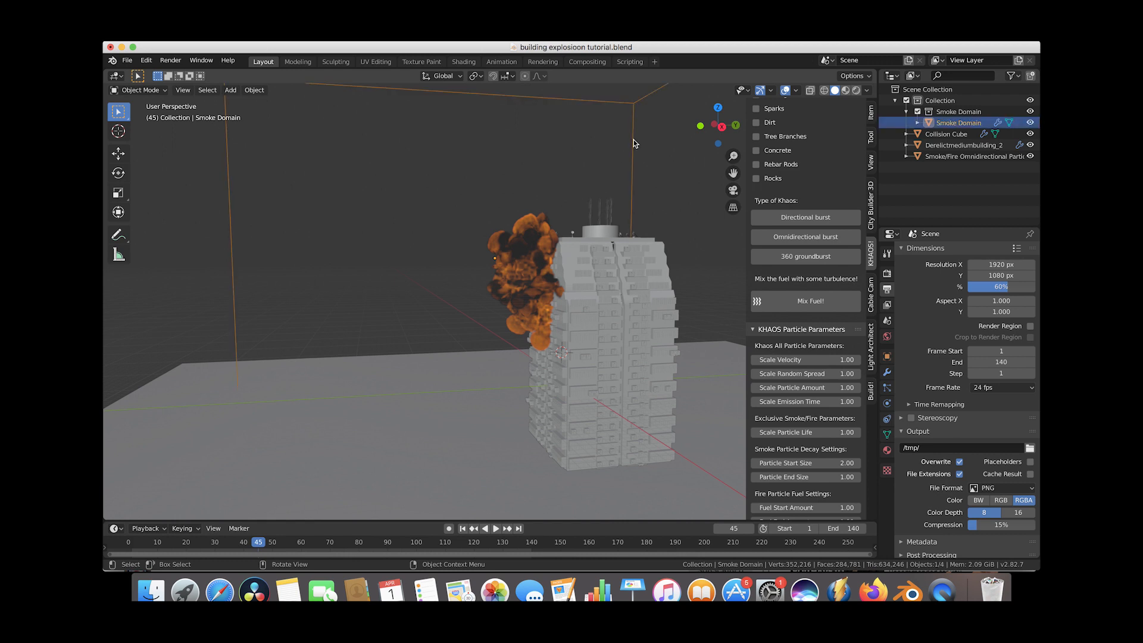
pyautogui.click(887, 404)
pyautogui.scroll(-4, 937, 456)
pyautogui.scroll(-5, 937, 457)
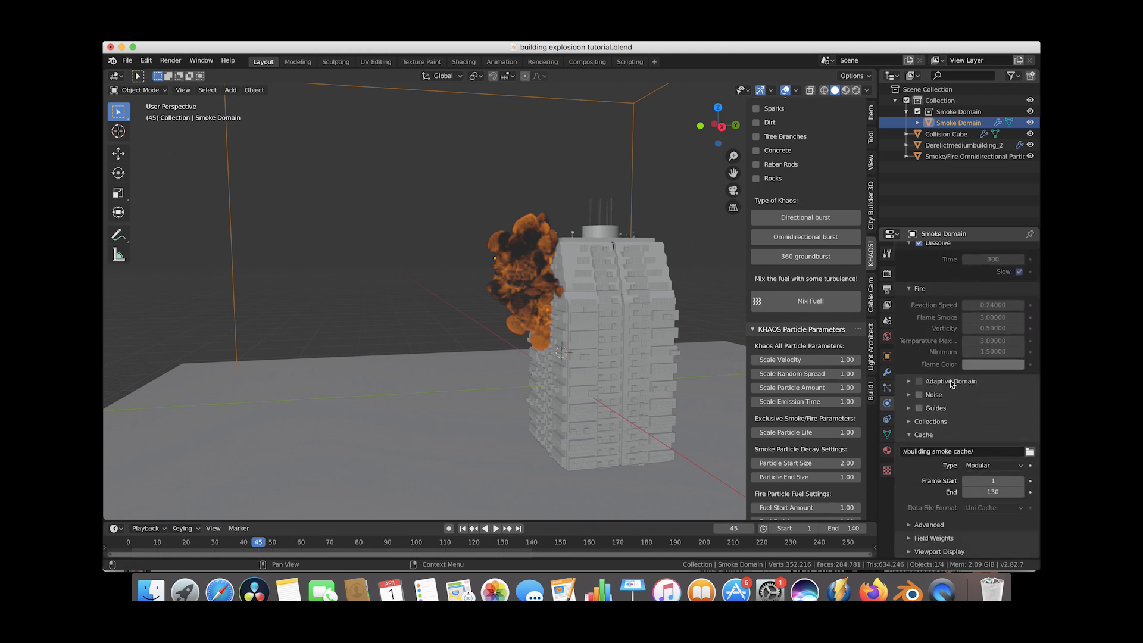
pyautogui.click(909, 395)
pyautogui.scroll(-2, 960, 363)
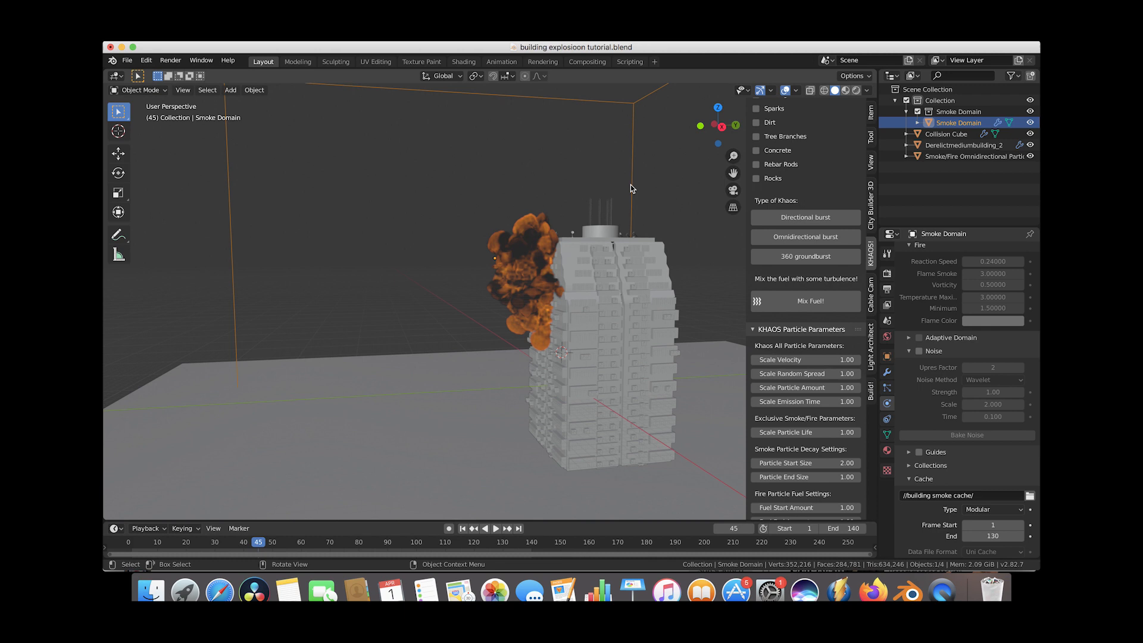
pyautogui.click(920, 353)
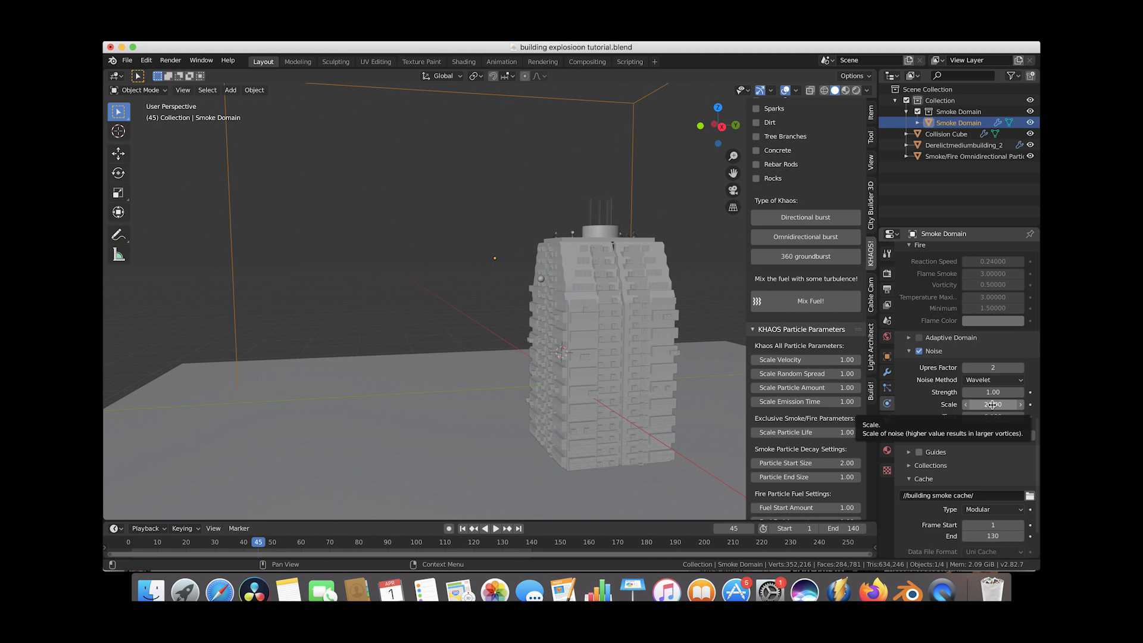
# Set the domain's noise scale to 3 and noise strength to 2.
pyautogui.click(992, 405)
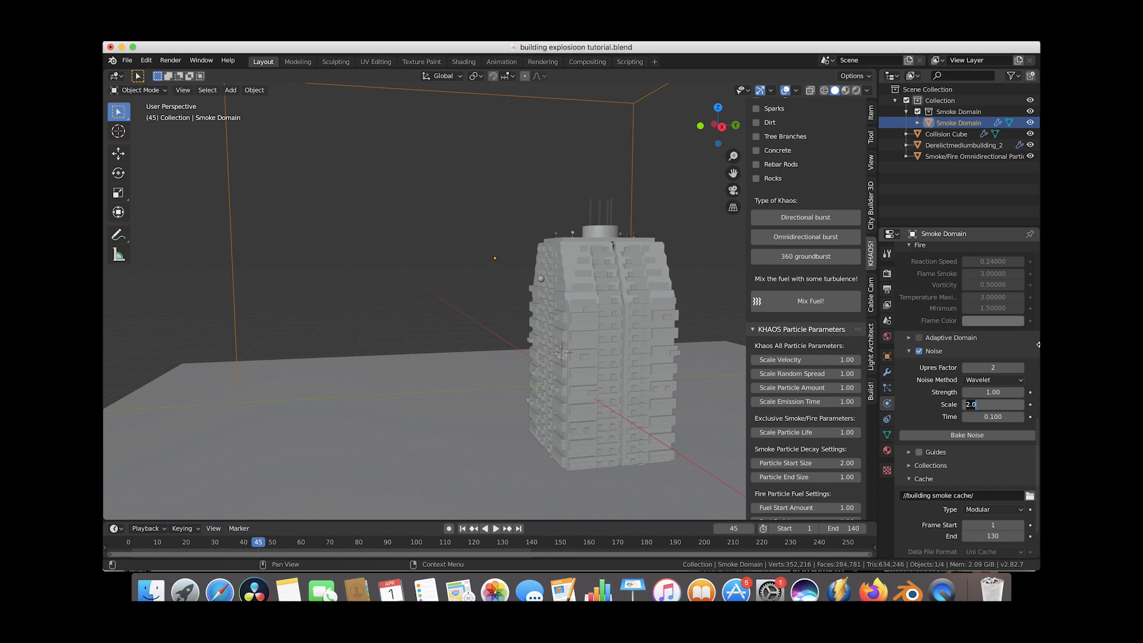
pyautogui.press('Return')
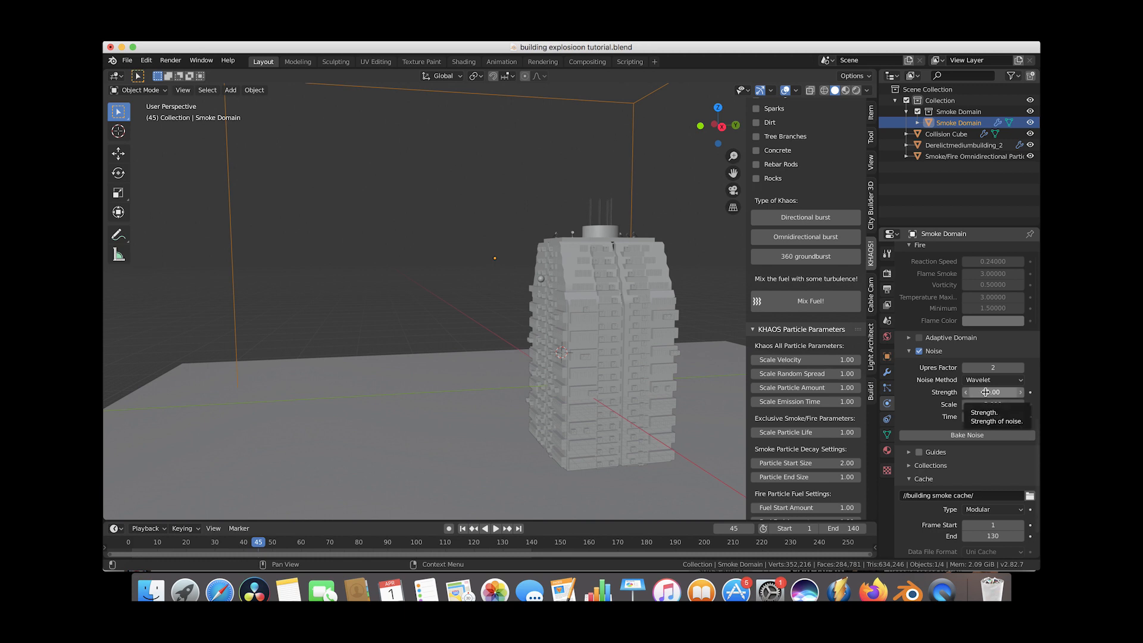
pyautogui.click(989, 392)
pyautogui.write('2')
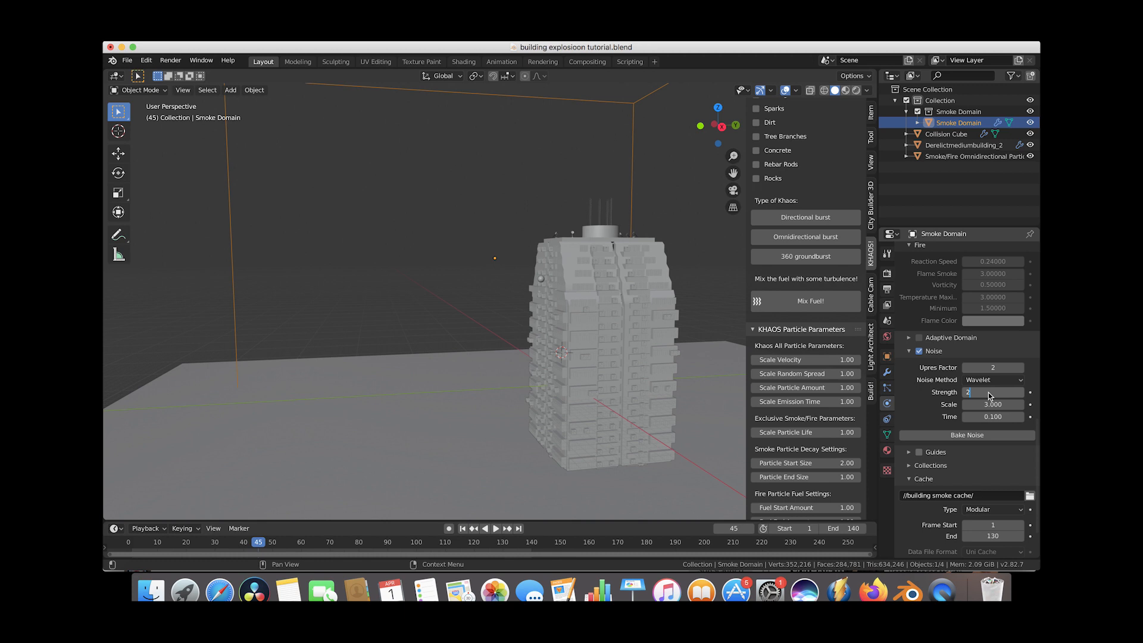
pyautogui.press('Return')
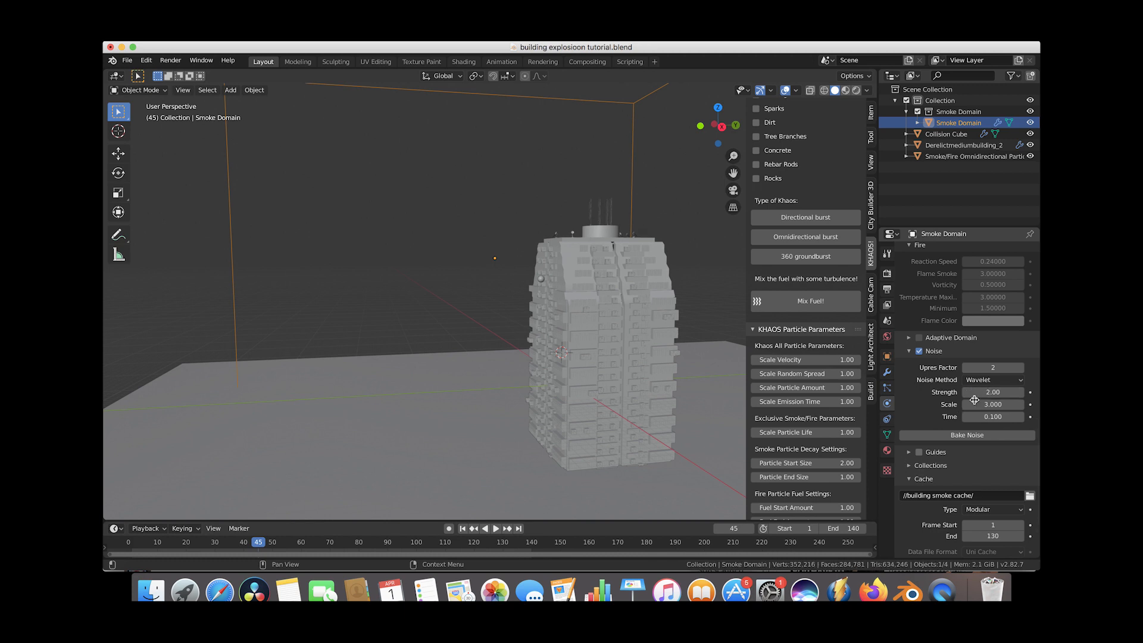
# Save the blend file.
pyautogui.click(128, 60)
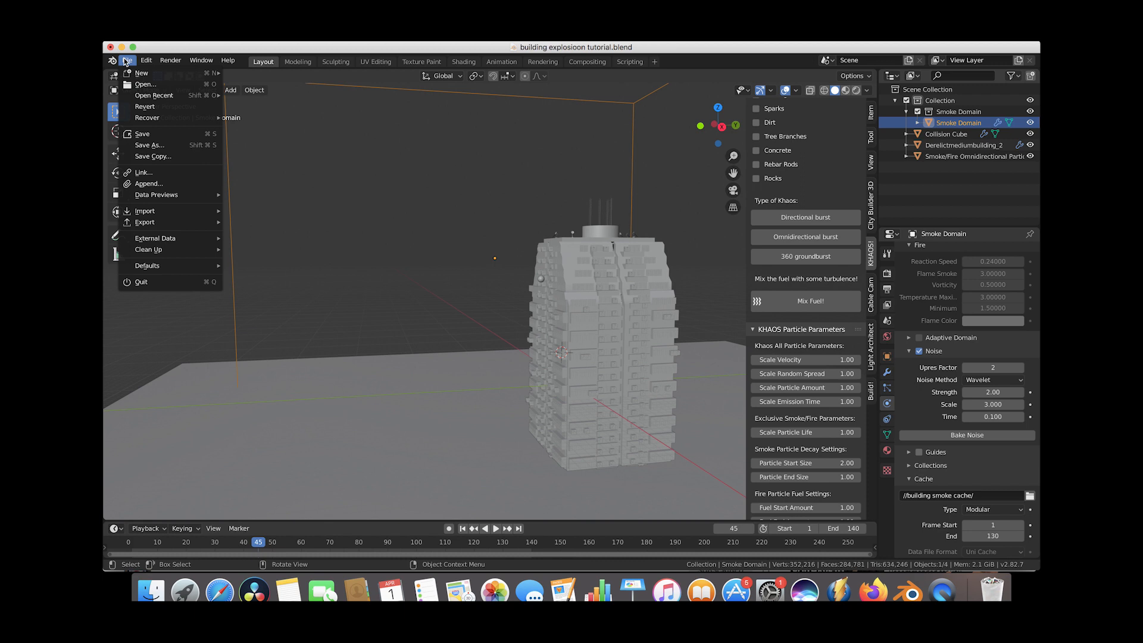
pyautogui.click(143, 135)
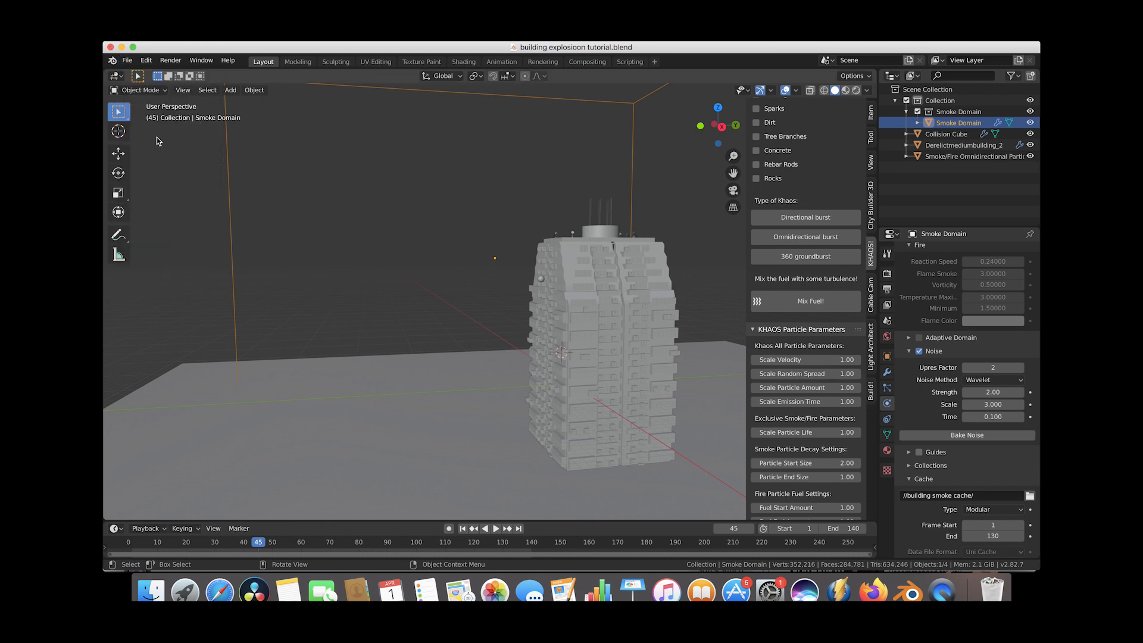
# Bake the smoke domain's noise.
pyautogui.click(969, 436)
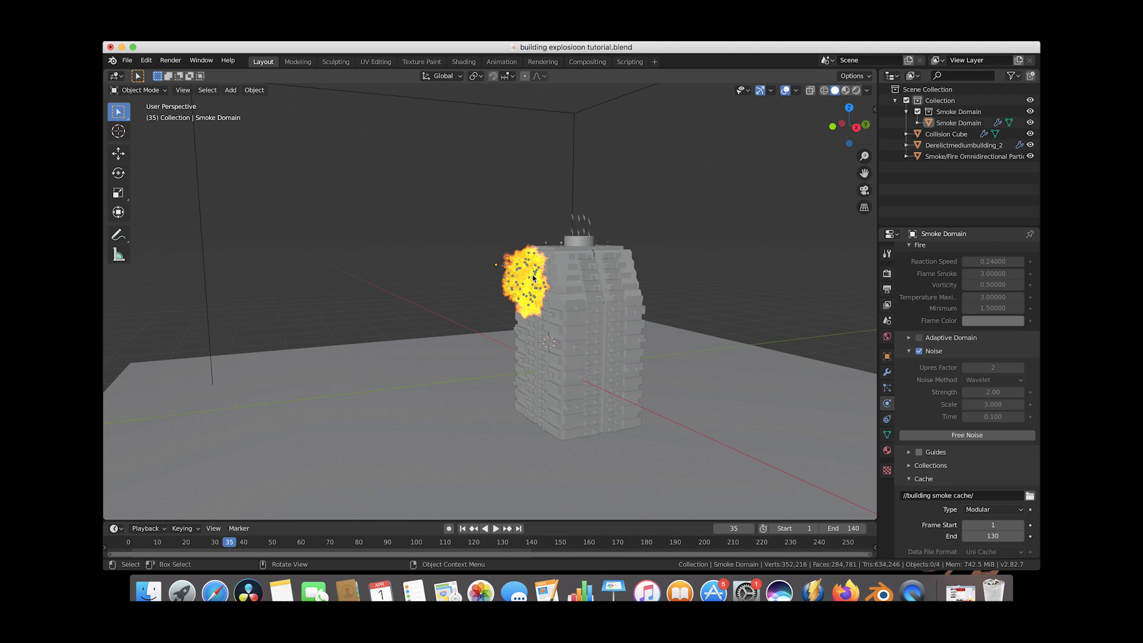
pyautogui.scroll(2, 533, 277)
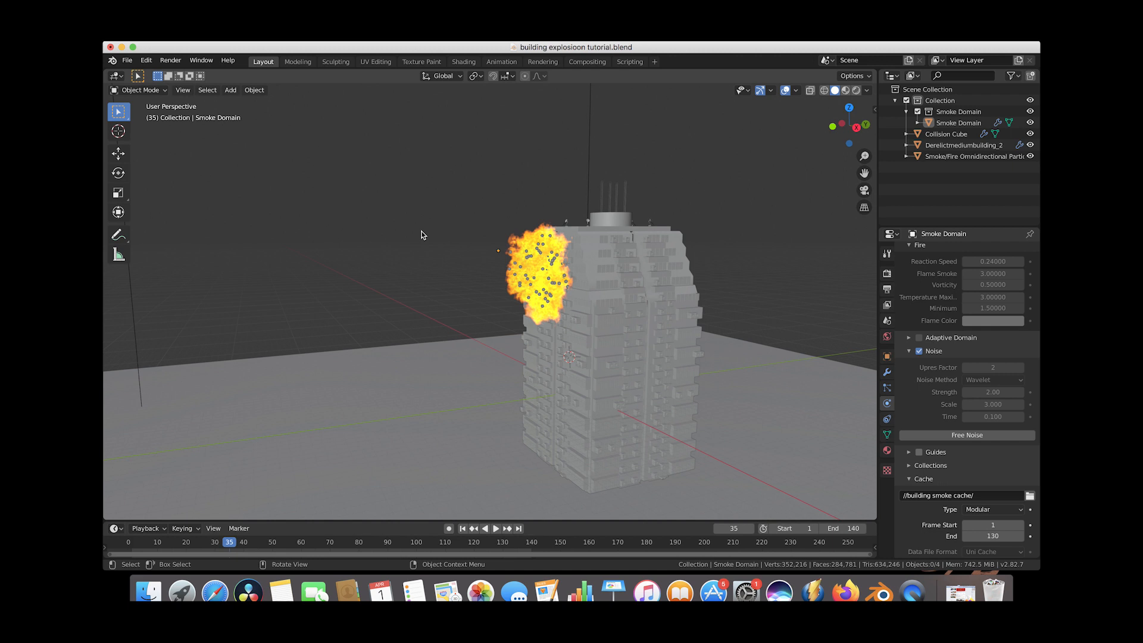
pyautogui.scroll(-3, 342, 226)
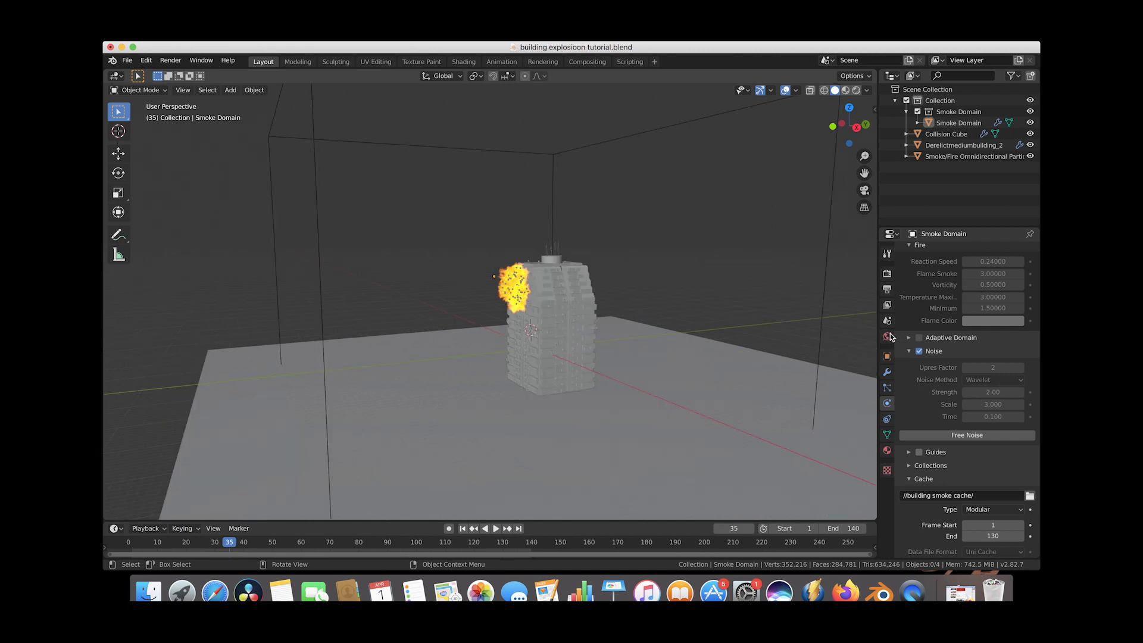
# Set the world background color to a Sky Texture.
pyautogui.click(887, 337)
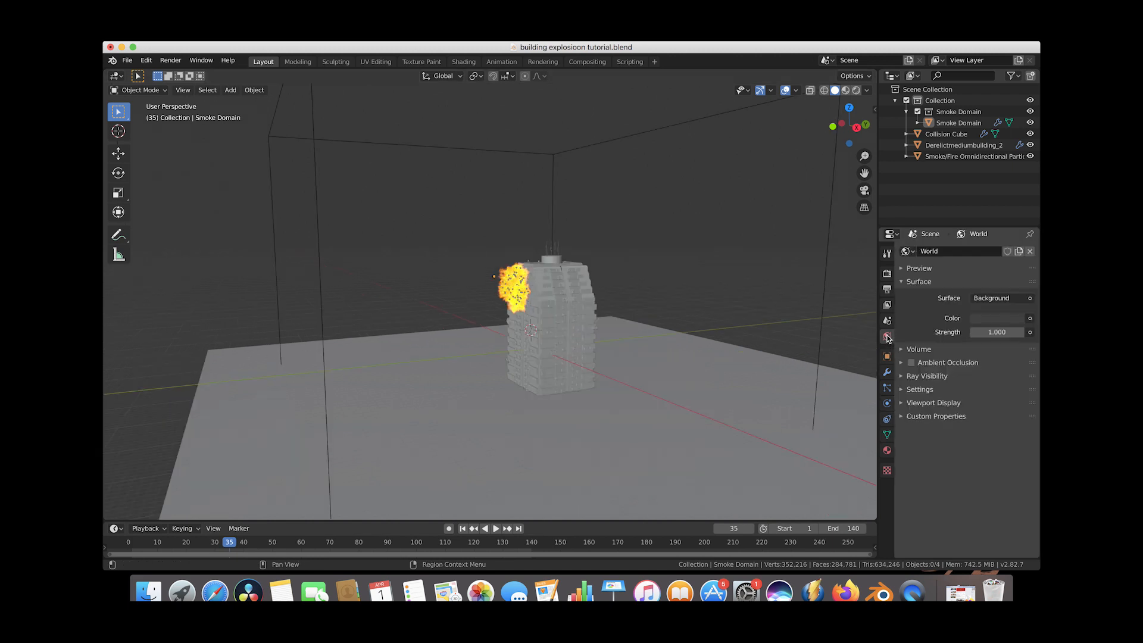
pyautogui.click(1030, 319)
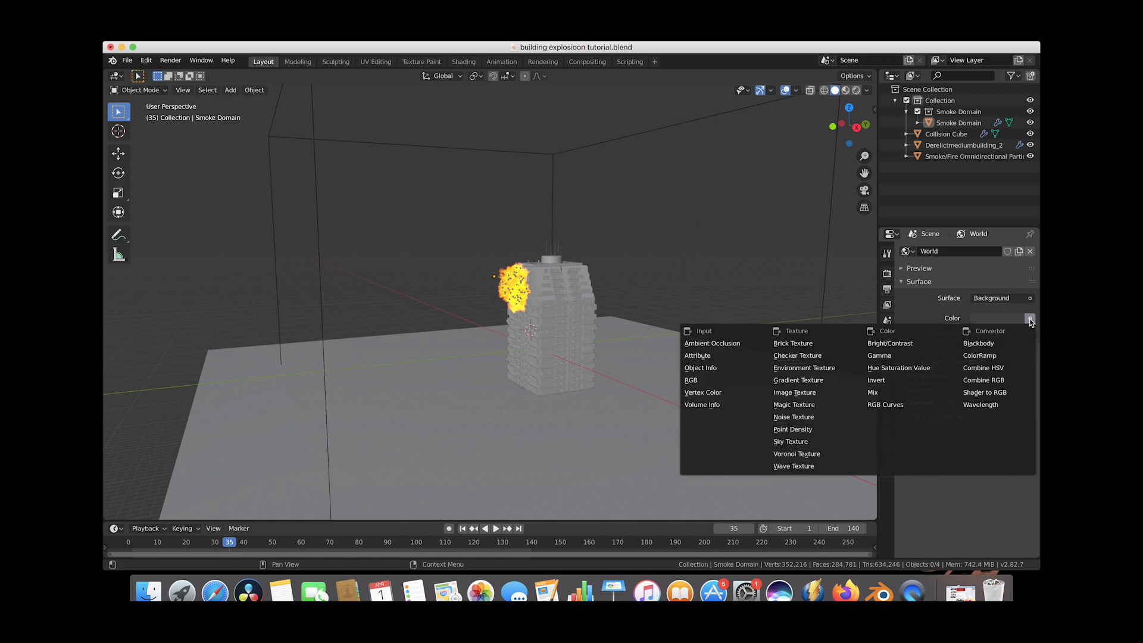
pyautogui.click(788, 444)
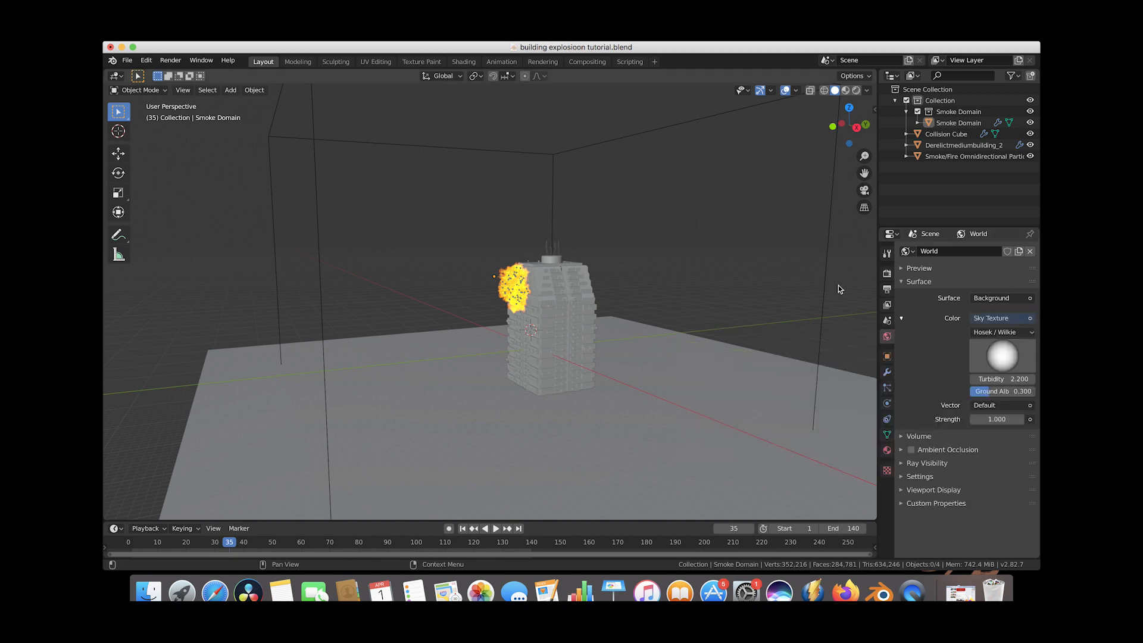
# Set the Cycles render samples to 28.
pyautogui.click(887, 274)
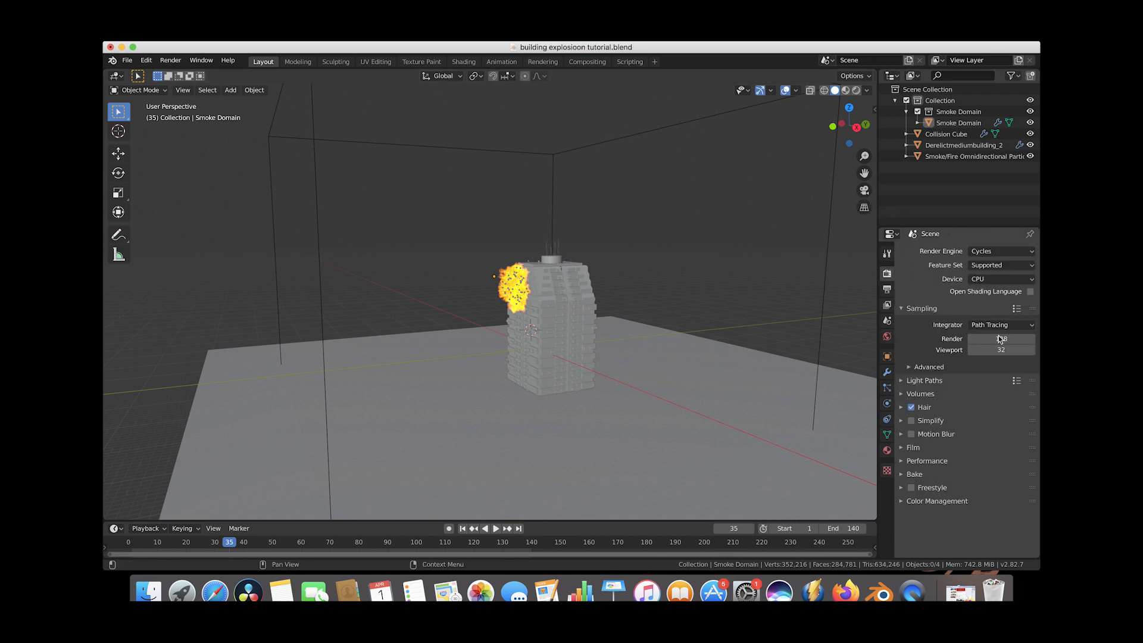
pyautogui.click(1002, 339)
pyautogui.write('28')
pyautogui.press('Return')
# Set the maximum volume light bounces to 4.
pyautogui.click(905, 381)
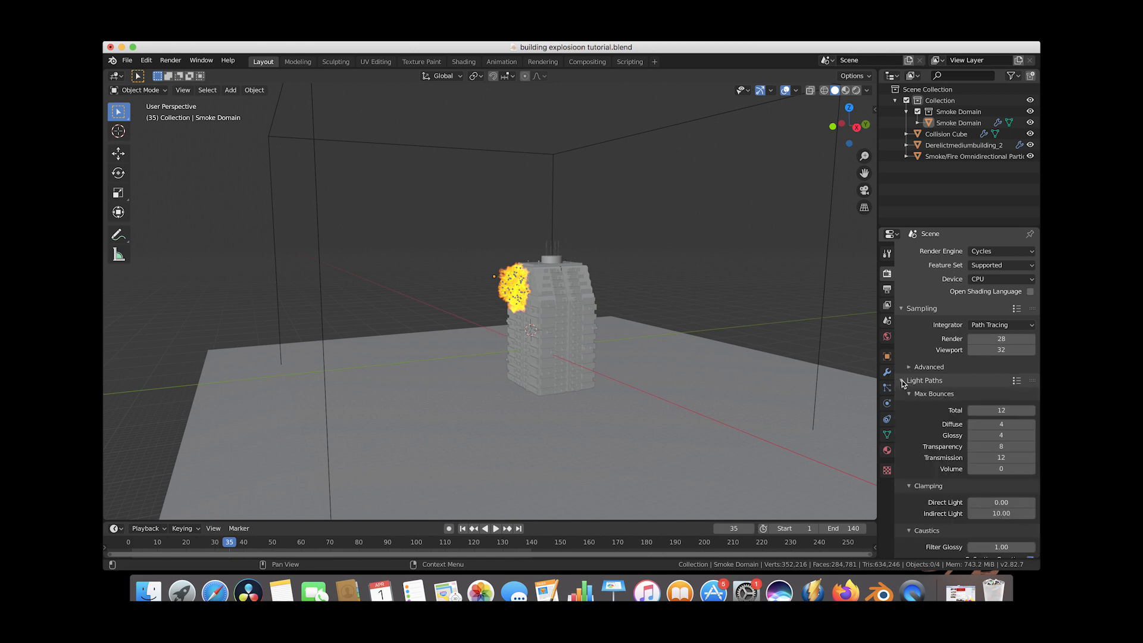
pyautogui.moveTo(1002, 469); pyautogui.dragTo(1007, 470)
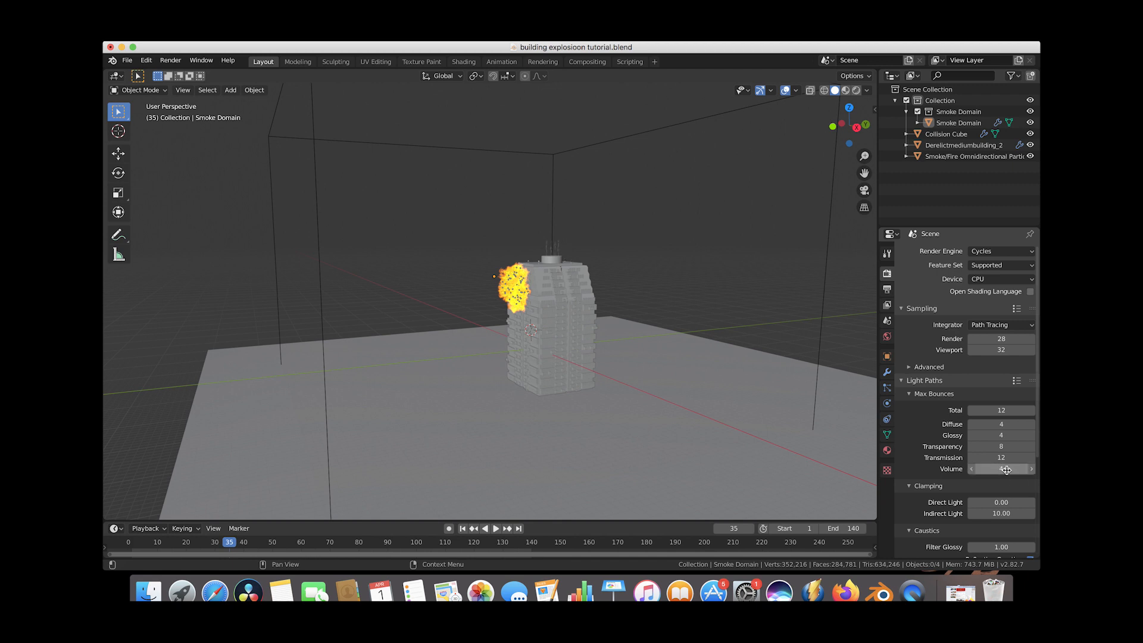
pyautogui.scroll(-5, 965, 416)
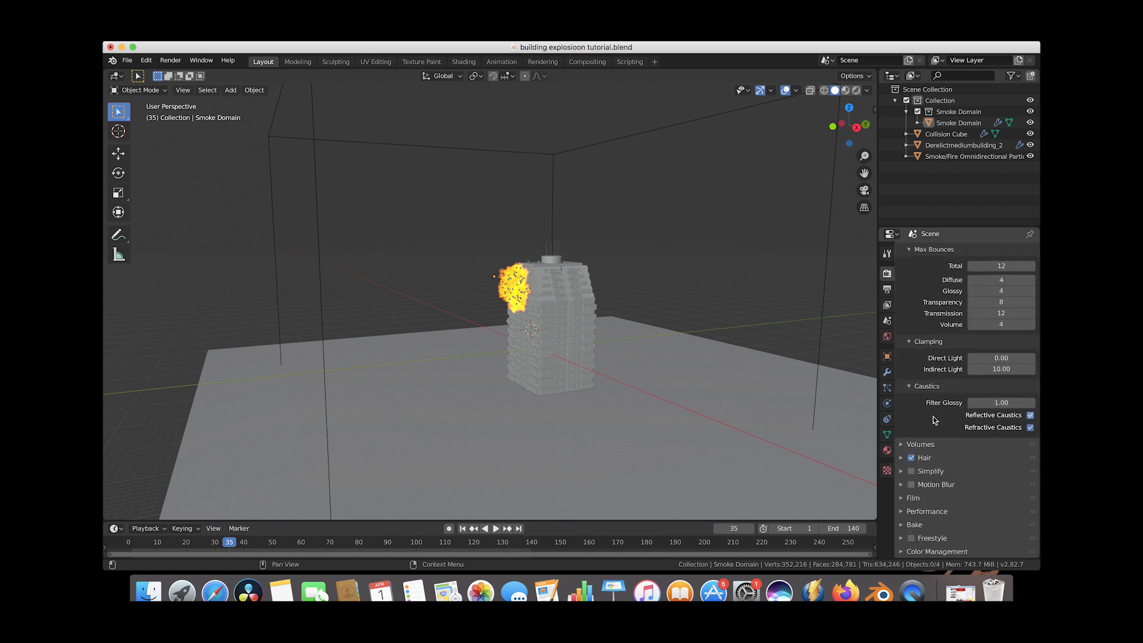
# Set the volume step size to 0.05 and max steps to 270.
pyautogui.click(918, 445)
pyautogui.click(1005, 462)
pyautogui.write('0.05')
pyautogui.press('Return')
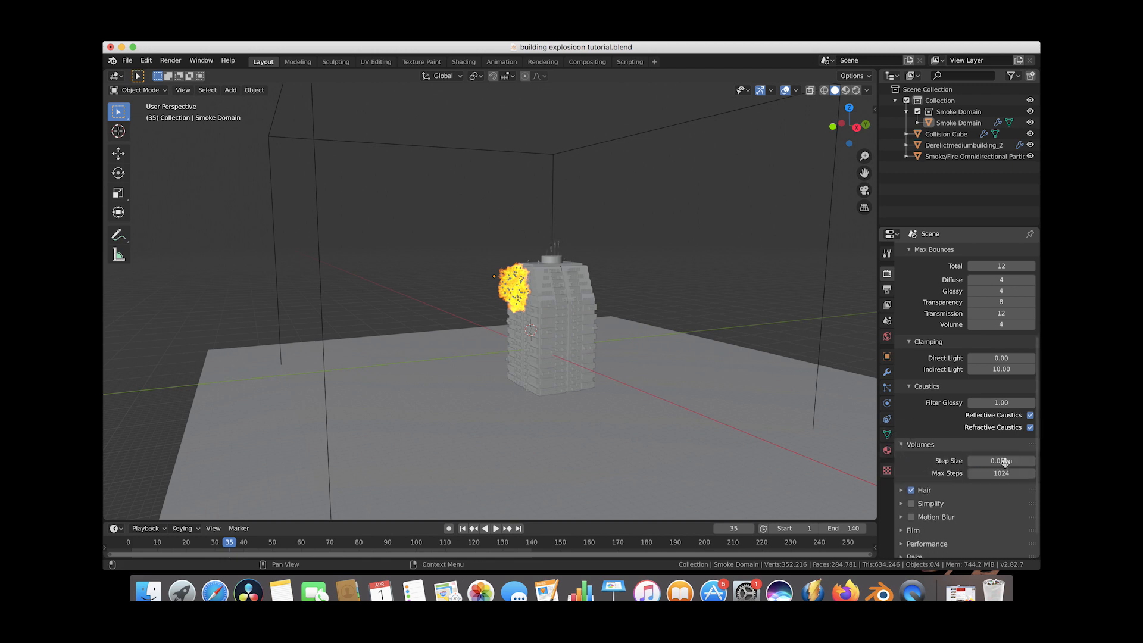
pyautogui.click(1000, 474)
pyautogui.write('270')
pyautogui.press('Return')
# Enable the Transparent option in the film render settings.
pyautogui.scroll(-2, 911, 454)
pyautogui.click(903, 499)
pyautogui.scroll(-4, 906, 497)
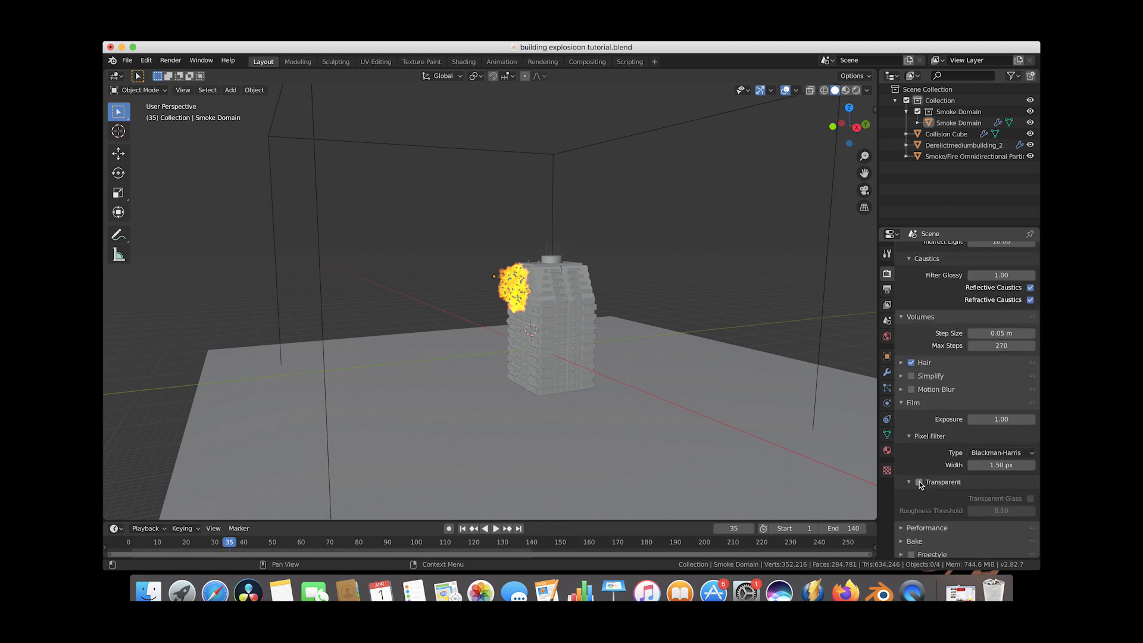
pyautogui.click(918, 483)
pyautogui.click(929, 403)
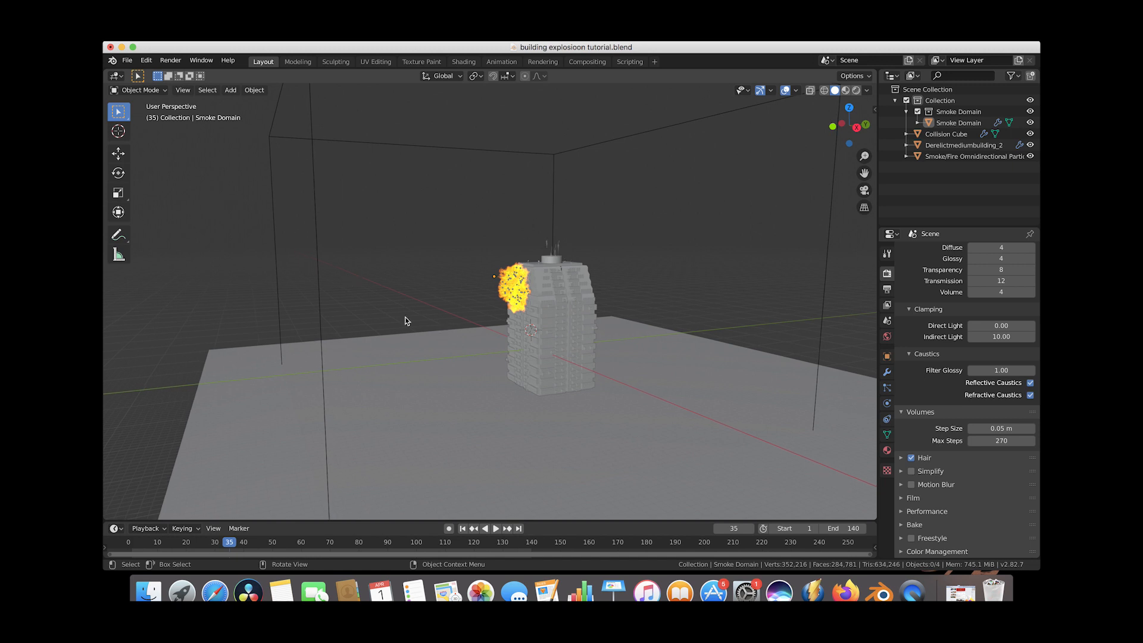
# Add a camera and move it about 72 m along the global X axis.
pyautogui.moveTo(405, 317); pyautogui.dragTo(417, 318, button='middle')
pyautogui.hotkey('shift', 'a')
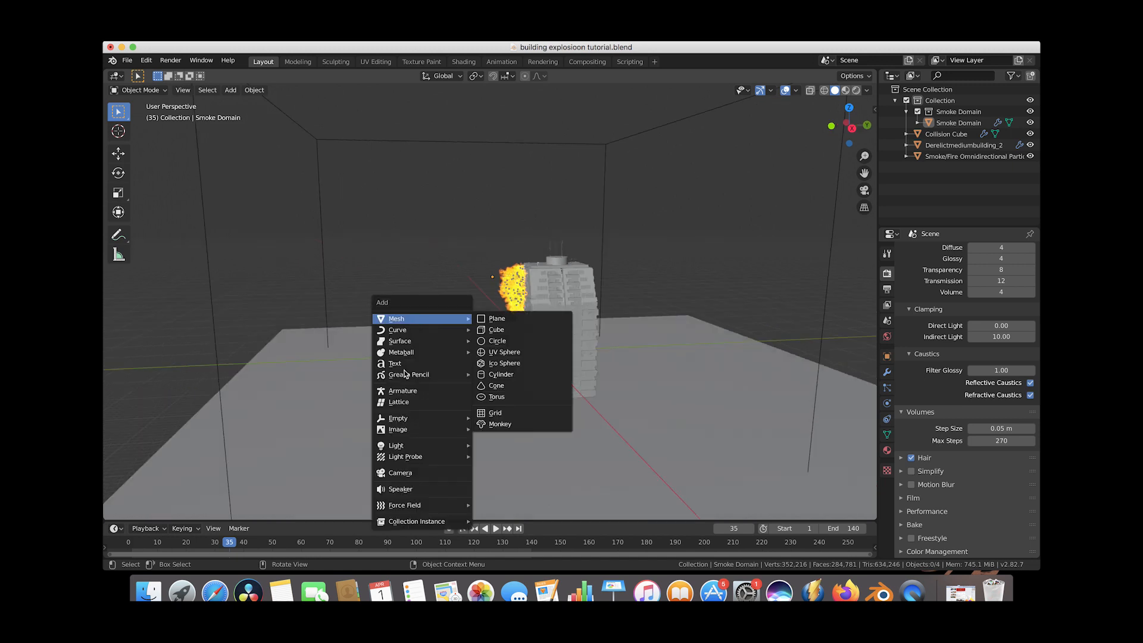
pyautogui.click(406, 473)
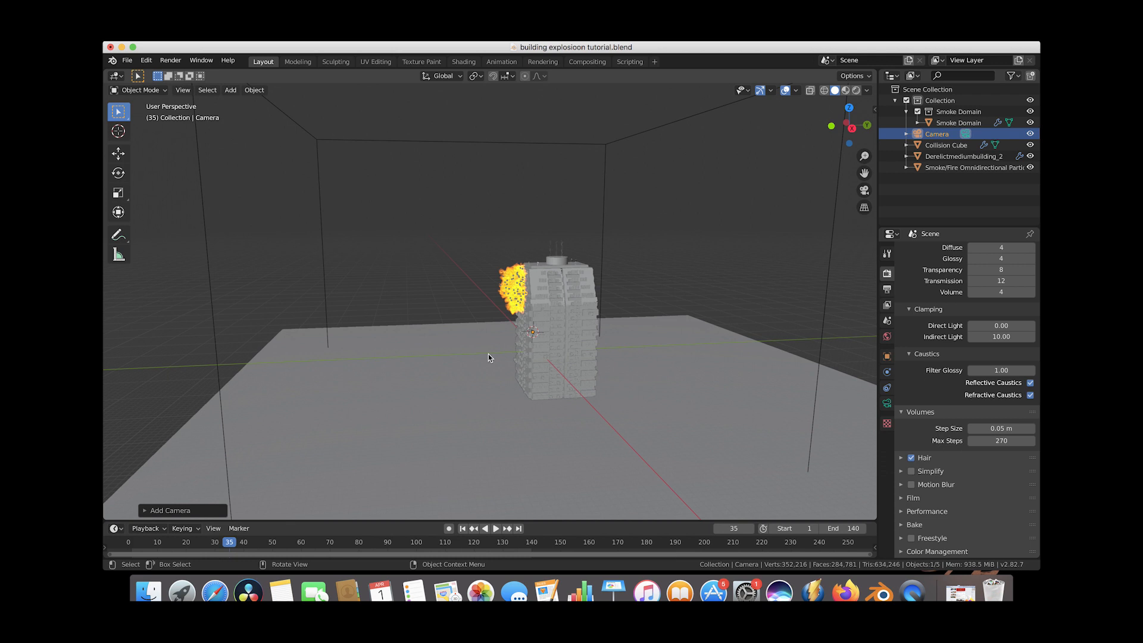
pyautogui.scroll(-3, 489, 356)
pyautogui.press('g')
pyautogui.press('y')
pyautogui.press('x')
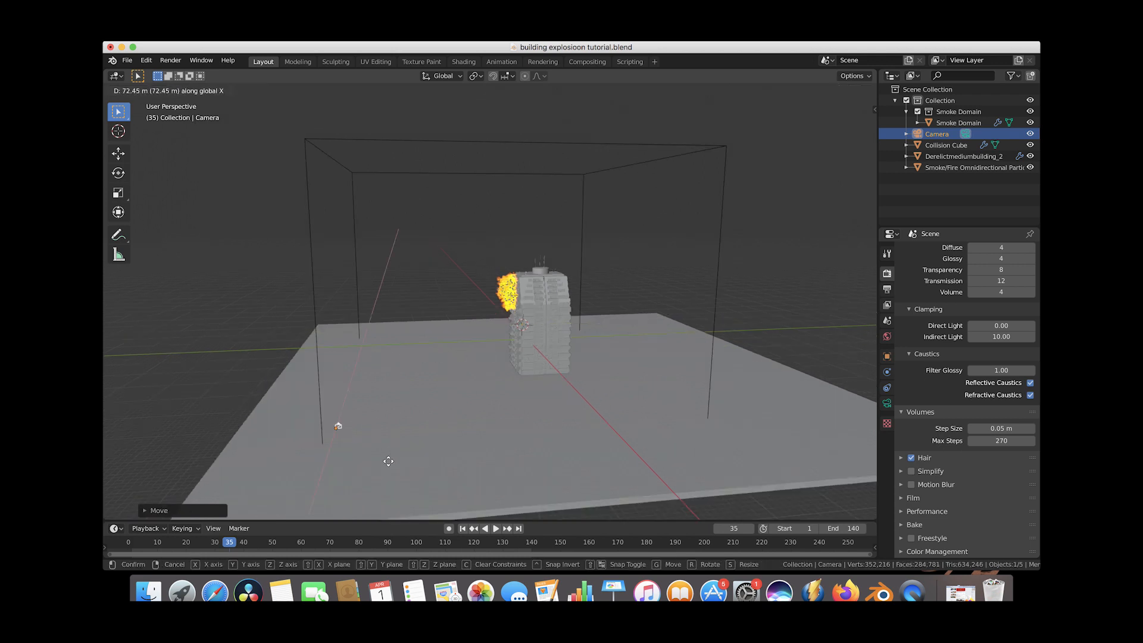
pyautogui.click(391, 487)
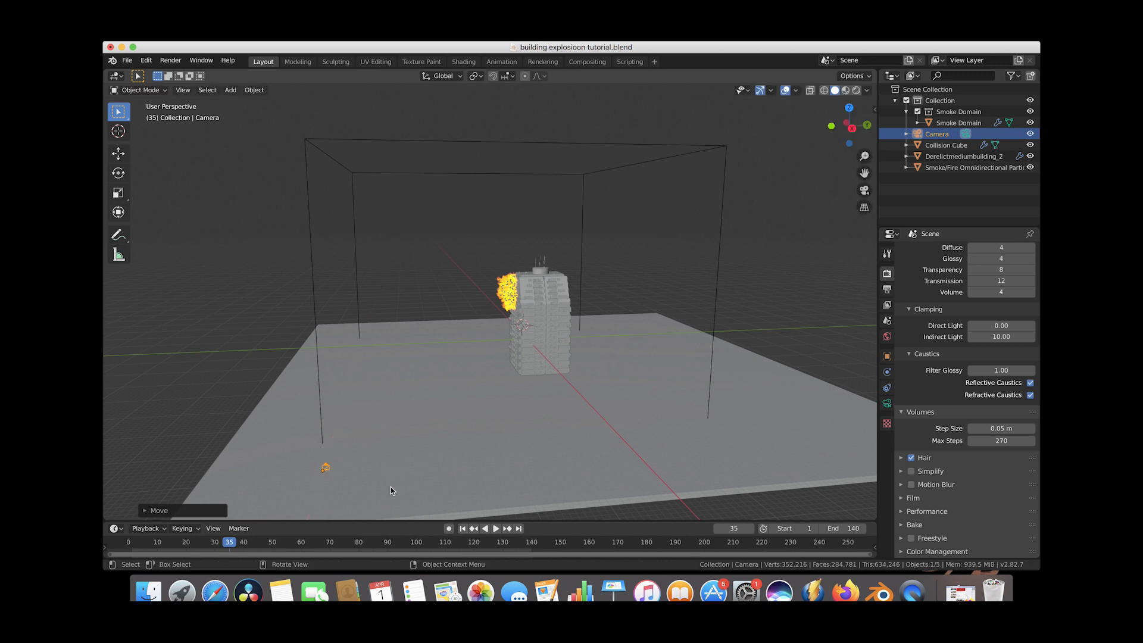
# Switch the viewport to look through the active camera.
pyautogui.click(184, 92)
pyautogui.moveTo(202, 215)
pyautogui.click(338, 219)
pyautogui.click(339, 218)
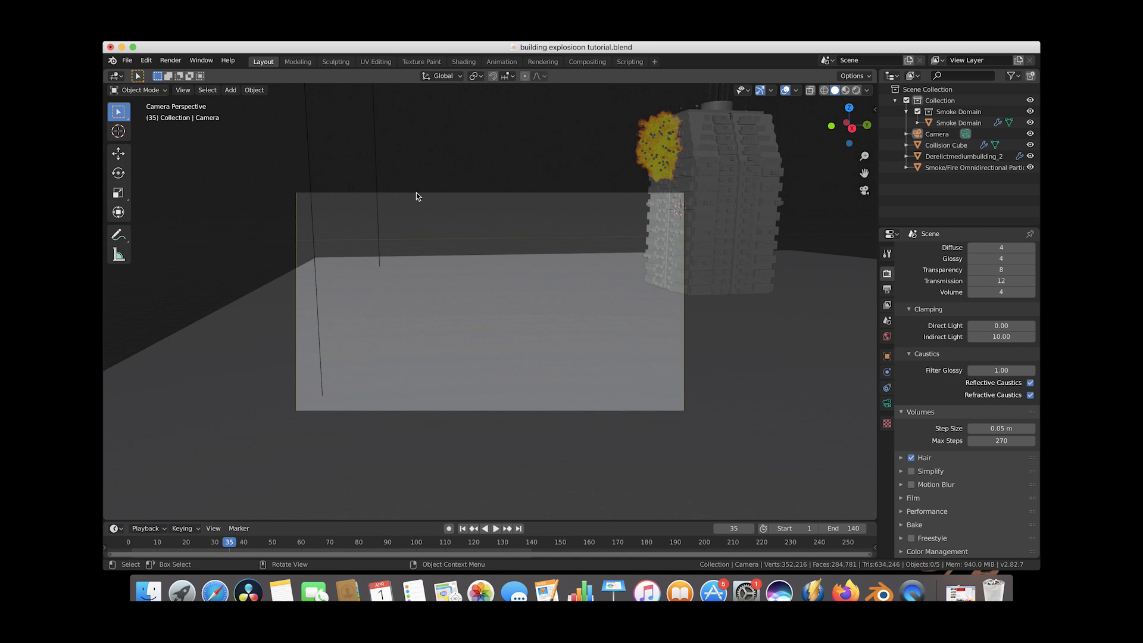
pyautogui.click(417, 192)
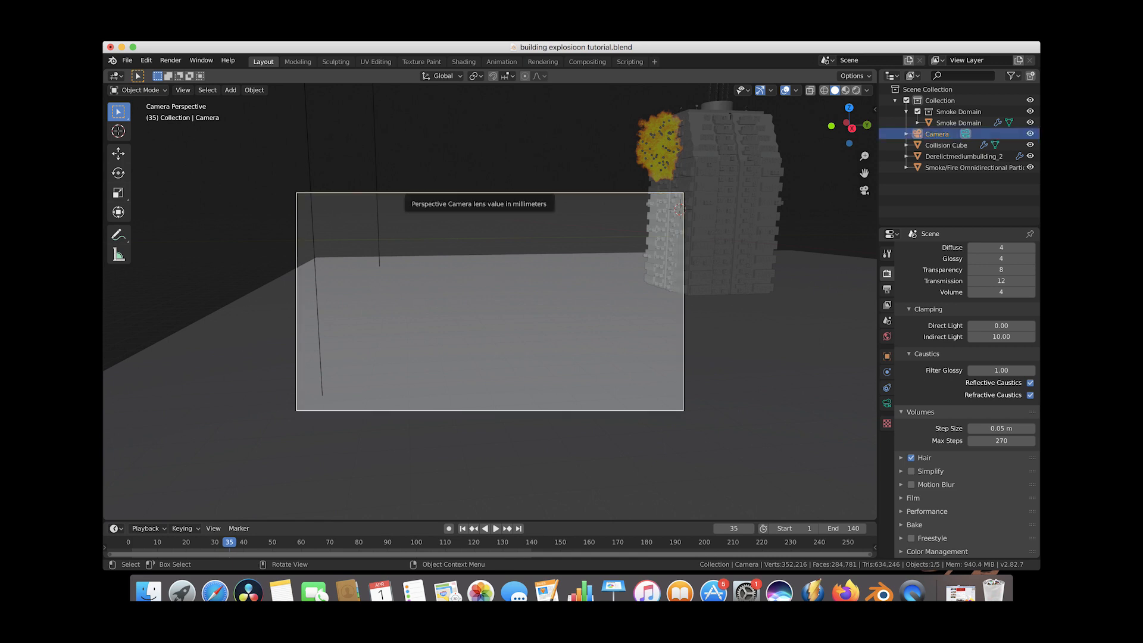
# Rotate and move the camera with trackball rotation to frame the burning building.
pyautogui.press('r')
pyautogui.press('r')
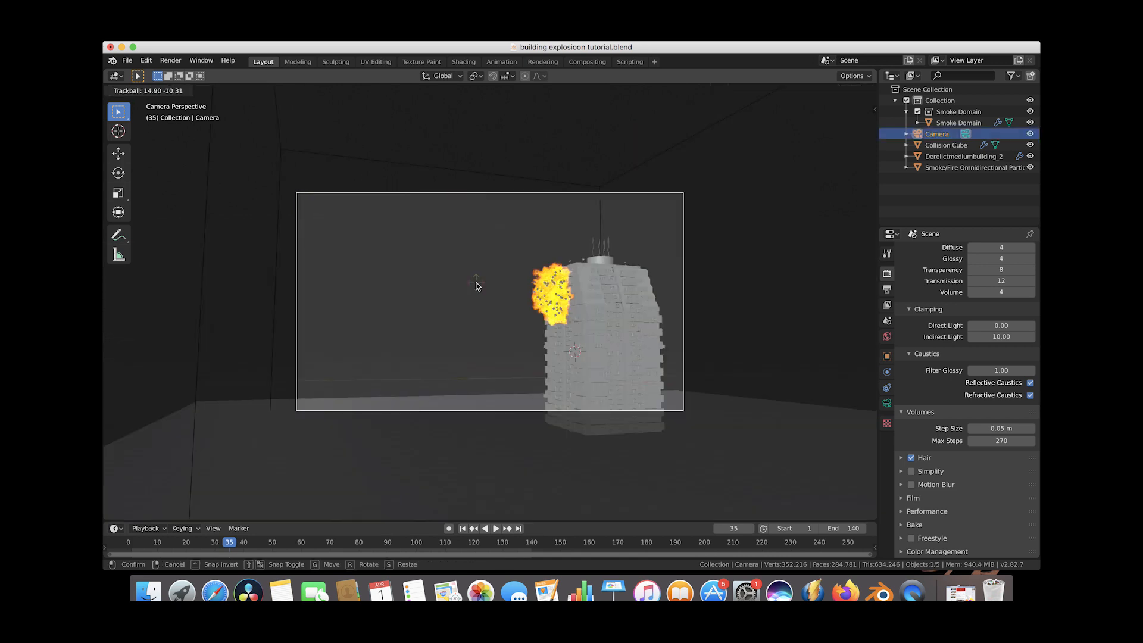
pyautogui.click(476, 286)
pyautogui.press('g')
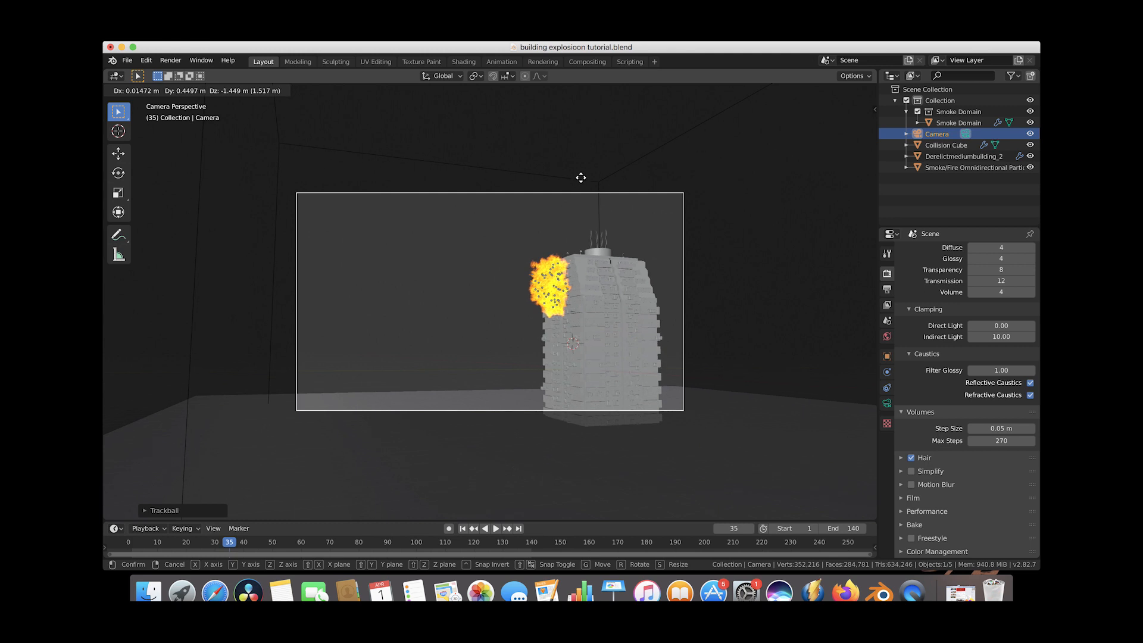
pyautogui.click(668, 102)
pyautogui.press('r')
pyautogui.press('r')
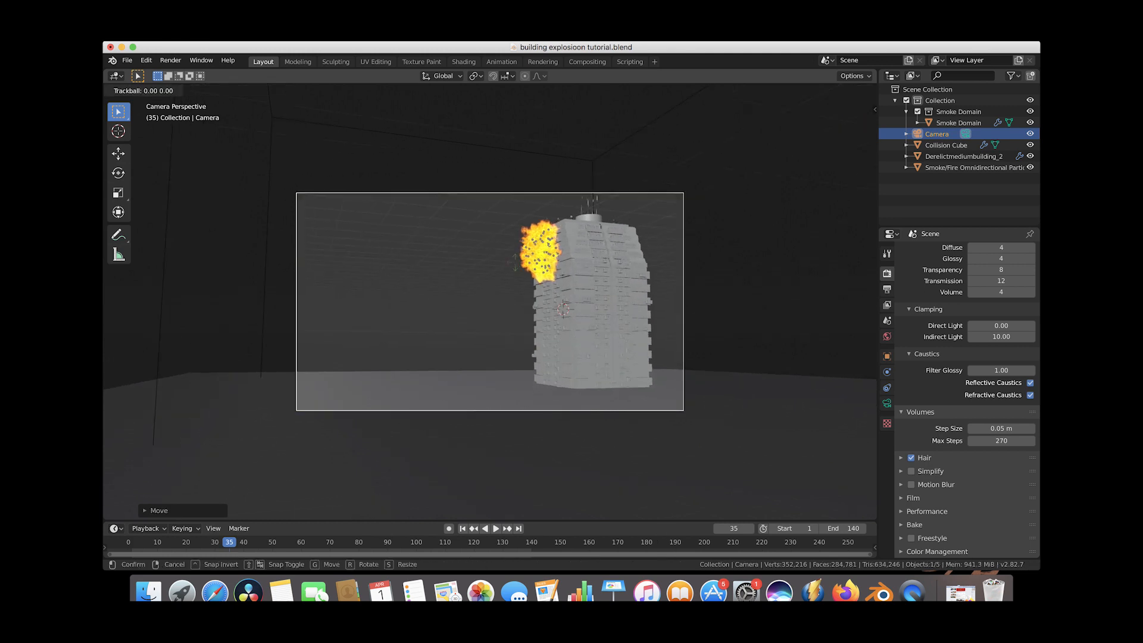
pyautogui.click(516, 265)
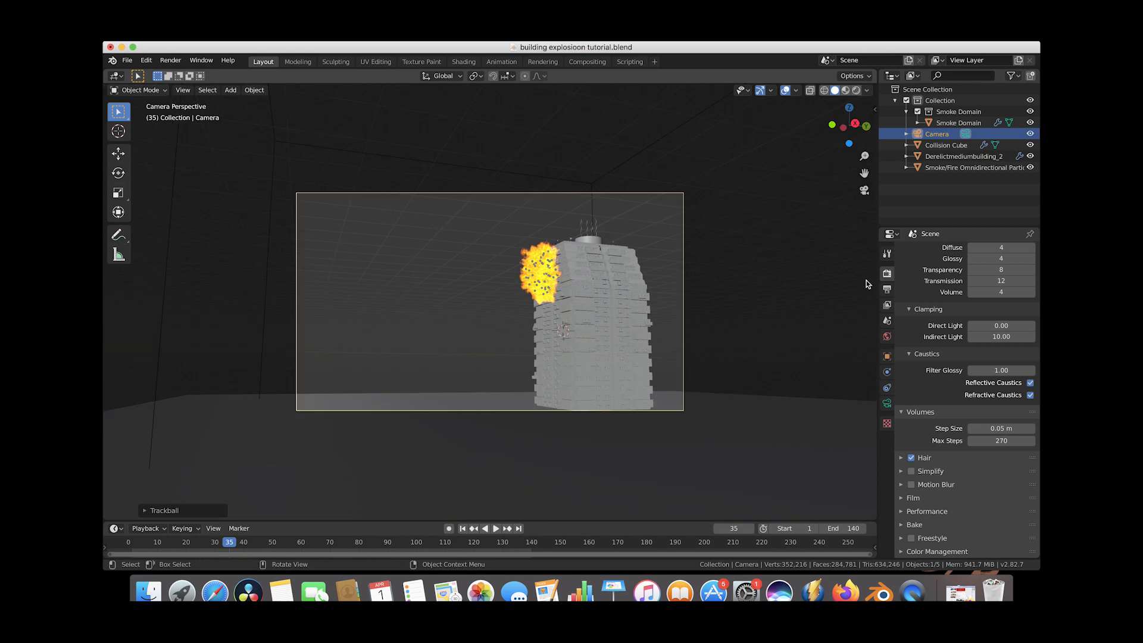
# Set the camera's focal length to 40 mm.
pyautogui.click(887, 404)
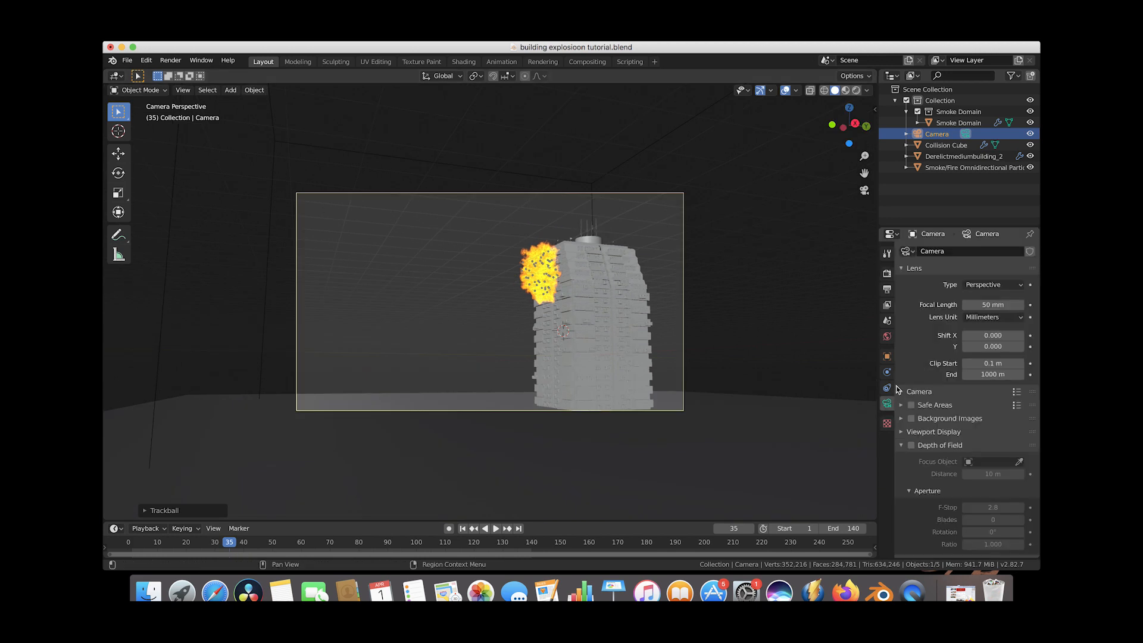
pyautogui.click(989, 305)
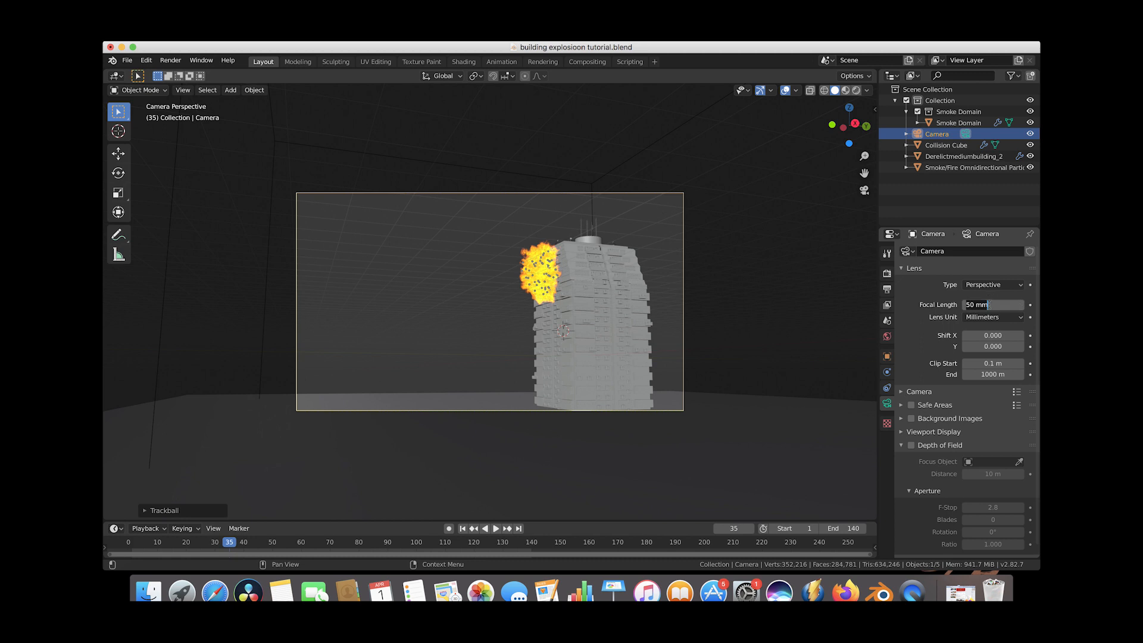
pyautogui.write('40')
pyautogui.press('Return')
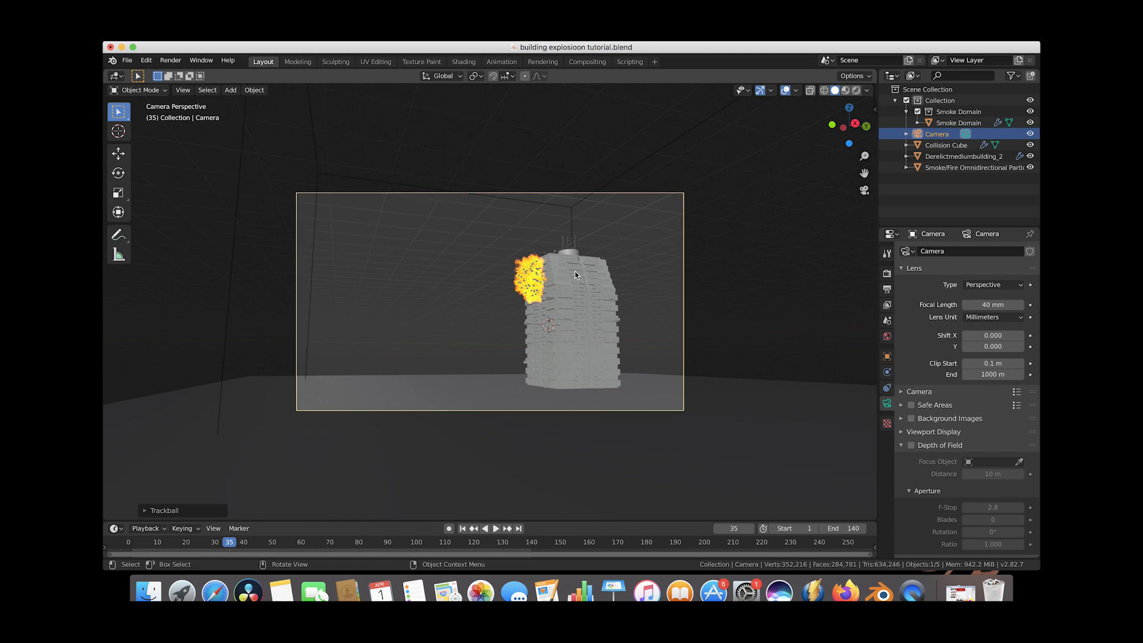
# Add an area light to the scene.
pyautogui.hotkey('shift', 'a')
pyautogui.moveTo(455, 290)
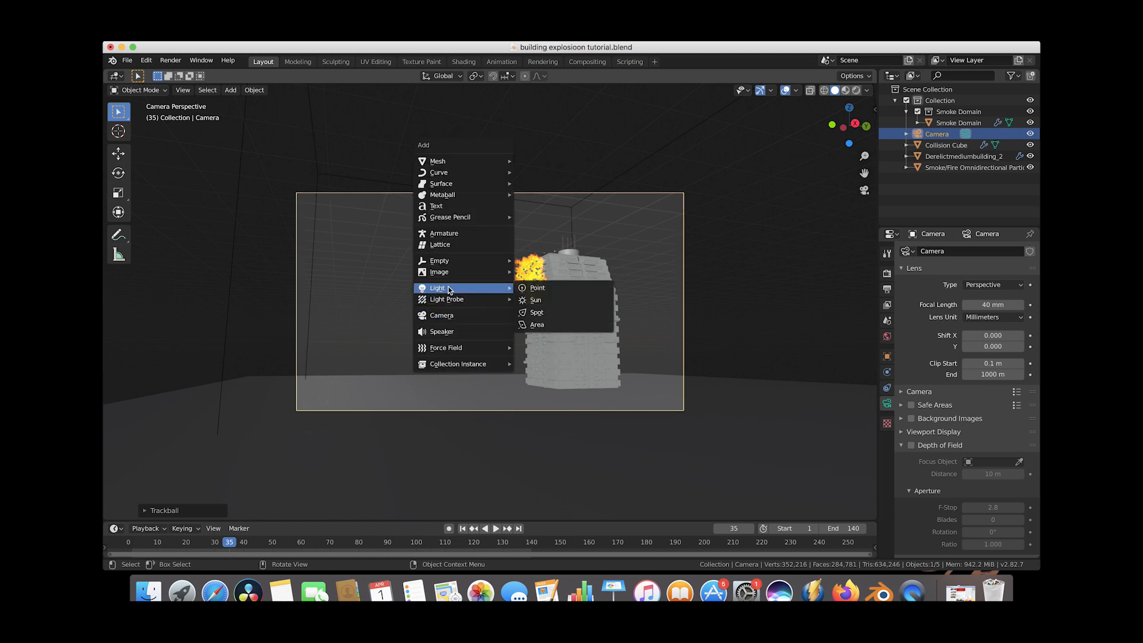
pyautogui.click(538, 325)
pyautogui.scroll(-3, 438, 209)
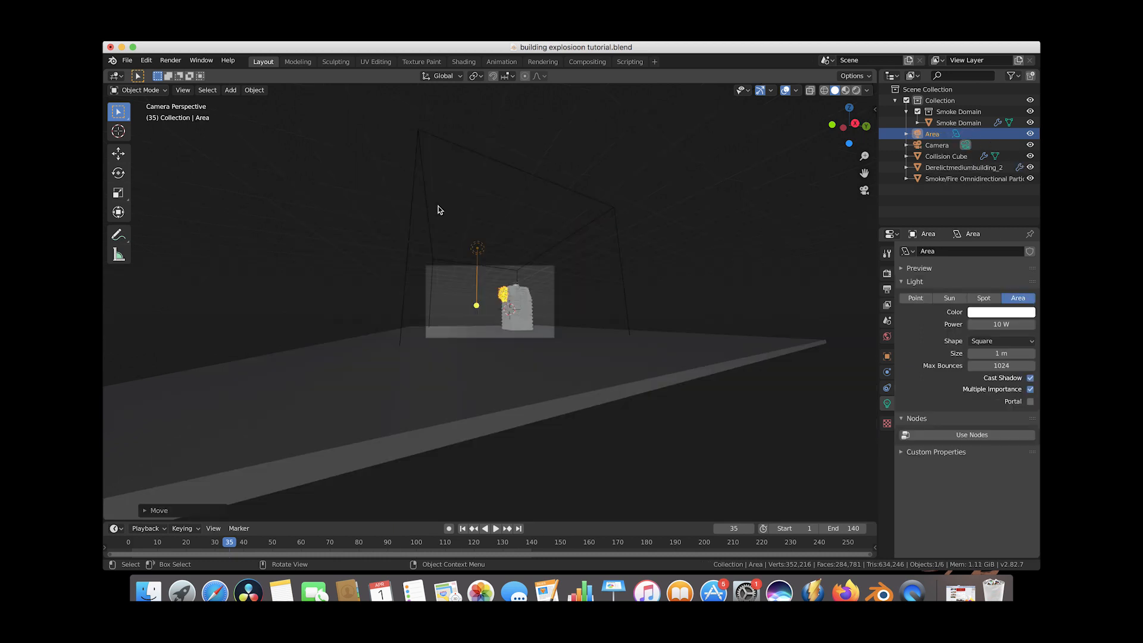
pyautogui.press('KP_0')
pyautogui.scroll(-6, 438, 206)
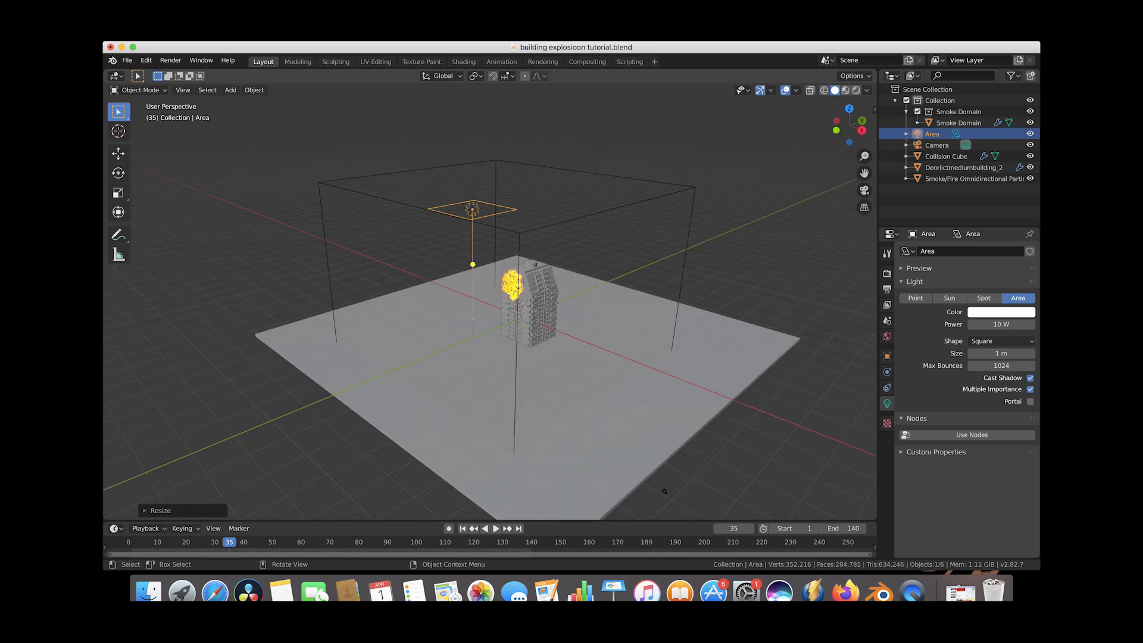
# Rotate the area light about Y, move it along Y, and rotate it about Z to aim at the building.
pyautogui.press('r')
pyautogui.press('y')
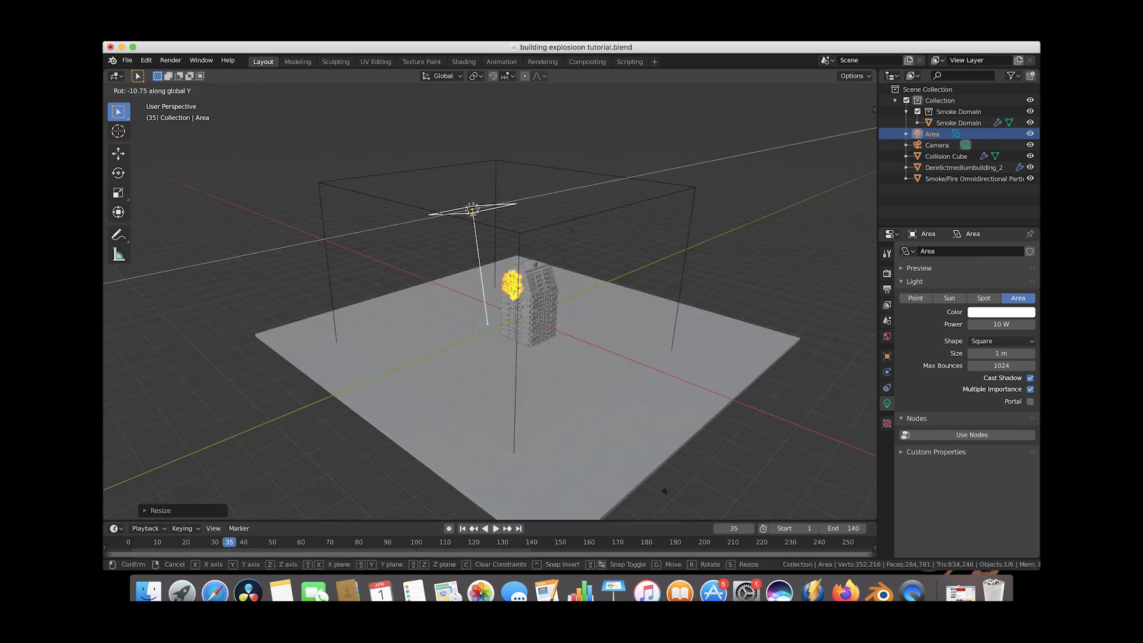
pyautogui.click(536, 206)
pyautogui.press('g')
pyautogui.press('y')
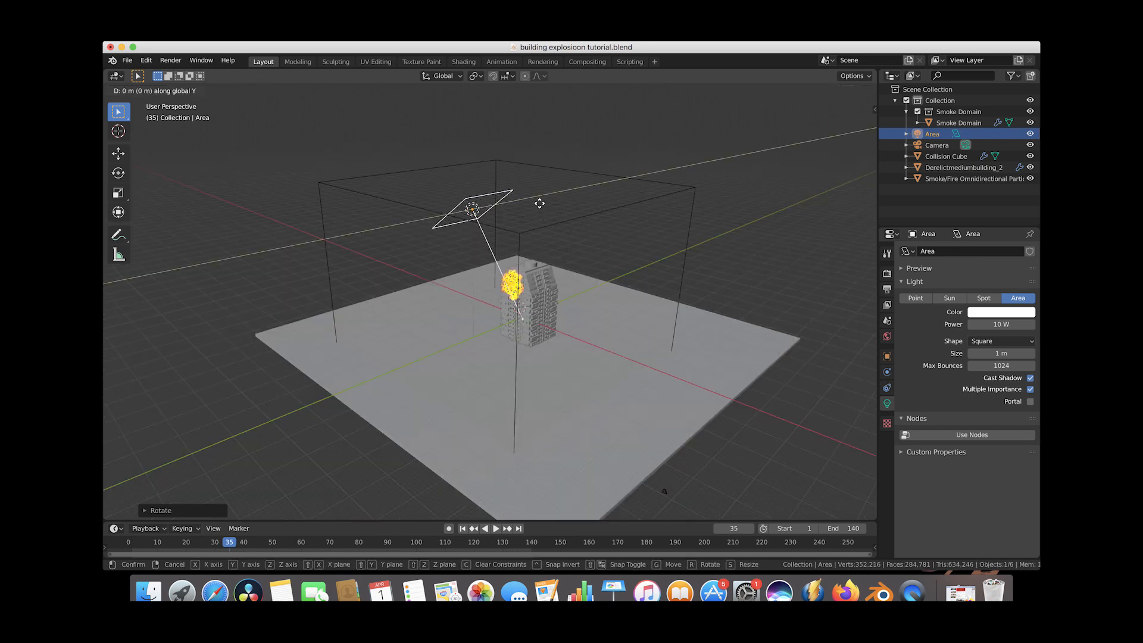
pyautogui.click(536, 206)
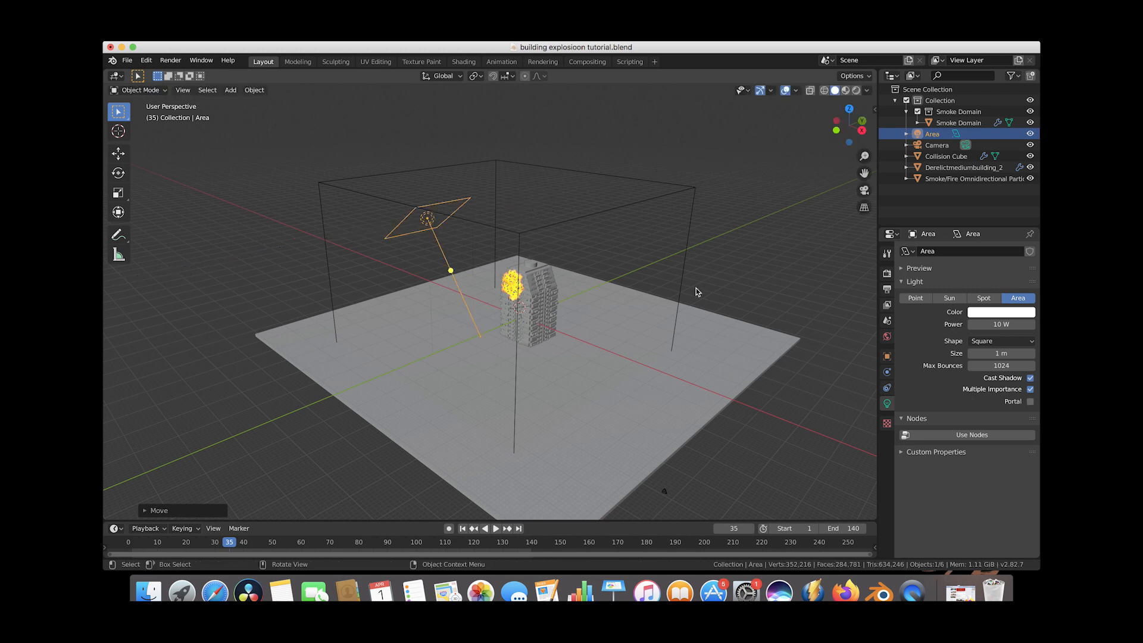
pyautogui.press('r')
pyautogui.press('z')
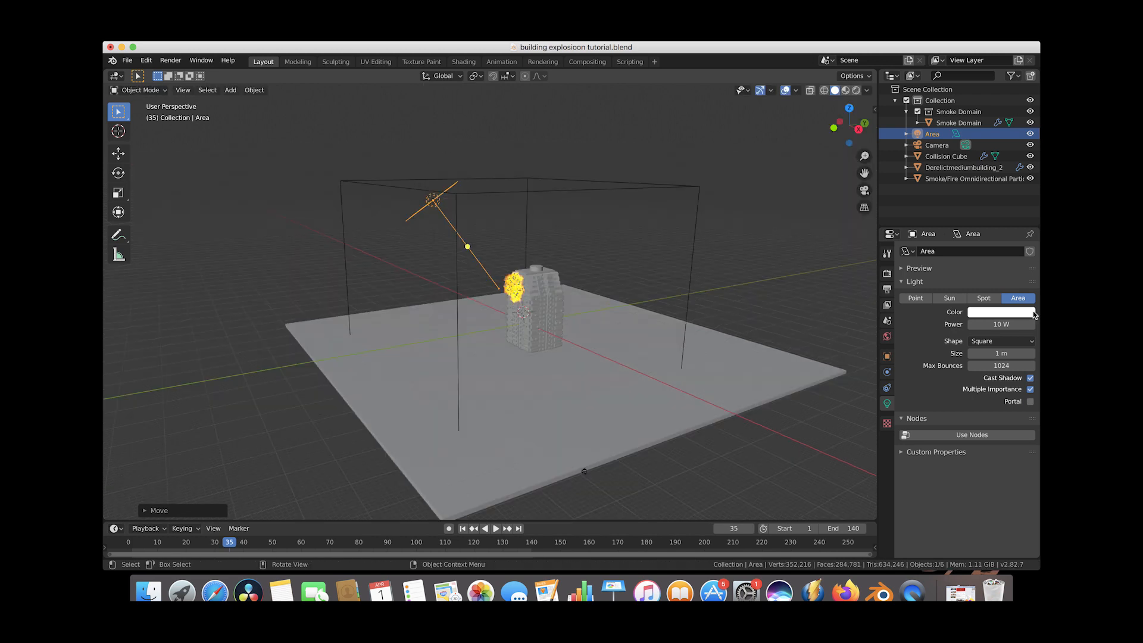
# Set the area light's power to 10000 W.
pyautogui.click(999, 325)
pyautogui.write('1000')
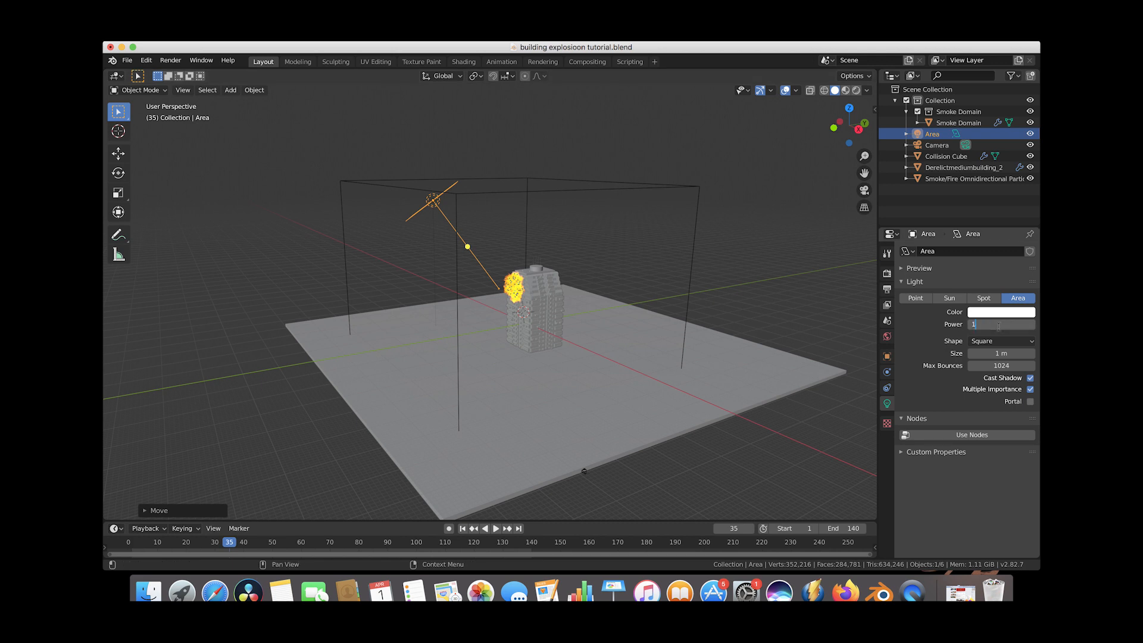
pyautogui.press('Return')
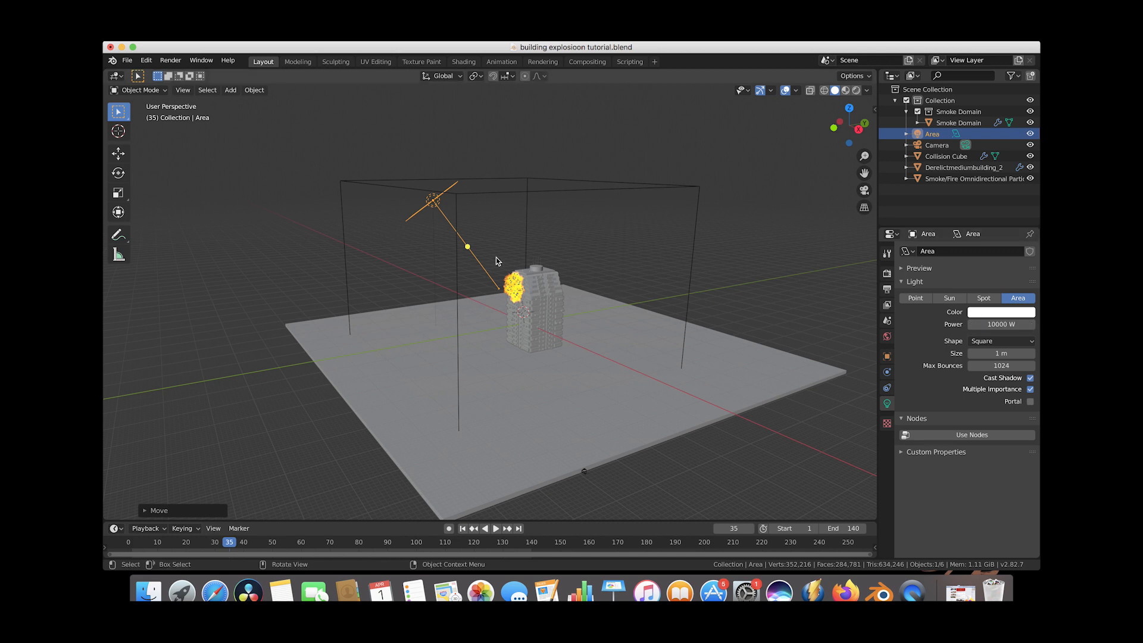
# Duplicate the area light, move the copy along X to the other side, and rotate it about Z.
pyautogui.scroll(-2, 507, 253)
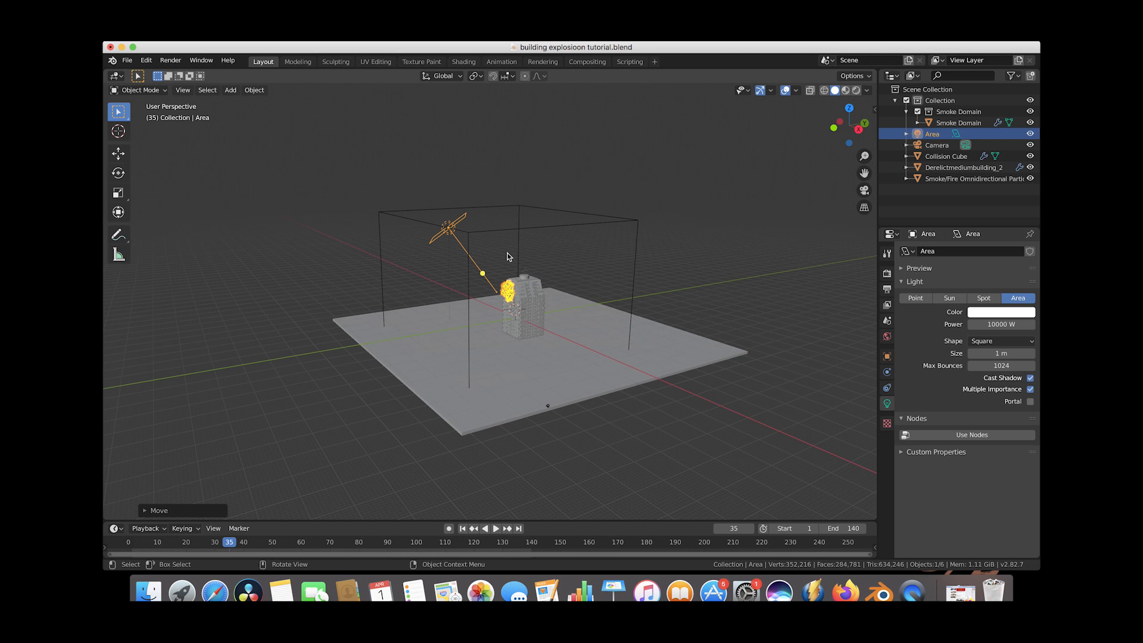
pyautogui.hotkey('shift', 'd')
pyautogui.press('x')
pyautogui.click(683, 274)
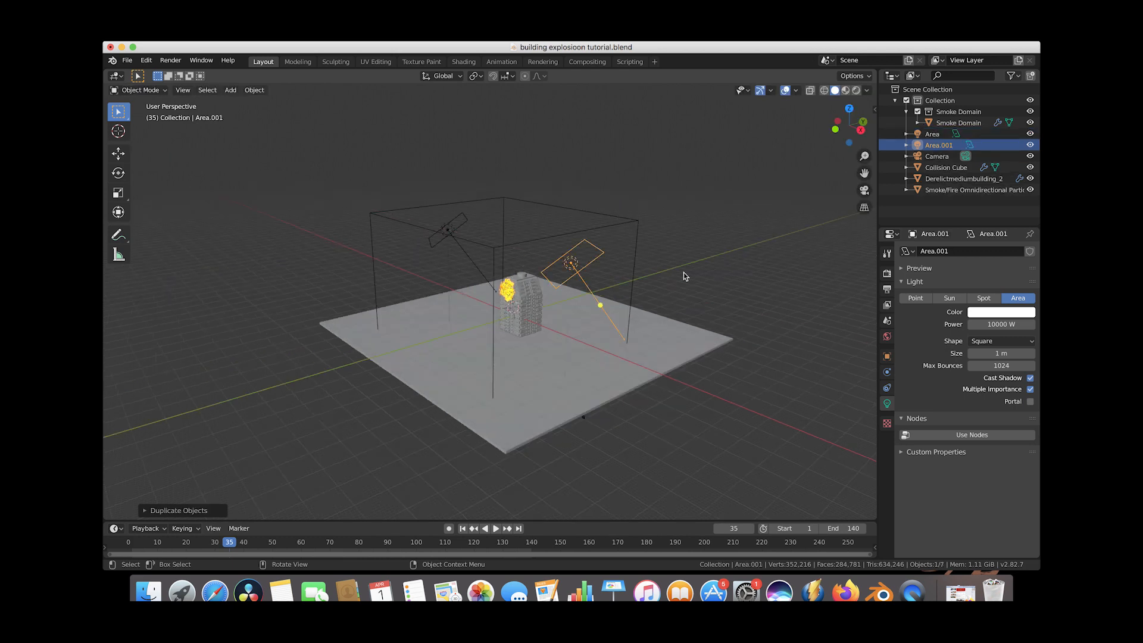
pyautogui.press('r')
pyautogui.press('z')
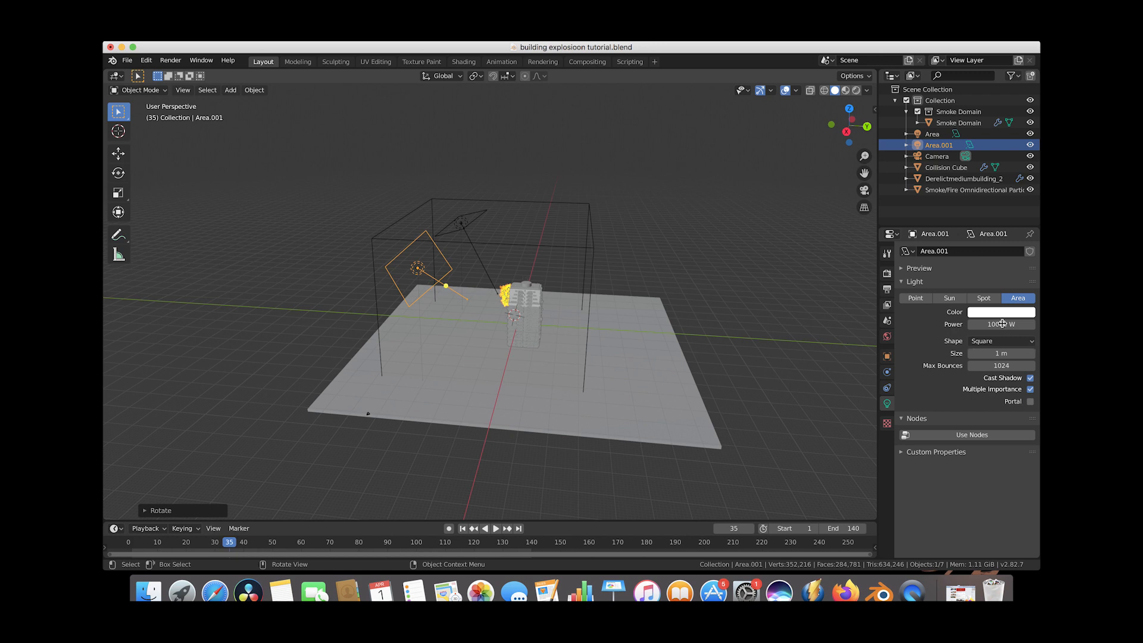
# Set the duplicated light's power to 5000 W.
pyautogui.click(1000, 325)
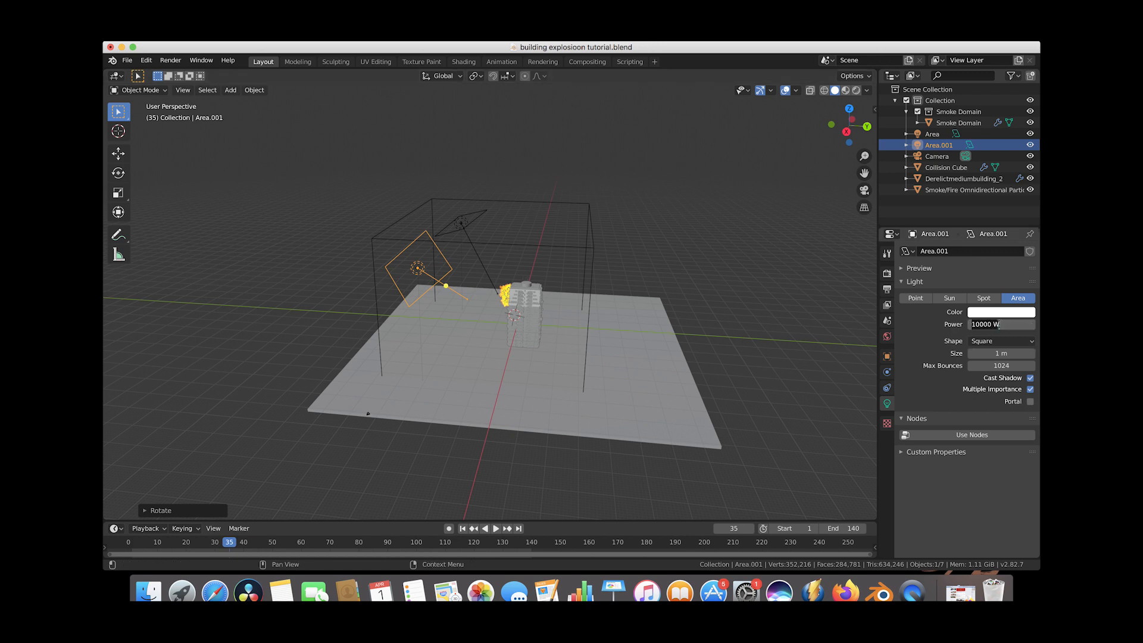
pyautogui.write('50000')
pyautogui.press('Return')
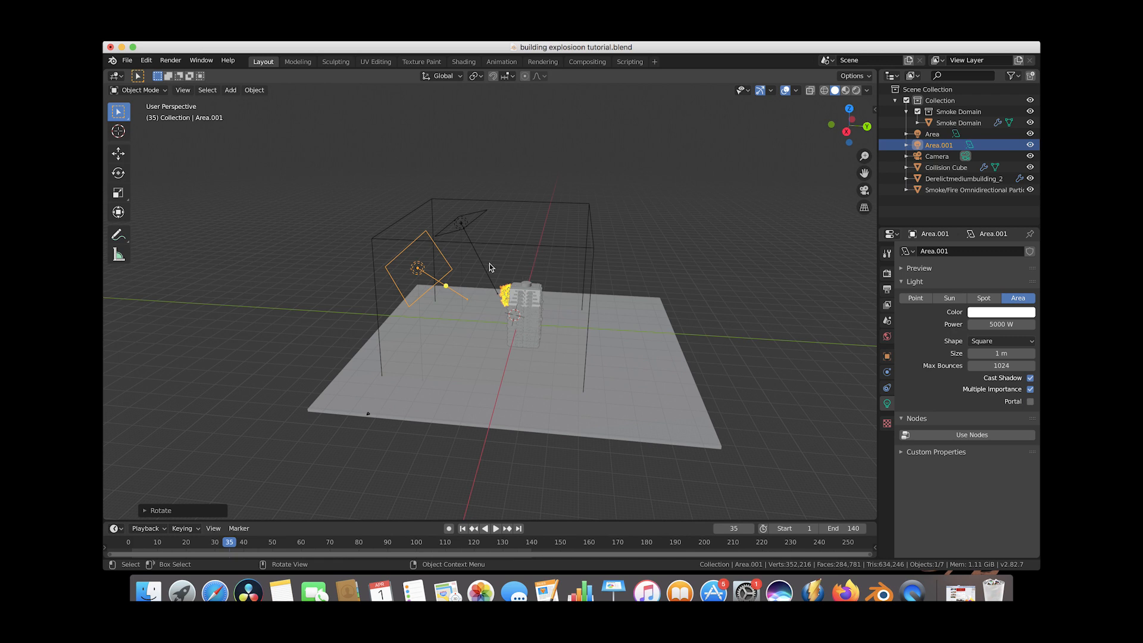
# Orbit around the scene and review the render properties.
pyautogui.moveTo(490, 263); pyautogui.dragTo(757, 217, button='middle')
pyautogui.moveTo(667, 265); pyautogui.dragTo(602, 291, button='middle')
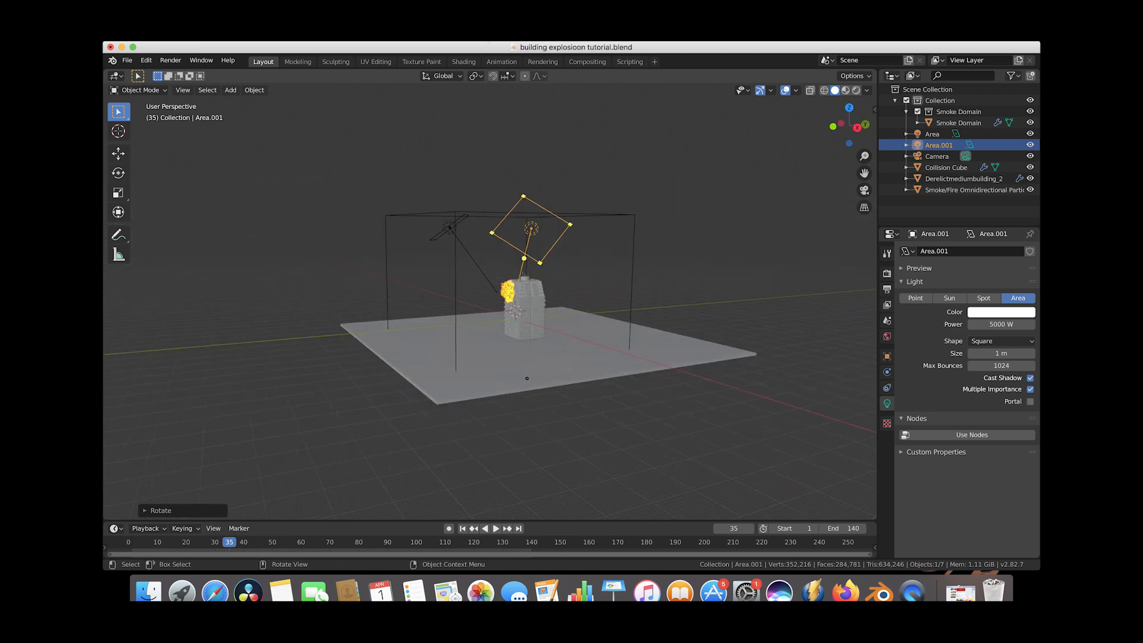
pyautogui.click(888, 274)
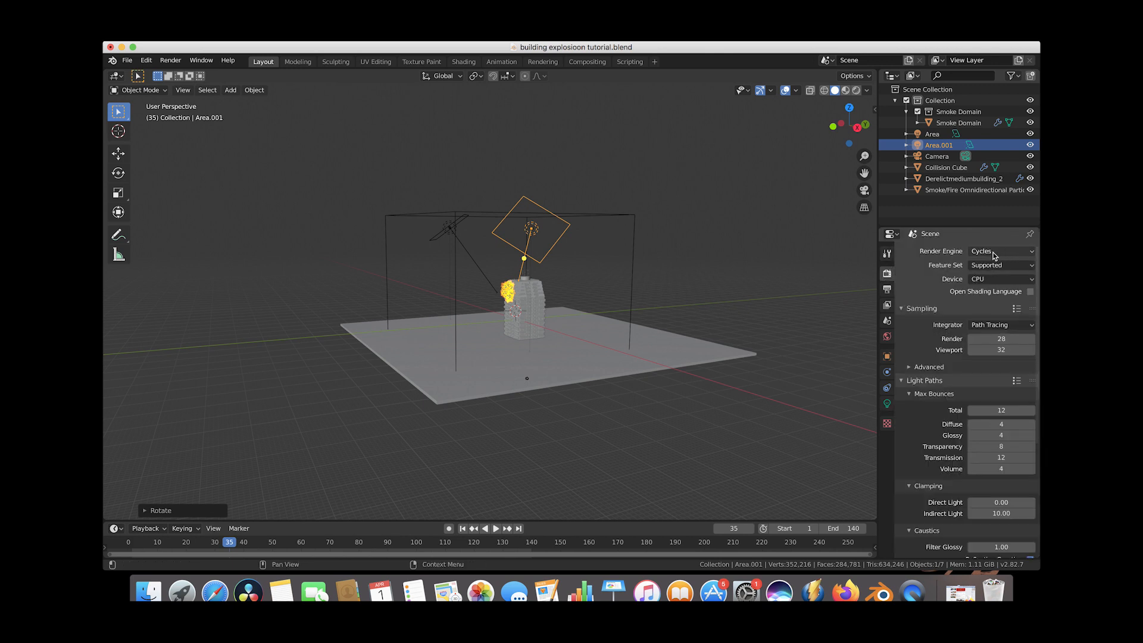
# Switch to the Shading workspace and select the smoke domain.
pyautogui.click(462, 61)
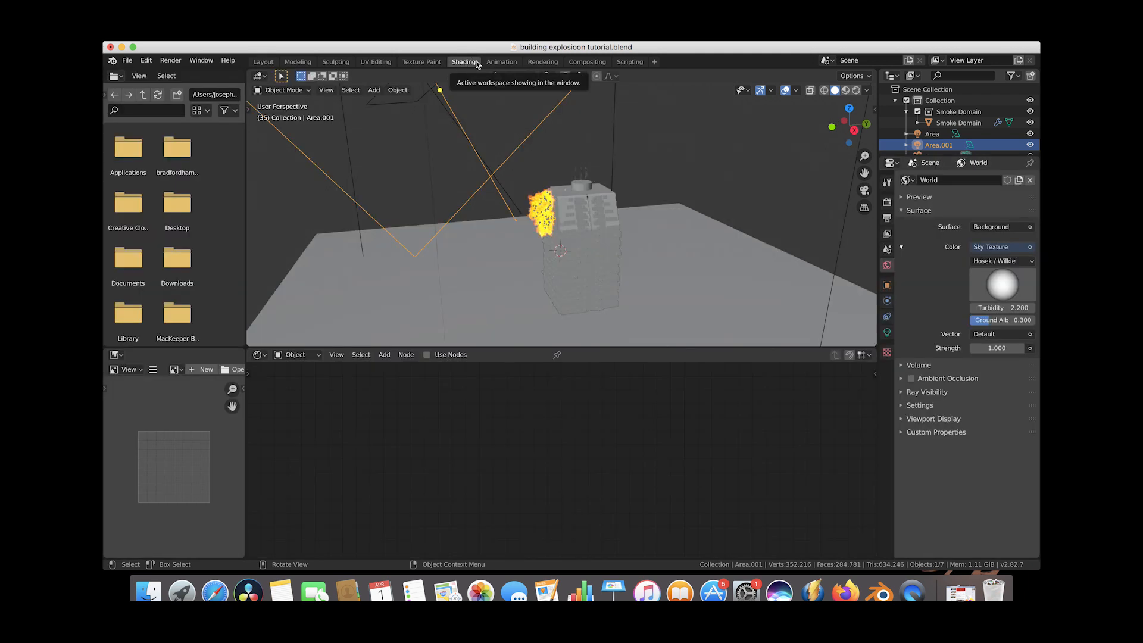
pyautogui.click(614, 123)
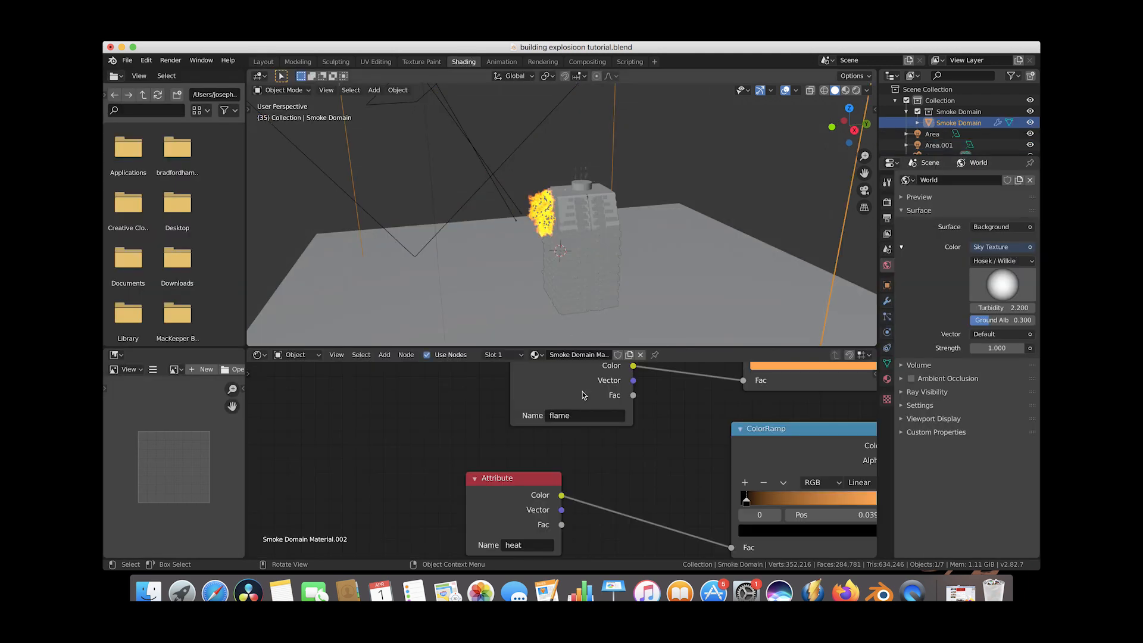
pyautogui.scroll(-5, 392, 224)
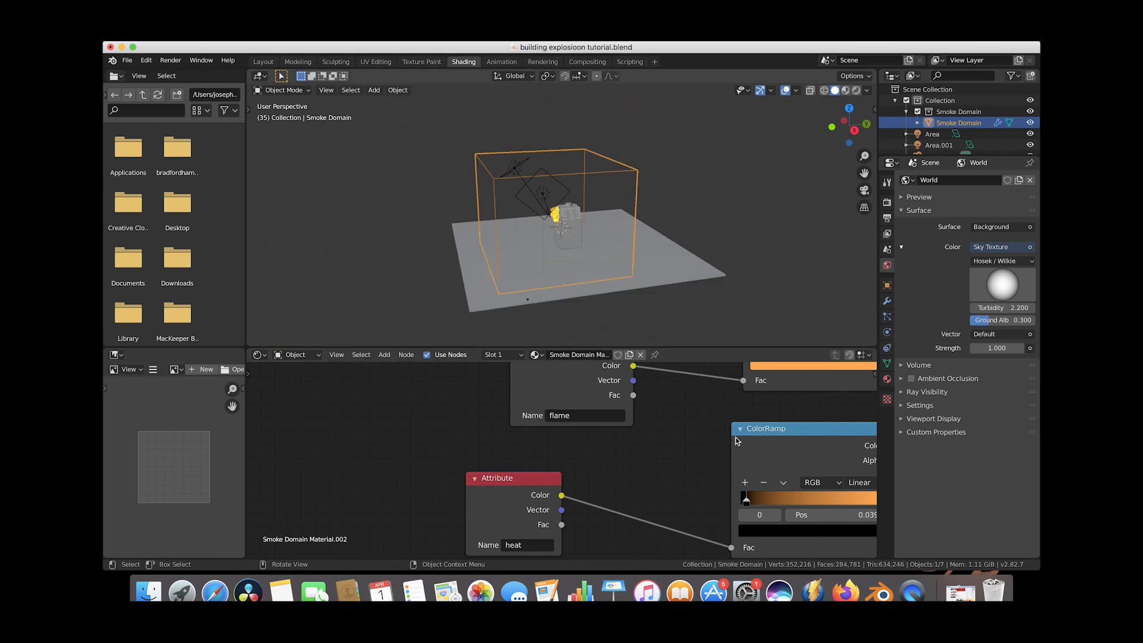
# Switch the Shading viewport to the active camera view.
pyautogui.click(326, 89)
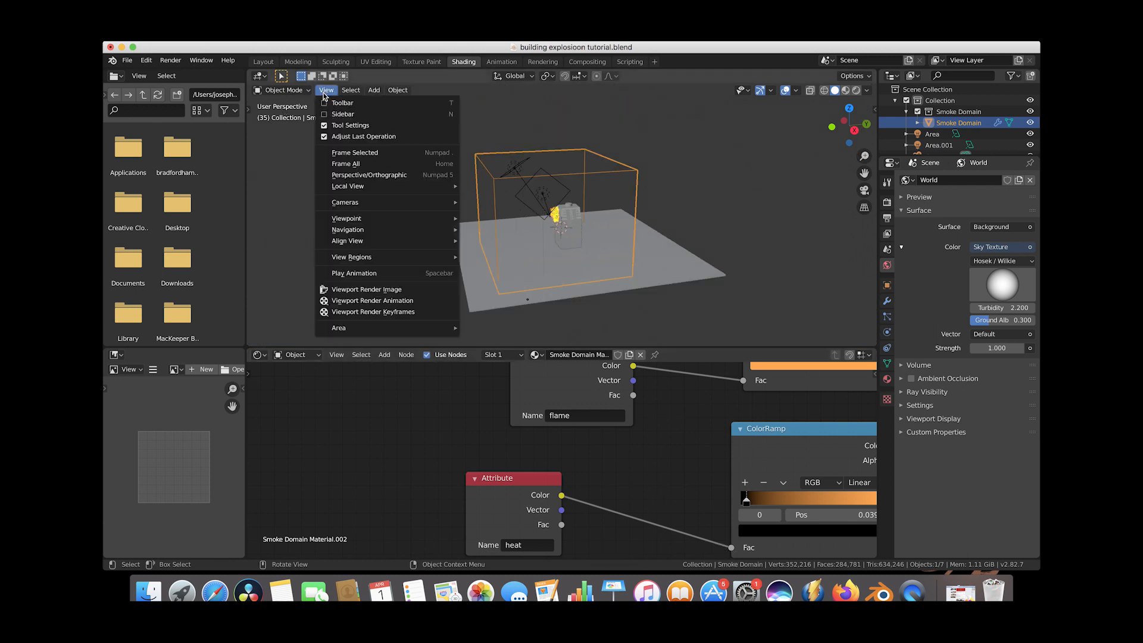
pyautogui.moveTo(357, 221)
pyautogui.click(479, 219)
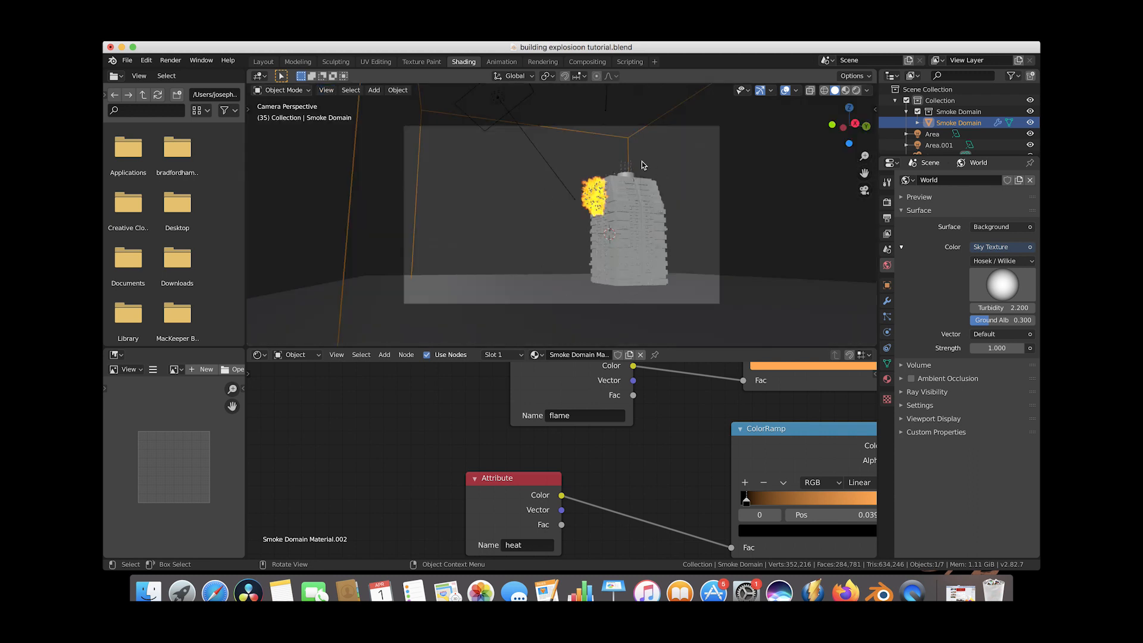
pyautogui.scroll(1, 642, 162)
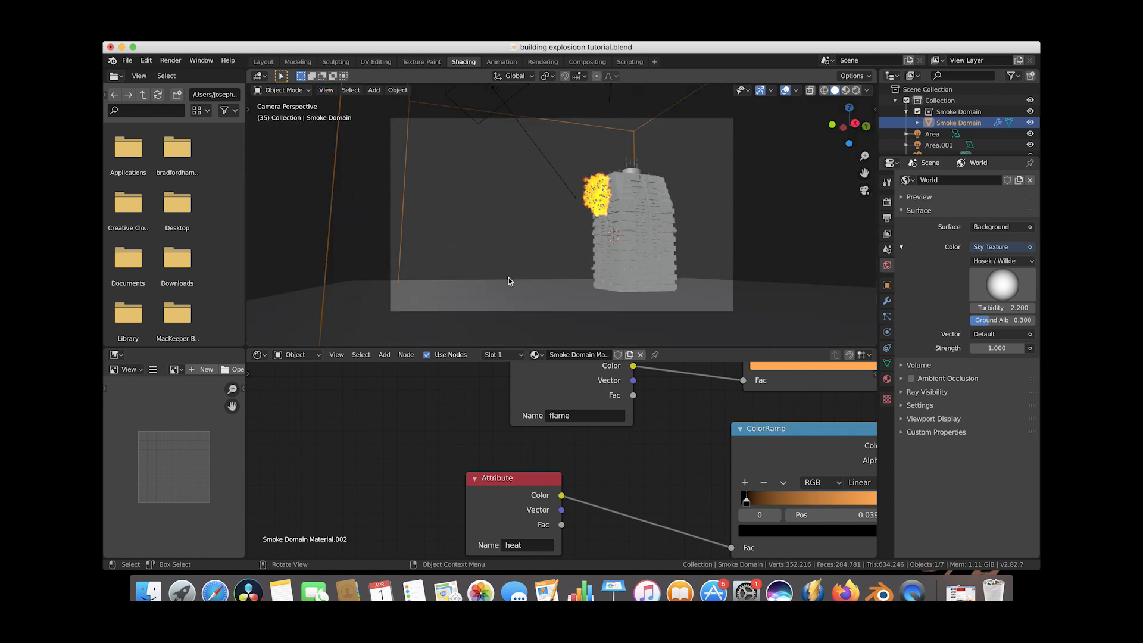
# Step the timeline to frame 41.
pyautogui.scroll(-2, 668, 490)
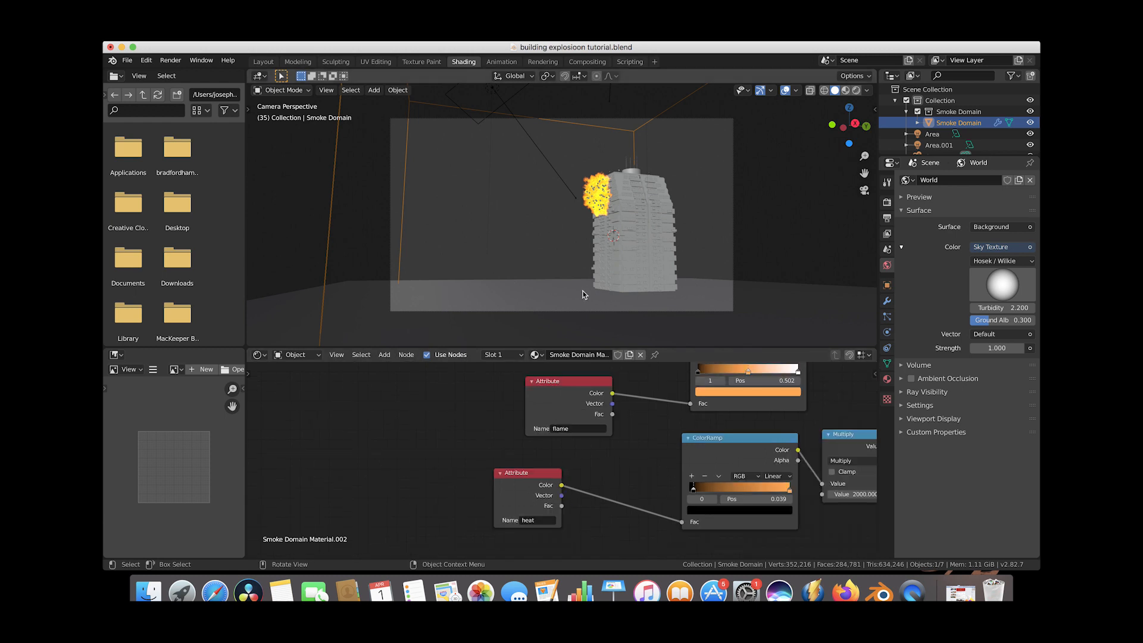
pyautogui.press('z')
pyautogui.click(664, 287)
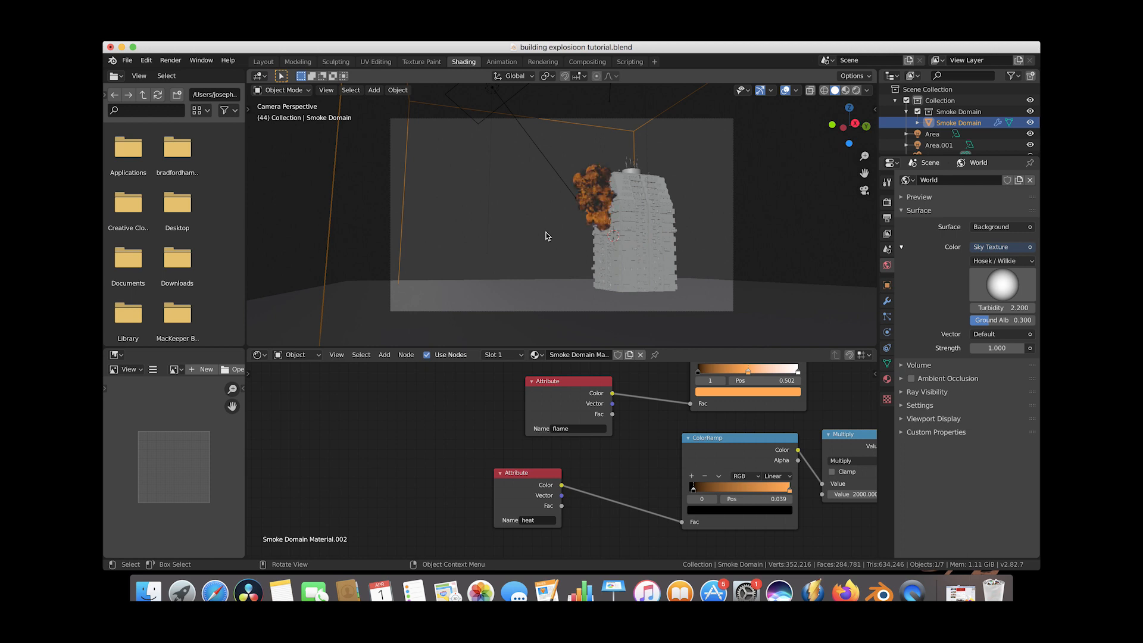
pyautogui.press('Left')
pyautogui.press('Left')
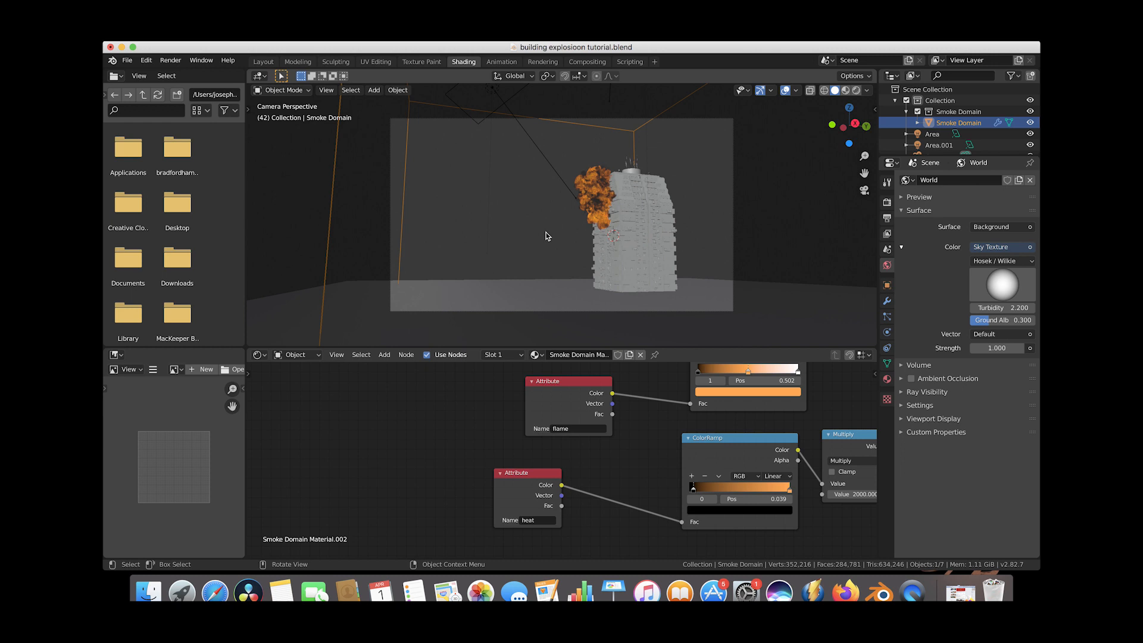
pyautogui.press('Left')
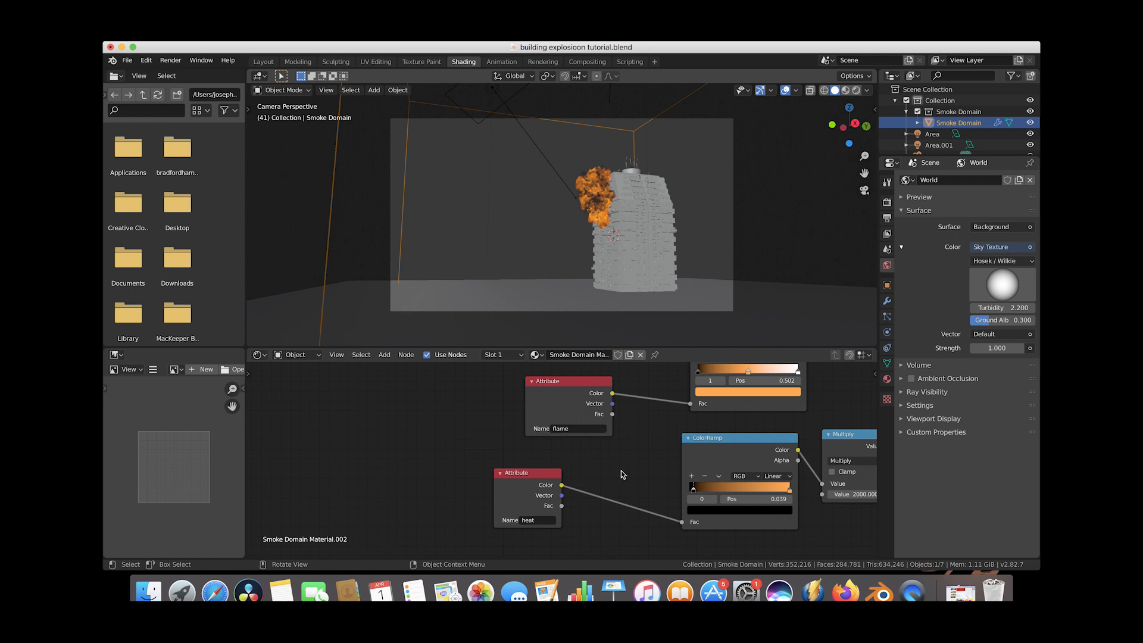
# Preview the camera view in Rendered shading and examine the smoke material's node tree.
pyautogui.hscroll(3, 639, 446)
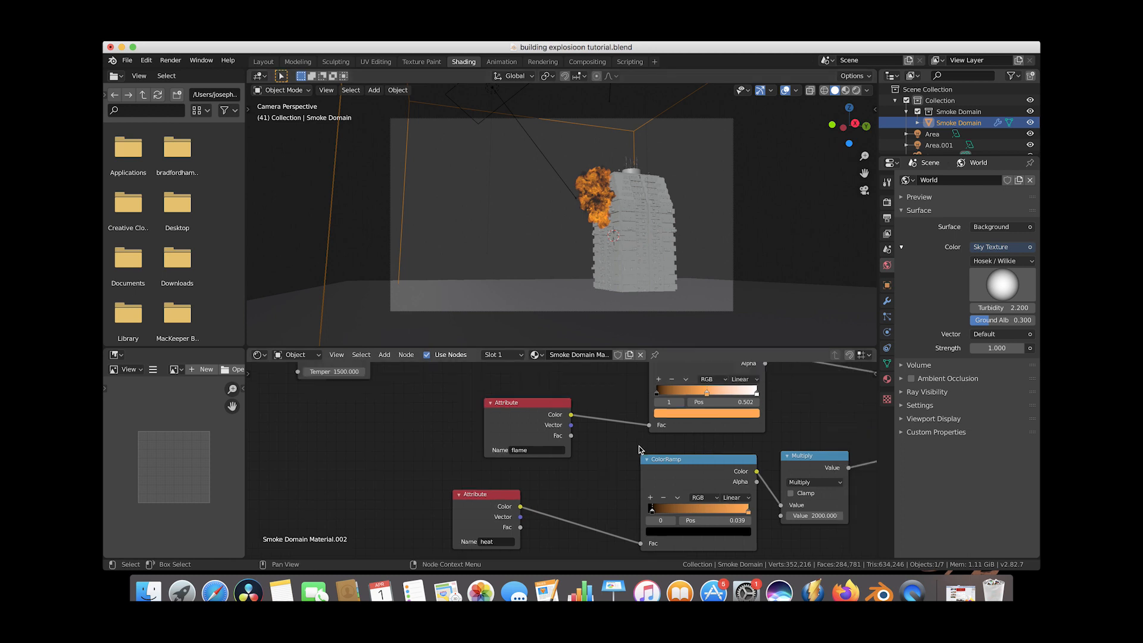
pyautogui.click(493, 220)
pyautogui.press('z')
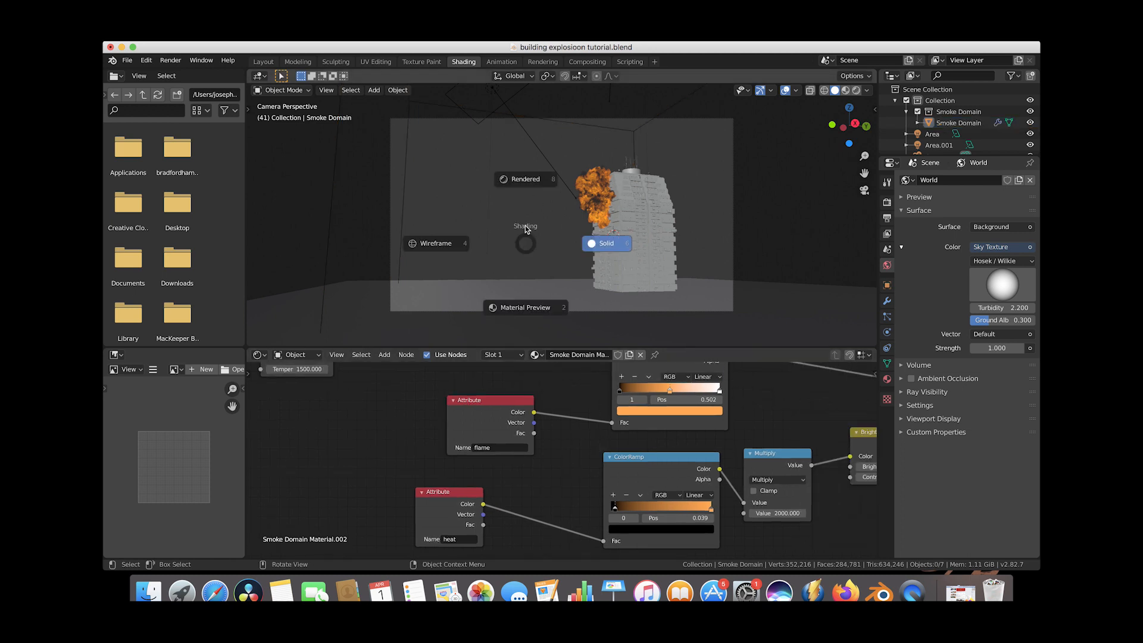
pyautogui.click(524, 180)
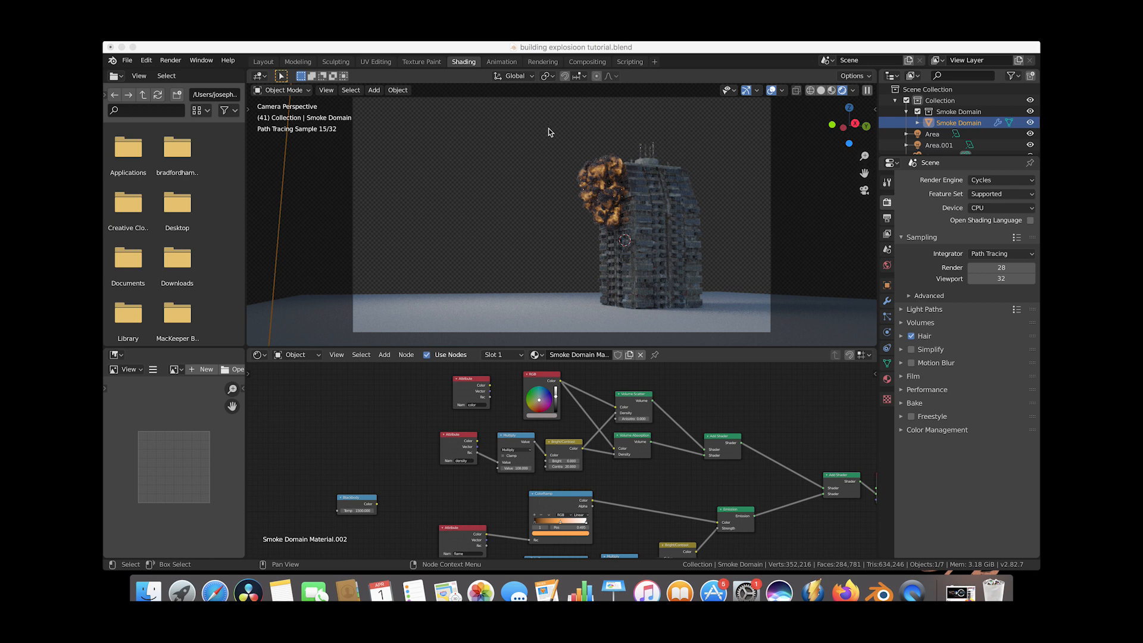
pyautogui.click(456, 431)
pyautogui.scroll(2, 456, 430)
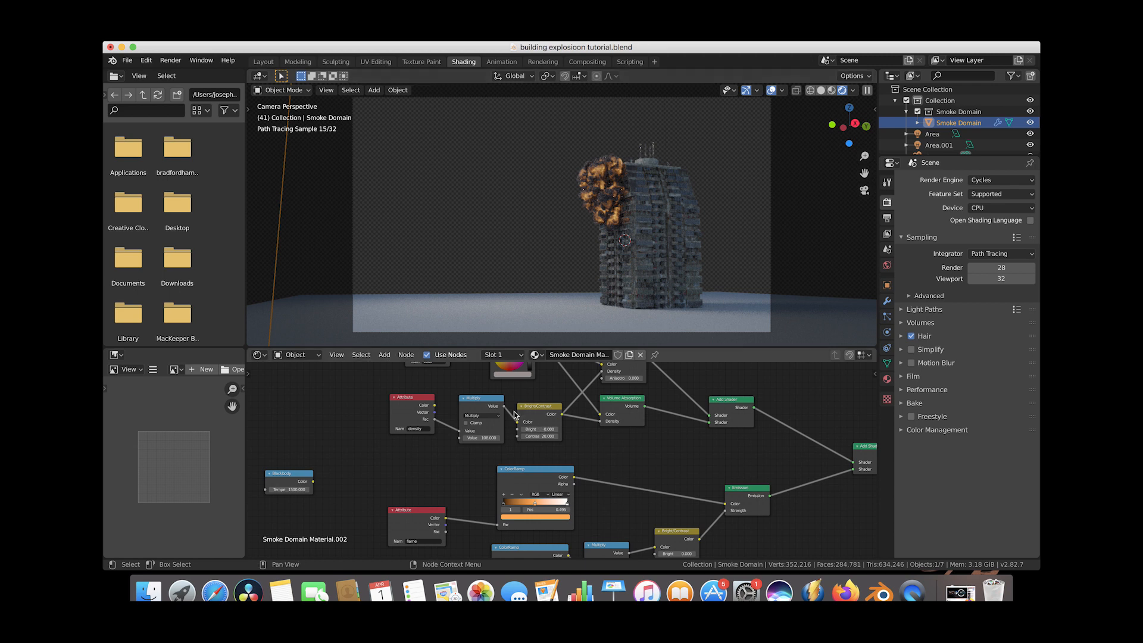
pyautogui.scroll(-5, 612, 445)
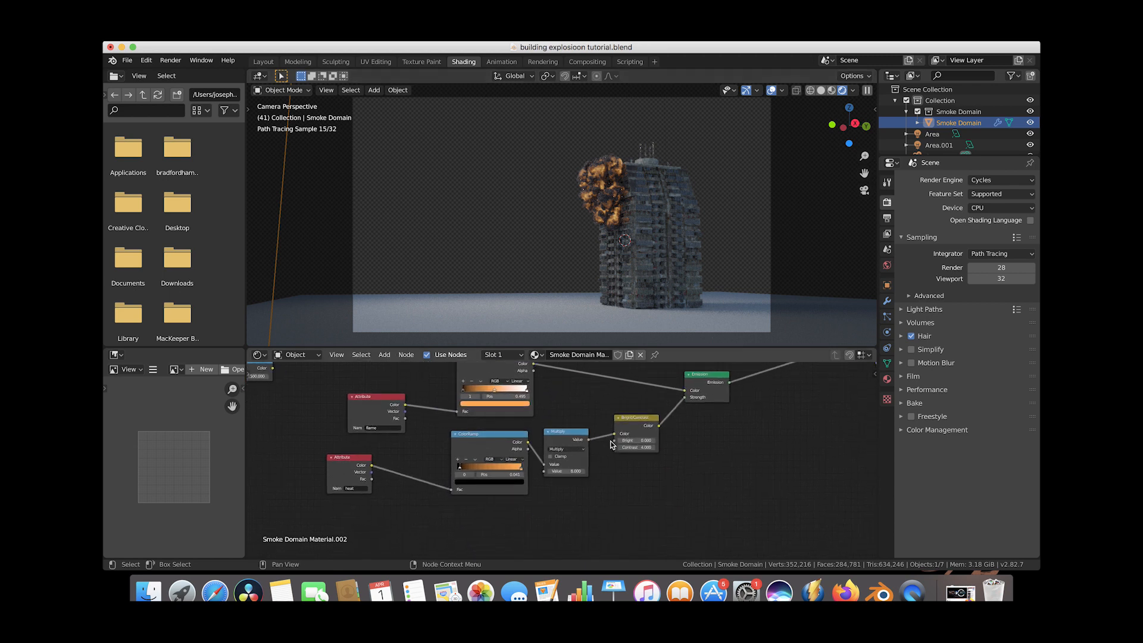
pyautogui.scroll(-1, 613, 445)
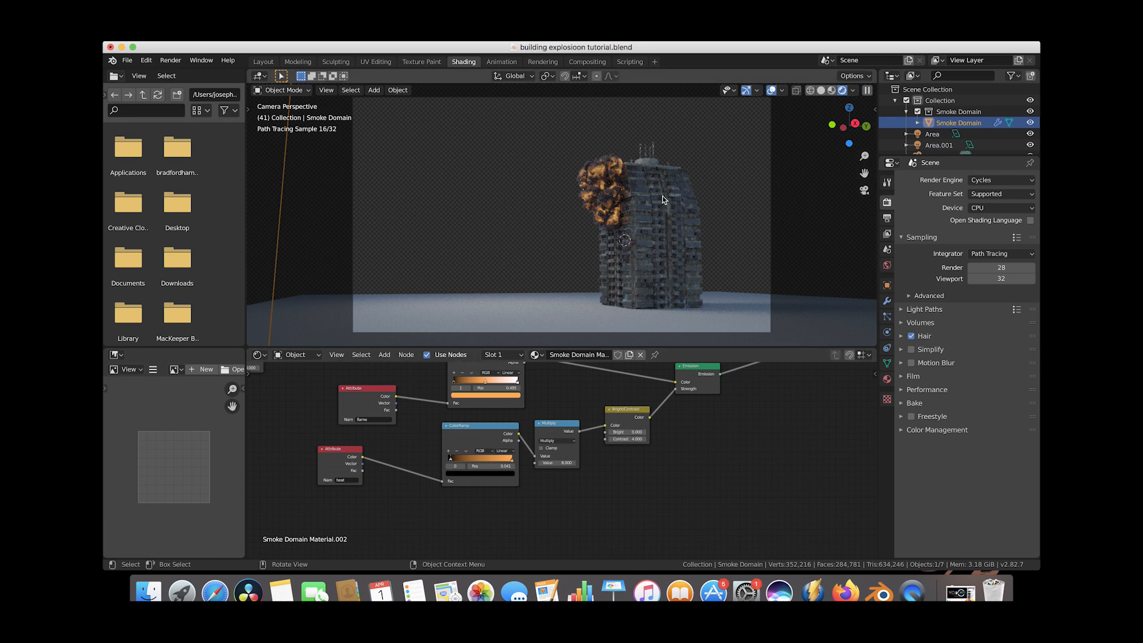
# Switch the viewport back to Solid shading.
pyautogui.press('z')
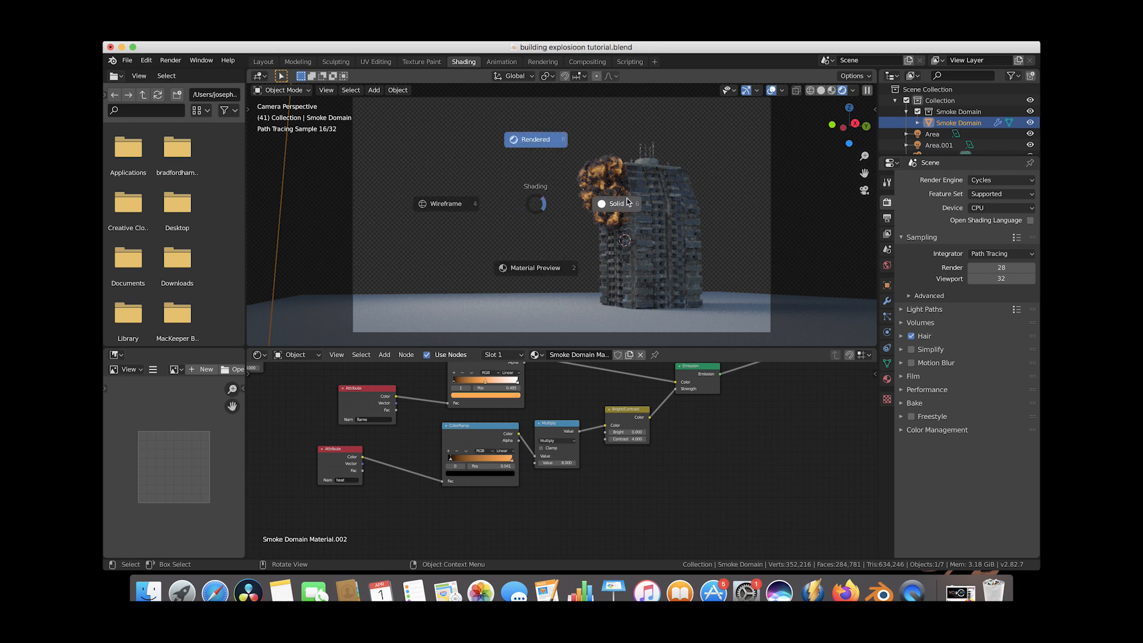
pyautogui.click(627, 203)
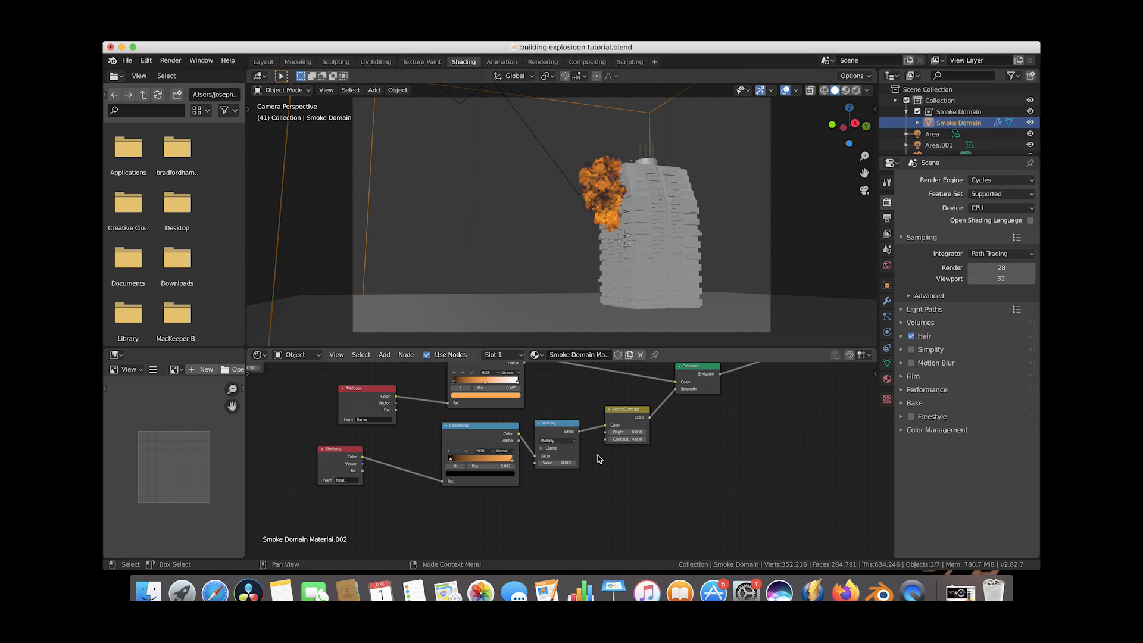
pyautogui.scroll(5, 598, 455)
pyautogui.hscroll(-3, 598, 455)
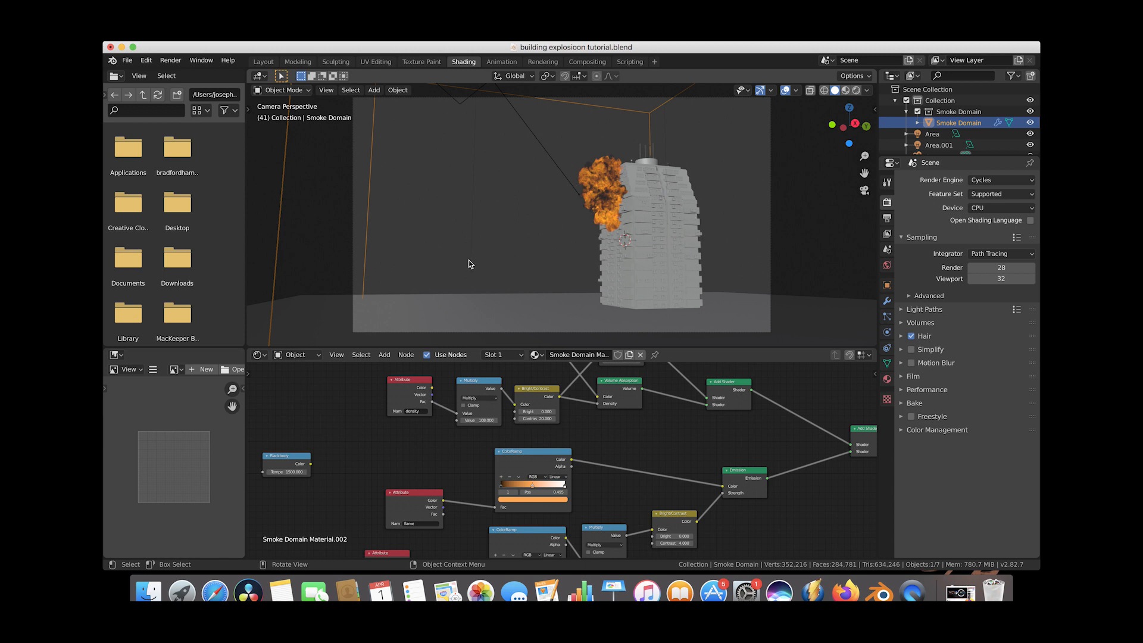
# Select the ground collision cube and change its material surface shader to Glossy BSDF.
pyautogui.click(507, 305)
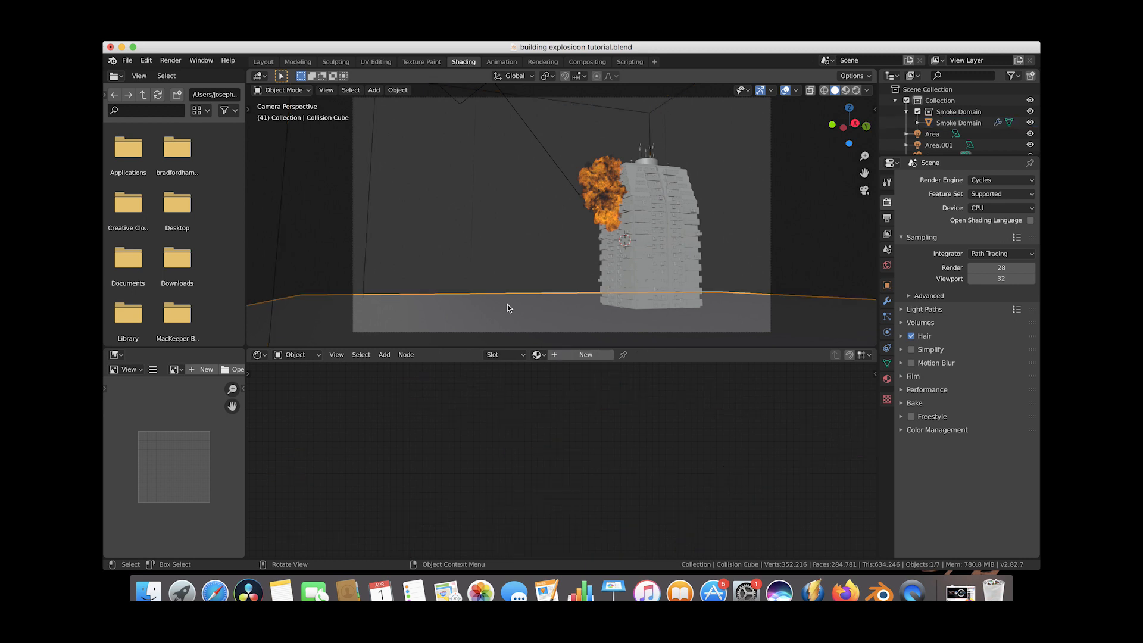
pyautogui.click(888, 218)
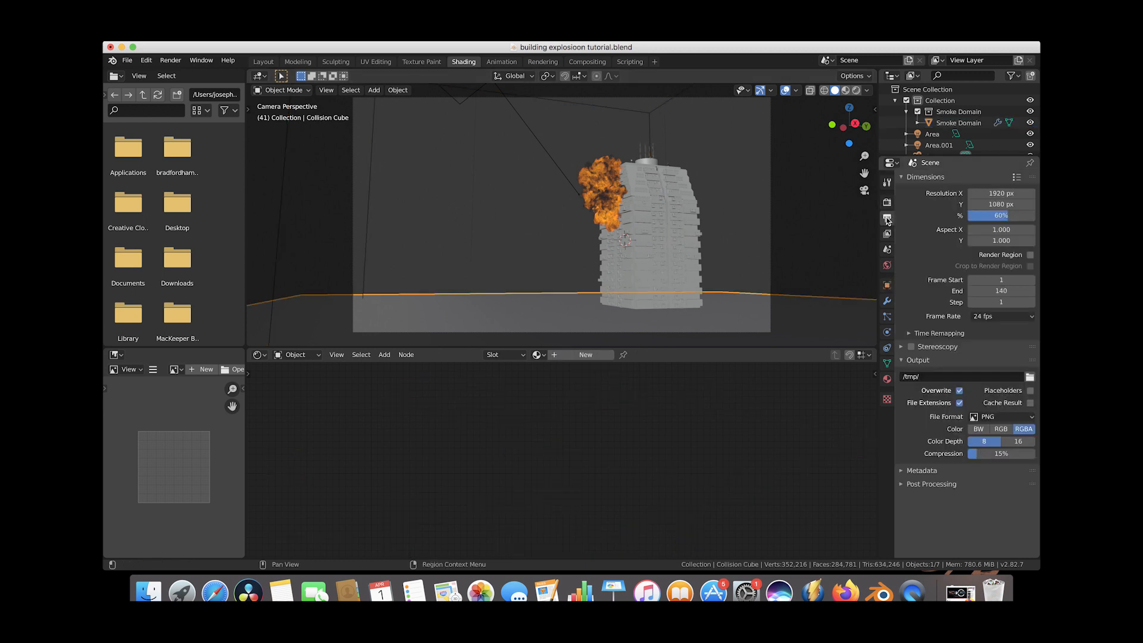
pyautogui.click(887, 266)
pyautogui.click(888, 286)
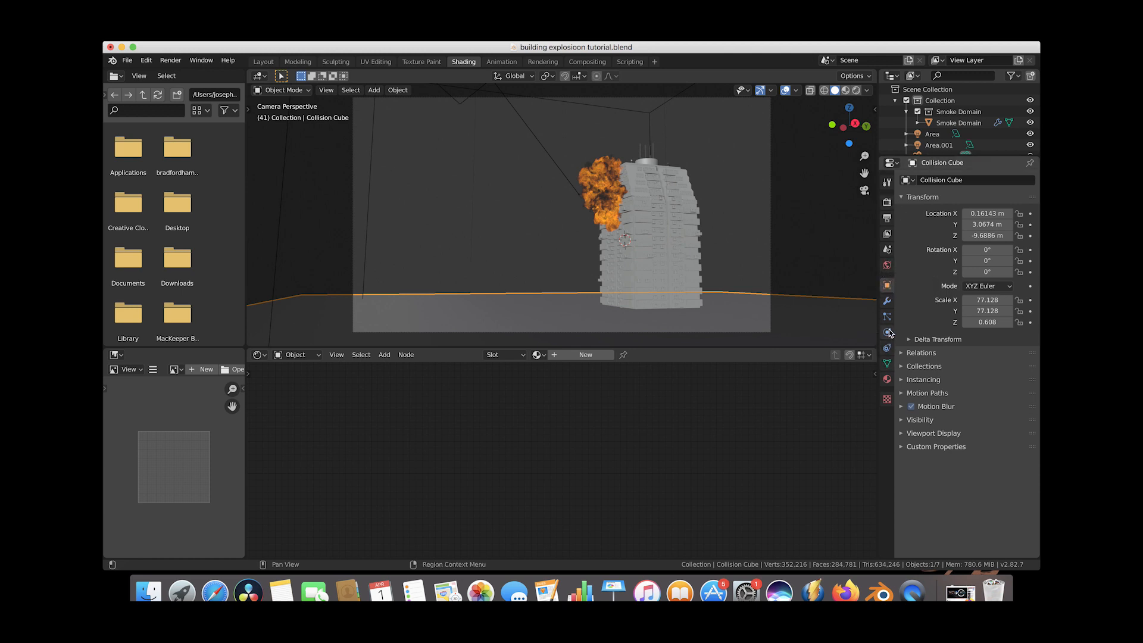
pyautogui.click(888, 379)
pyautogui.click(935, 218)
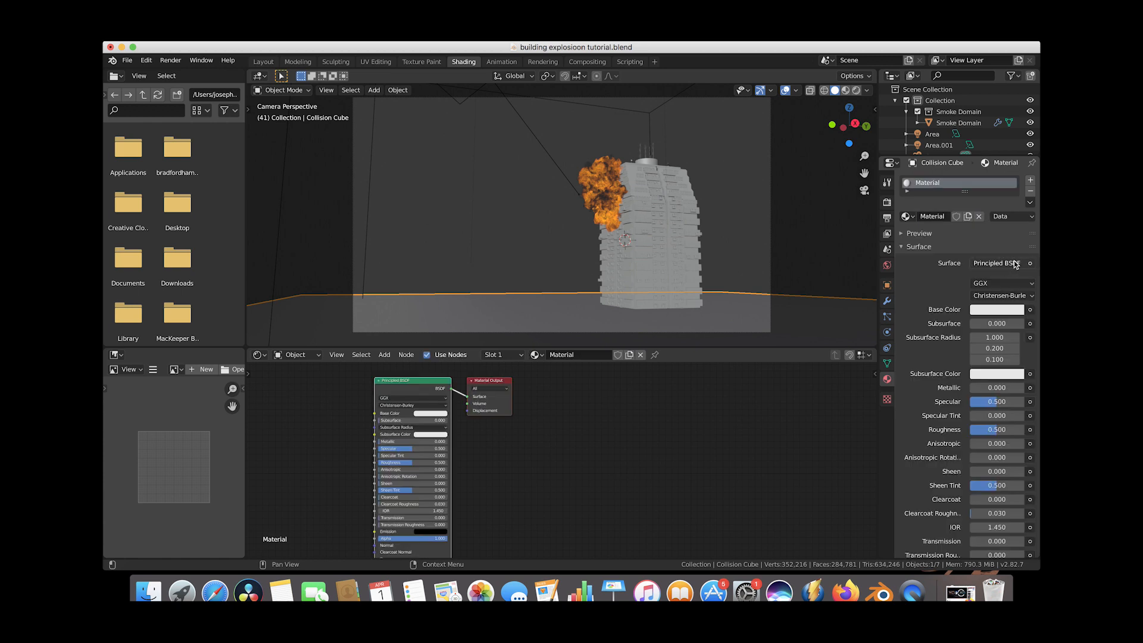
pyautogui.click(1015, 264)
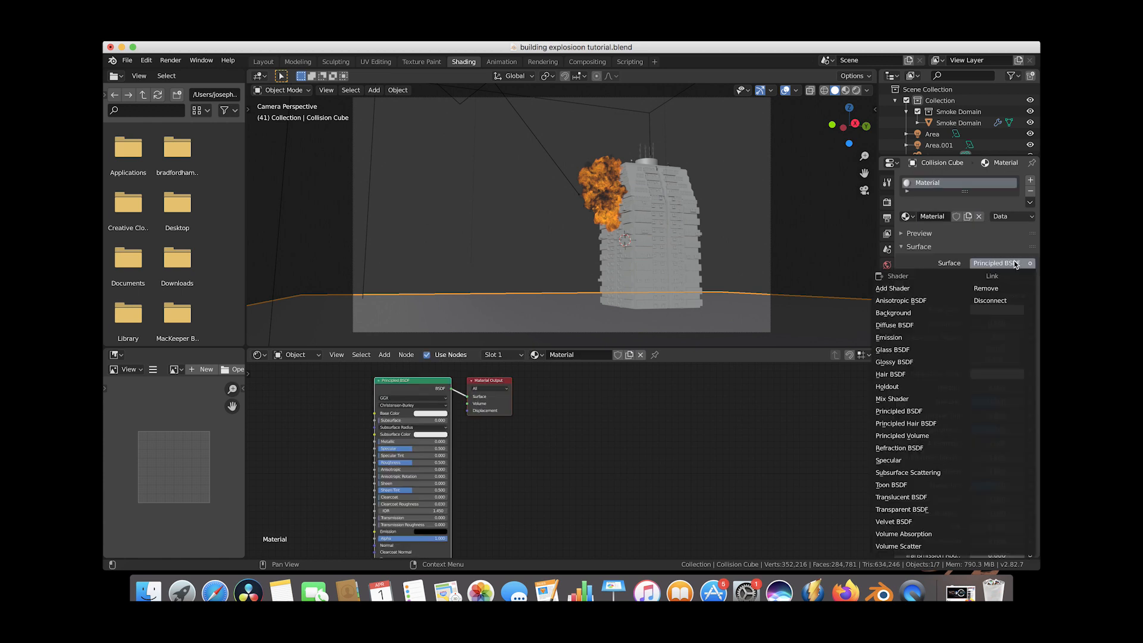
pyautogui.click(895, 362)
# Set the glossy material's roughness to 0.2 and darken its color value.
pyautogui.doubleClick(991, 316)
pyautogui.write('.2')
pyautogui.press('Return')
pyautogui.click(1002, 299)
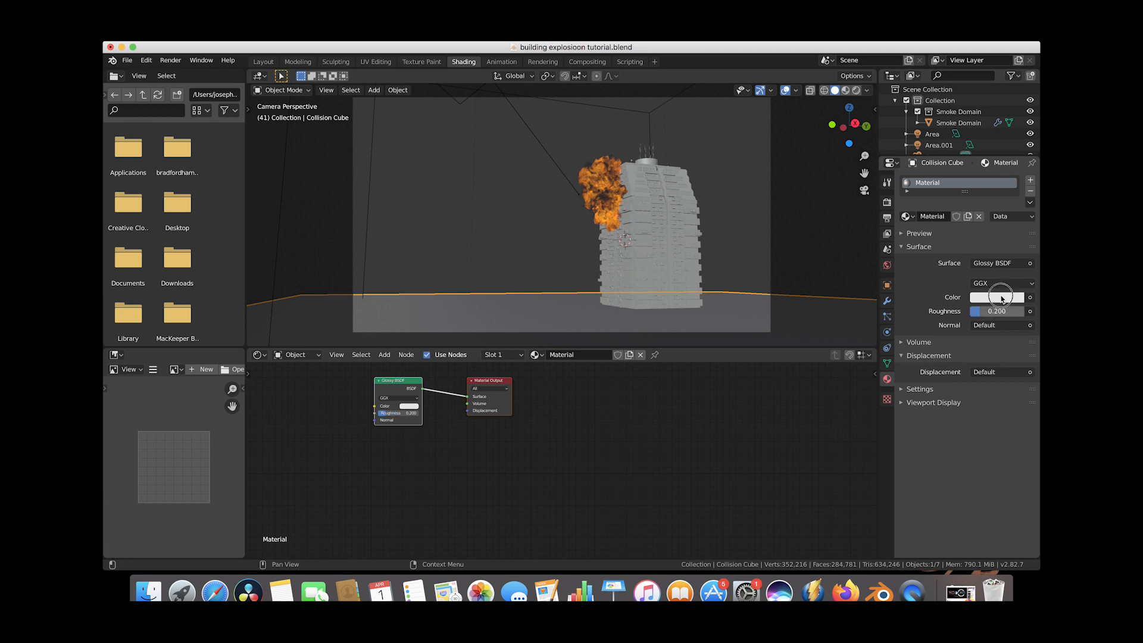
pyautogui.click(1003, 300)
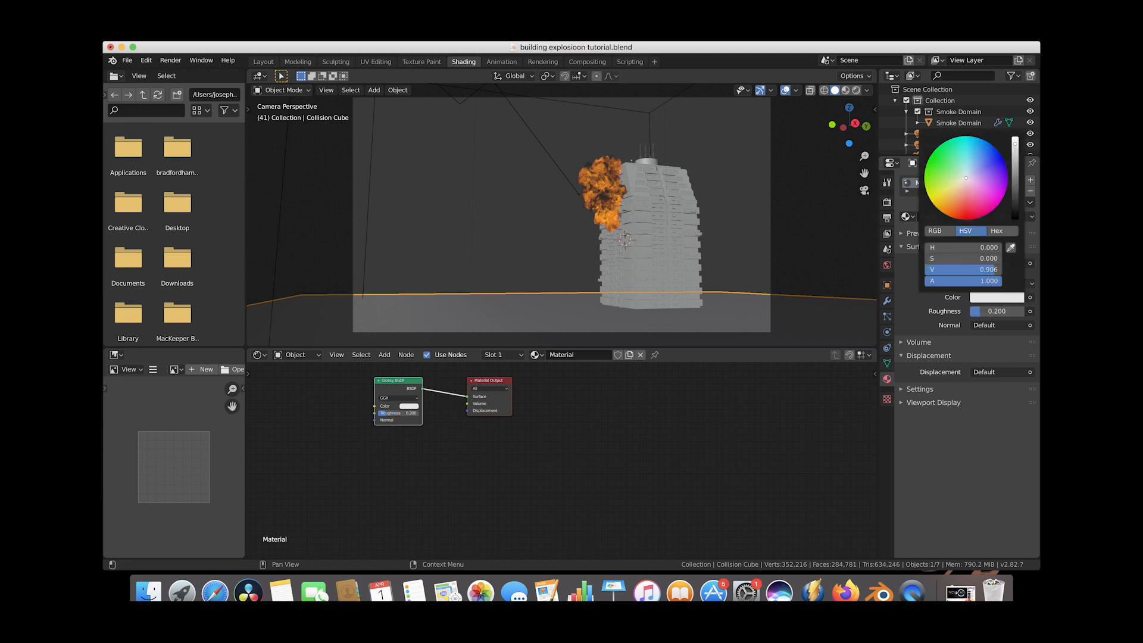
pyautogui.moveTo(1015, 144); pyautogui.dragTo(1015, 197)
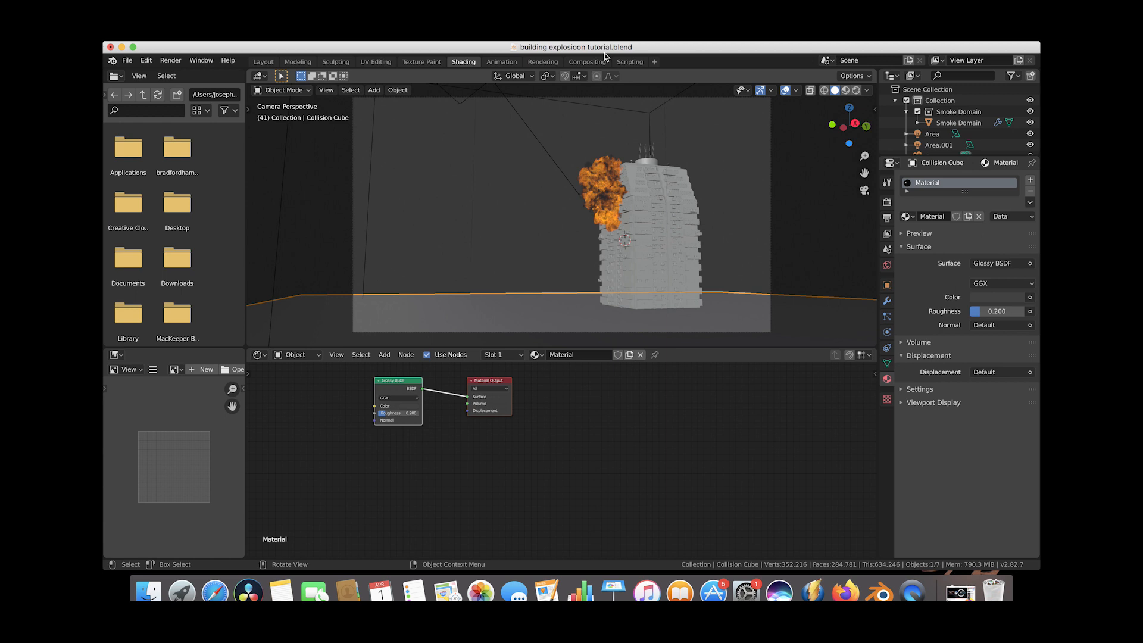
# Switch to the Layout workspace and view the scene through the active camera.
pyautogui.click(264, 62)
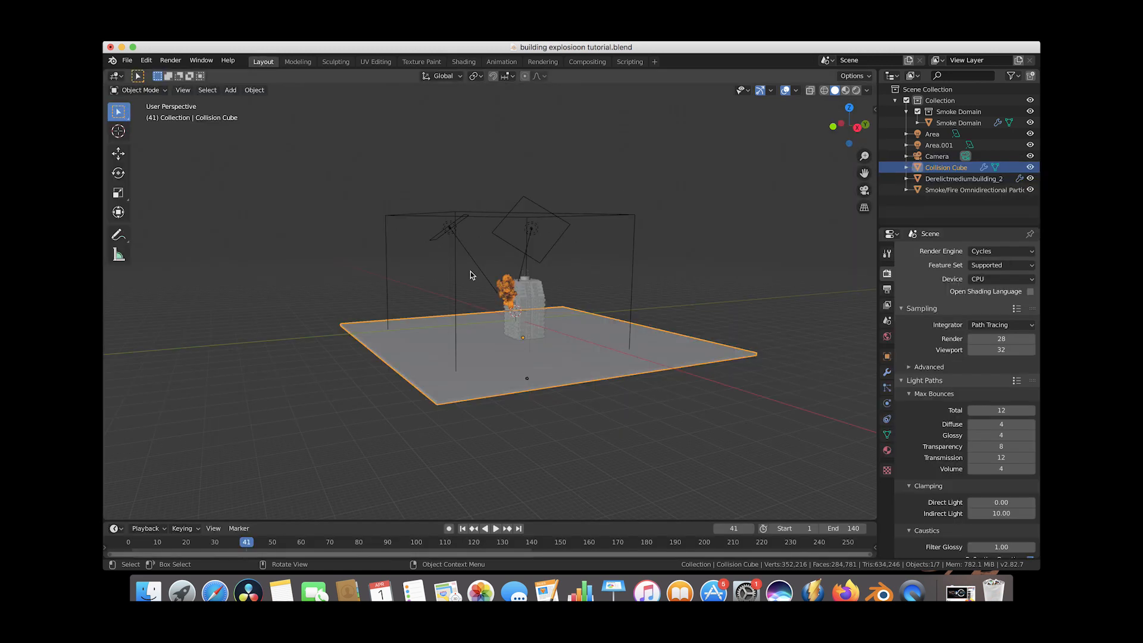
pyautogui.click(183, 90)
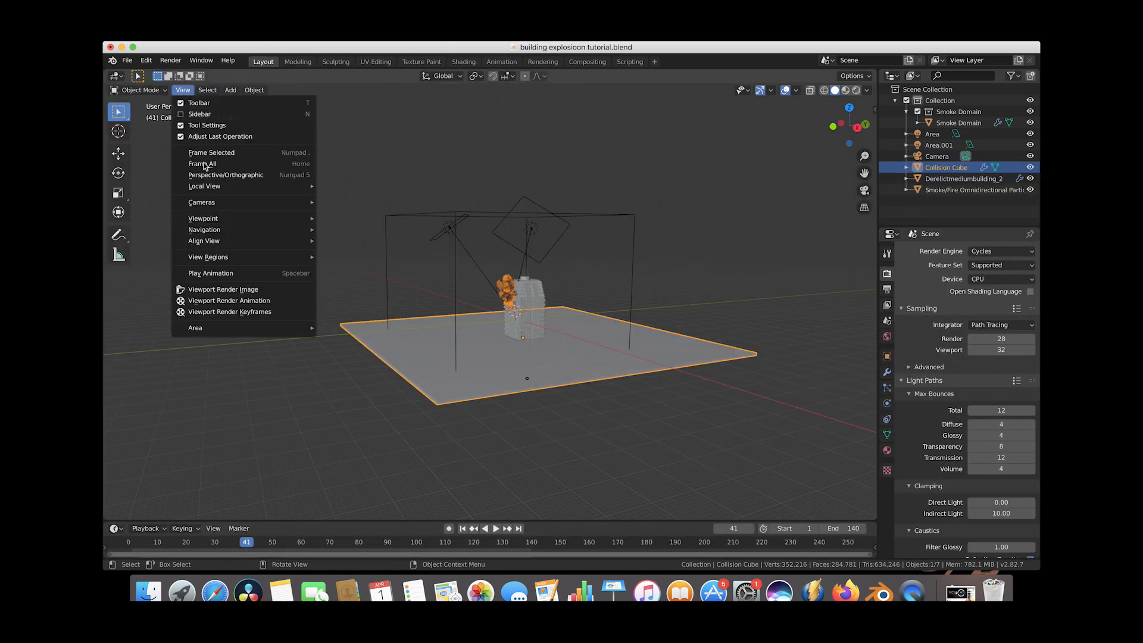
pyautogui.moveTo(214, 221)
pyautogui.click(380, 219)
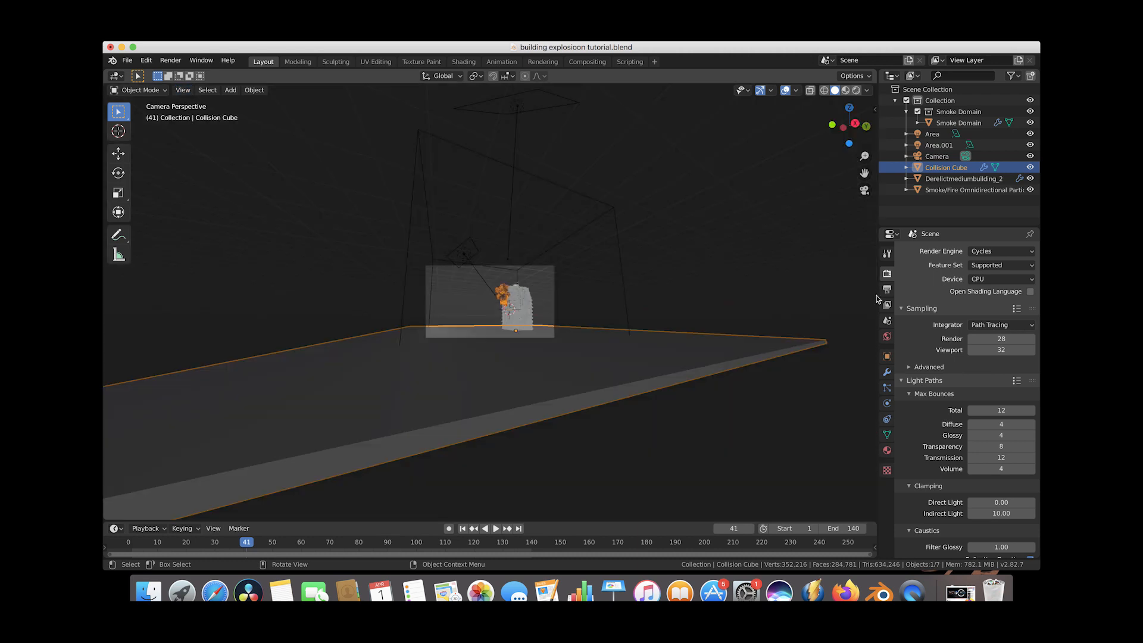
# Set the render samples to 14.
pyautogui.click(1000, 338)
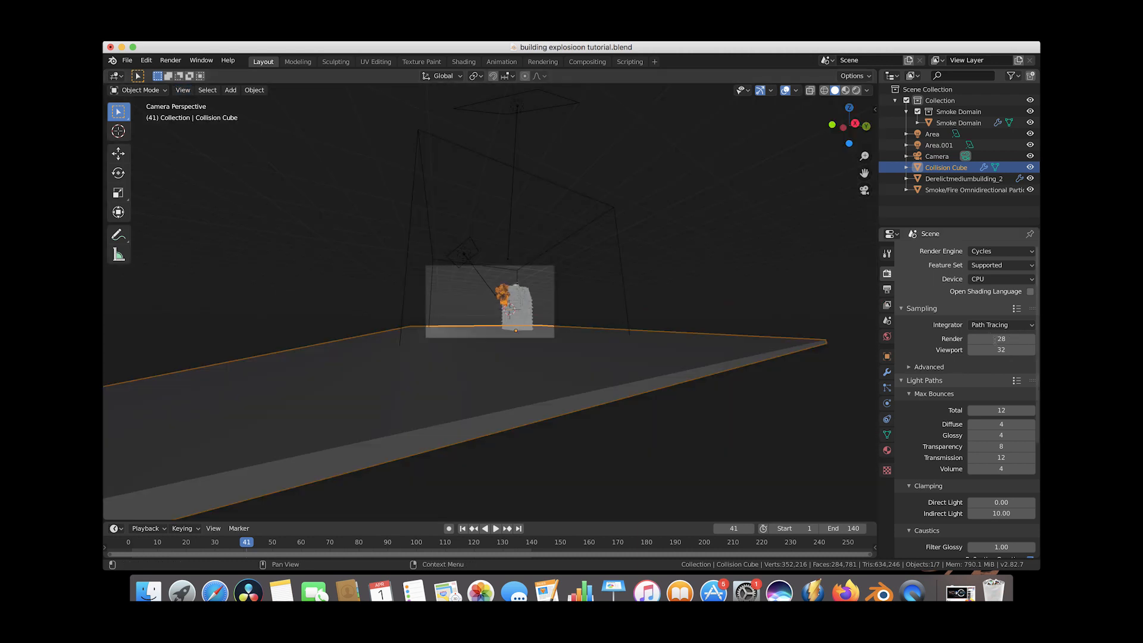
pyautogui.write('14')
pyautogui.press('Return')
# Set the output resolution scale to 95%.
pyautogui.click(888, 289)
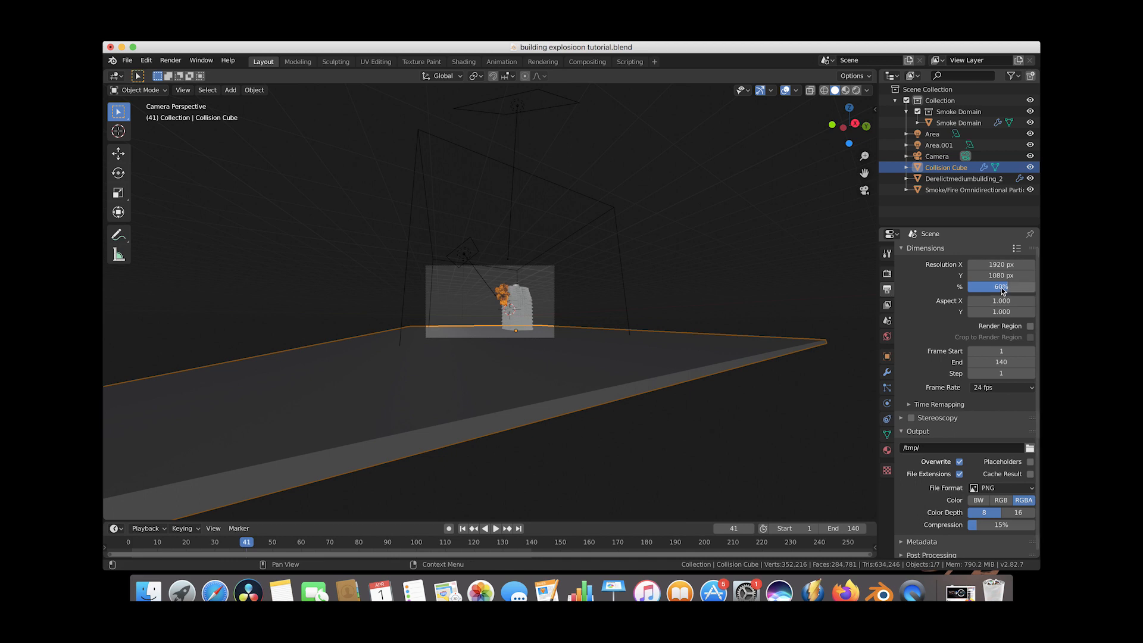
pyautogui.moveTo(981, 287); pyautogui.dragTo(1030, 287)
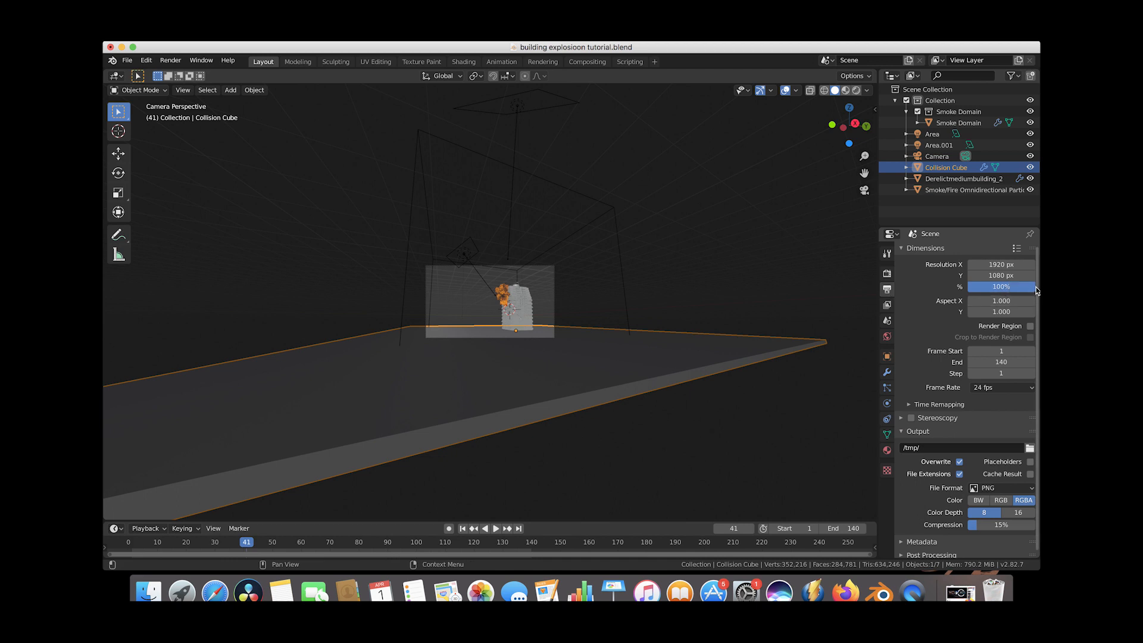
pyautogui.click(991, 287)
pyautogui.write('95')
pyautogui.press('Return')
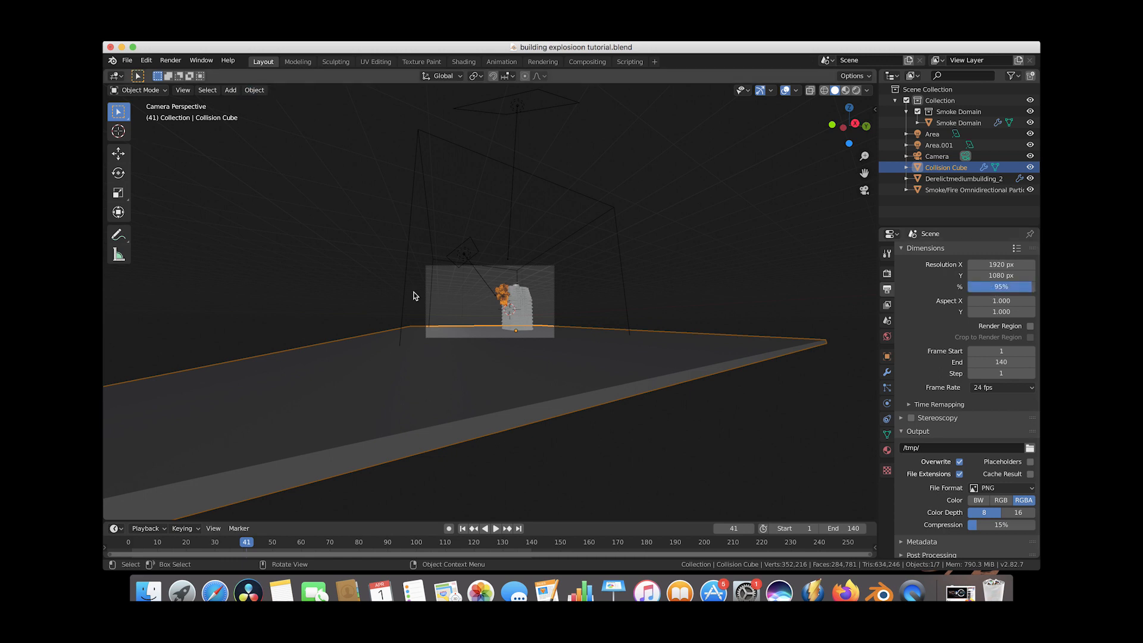
# Enable the Emission pass in the view layer passes.
pyautogui.click(887, 307)
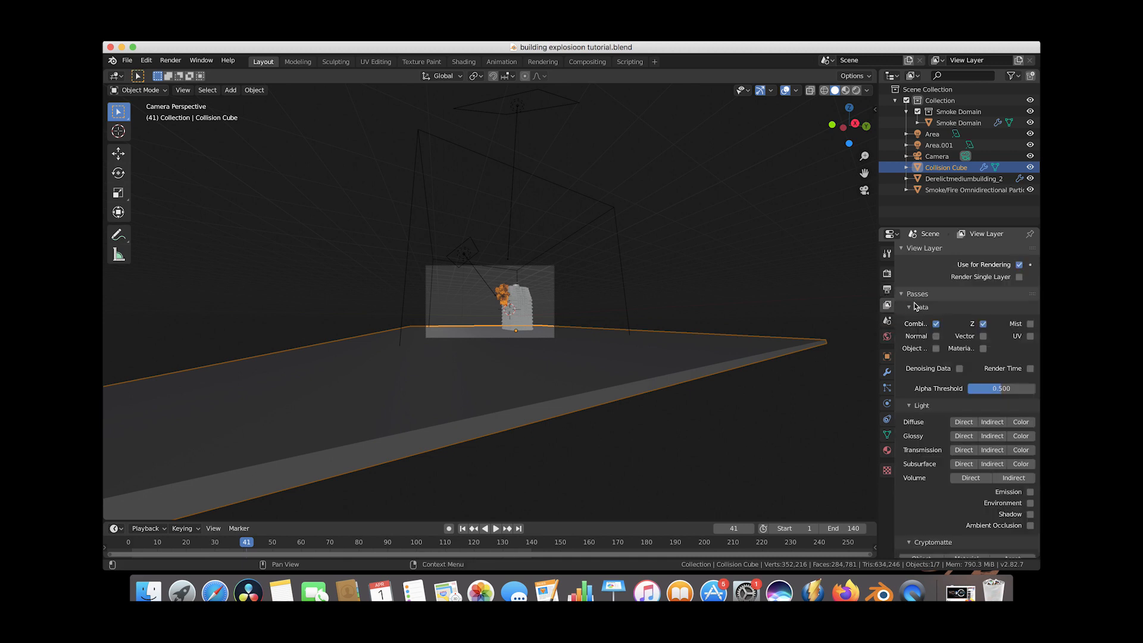
pyautogui.click(1031, 492)
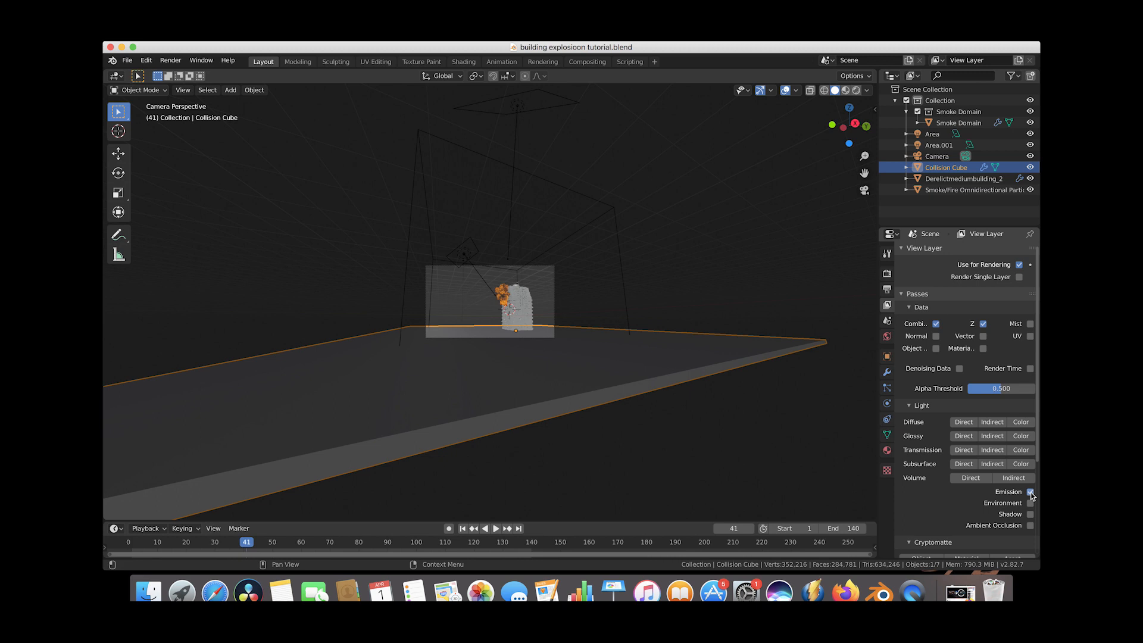
# Render the current frame as an image and close the render window.
pyautogui.click(173, 60)
pyautogui.click(178, 74)
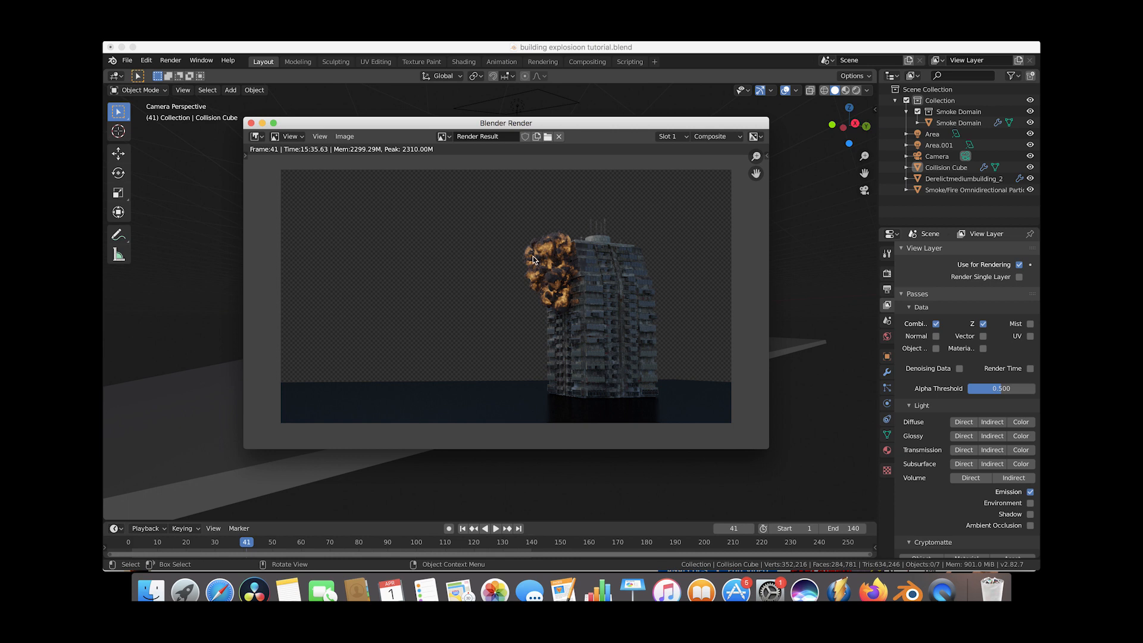
pyautogui.click(250, 122)
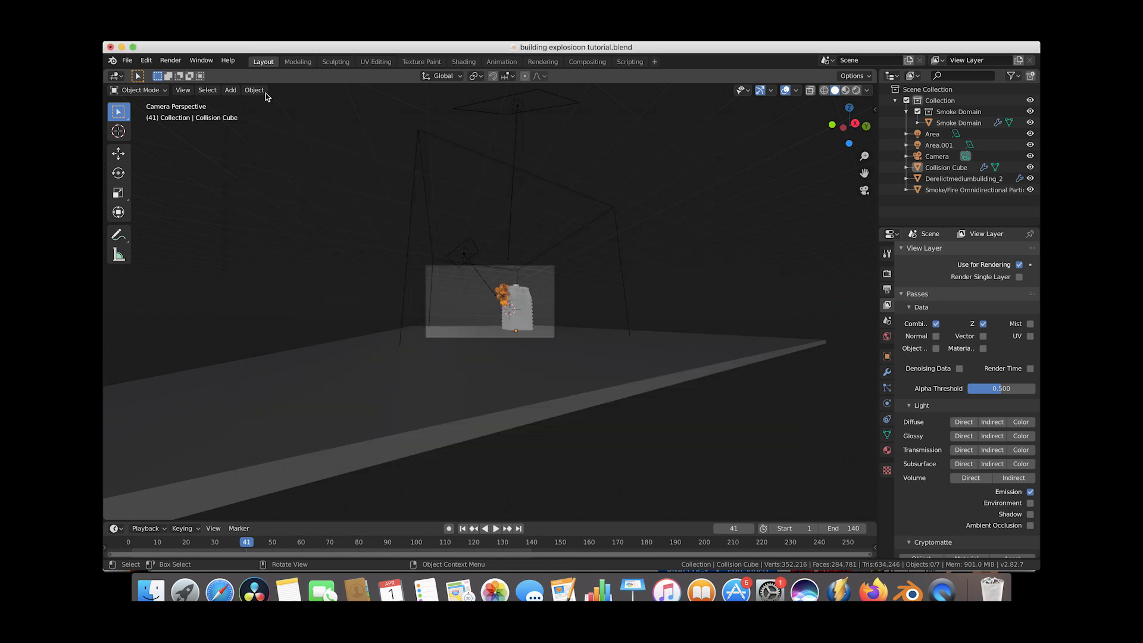
# Open the Compositing workspace and add a Viewer node fed by the Render Layers image output.
pyautogui.click(579, 64)
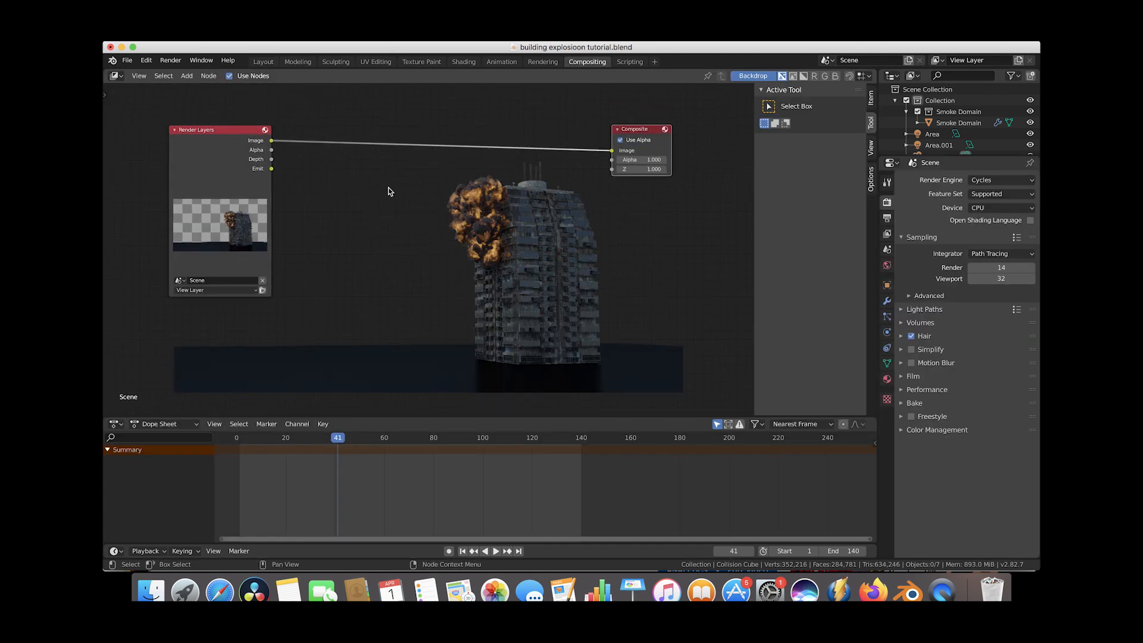
pyautogui.press('Home')
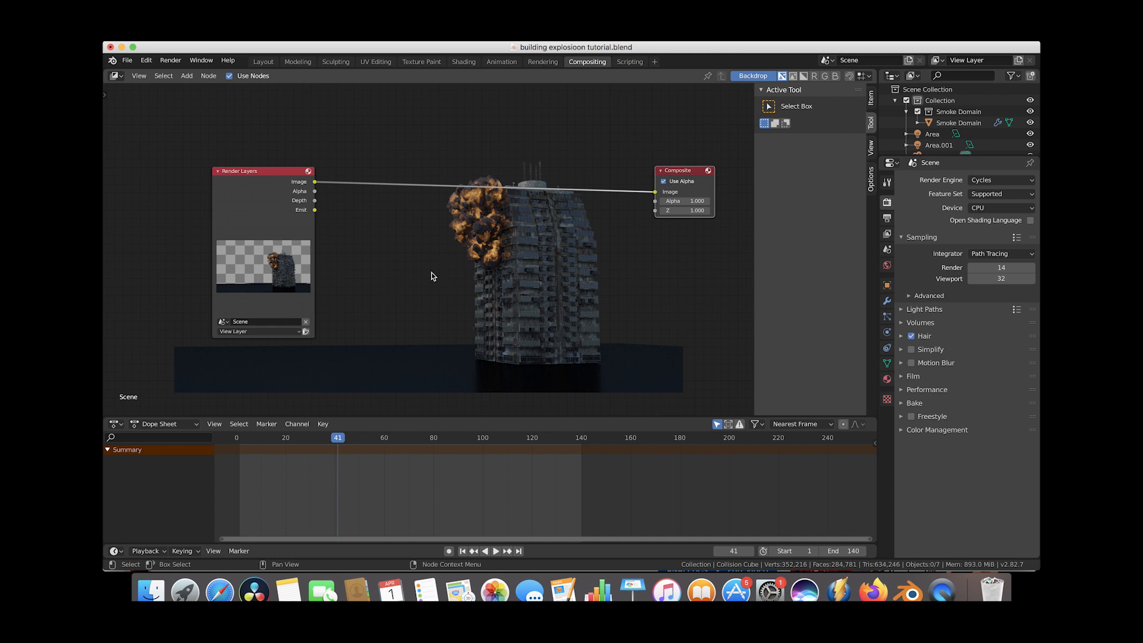
pyautogui.hotkey('shift', 'a')
pyautogui.moveTo(446, 242)
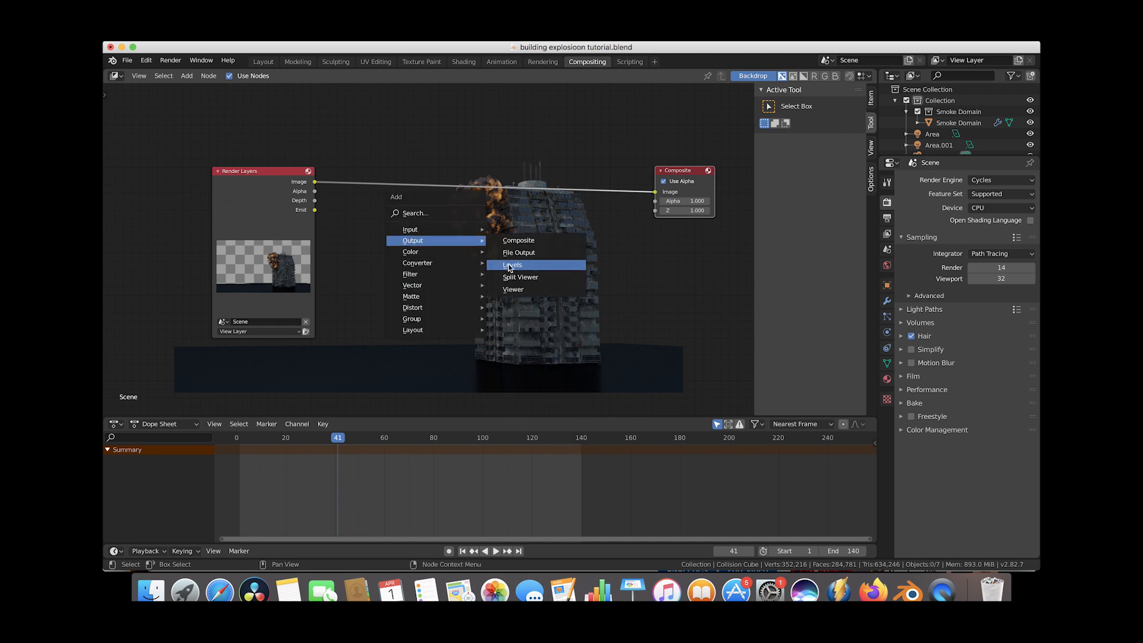
pyautogui.click(514, 290)
pyautogui.click(670, 256)
pyautogui.moveTo(316, 185); pyautogui.dragTo(640, 260)
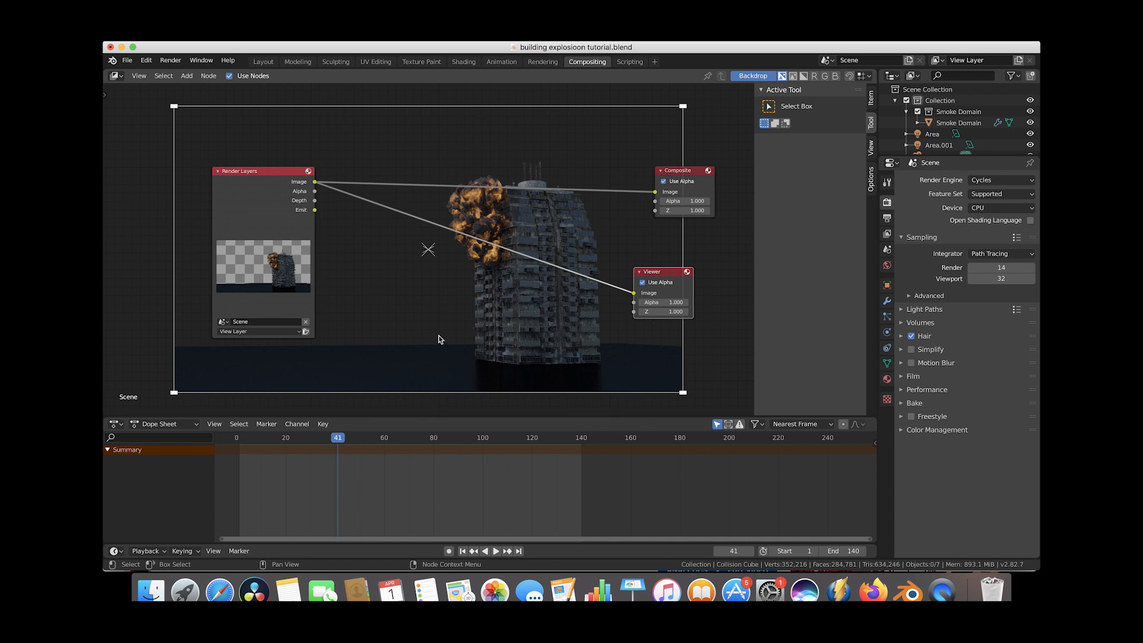
# Insert a Glare node before the Viewer, set to Fog Glow with a threshold of 0.1.
pyautogui.hotkey('shift', 'a')
pyautogui.moveTo(407, 322)
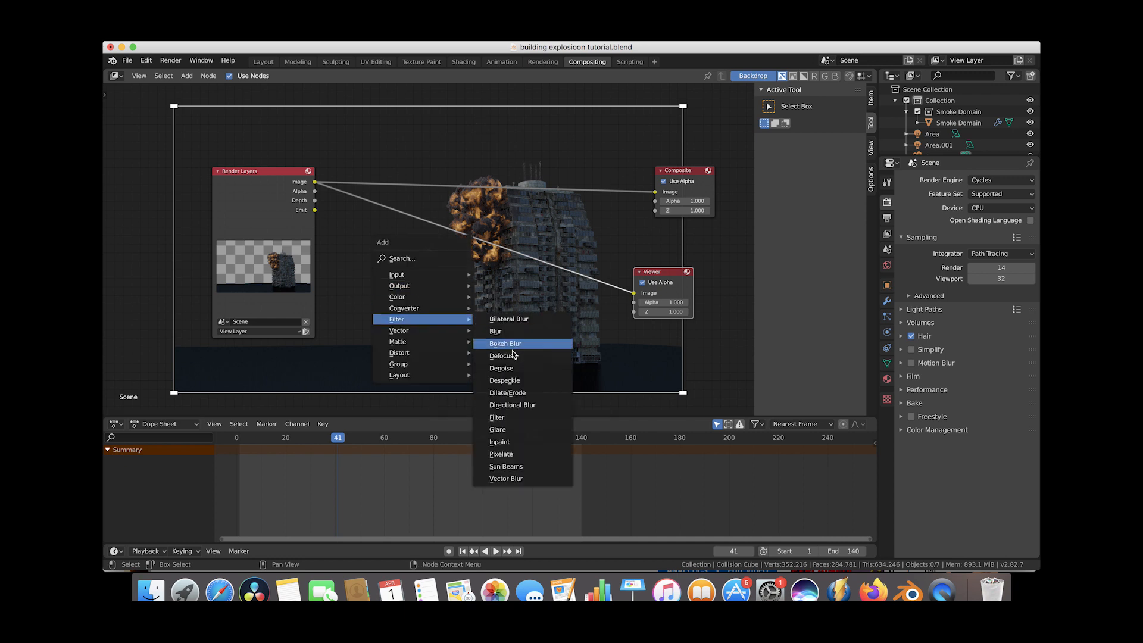
pyautogui.click(498, 429)
pyautogui.click(477, 224)
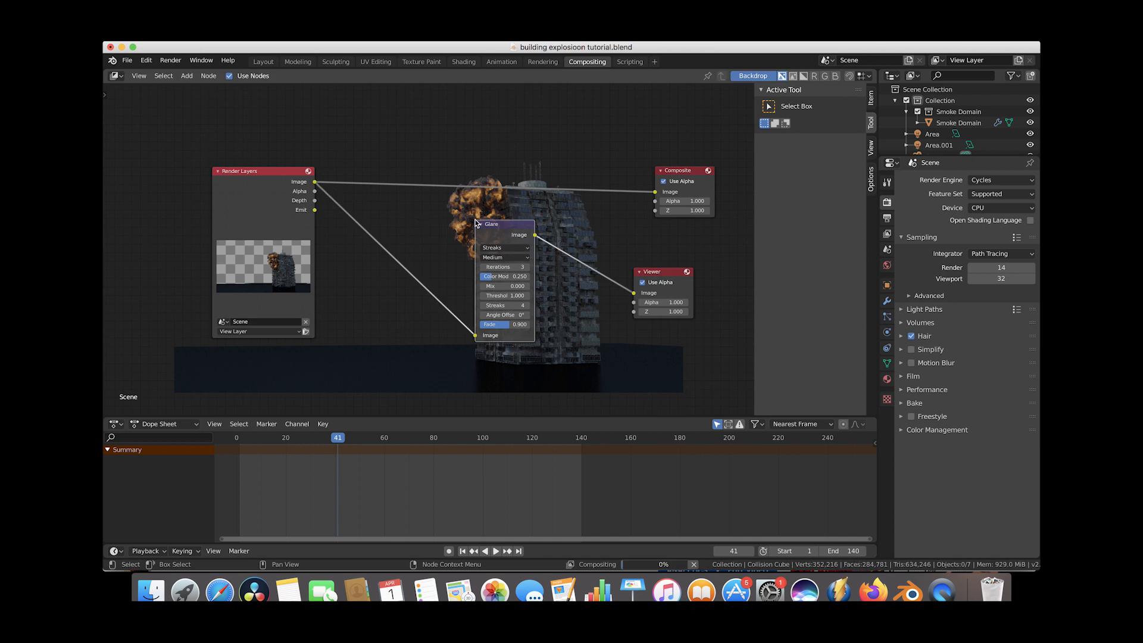
pyautogui.click(496, 249)
pyautogui.click(502, 277)
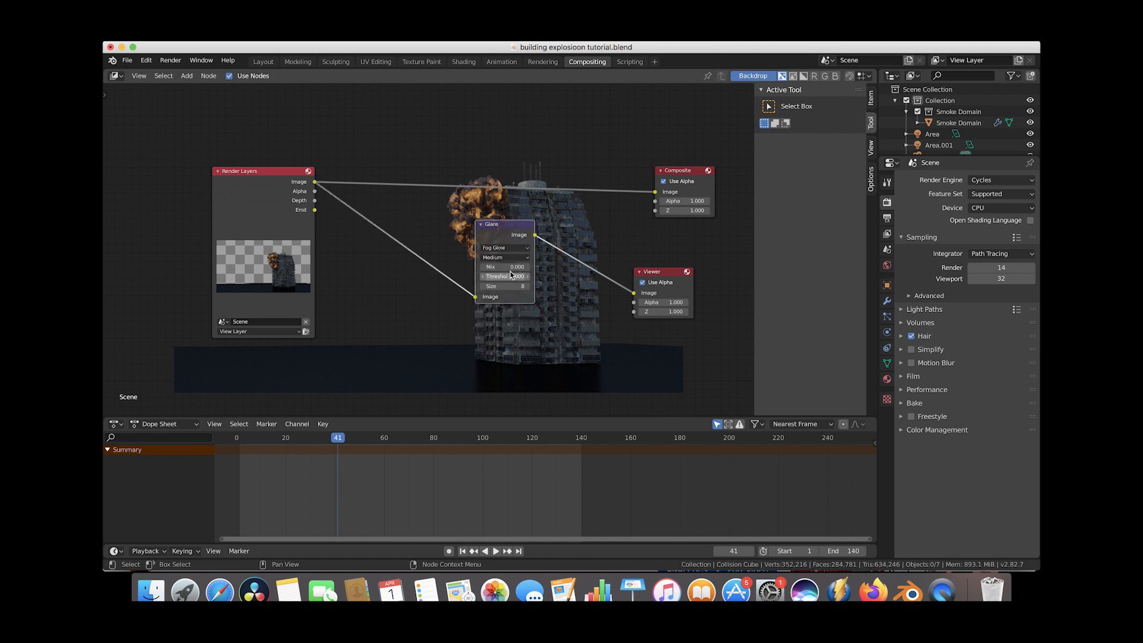
pyautogui.click(506, 277)
pyautogui.write('0.1')
pyautogui.press('Return')
# Duplicate the Fog Glow Glare node so three glare nodes are chained in series.
pyautogui.moveTo(502, 237); pyautogui.dragTo(557, 268)
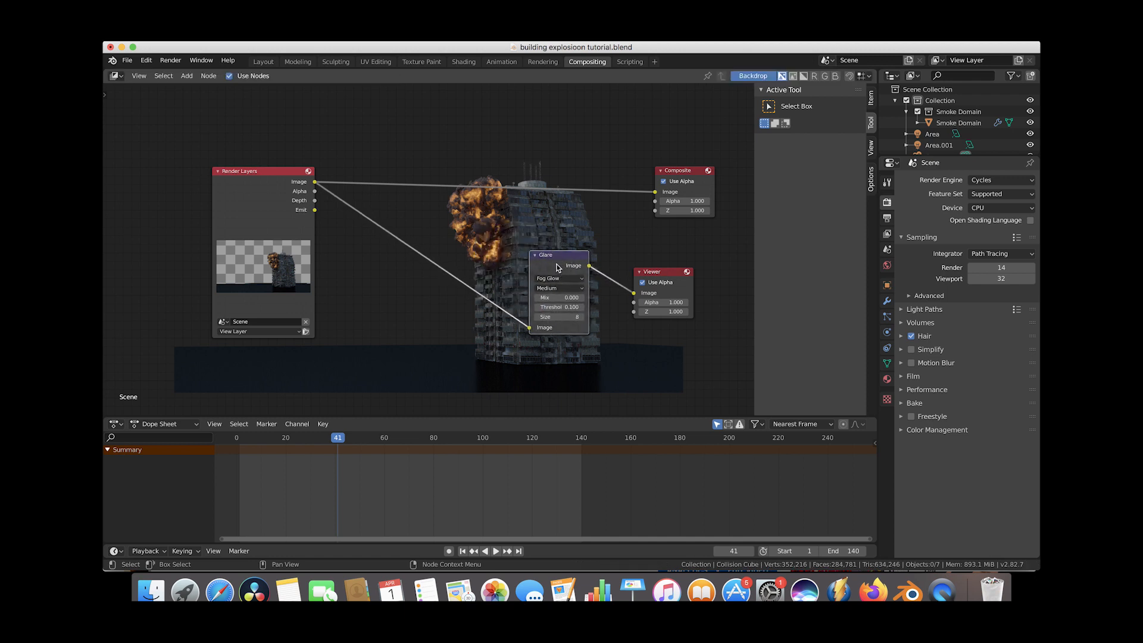
pyautogui.scroll(5, 556, 267)
pyautogui.scroll(-7, 557, 268)
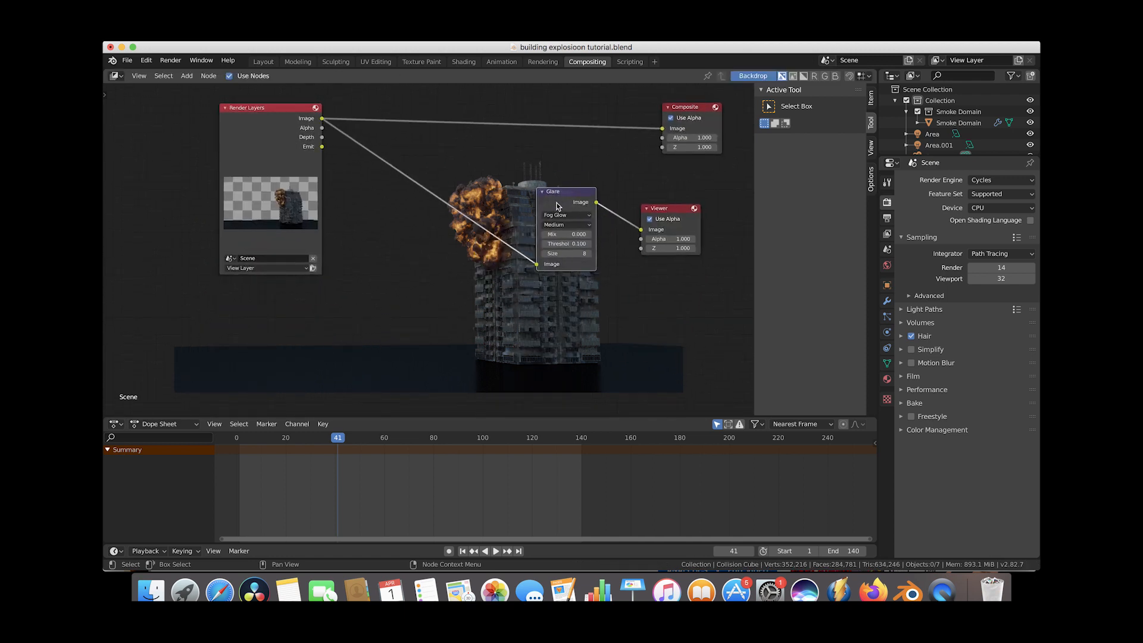
pyautogui.hotkey('shift', 'd')
pyautogui.click(484, 208)
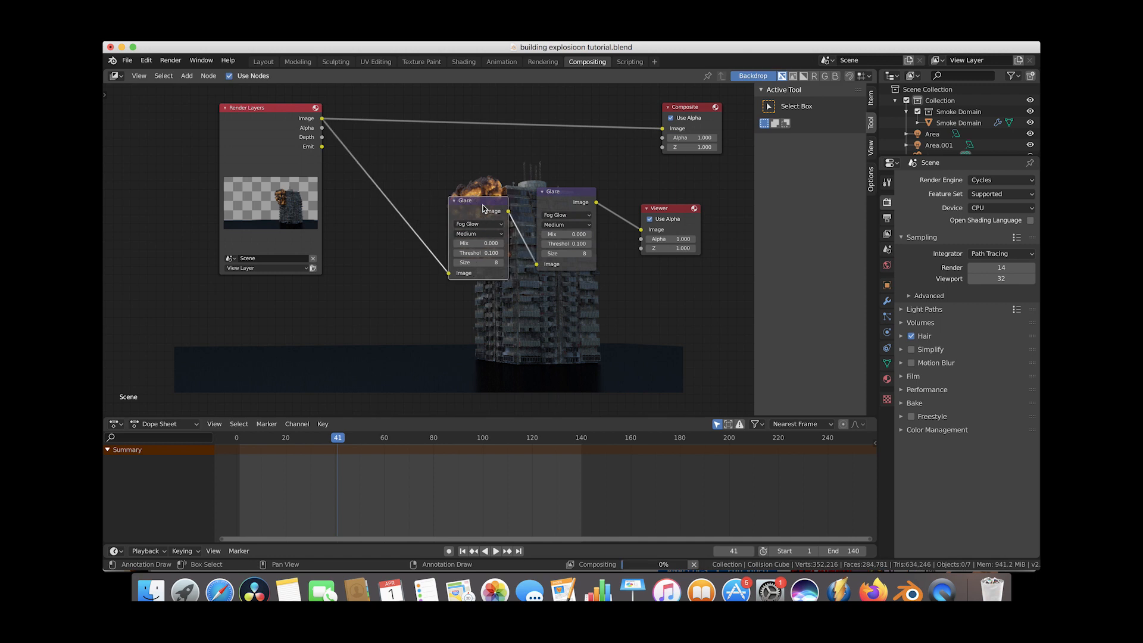
pyautogui.click(357, 134)
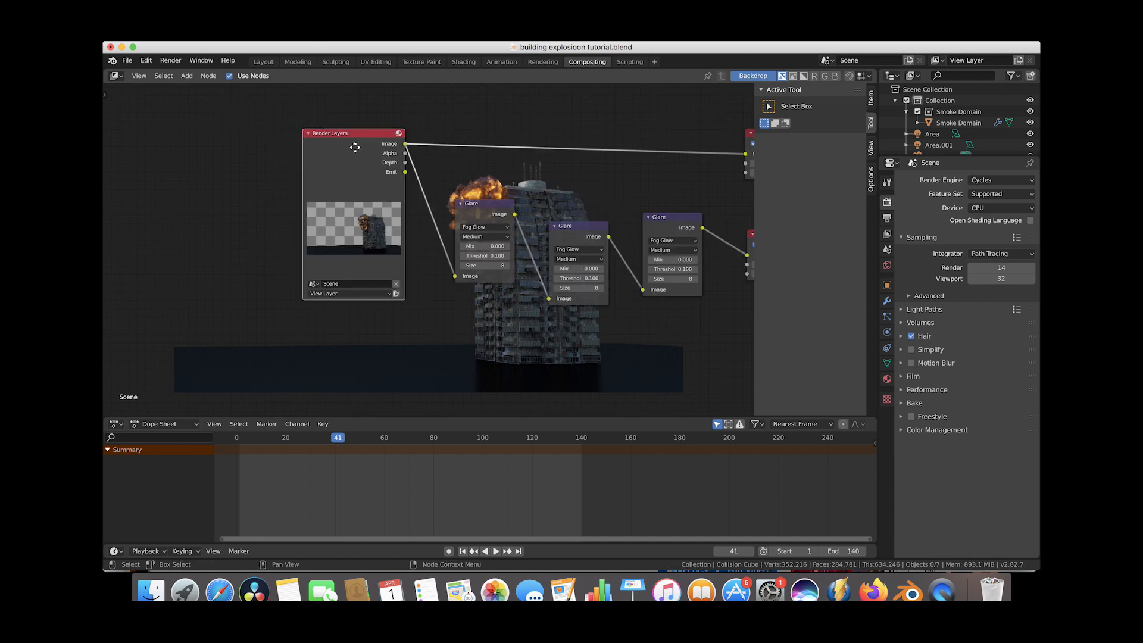
pyautogui.moveTo(353, 144); pyautogui.dragTo(266, 155)
# Move the Render Layers node aside and add an Image input node below it.
pyautogui.scroll(-6, 369, 280)
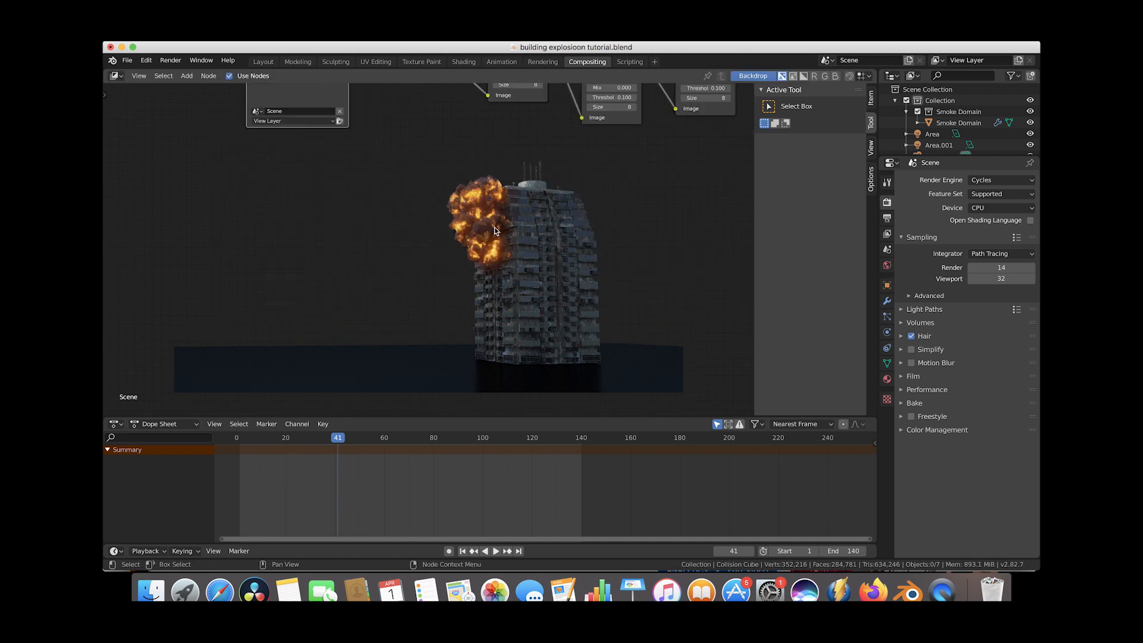
pyautogui.scroll(5, 463, 188)
pyautogui.scroll(3, 496, 242)
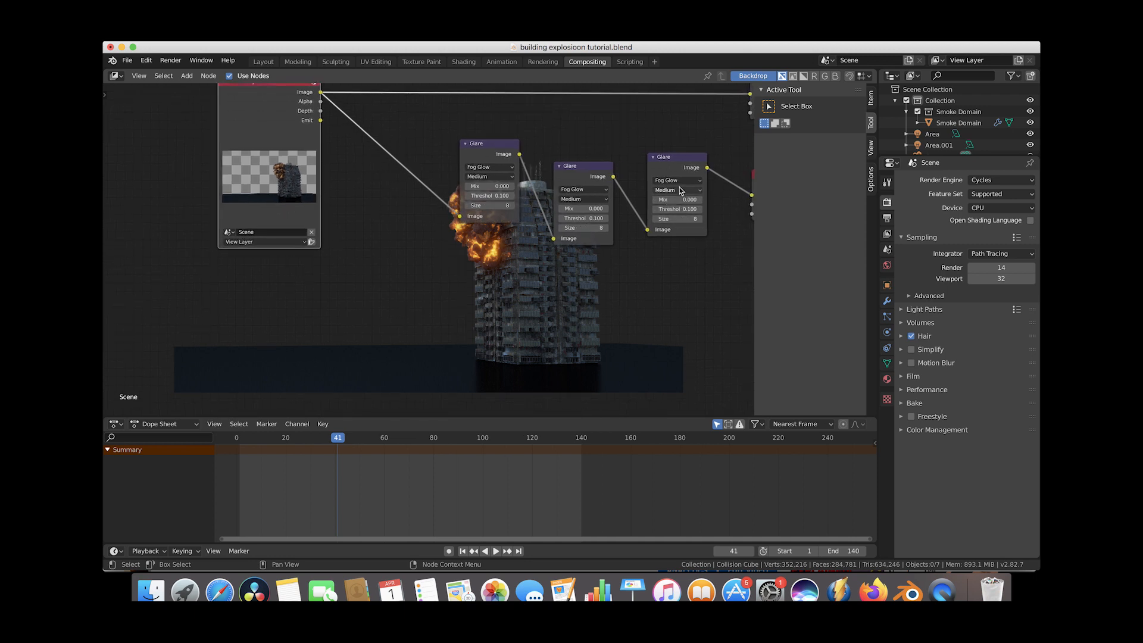
pyautogui.scroll(-6, 532, 194)
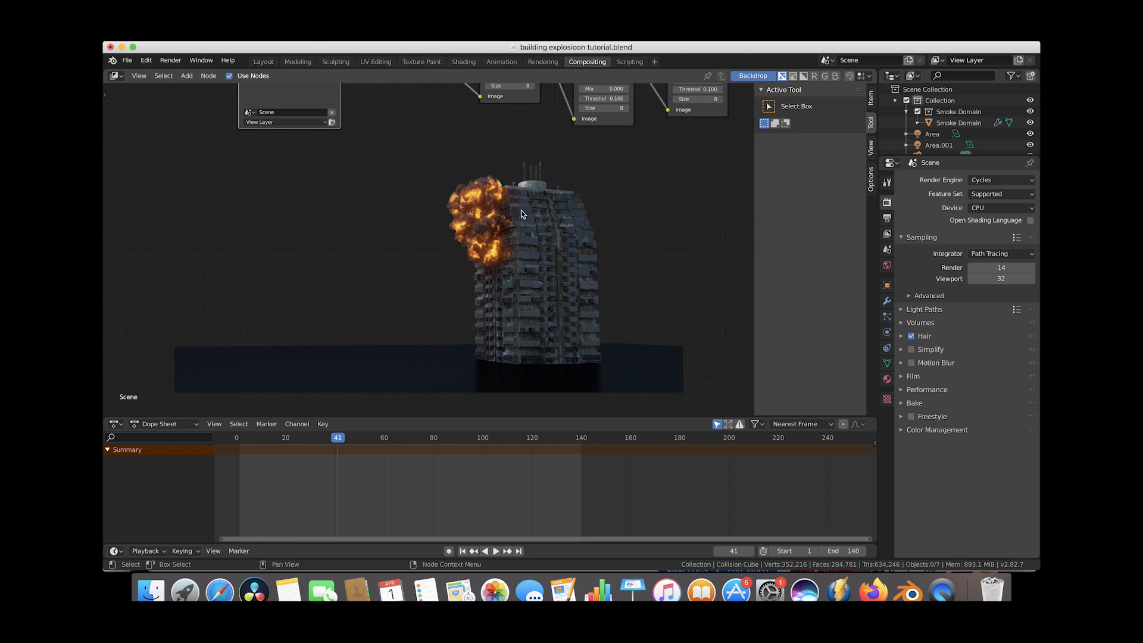
pyautogui.scroll(8, 549, 202)
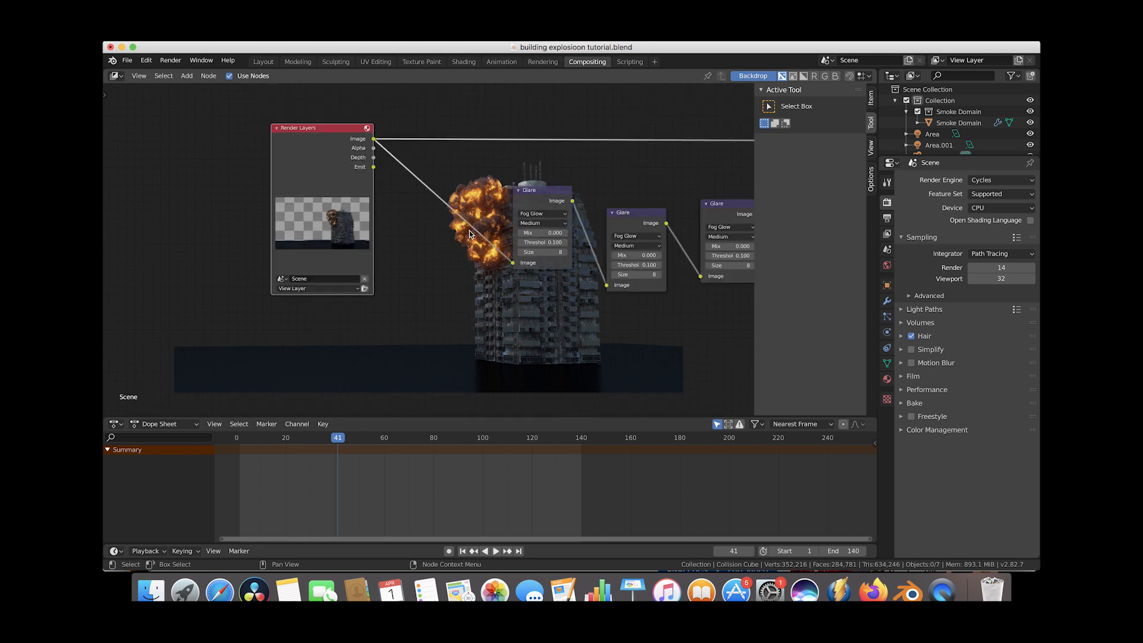
pyautogui.press('g')
pyautogui.click(296, 220)
pyautogui.hotkey('shift', 'a')
pyautogui.moveTo(305, 331)
pyautogui.moveTo(287, 288)
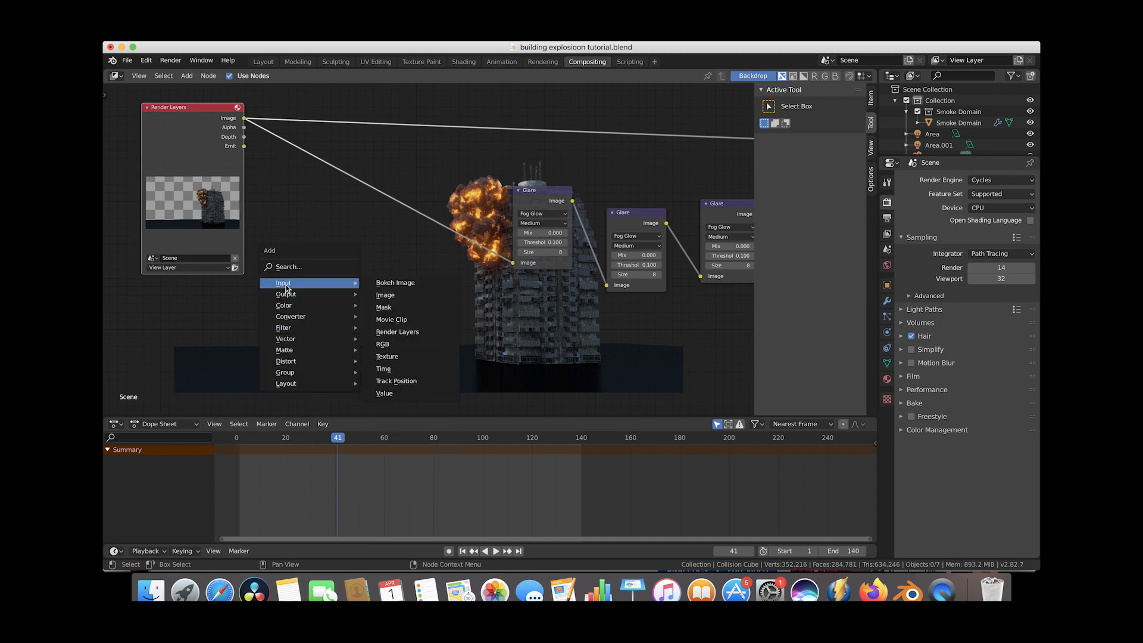
pyautogui.click(388, 296)
pyautogui.click(228, 332)
# Move the Viewer node lower to make room in the node tree.
pyautogui.hscroll(-2, 227, 333)
pyautogui.scroll(-2, 227, 333)
pyautogui.keyDown('ctrl'); pyautogui.scroll(-2, 227, 332); pyautogui.keyUp('ctrl')
pyautogui.hscroll(5, 465, 303)
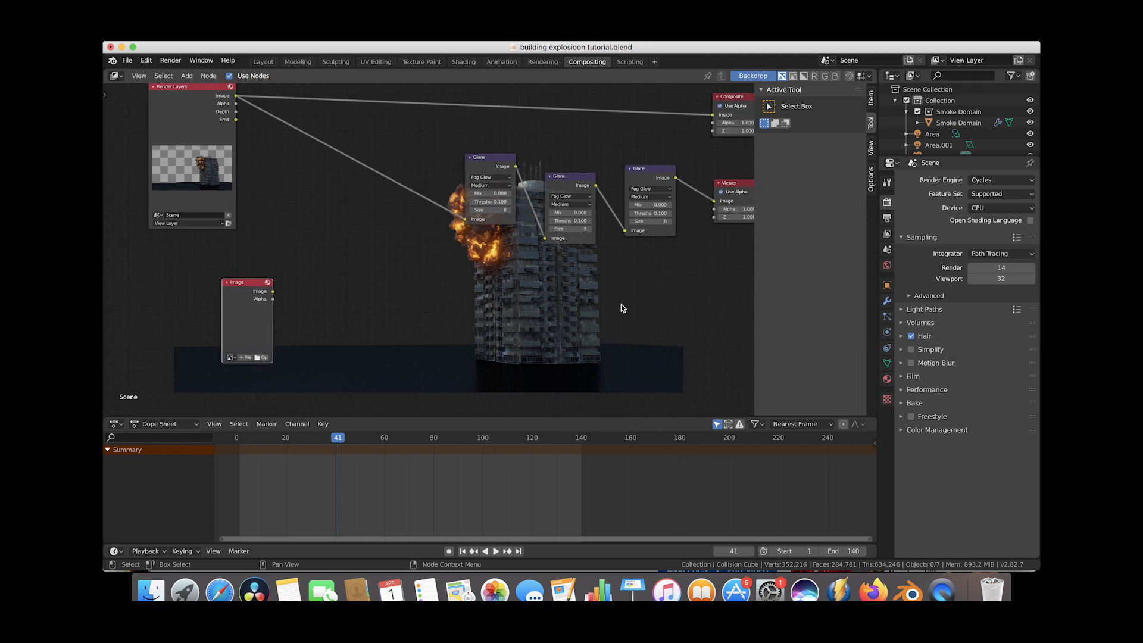
pyautogui.hscroll(2, 675, 306)
pyautogui.click(578, 187)
pyautogui.press('g')
pyautogui.click(637, 332)
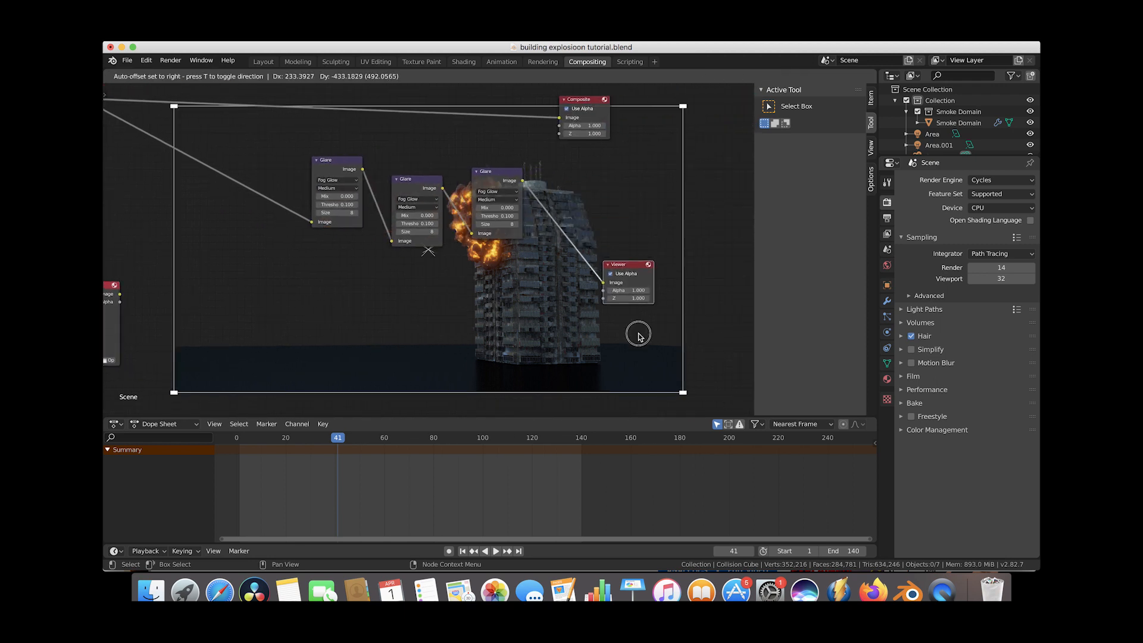
# Insert an Alpha Over node before the Viewer and connect the glare chain and Image node into it.
pyautogui.hotkey('shift', 'a')
pyautogui.moveTo(504, 373)
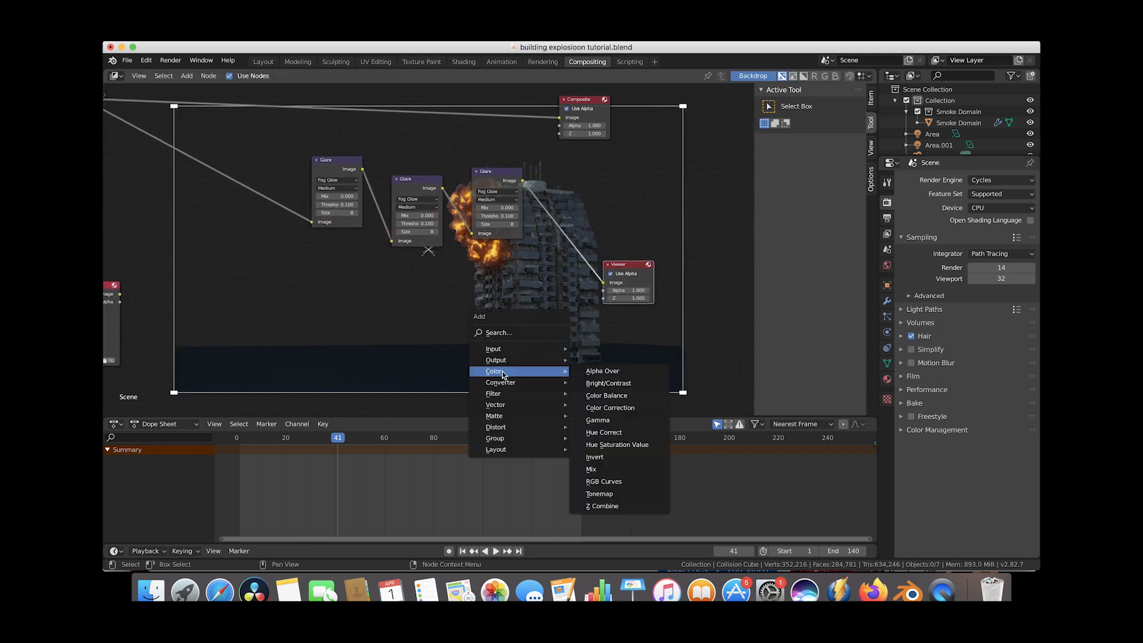
pyautogui.click(602, 371)
pyautogui.click(532, 289)
pyautogui.hscroll(-3, 532, 289)
pyautogui.moveTo(583, 177); pyautogui.dragTo(592, 331)
pyautogui.moveTo(643, 296); pyautogui.dragTo(668, 278)
pyautogui.moveTo(606, 299); pyautogui.dragTo(716, 257)
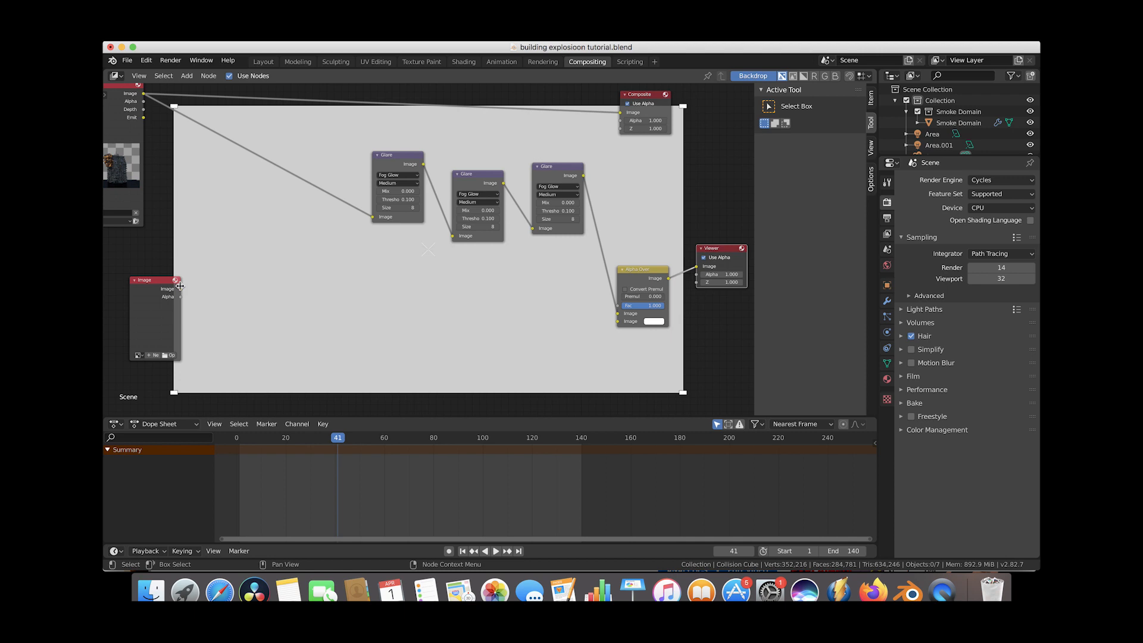
pyautogui.moveTo(180, 292); pyautogui.dragTo(618, 321)
# Load thunderstorm-3430471.jpg from Downloads into the Image node and link it to Alpha Over's first image input.
pyautogui.hscroll(-5, 319, 316)
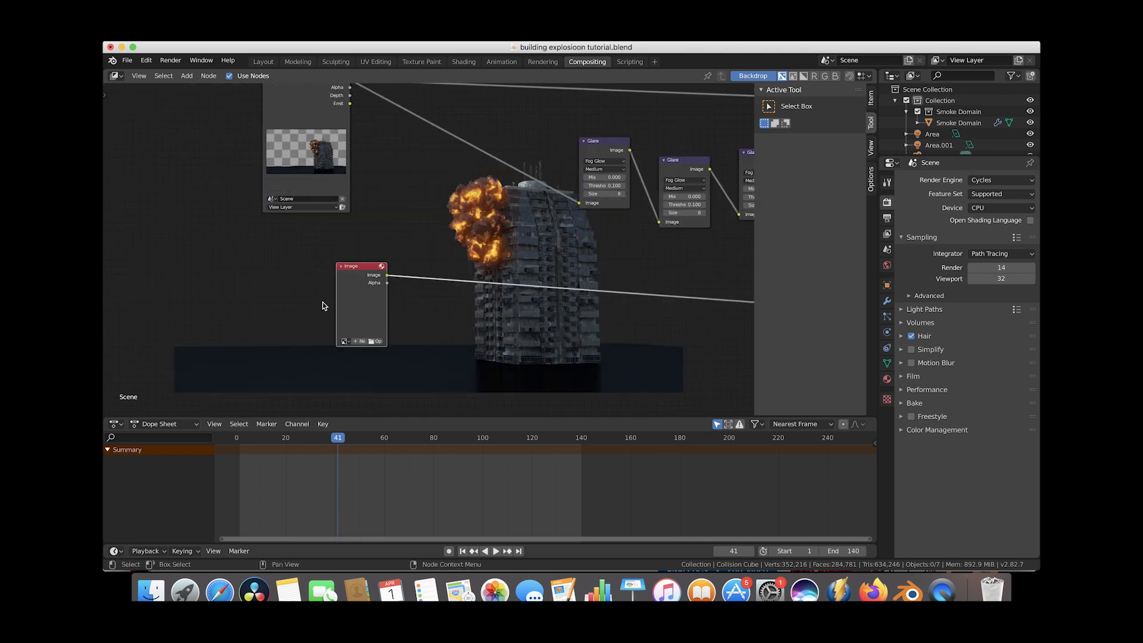
pyautogui.click(382, 341)
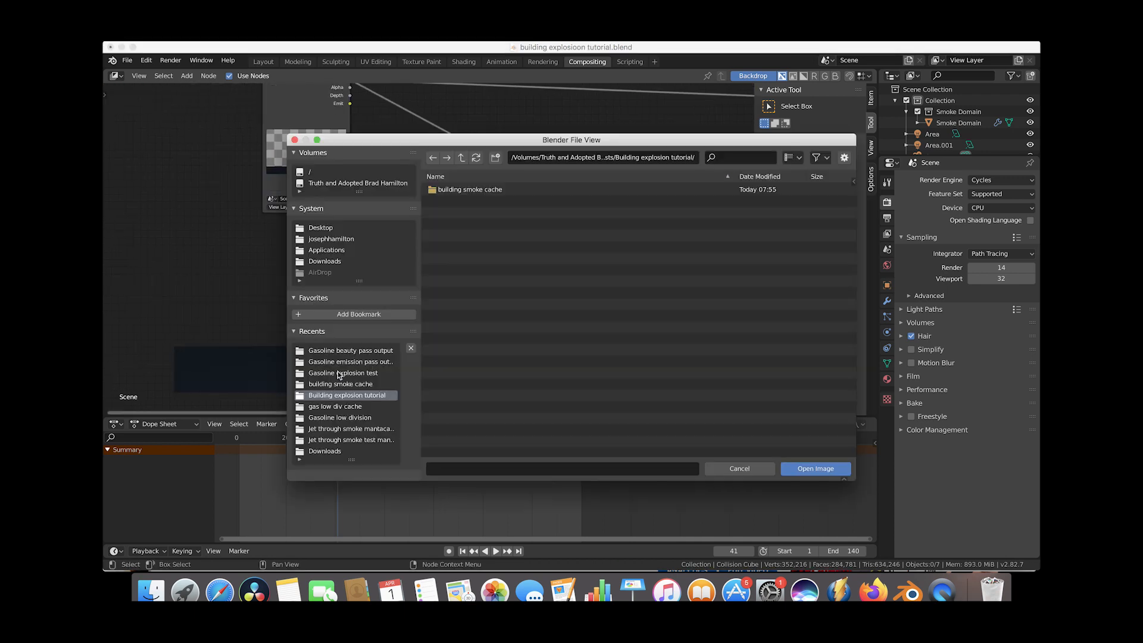
pyautogui.click(325, 261)
pyautogui.scroll(-10, 557, 347)
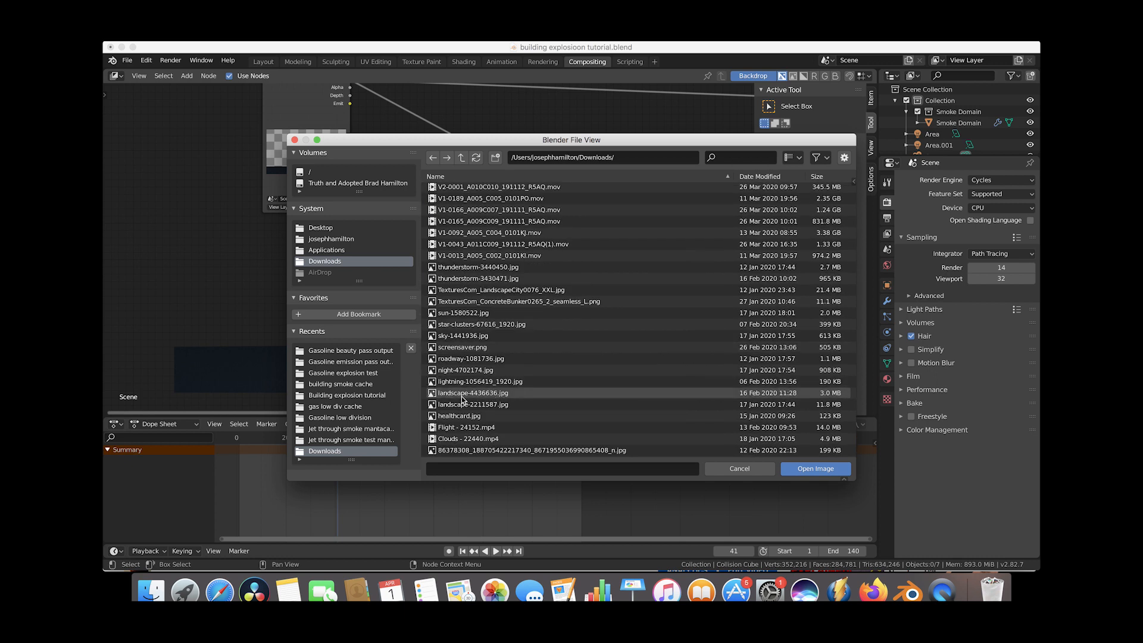
pyautogui.click(454, 278)
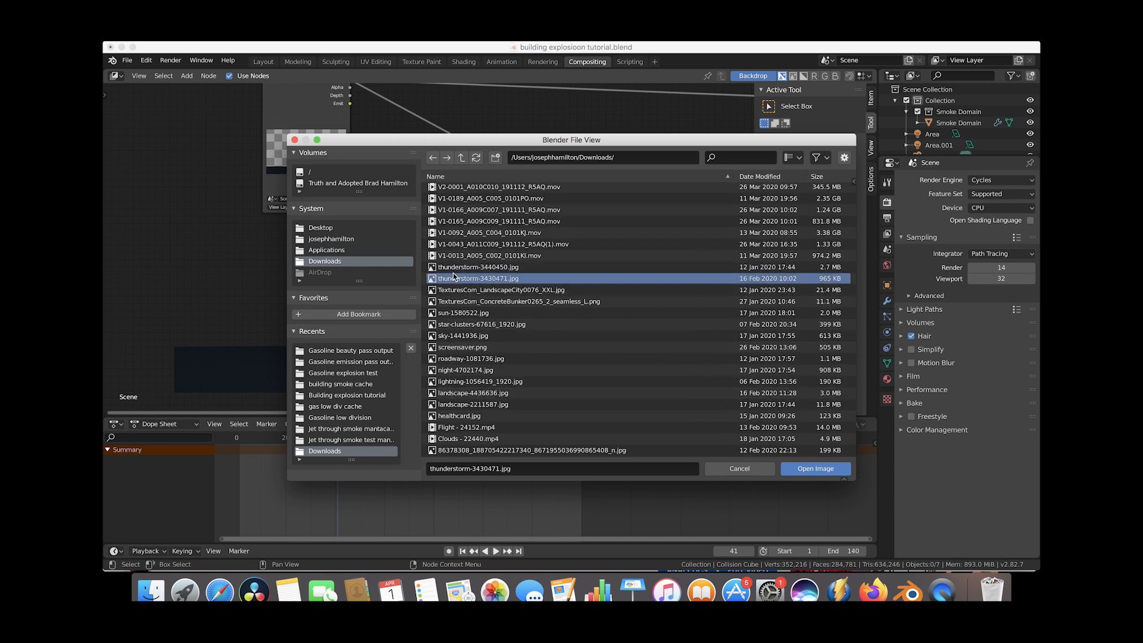
pyautogui.click(827, 469)
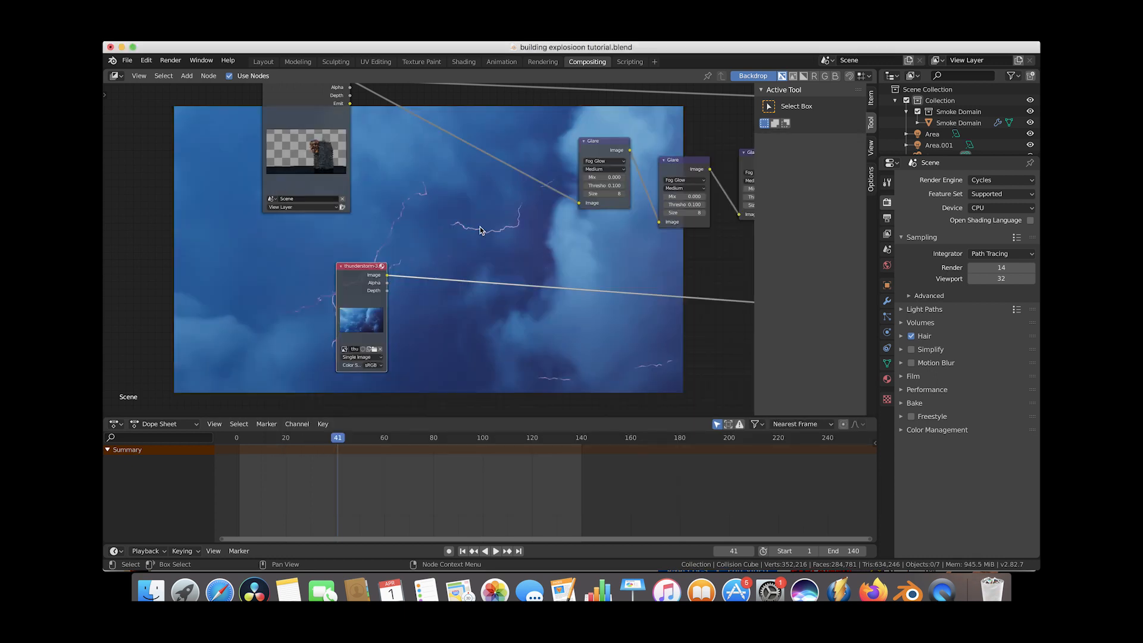
pyautogui.hscroll(10, 480, 227)
pyautogui.moveTo(593, 313); pyautogui.dragTo(593, 304)
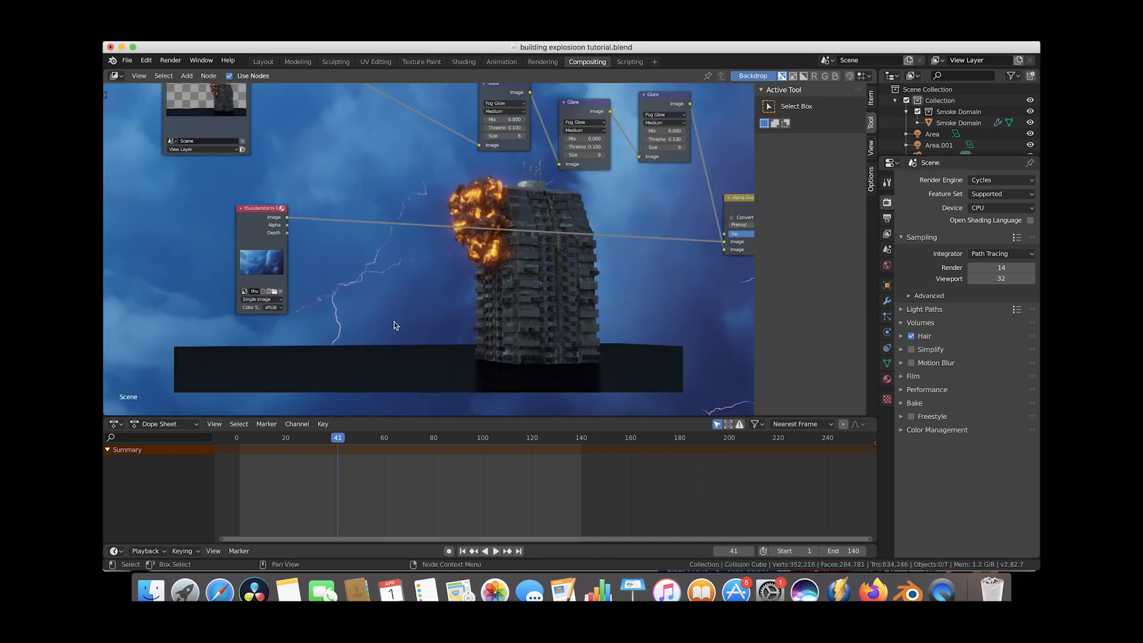
# Insert a Scale node between the thunderstorm image and Alpha Over, set to Render Size.
pyautogui.hotkey('shift', 'a')
pyautogui.moveTo(394, 323)
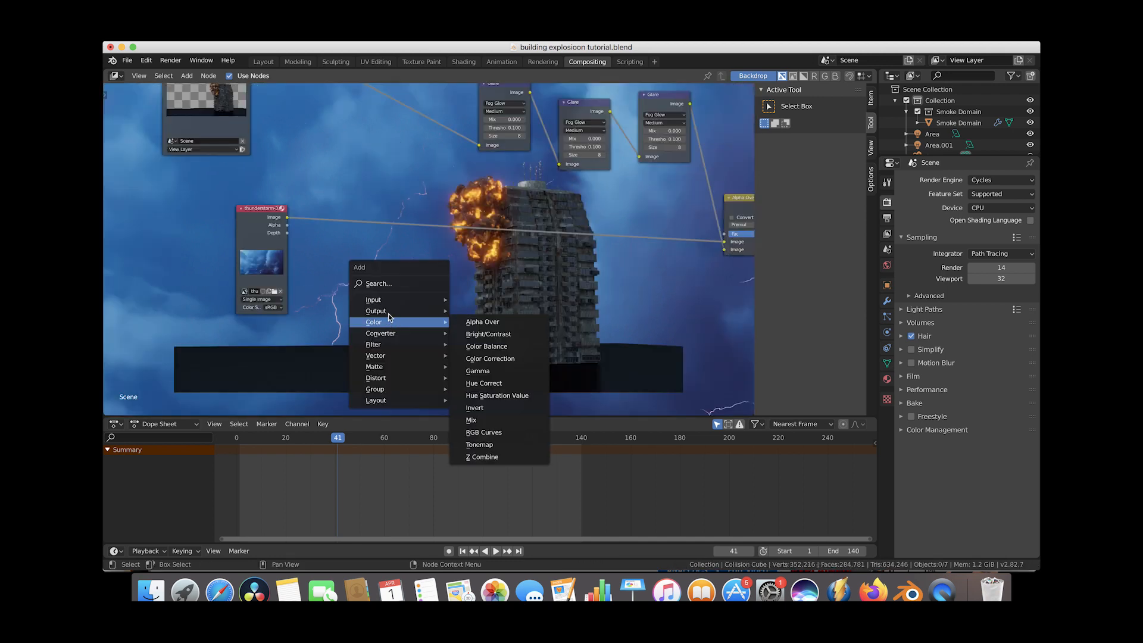
pyautogui.moveTo(381, 382)
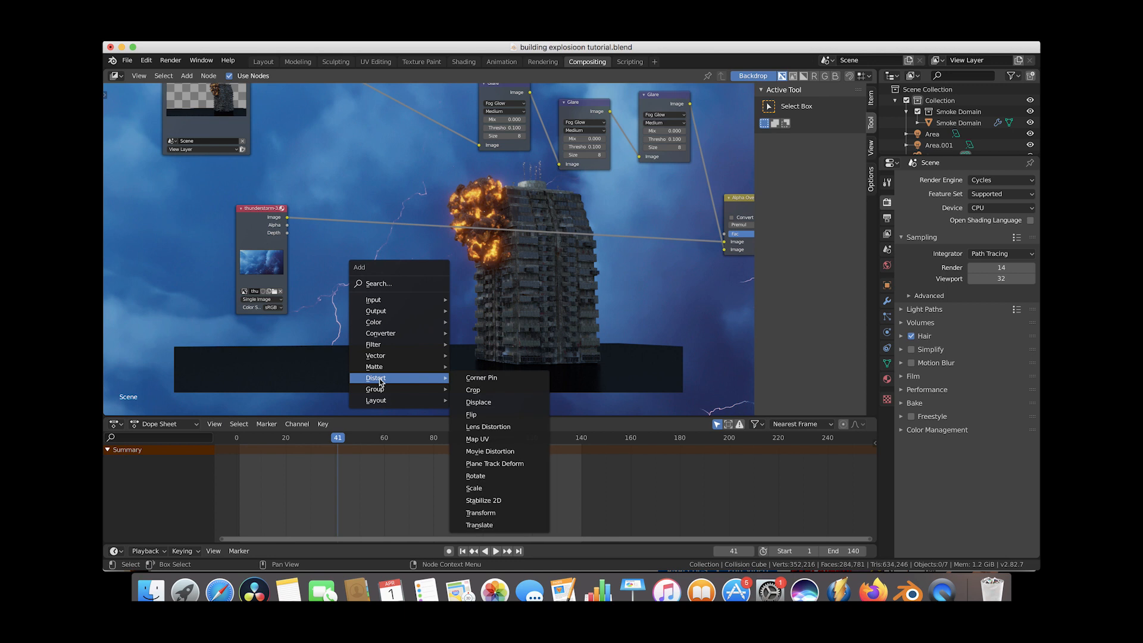
pyautogui.click(474, 488)
pyautogui.click(409, 209)
pyautogui.click(408, 209)
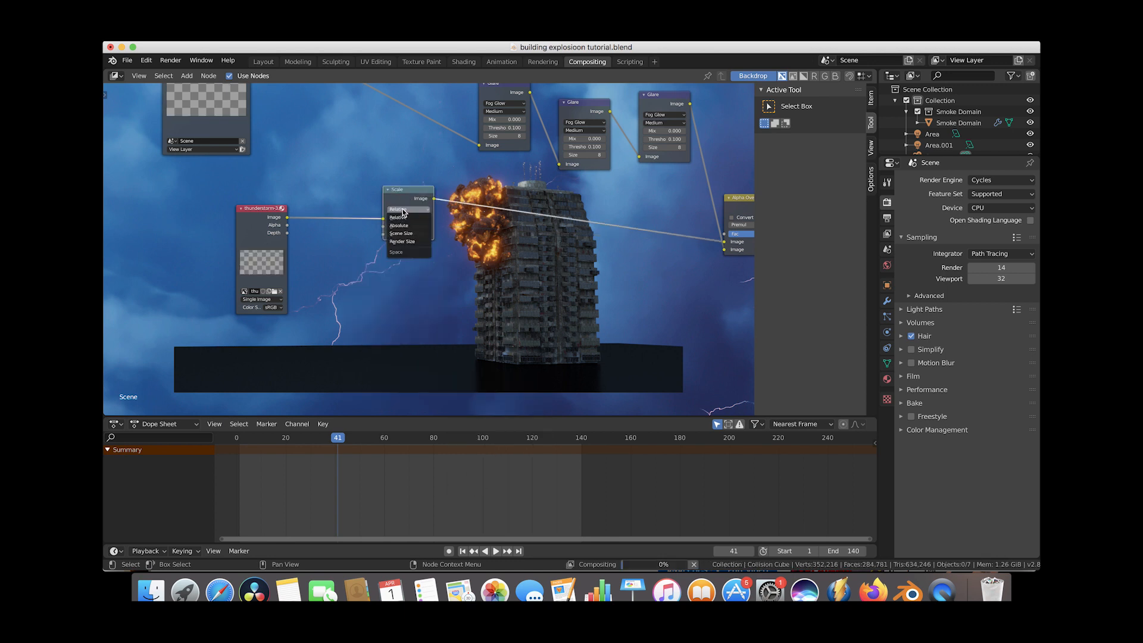
pyautogui.click(407, 241)
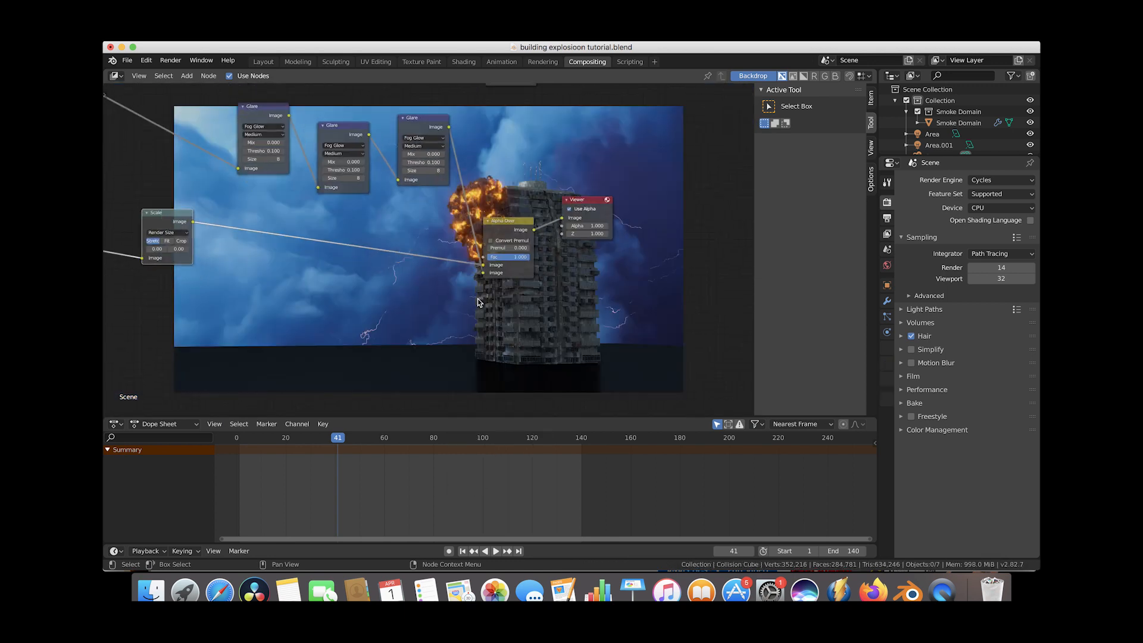
pyautogui.scroll(-10, 477, 302)
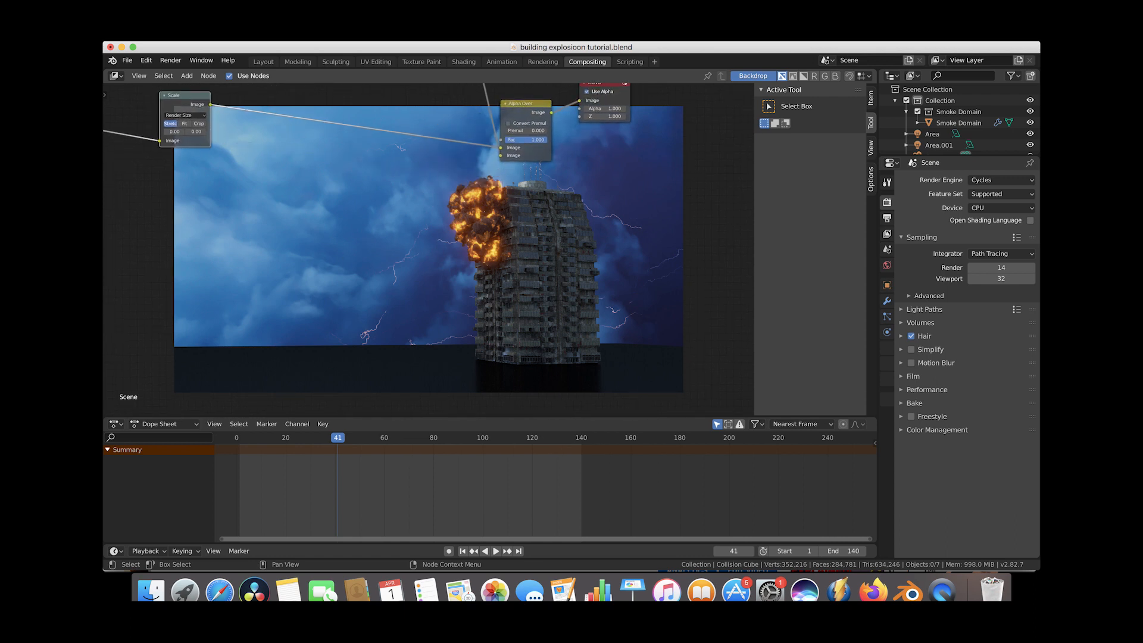
pyautogui.keyDown('ctrl'); pyautogui.scroll(2, 481, 266); pyautogui.keyUp('ctrl')
pyautogui.scroll(10, 481, 266)
pyautogui.hscroll(-10, 481, 266)
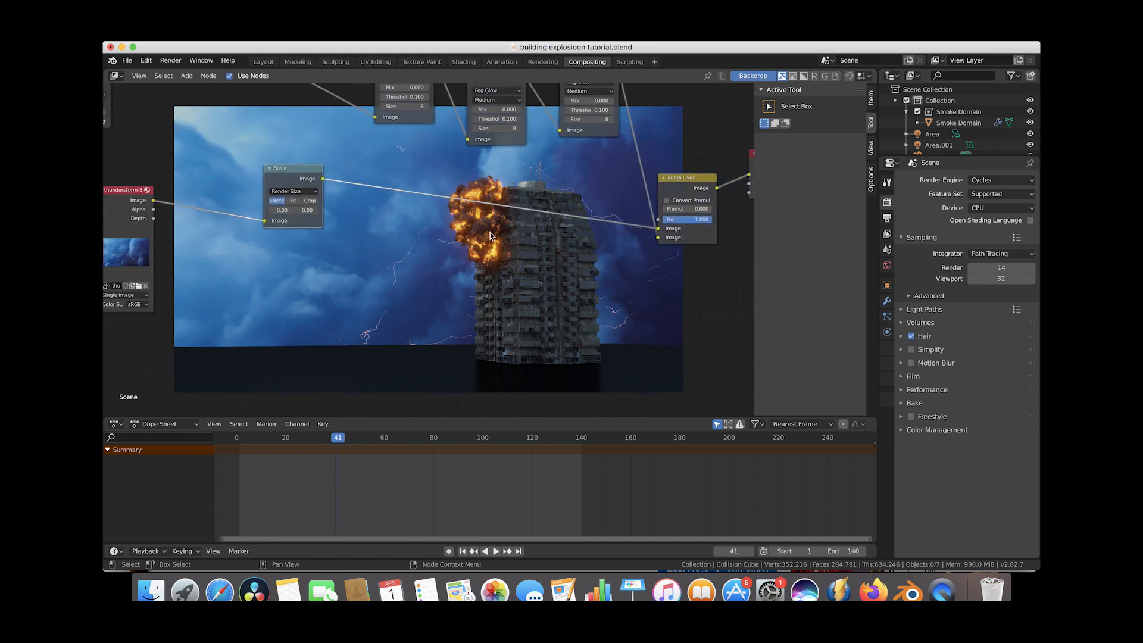
pyautogui.scroll(-5, 490, 235)
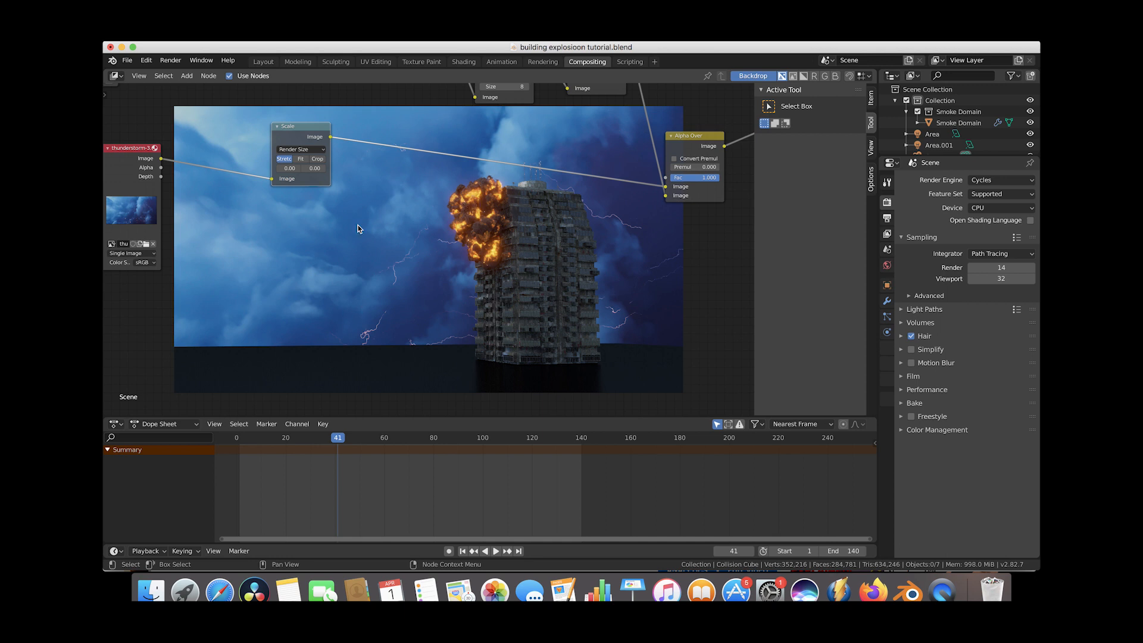
# Leave the compositor and switch to the Layout workspace.
pyautogui.scroll(5, 372, 225)
pyautogui.hscroll(-3, 371, 225)
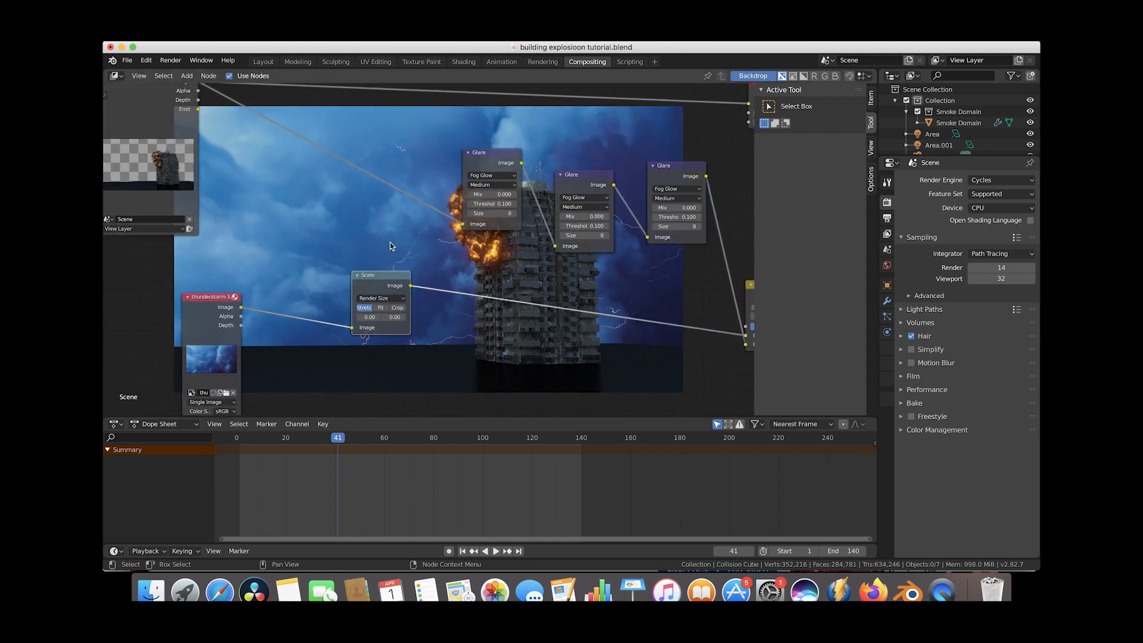
pyautogui.scroll(-3, 517, 309)
pyautogui.scroll(-3, 497, 195)
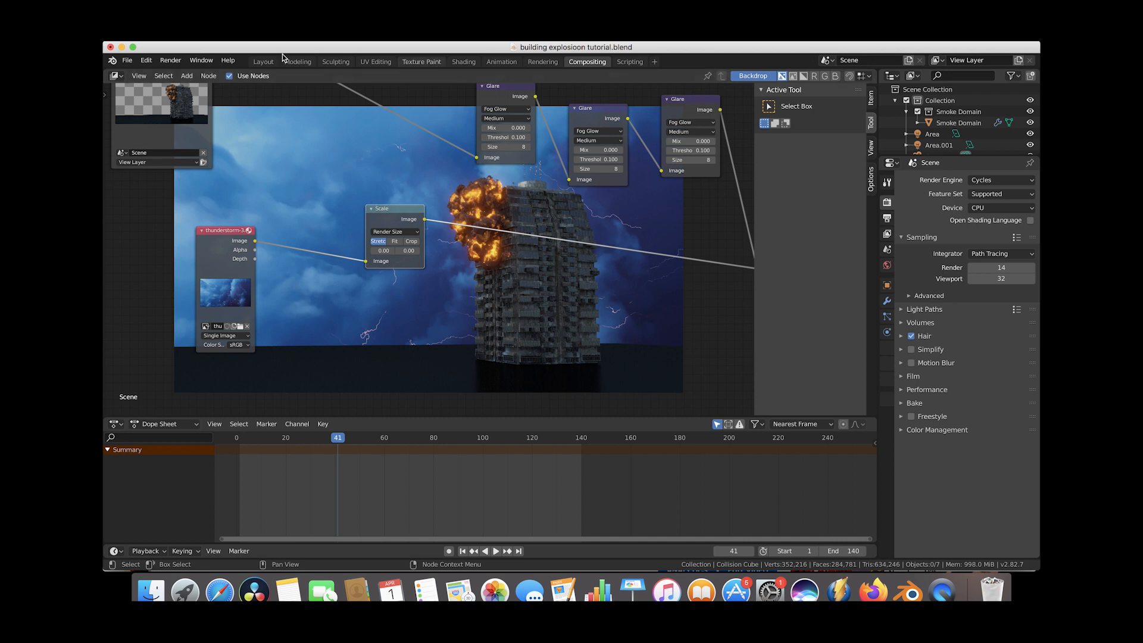
pyautogui.click(264, 62)
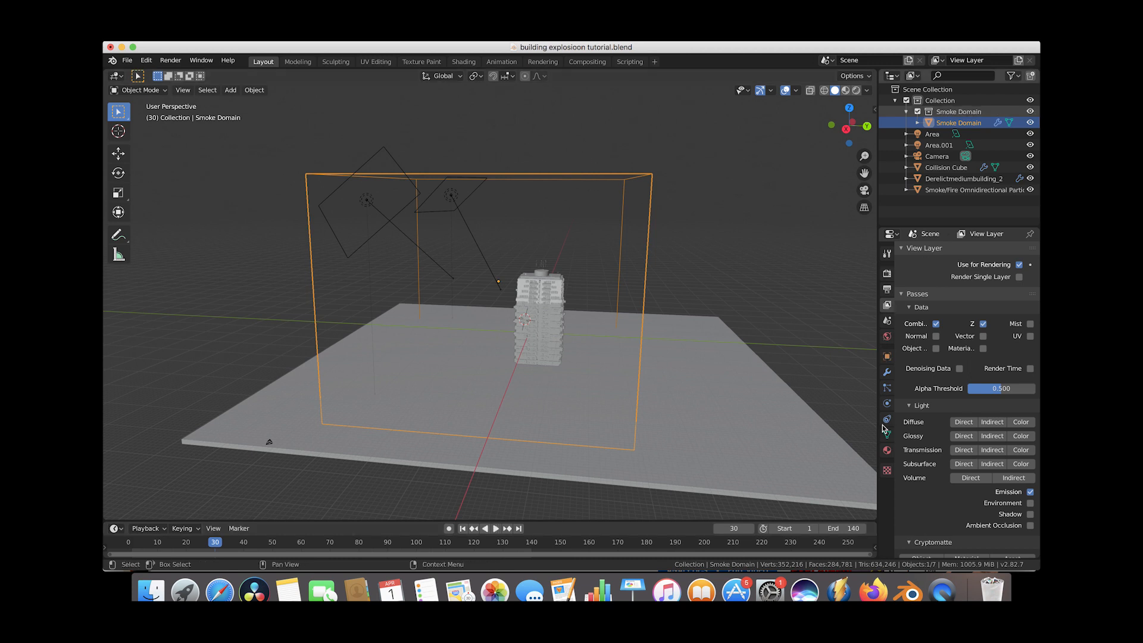
# Disable the smoke domain's Fluid modifier for both viewport and render in the physics properties.
pyautogui.click(887, 403)
pyautogui.scroll(10, 983, 387)
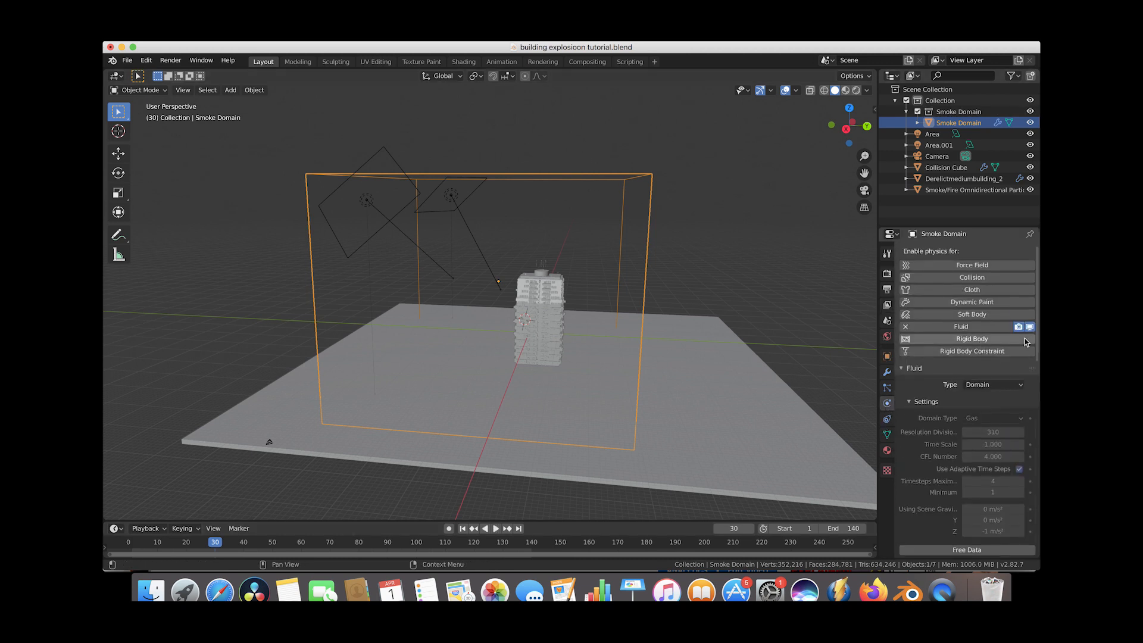
pyautogui.click(1029, 328)
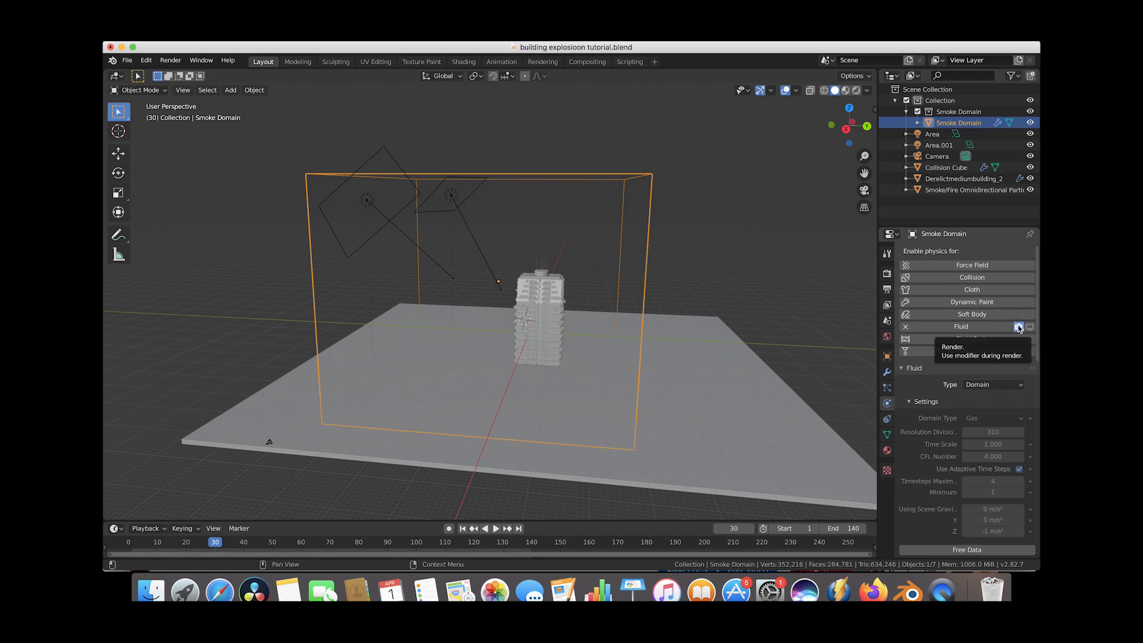
pyautogui.click(1019, 327)
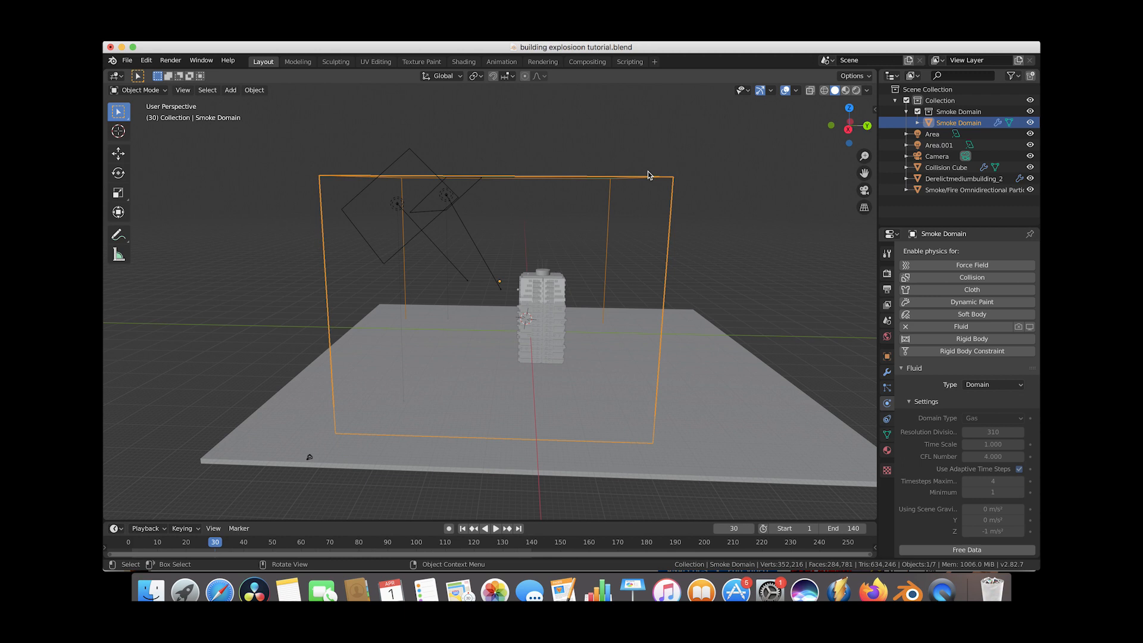
# Place the 3D cursor on the building's upper side with the Cursor tool.
pyautogui.moveTo(649, 175); pyautogui.dragTo(649, 175, button='middle')
pyautogui.moveTo(500, 163); pyautogui.dragTo(427, 198, button='middle')
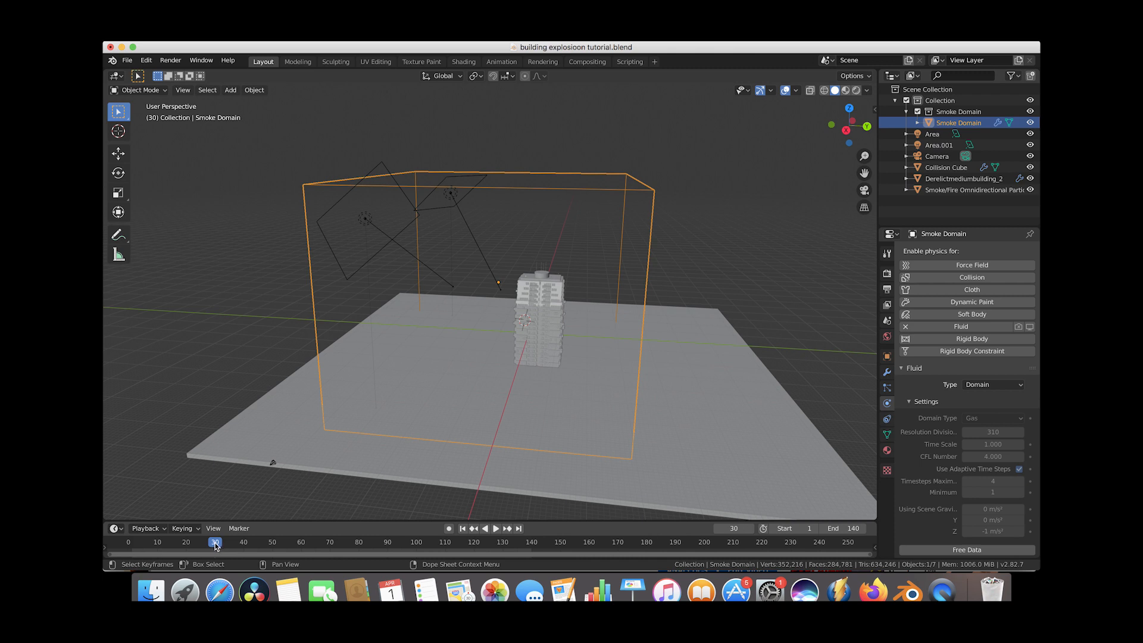
pyautogui.moveTo(613, 297); pyautogui.dragTo(614, 301, button='middle')
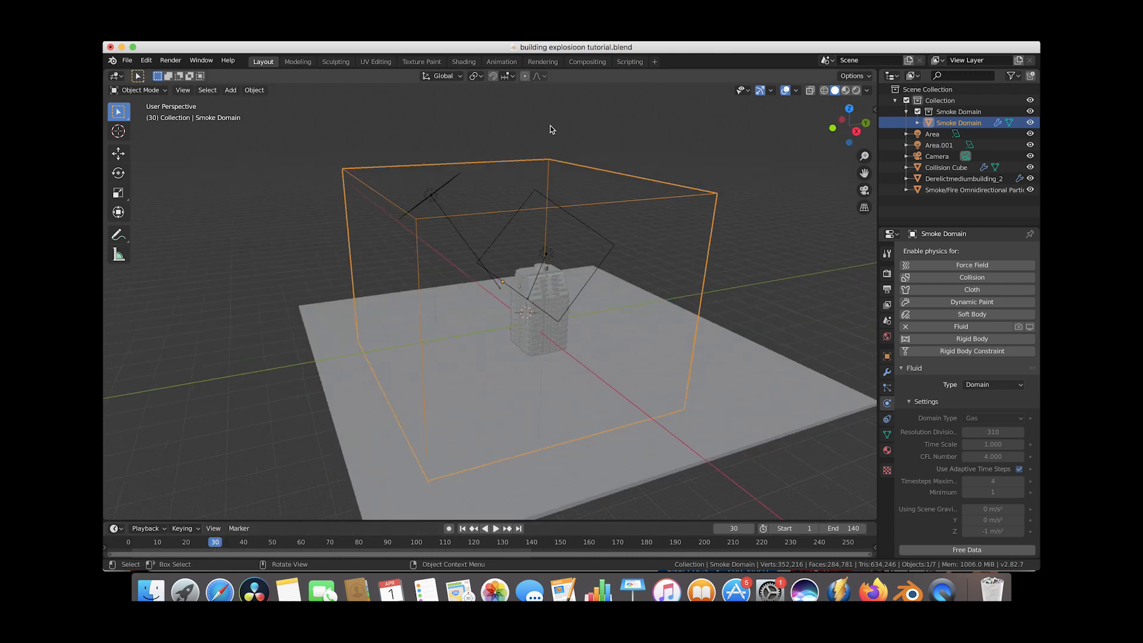
pyautogui.moveTo(515, 336); pyautogui.dragTo(515, 333, button='middle')
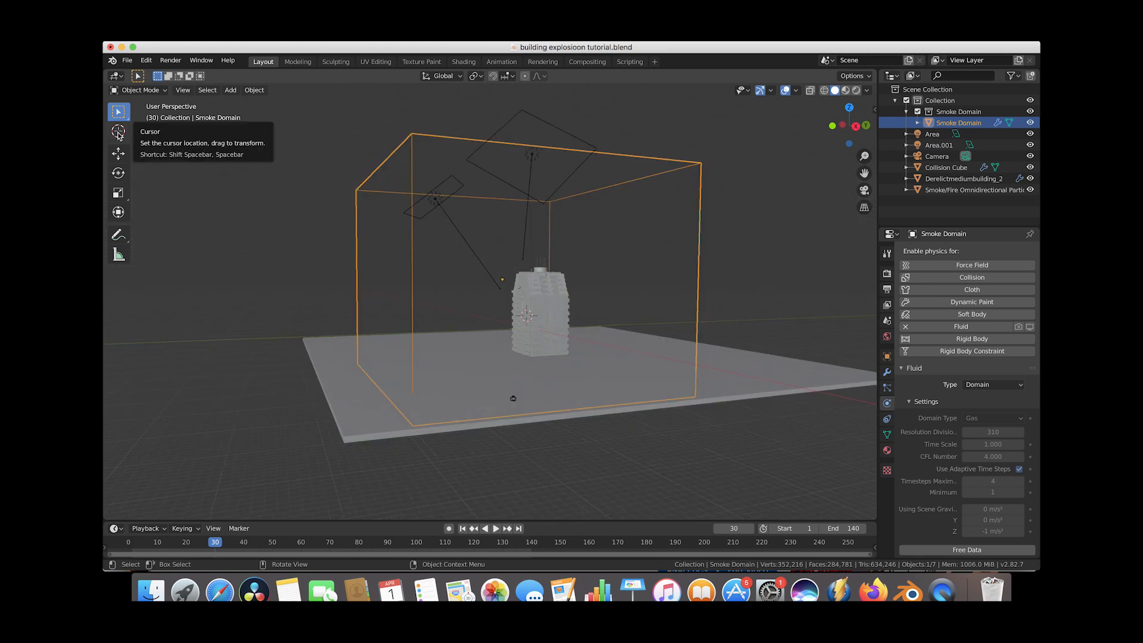
pyautogui.click(117, 132)
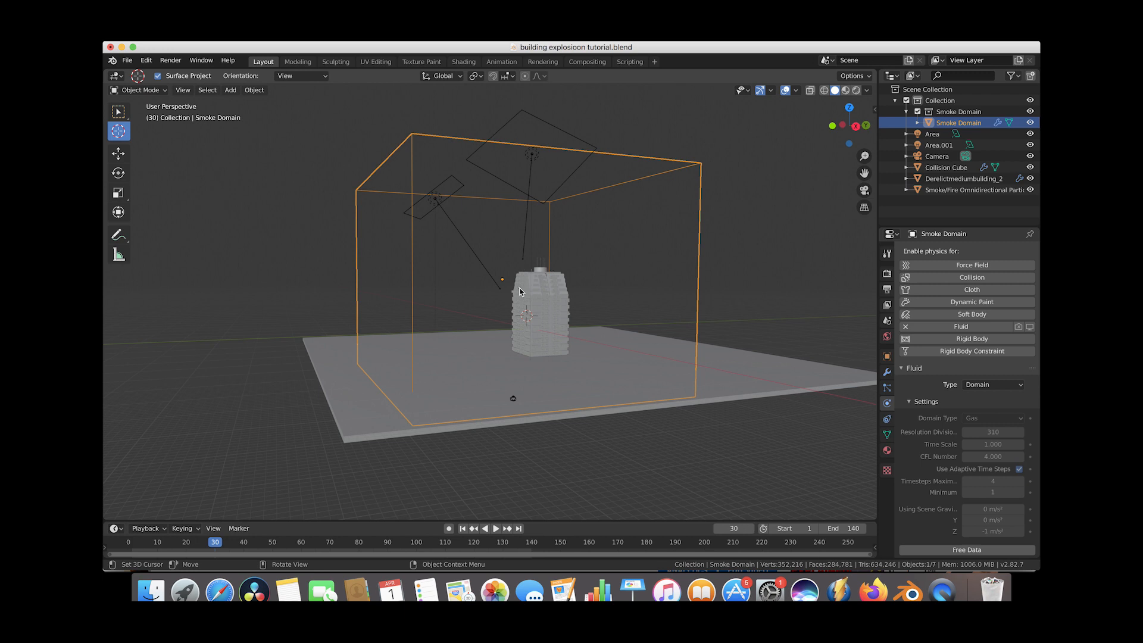
pyautogui.scroll(8, 417, 390)
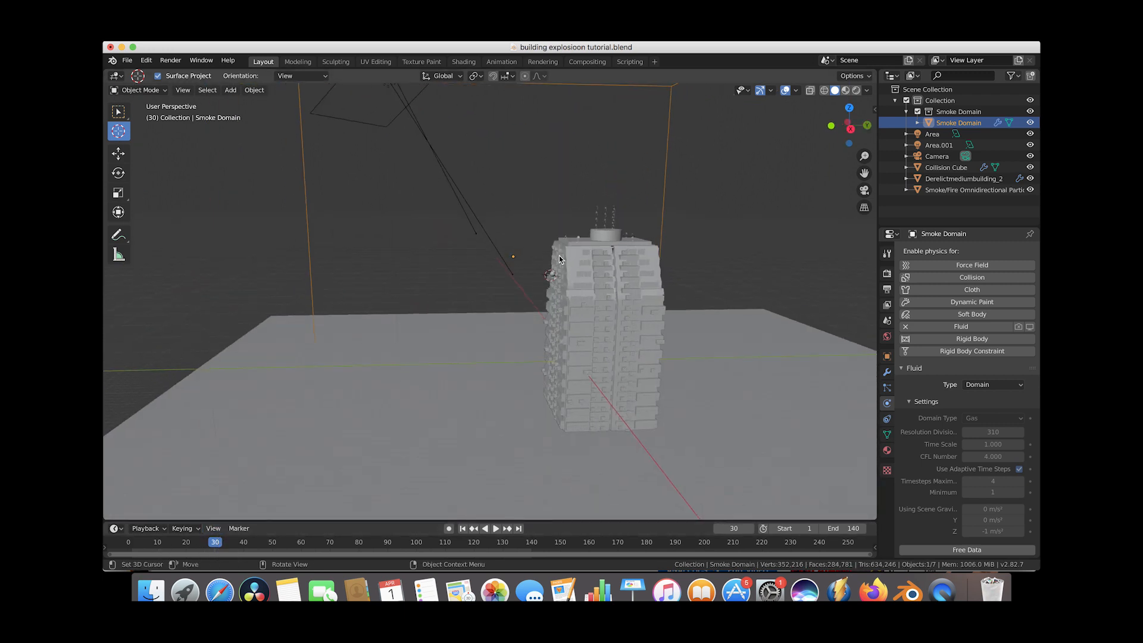
pyautogui.scroll(-2, 560, 255)
# In the KHAOS panel, tick Concrete debris and generate an Omnidirectional burst at the cursor.
pyautogui.click(875, 110)
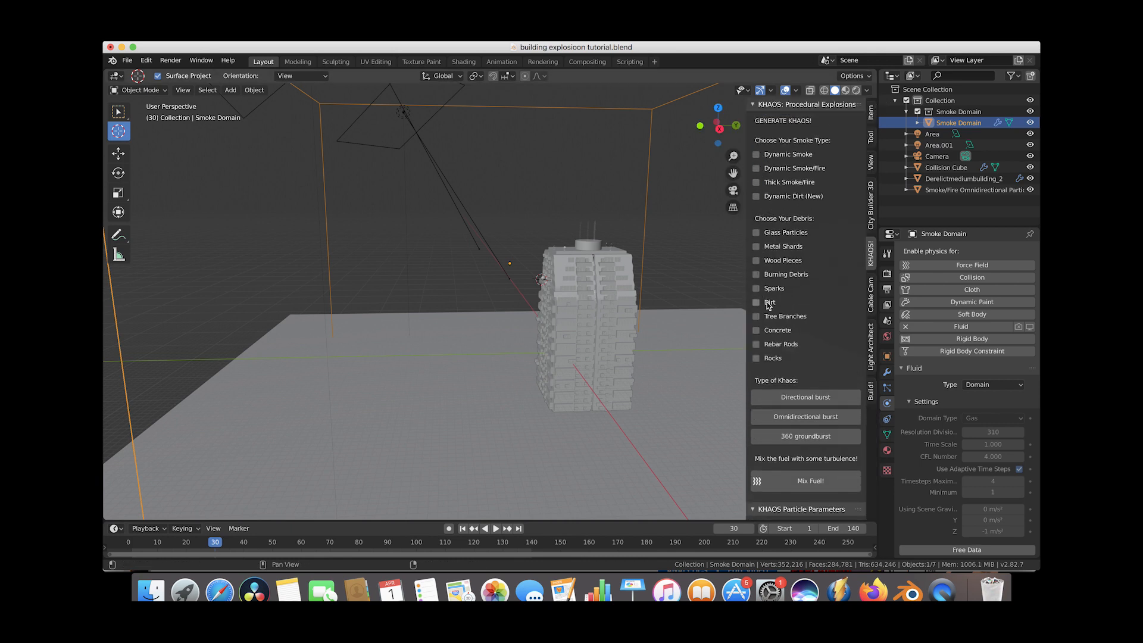
pyautogui.click(757, 331)
pyautogui.scroll(-4, 802, 298)
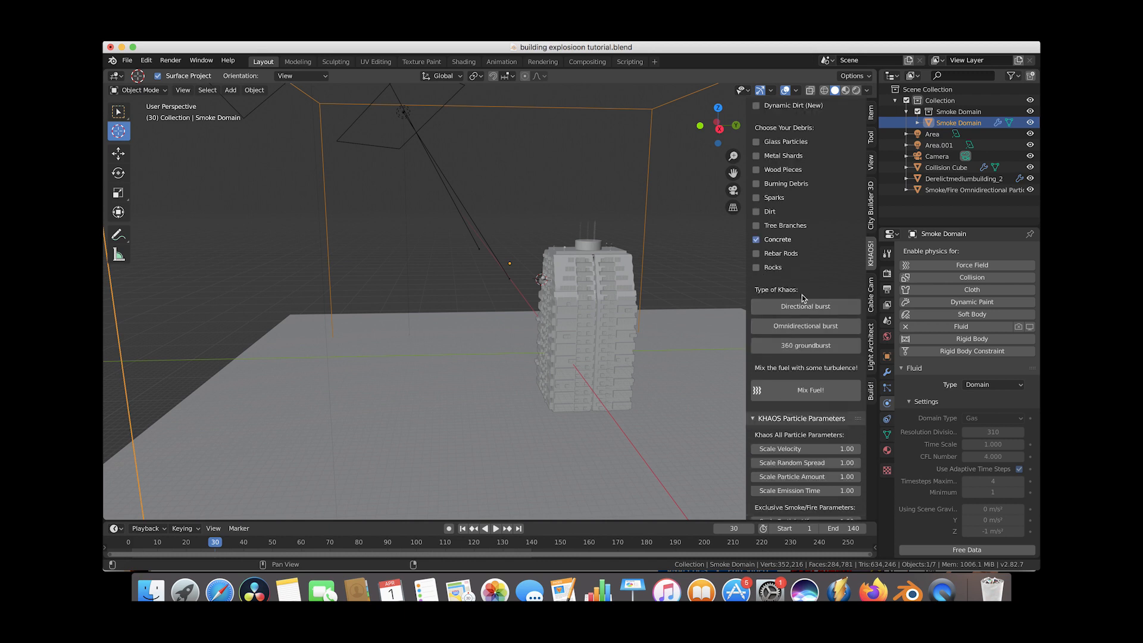
pyautogui.click(811, 325)
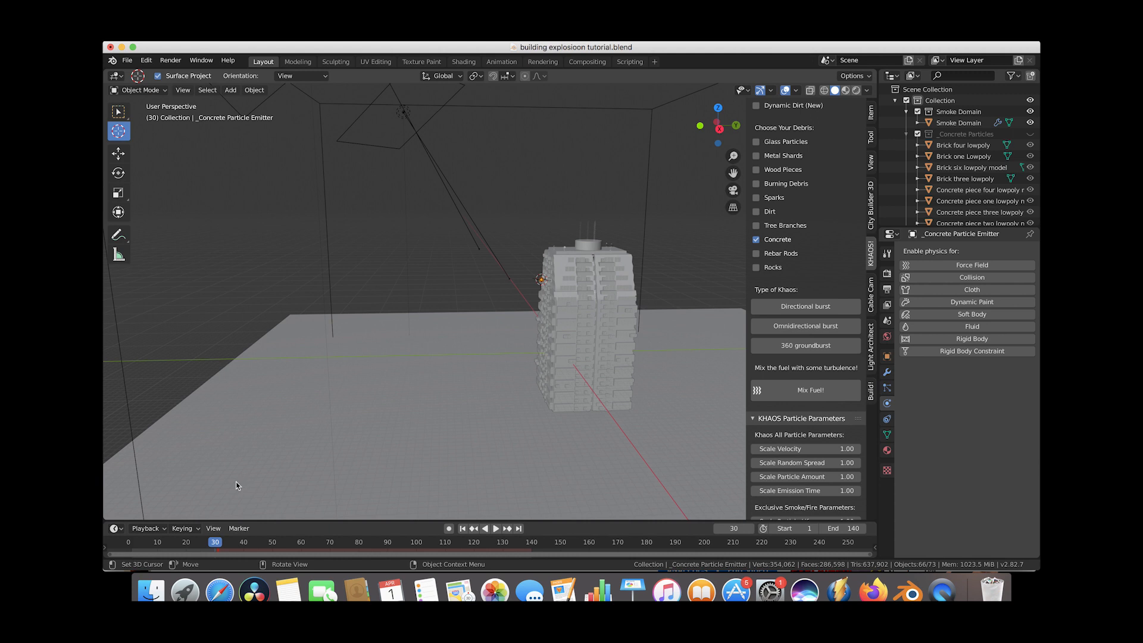
# Play the animation to frame 41 and inspect the concrete debris burst near the building.
pyautogui.press('space')
pyautogui.click(247, 546)
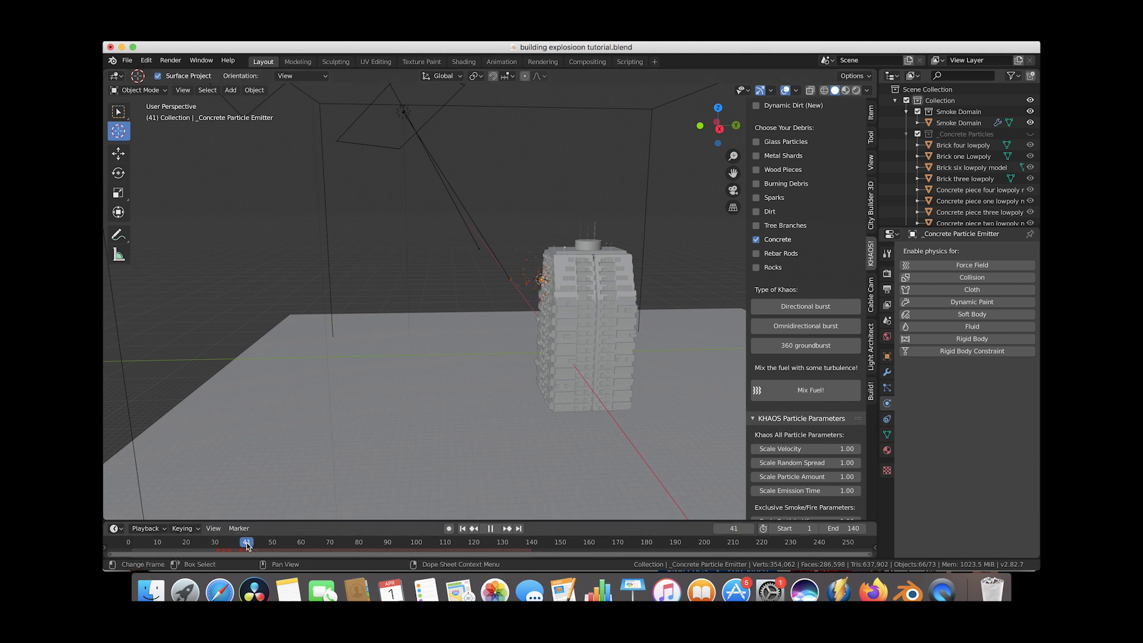
pyautogui.scroll(5, 533, 268)
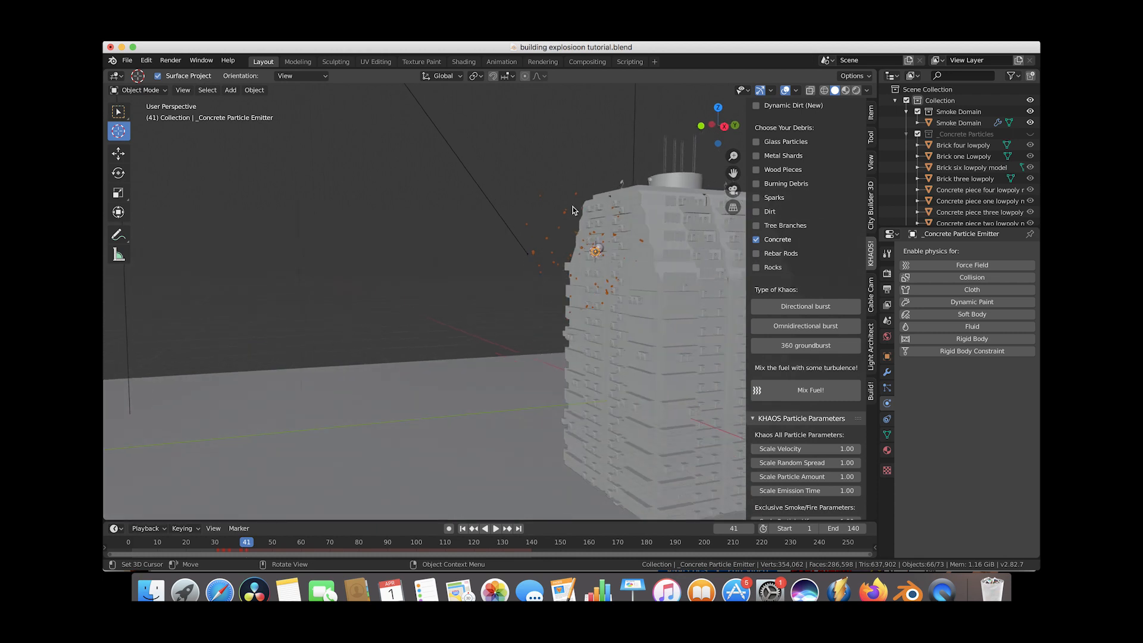
pyautogui.moveTo(602, 208); pyautogui.dragTo(591, 238, button='middle')
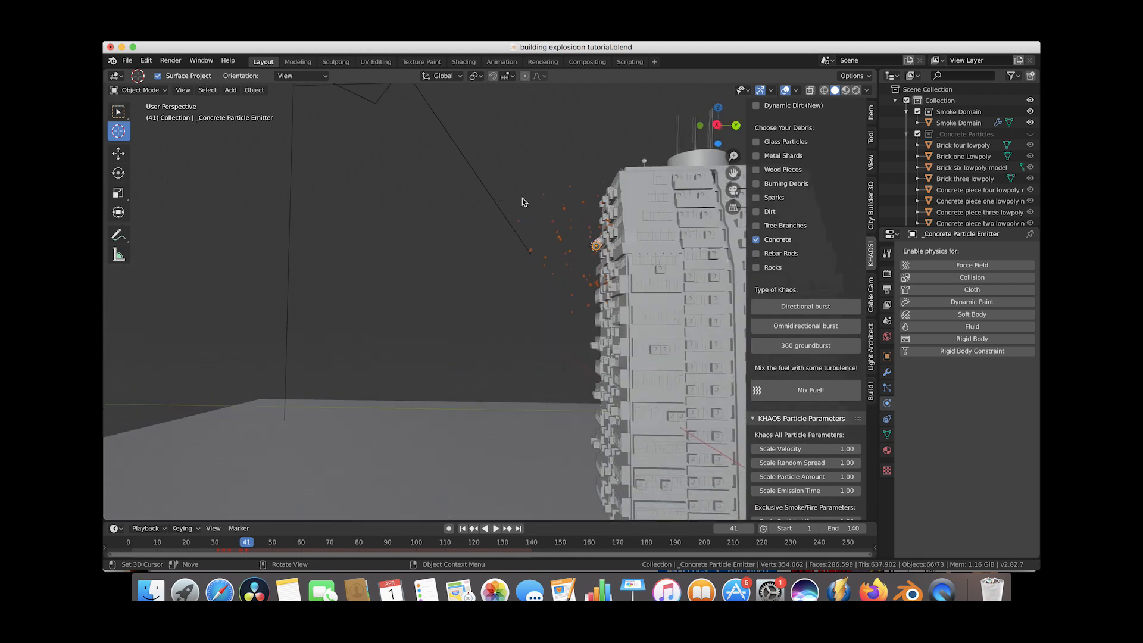
pyautogui.scroll(-3, 478, 183)
pyautogui.hscroll(-5, 477, 187)
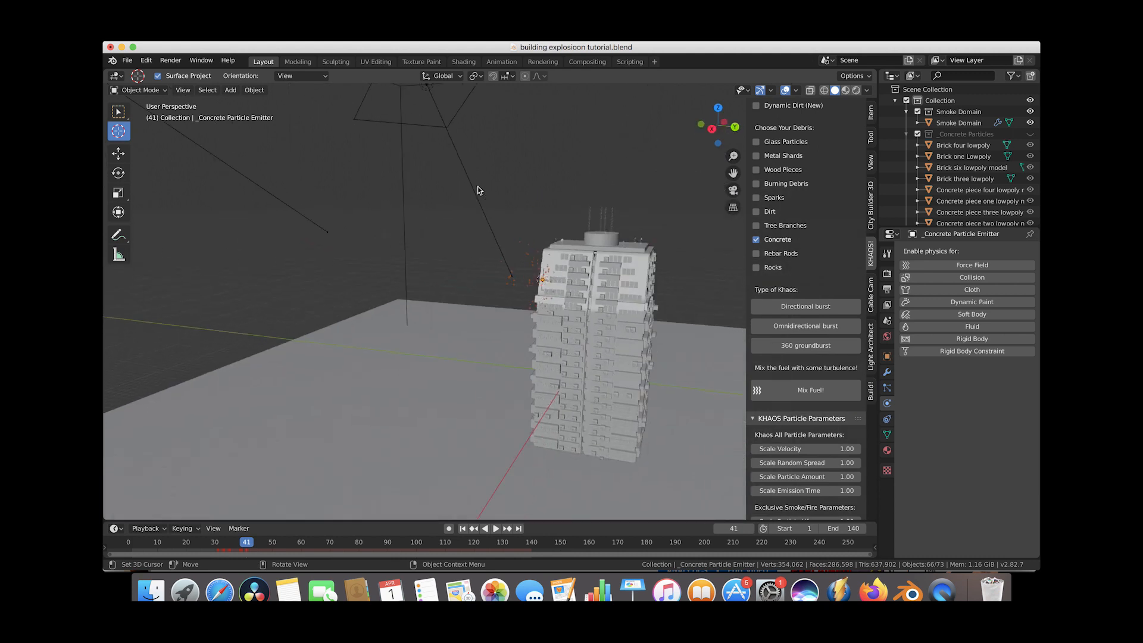
pyautogui.hscroll(-3, 478, 187)
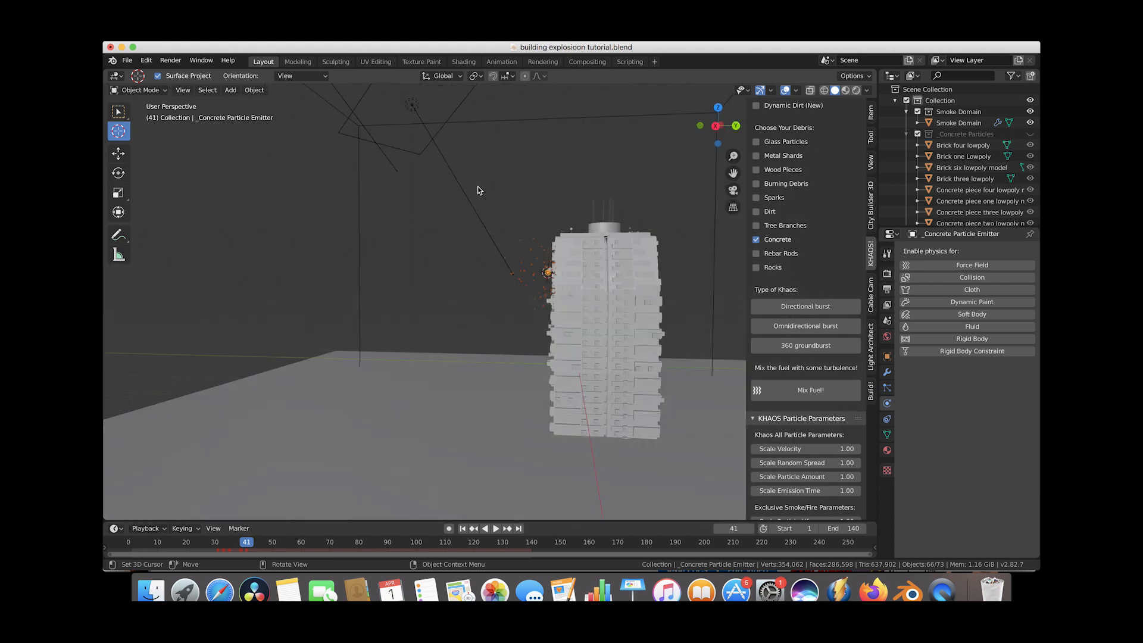
# Set the concrete particle emitter's emission Number to 950.
pyautogui.click(887, 387)
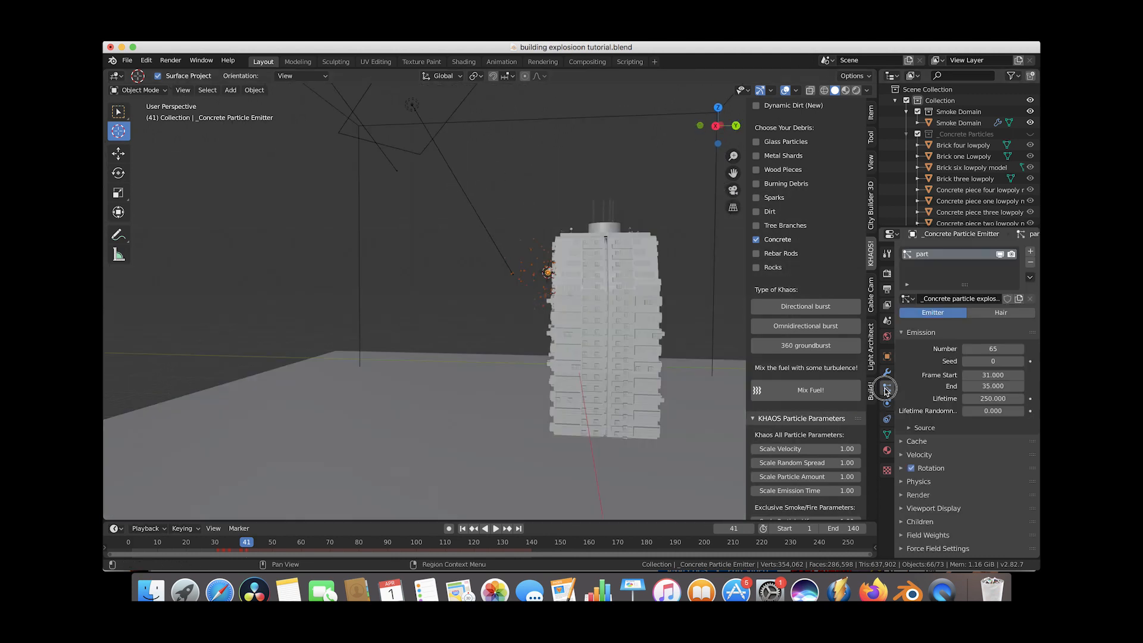
pyautogui.click(991, 349)
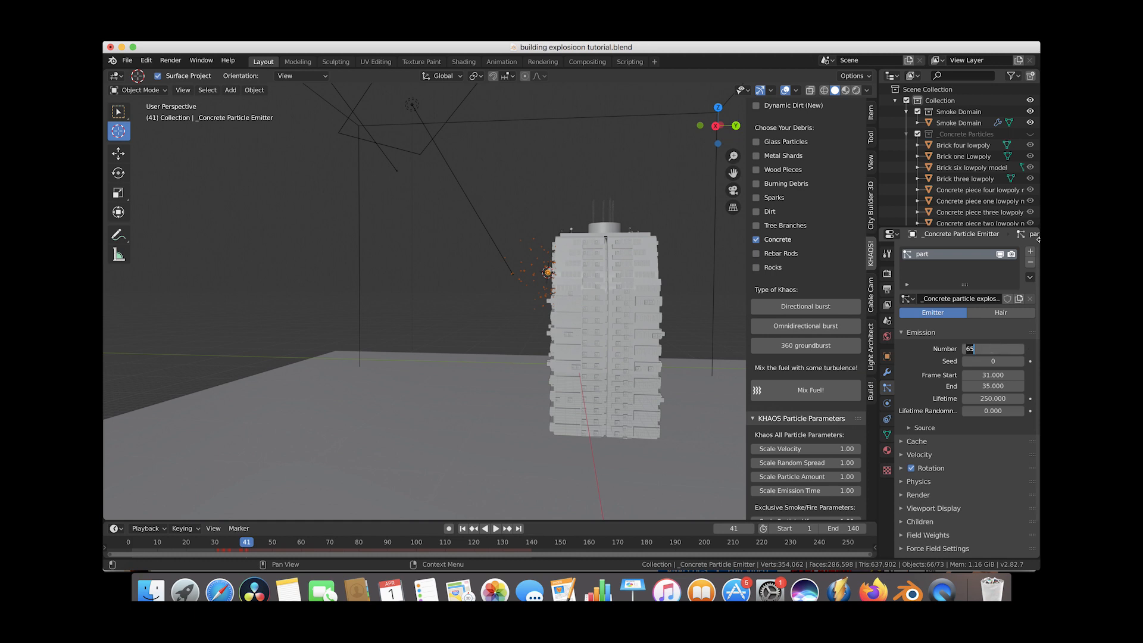
pyautogui.write('950')
pyautogui.press('Return')
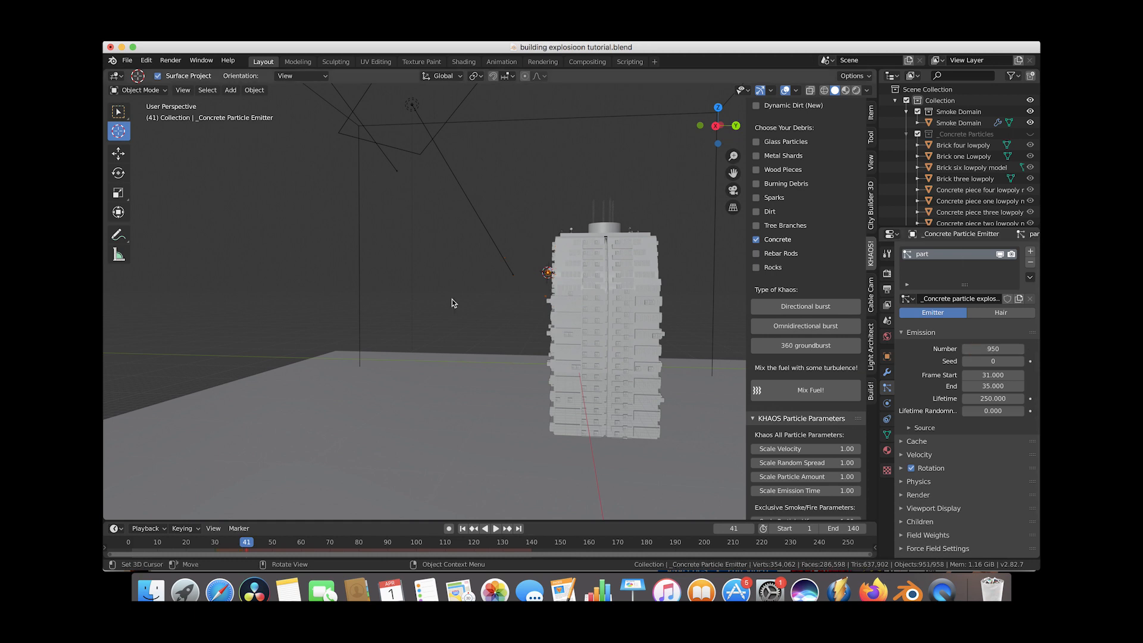
# Replay the animation from an early frame to preview the denser concrete burst.
pyautogui.click(148, 543)
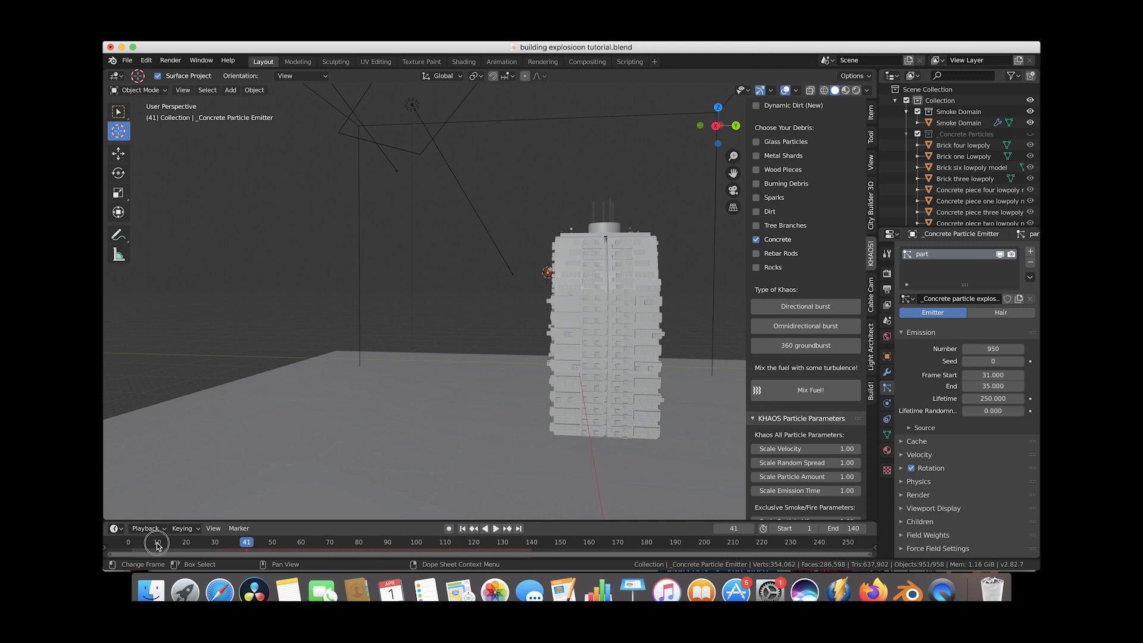
pyautogui.click(495, 529)
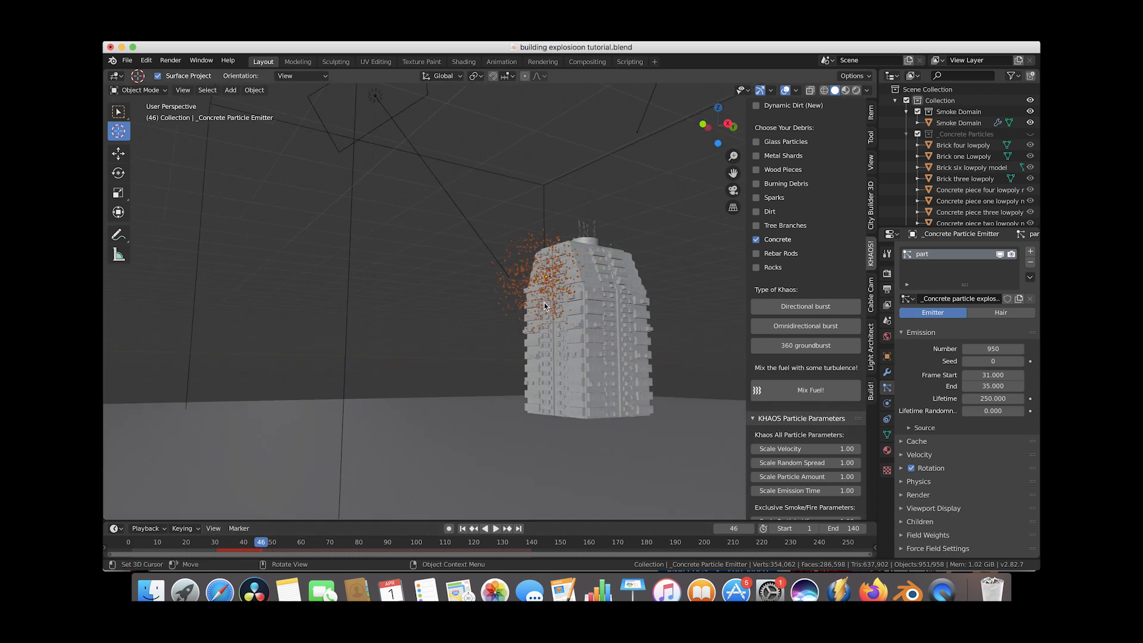
pyautogui.hscroll(5, 545, 302)
pyautogui.keyDown('ctrl'); pyautogui.scroll(10, 544, 302); pyautogui.keyUp('ctrl')
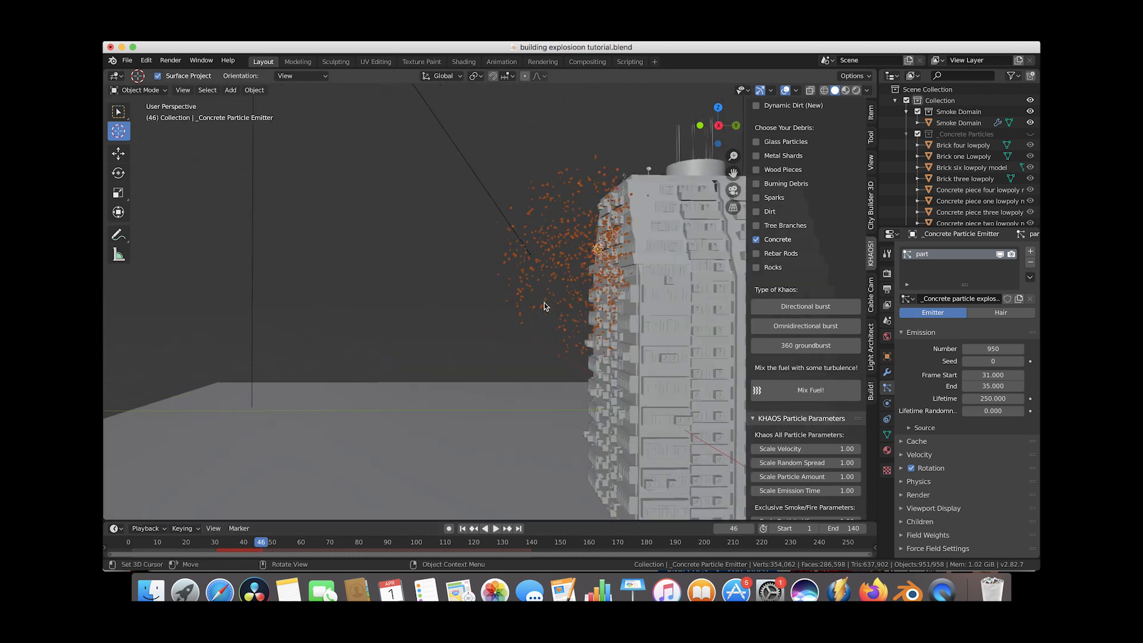
pyautogui.keyDown('shift'); pyautogui.scroll(5, 544, 303); pyautogui.keyUp('shift')
pyautogui.hscroll(-8, 544, 303)
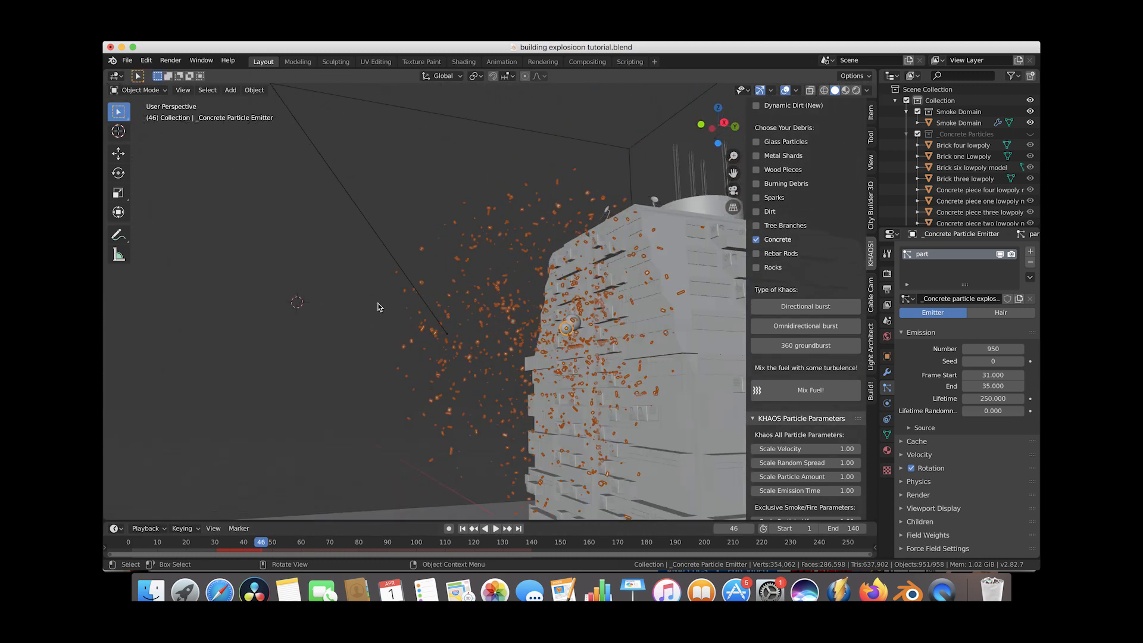
# Inspect the flying concrete debris around the building from several close-up angles.
pyautogui.click(378, 304)
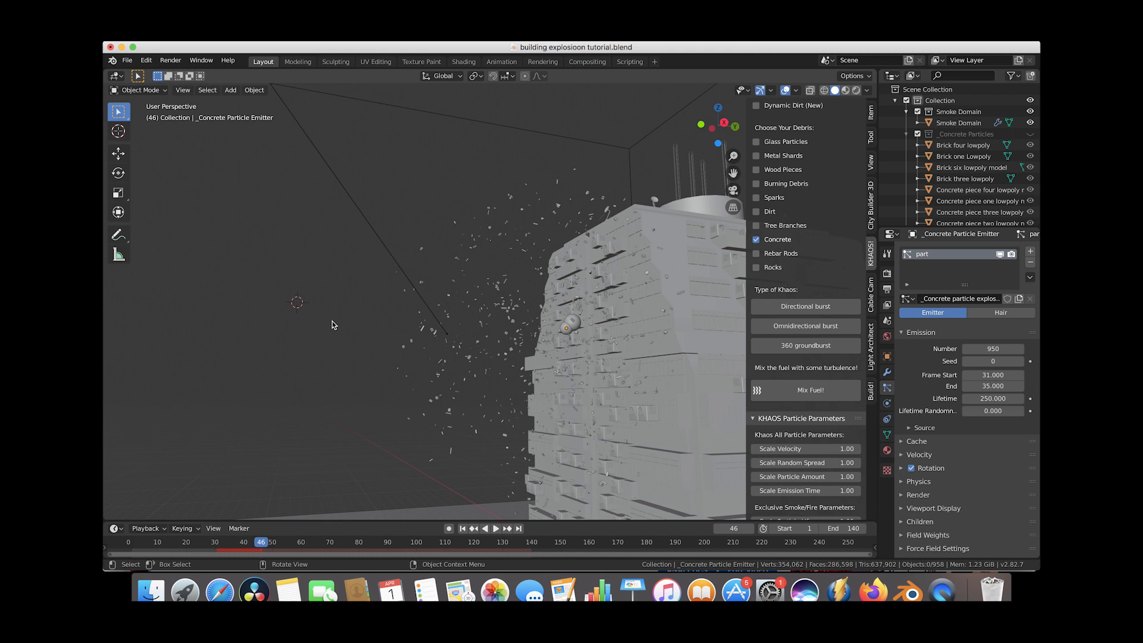
pyautogui.hscroll(8, 333, 321)
pyautogui.hscroll(5, 332, 324)
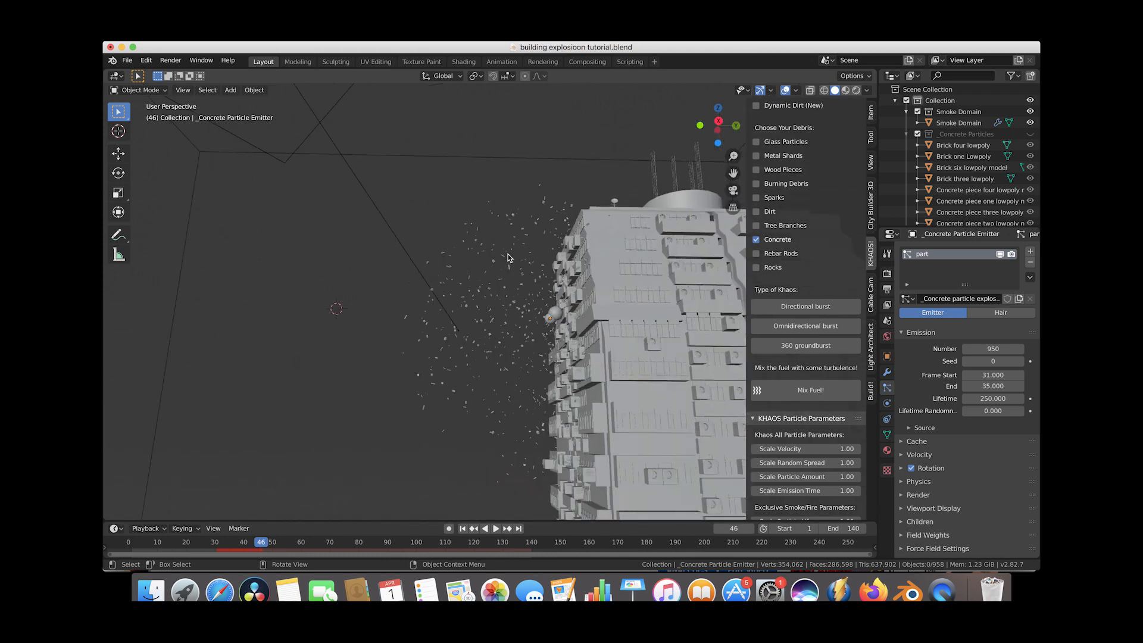
pyautogui.scroll(10, 506, 323)
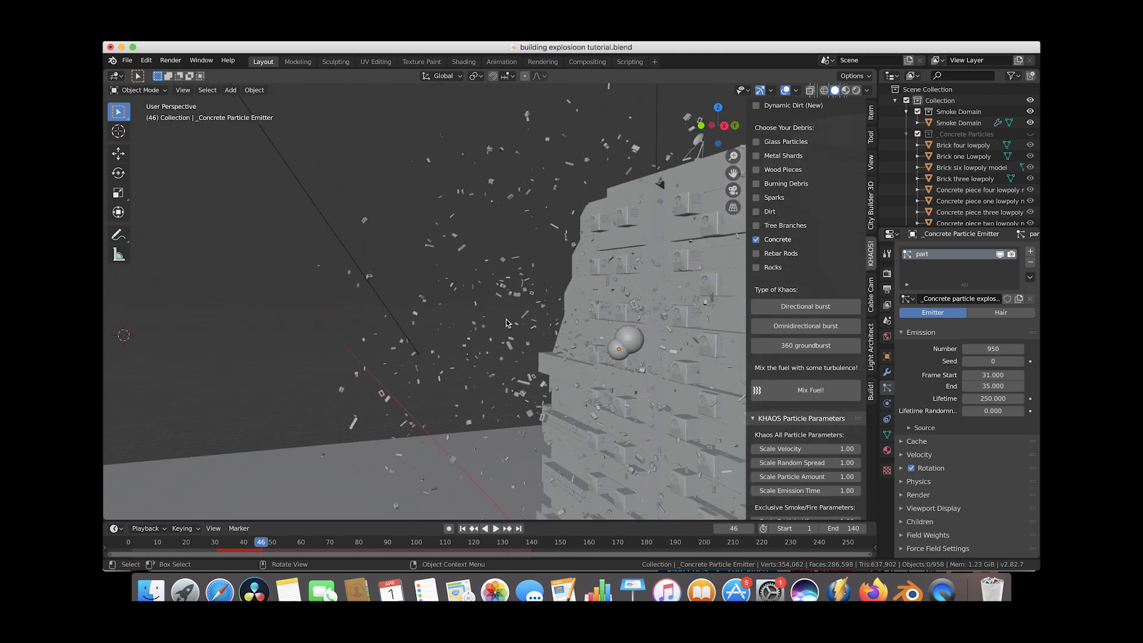
pyautogui.scroll(10, 506, 324)
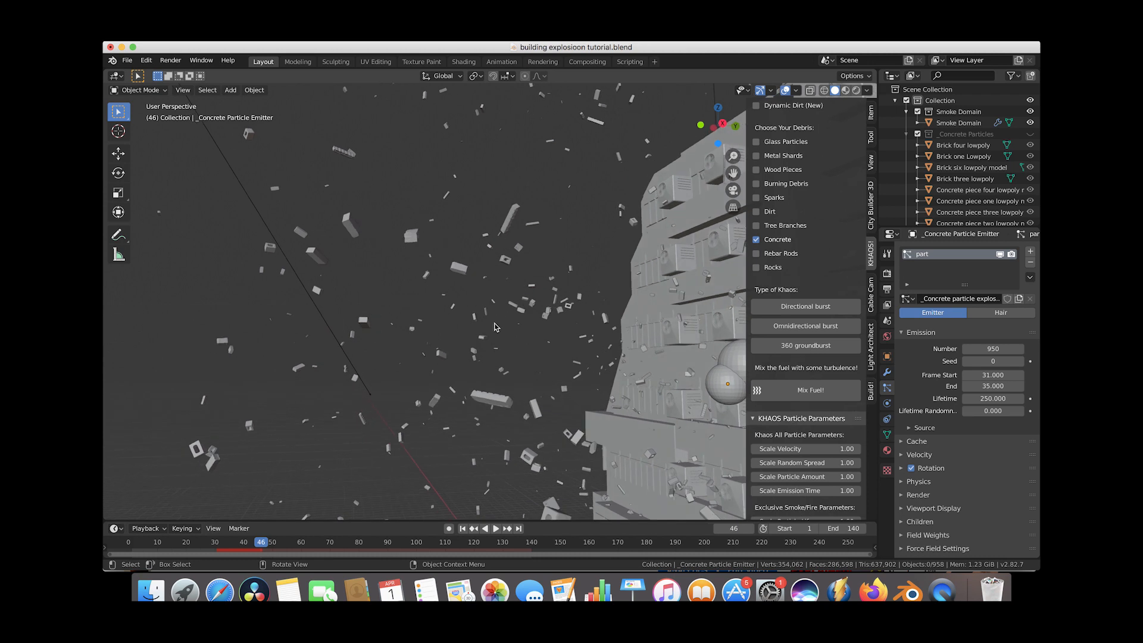
pyautogui.scroll(3, 471, 327)
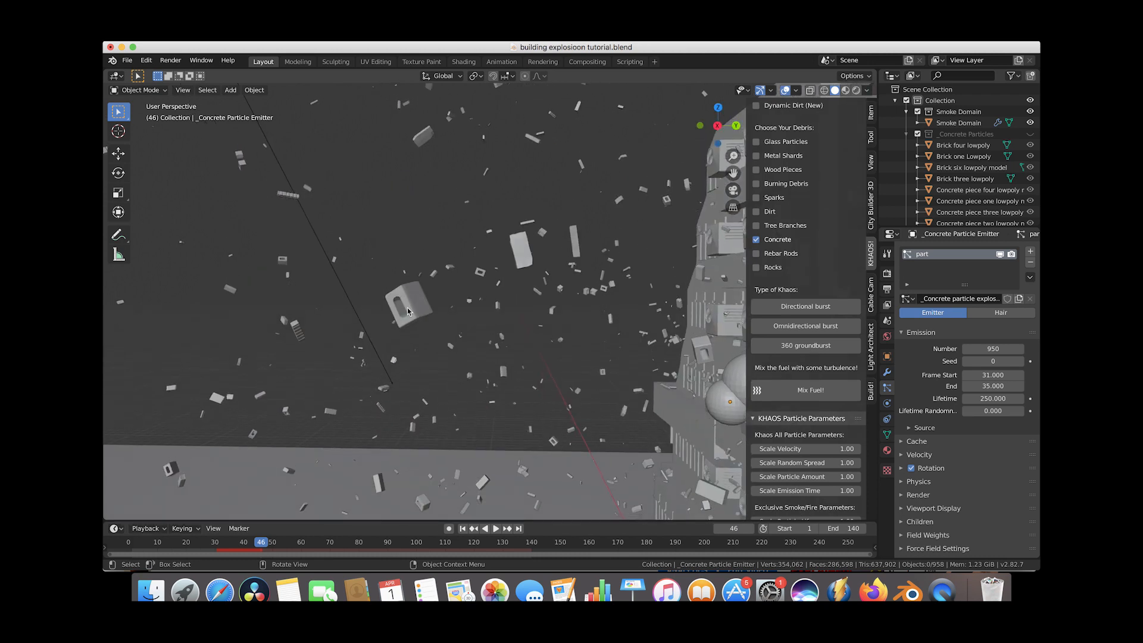
pyautogui.scroll(5, 414, 310)
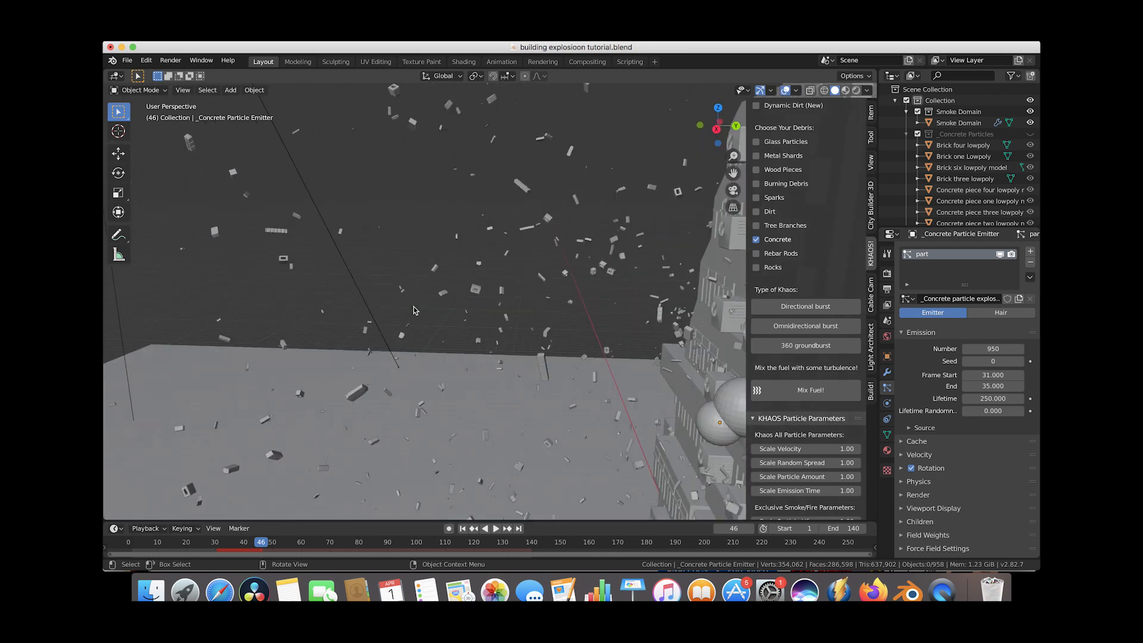
pyautogui.scroll(-2, 377, 382)
pyautogui.scroll(-2, 483, 295)
pyautogui.hscroll(10, 483, 295)
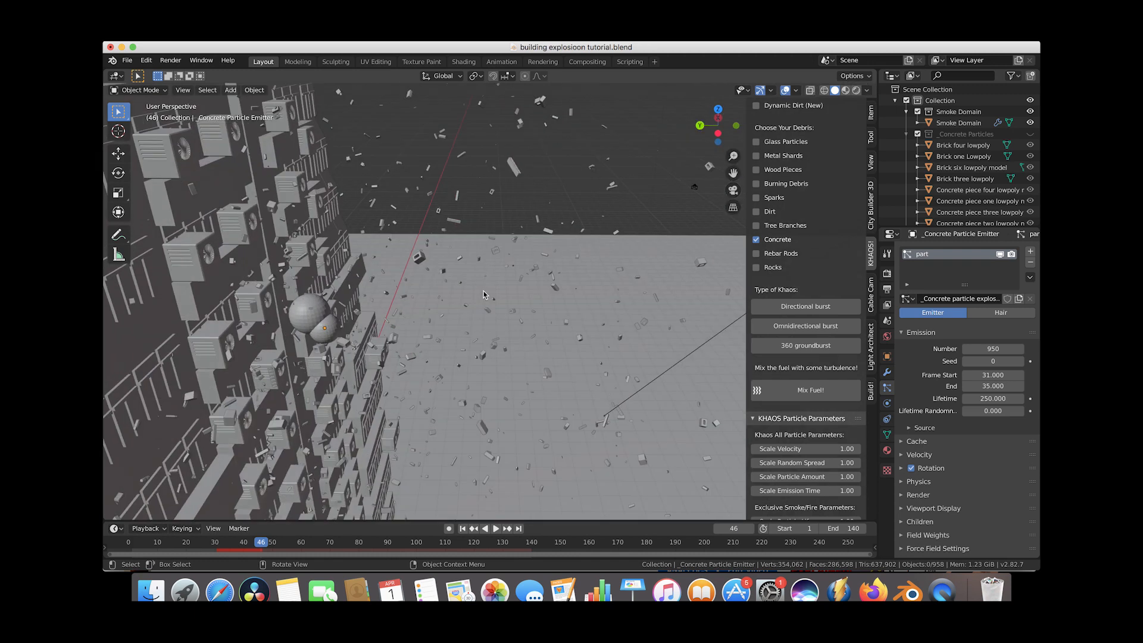
pyautogui.scroll(-10, 484, 295)
pyautogui.hscroll(4, 484, 294)
pyautogui.hscroll(4, 484, 295)
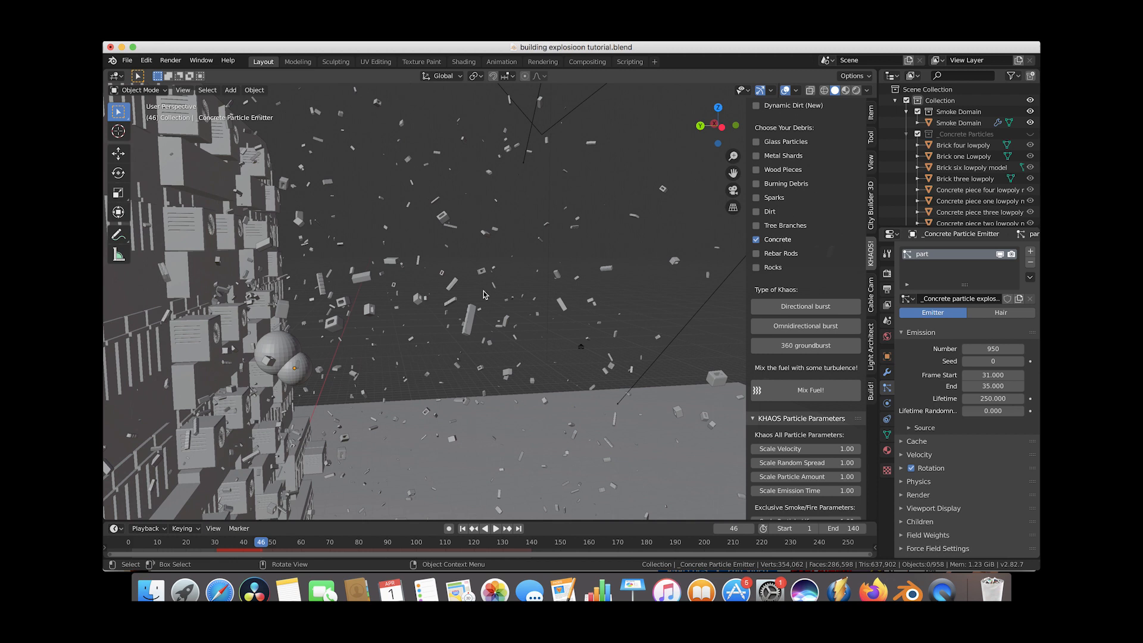
pyautogui.hscroll(5, 483, 294)
pyautogui.hscroll(10, 425, 301)
pyautogui.scroll(-6, 425, 300)
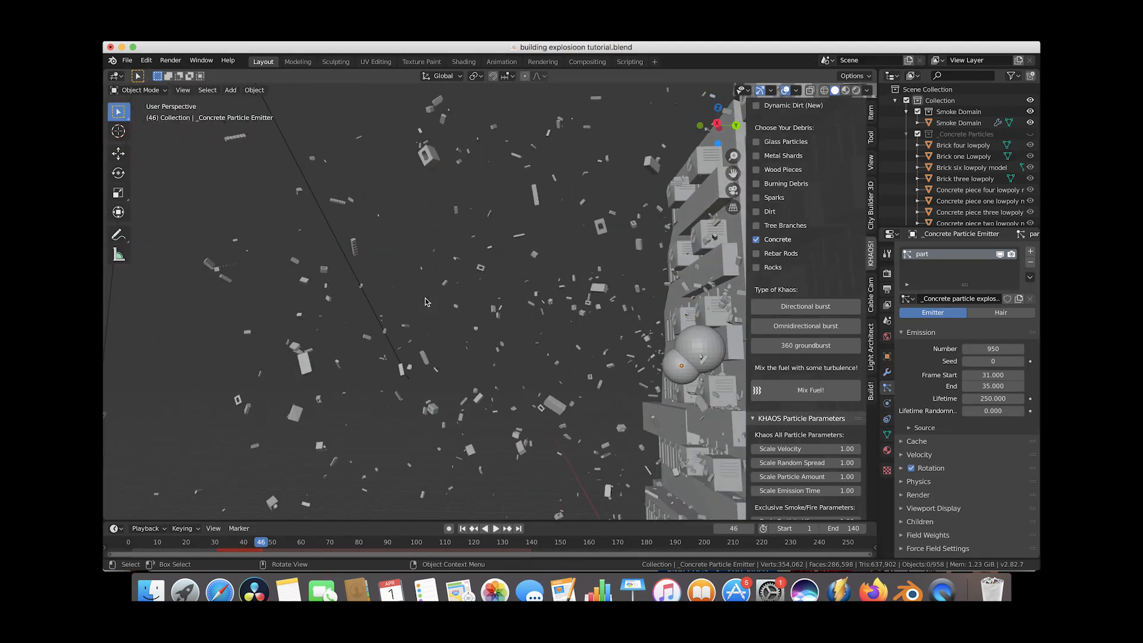
pyautogui.hscroll(3, 425, 301)
pyautogui.scroll(-6, 426, 302)
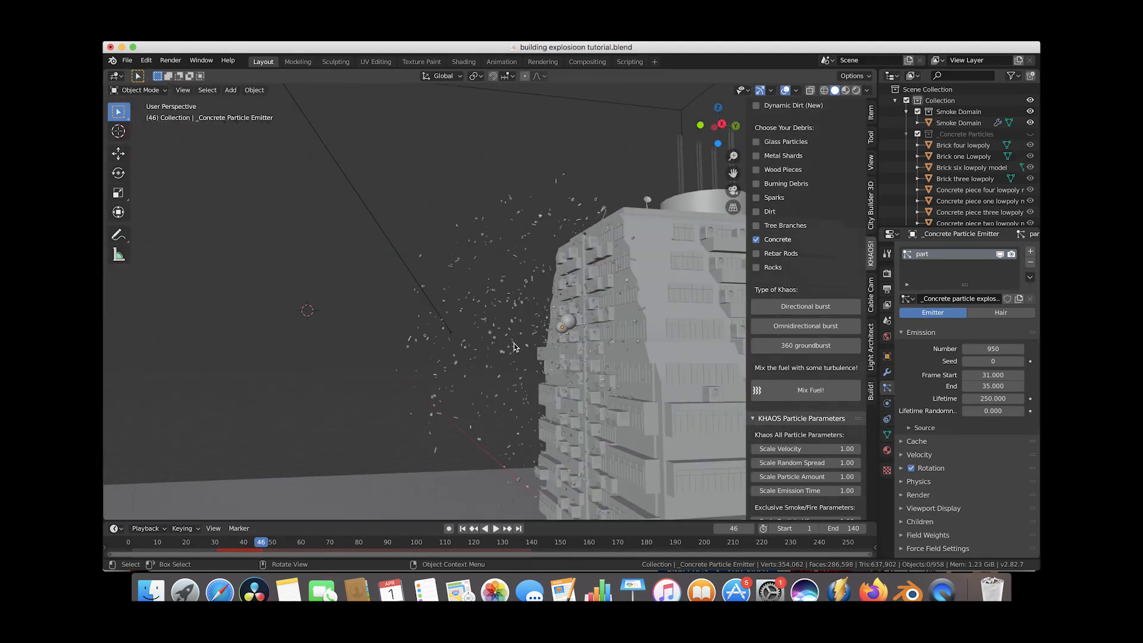
pyautogui.scroll(3, 477, 302)
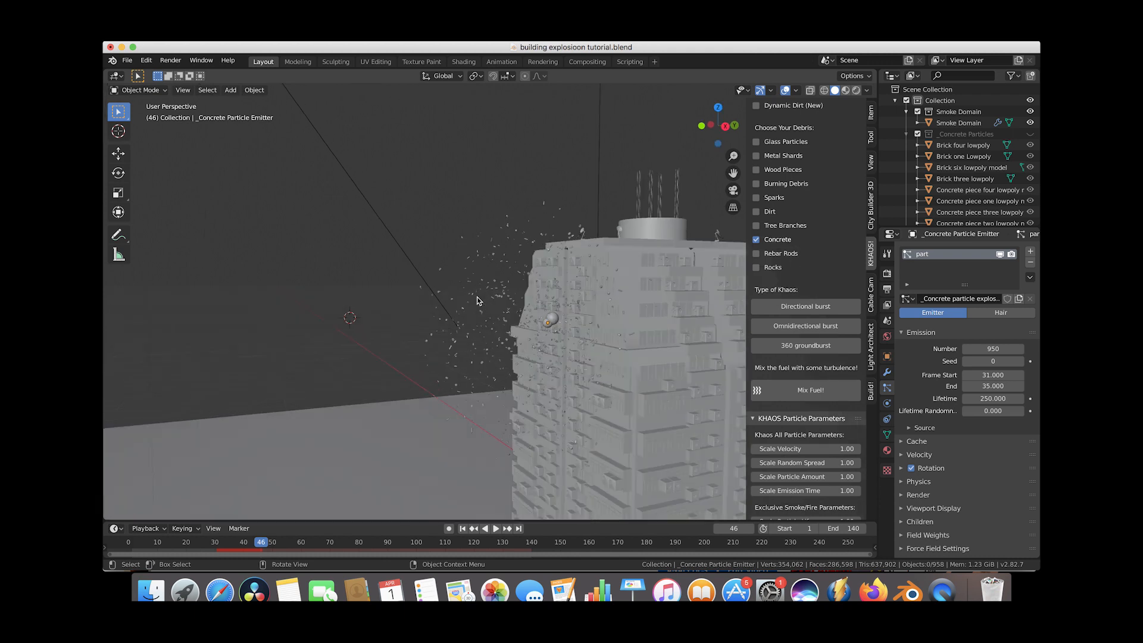
# Set the concrete particles' render Scale to 0.15.
pyautogui.hscroll(5, 477, 301)
pyautogui.hscroll(-7, 477, 301)
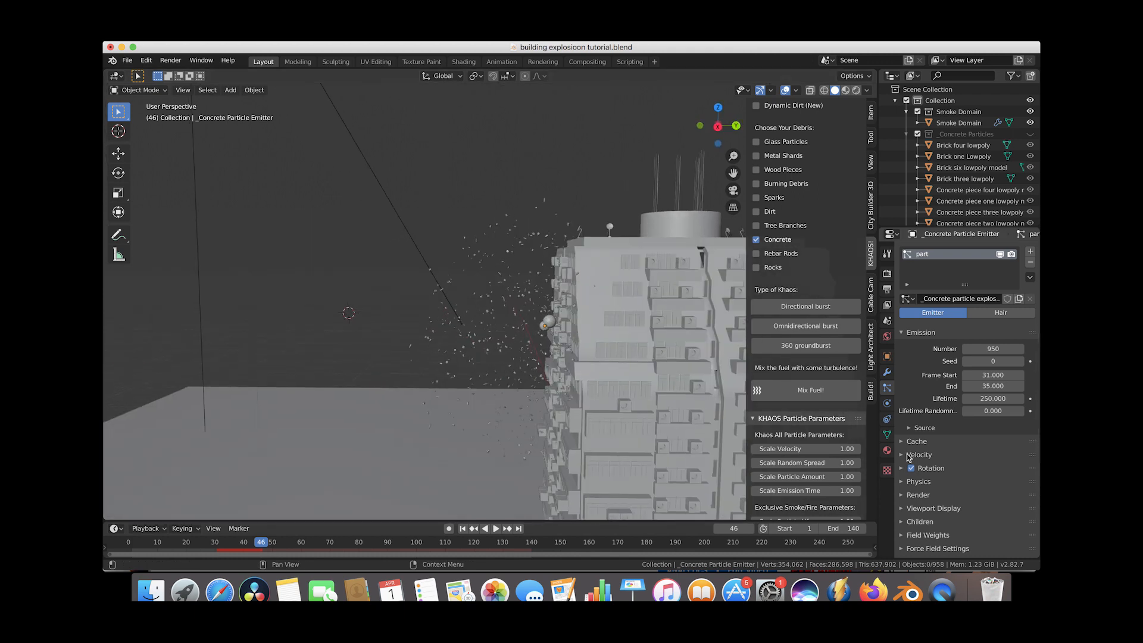
pyautogui.click(902, 495)
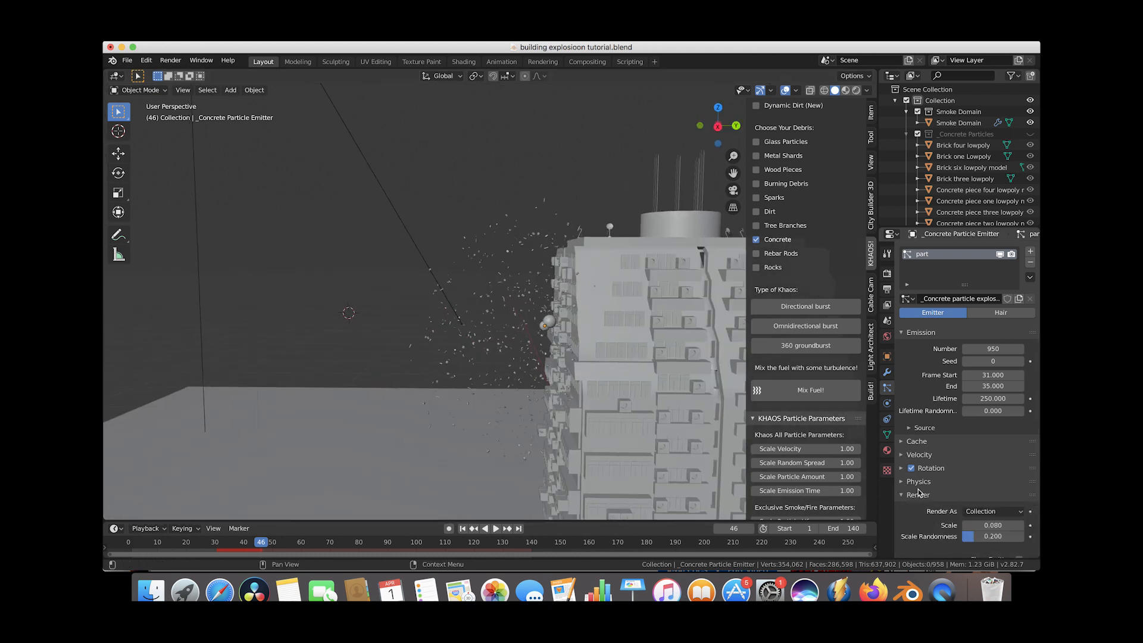
pyautogui.scroll(-2, 921, 493)
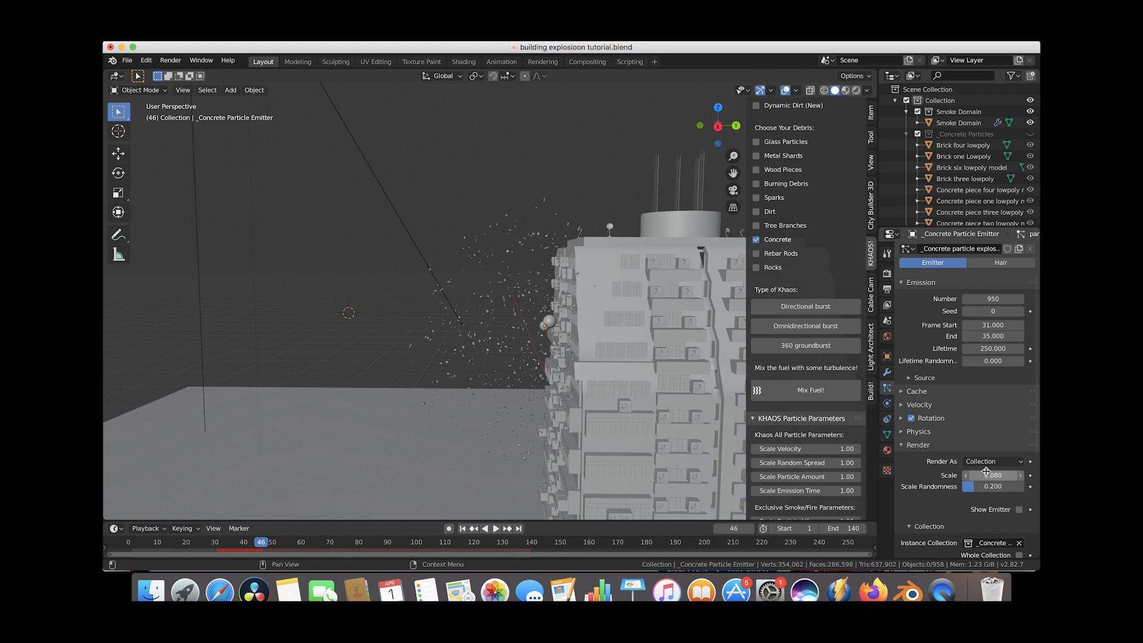
pyautogui.click(988, 475)
pyautogui.press('Return')
# Replay the animation from an early frame to preview the larger concrete debris.
pyautogui.hscroll(-10, 524, 267)
pyautogui.hscroll(8, 524, 267)
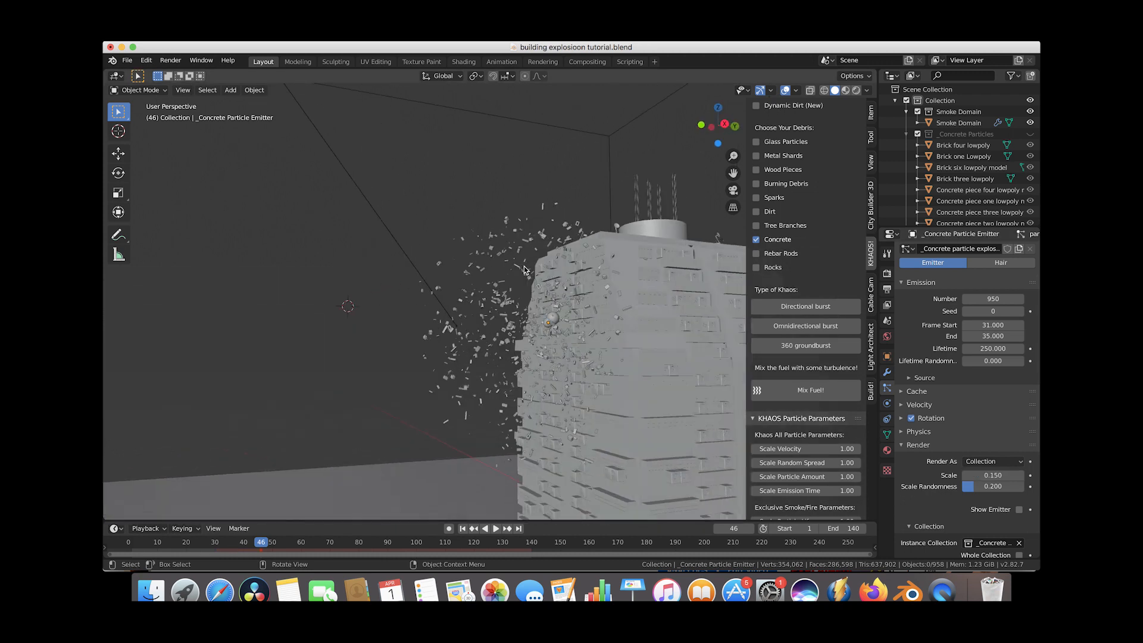
pyautogui.scroll(-6, 523, 266)
pyautogui.click(199, 548)
pyautogui.click(493, 530)
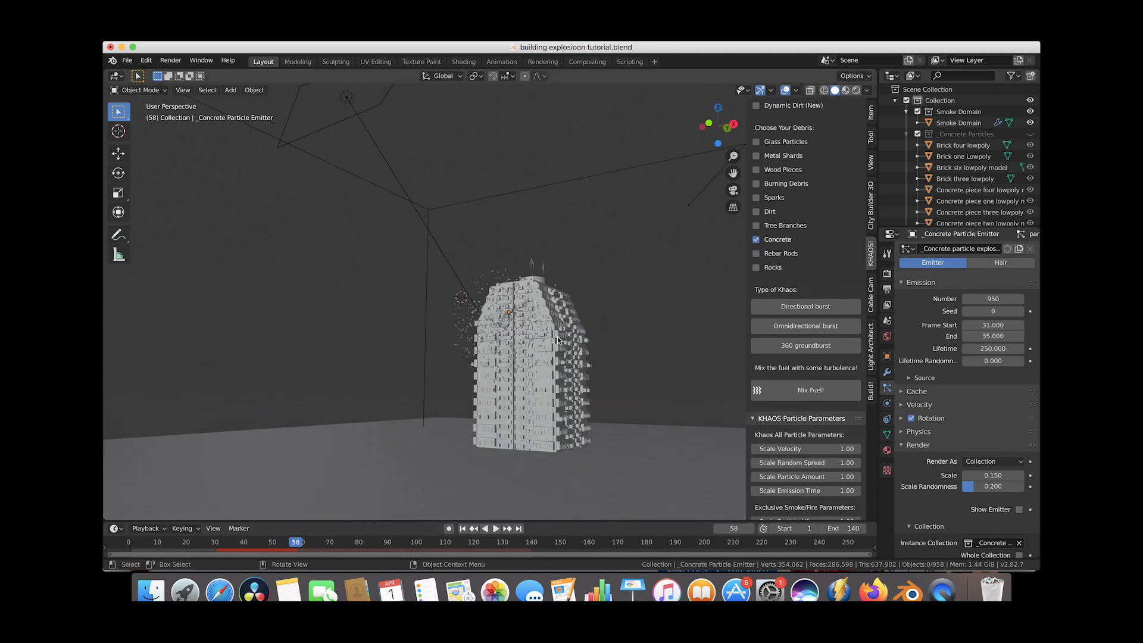
pyautogui.moveTo(613, 340); pyautogui.dragTo(559, 340, button='middle')
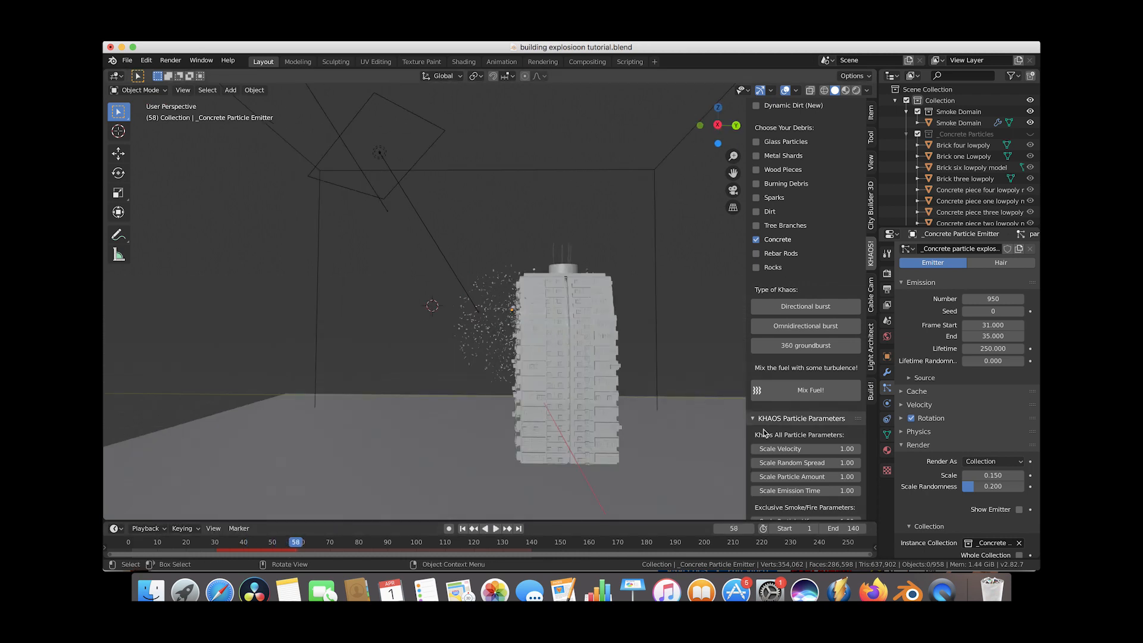
# Set the concrete particles' render Scale Randomness to 0.5.
pyautogui.click(983, 487)
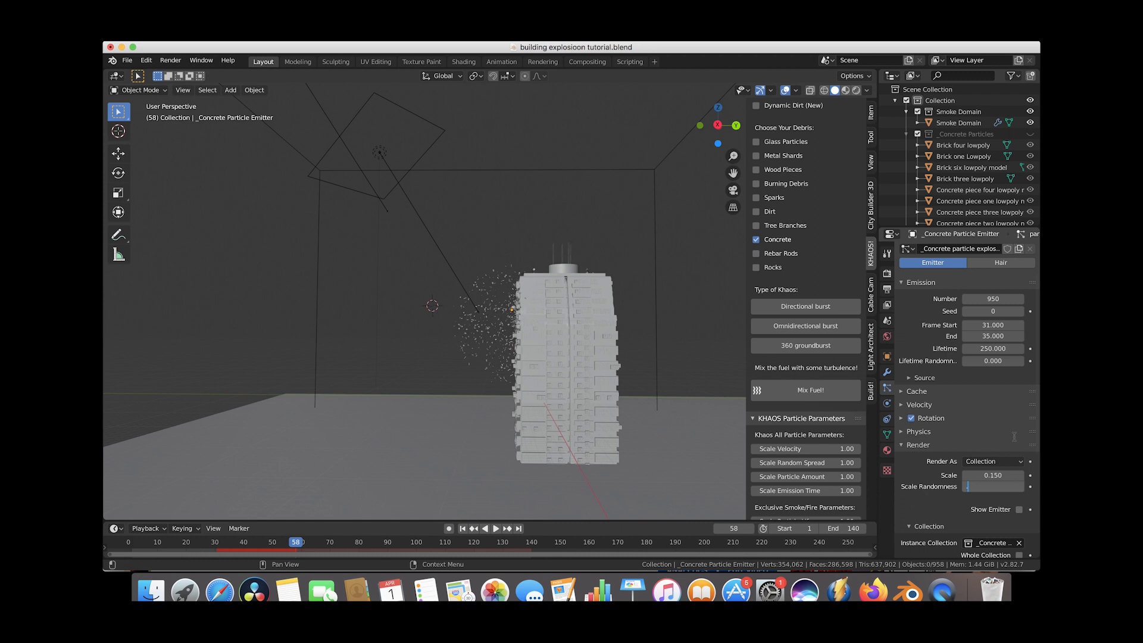
pyautogui.write('0.5')
pyautogui.press('Return')
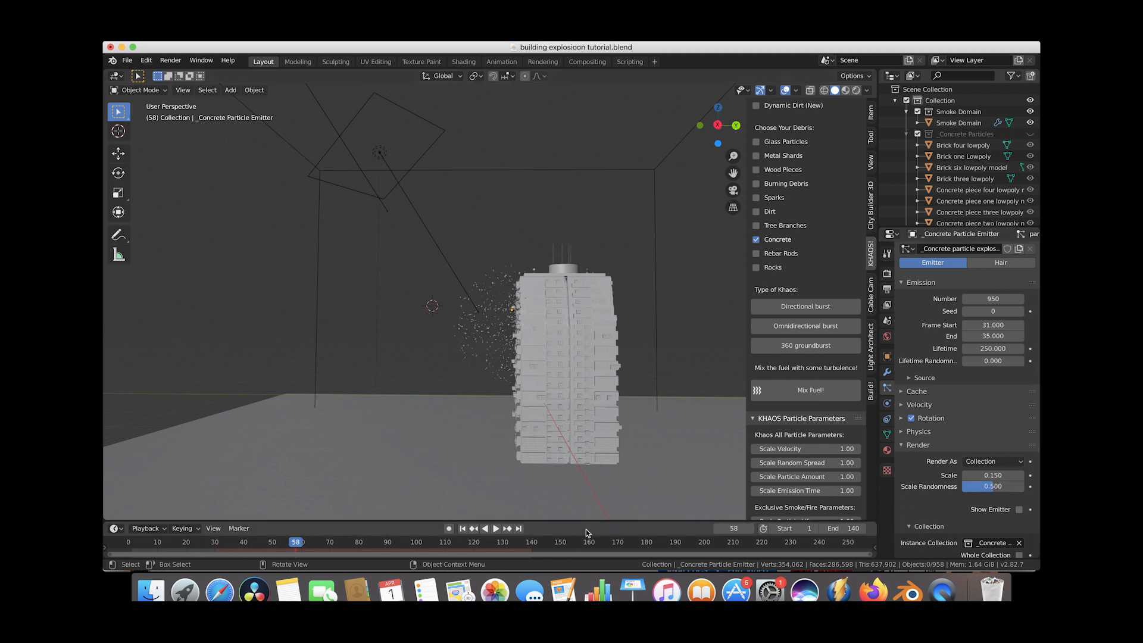
# Set the concrete emitter's Normal velocity to 18 m/s.
pyautogui.click(901, 405)
pyautogui.click(995, 422)
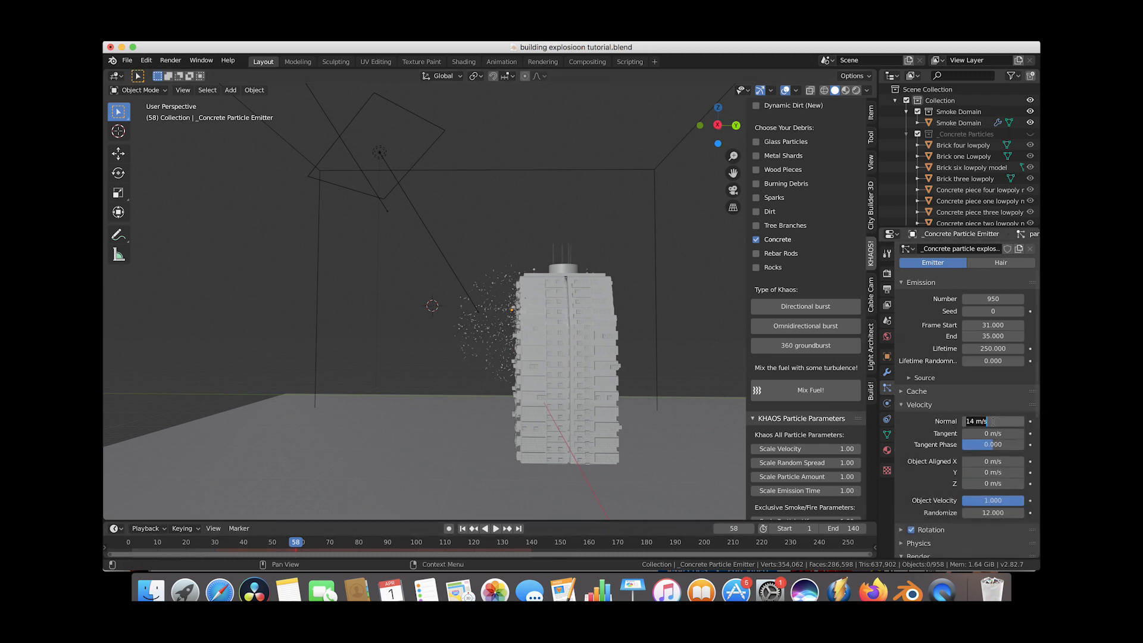
pyautogui.write('1')
pyautogui.press('Return')
# Replay the animation from the start and inspect the concrete burst from several angles.
pyautogui.click(463, 529)
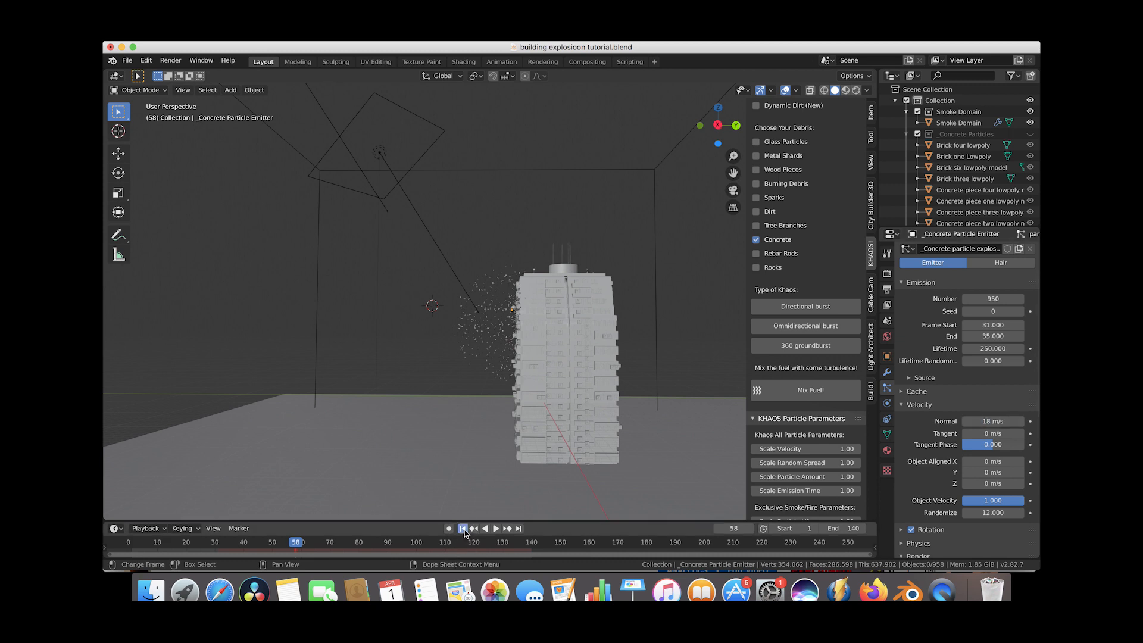
pyautogui.click(495, 529)
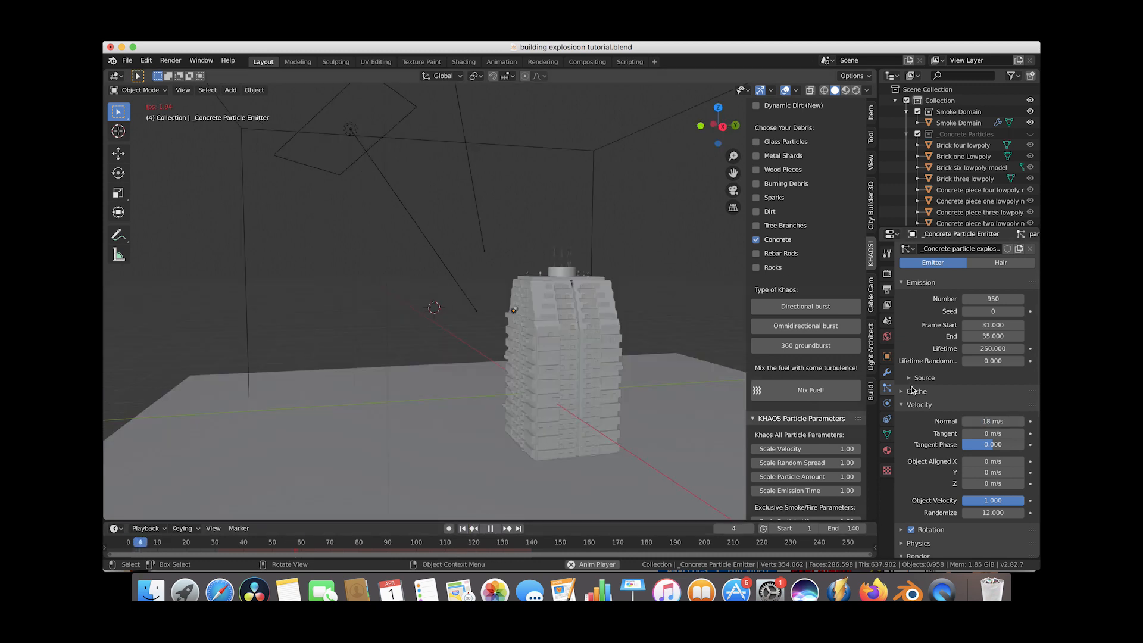
pyautogui.click(919, 405)
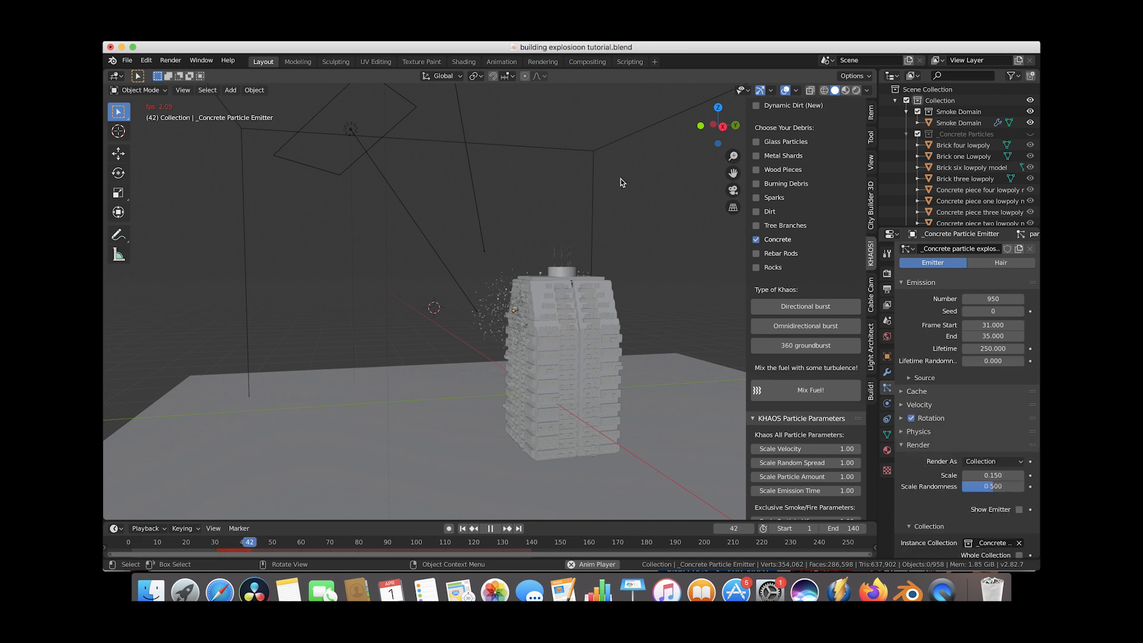
pyautogui.moveTo(527, 311); pyautogui.dragTo(509, 307, button='middle')
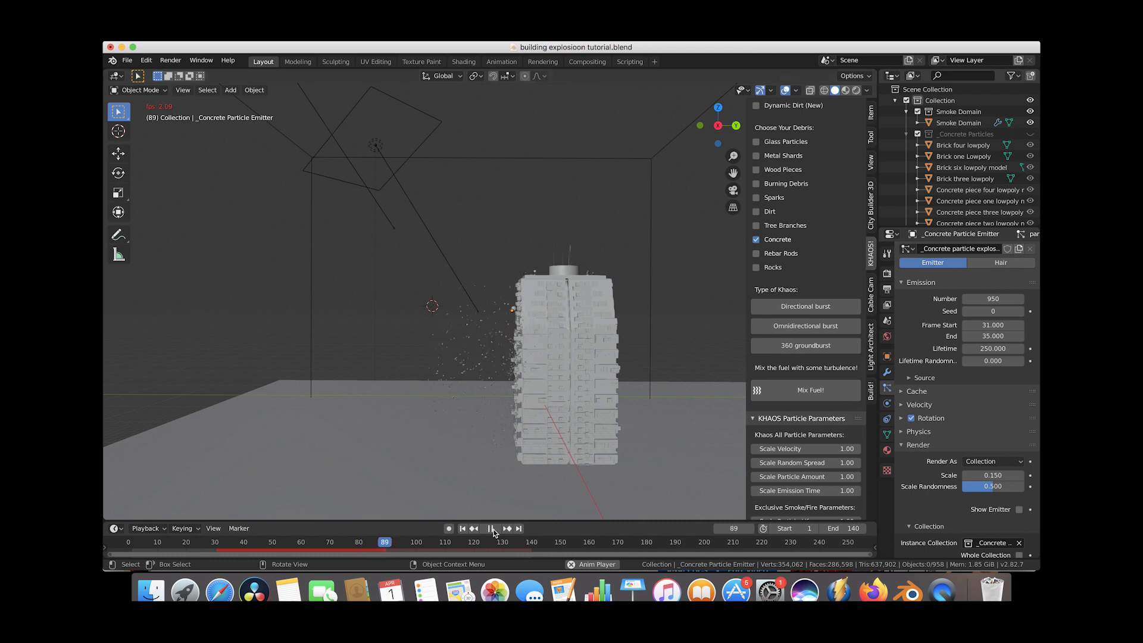
pyautogui.press('space')
pyautogui.hscroll(10, 616, 329)
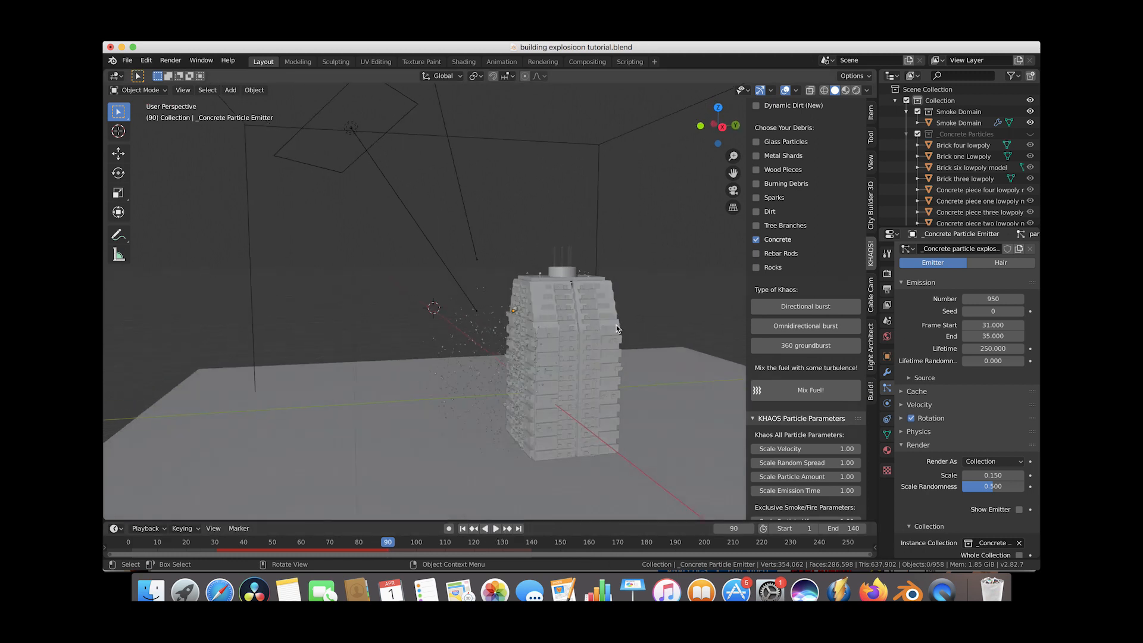
pyautogui.hscroll(-5, 616, 328)
pyautogui.hscroll(-5, 617, 328)
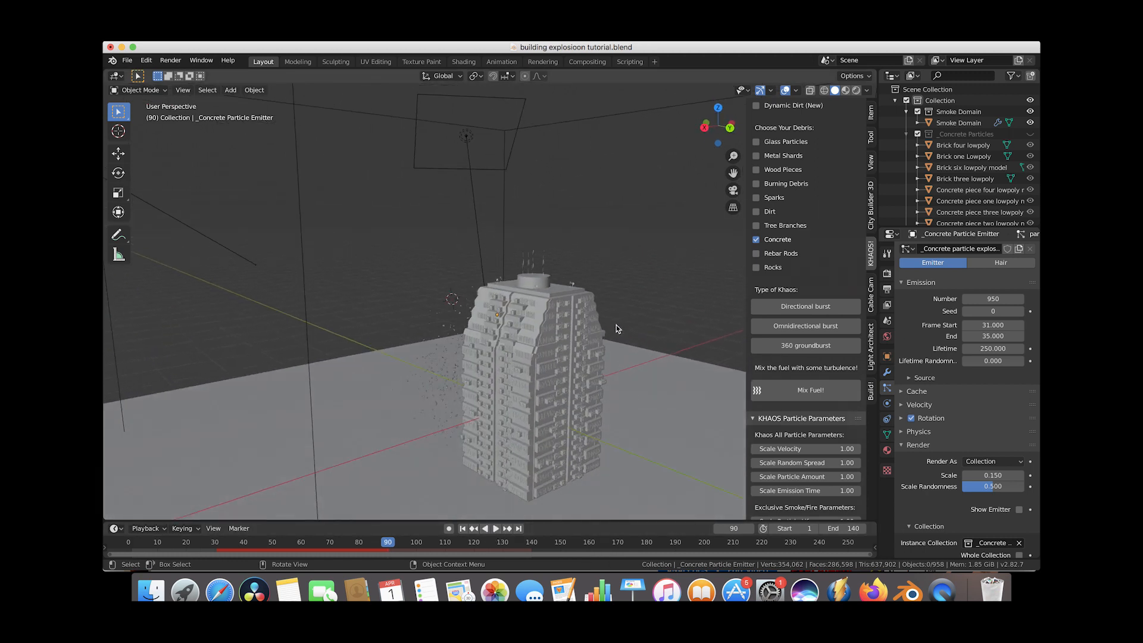
pyautogui.scroll(-5, 616, 329)
pyautogui.scroll(3, 616, 329)
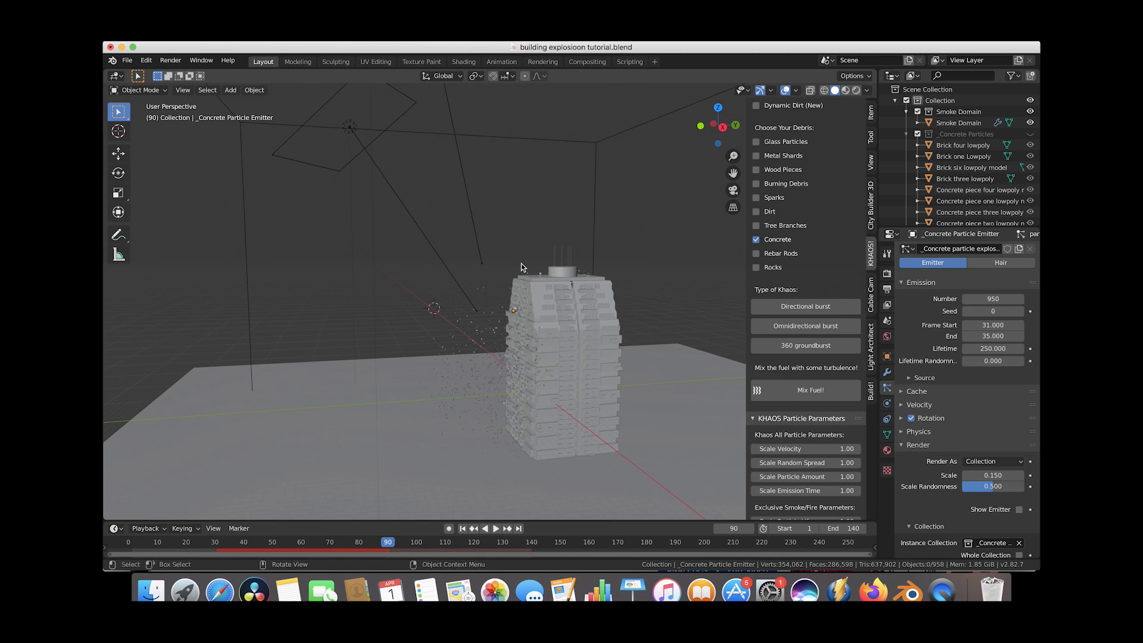
# Bake the concrete particle system's cache.
pyautogui.click(903, 392)
pyautogui.scroll(-2, 905, 396)
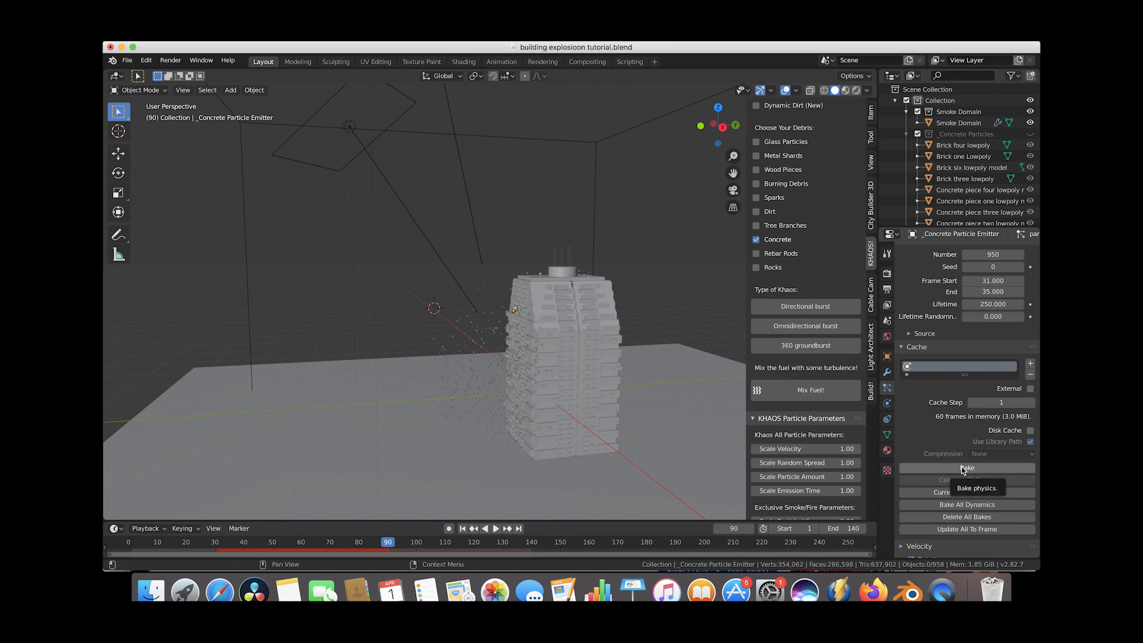
pyautogui.click(968, 469)
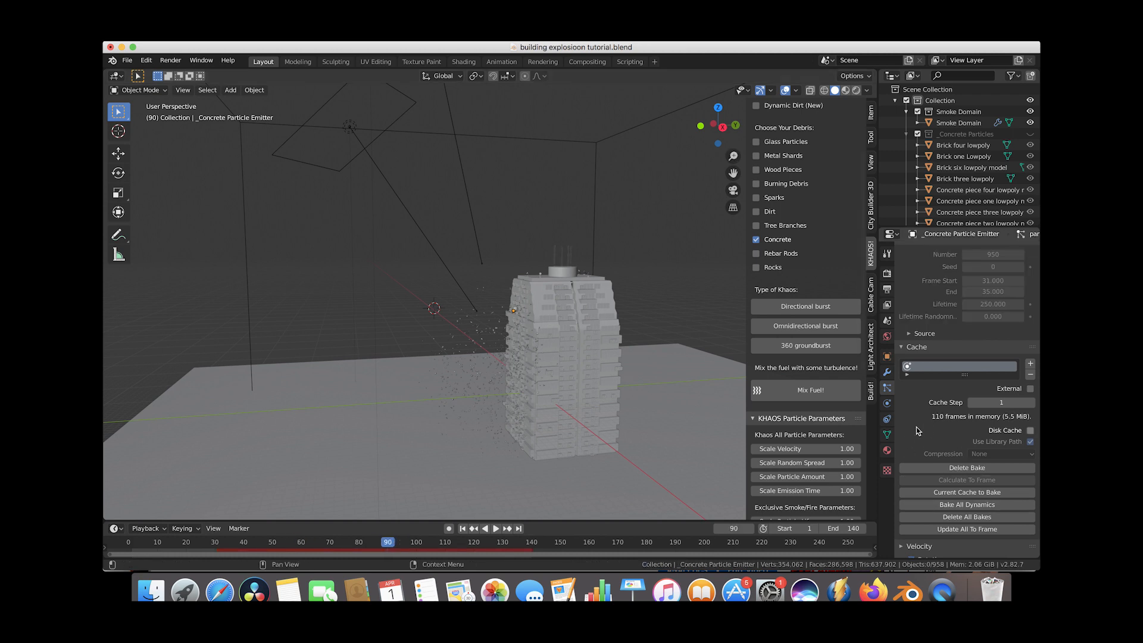
pyautogui.click(901, 347)
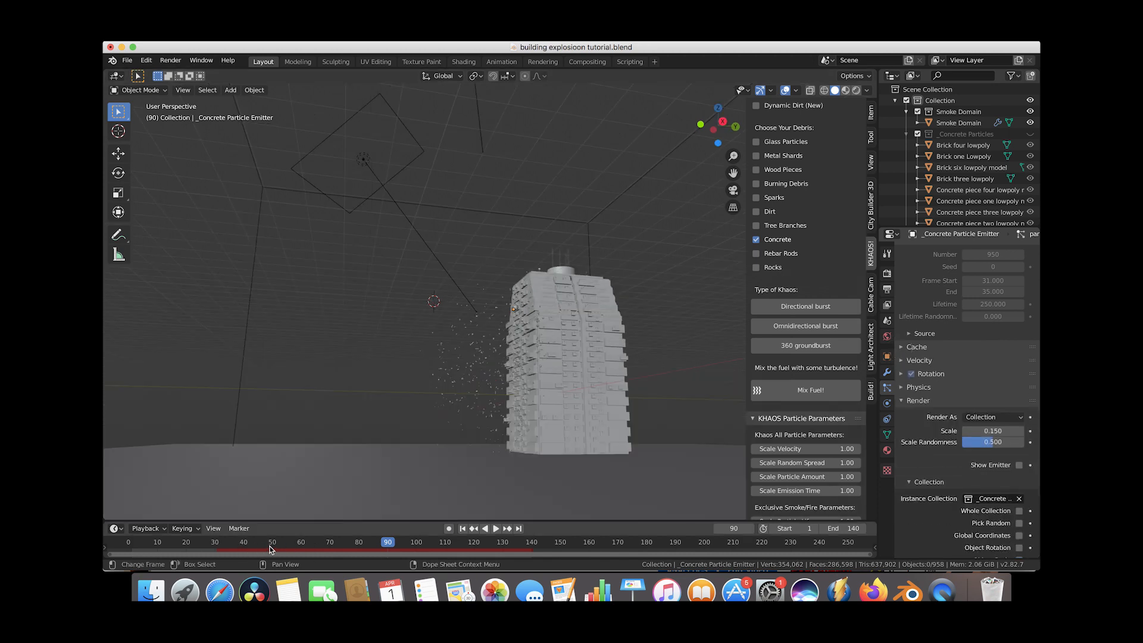
# Select the Smoke Domain at frame 44 and enable its fluid display in the viewport.
pyautogui.click(256, 545)
pyautogui.hscroll(3, 401, 364)
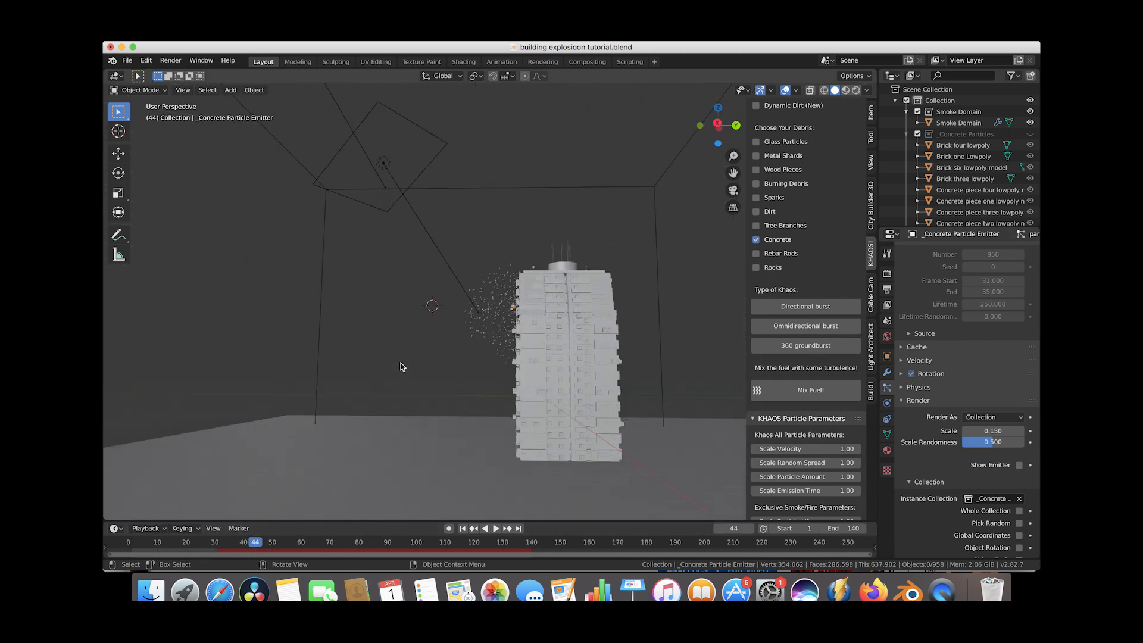
pyautogui.click(959, 123)
pyautogui.click(888, 420)
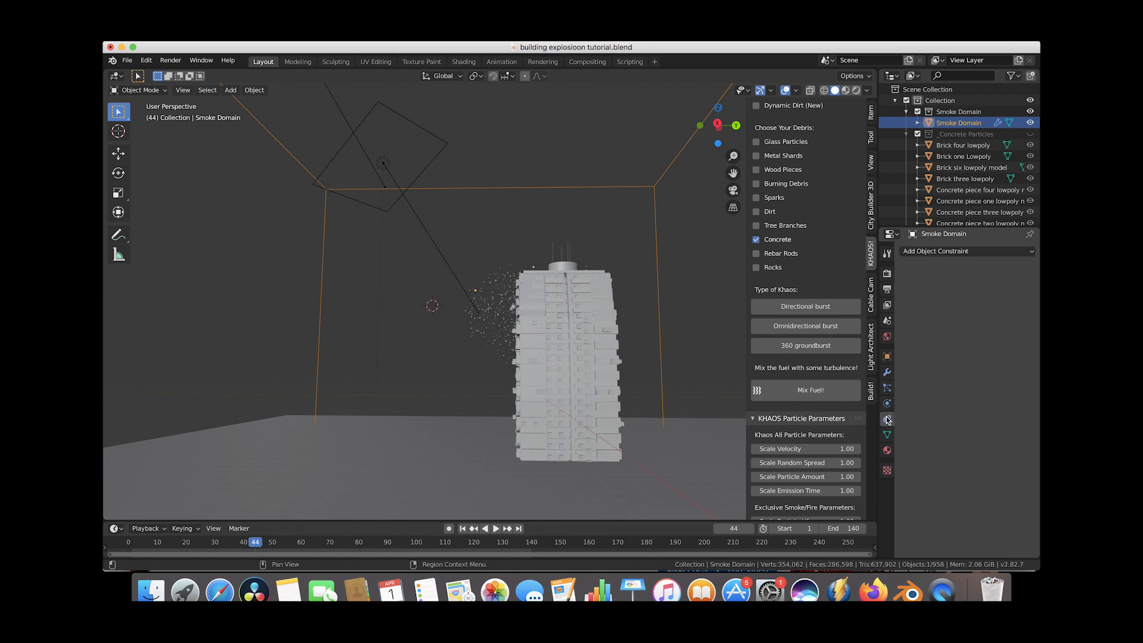
pyautogui.click(887, 403)
pyautogui.click(1020, 327)
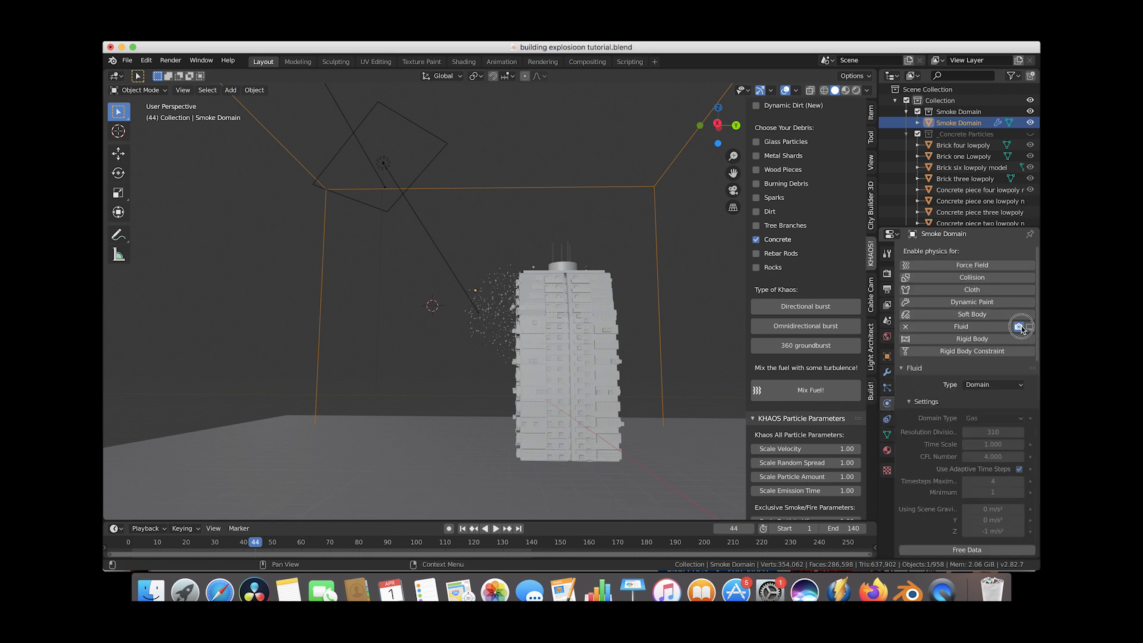
pyautogui.click(1029, 327)
pyautogui.moveTo(417, 285); pyautogui.dragTo(451, 290, button='middle')
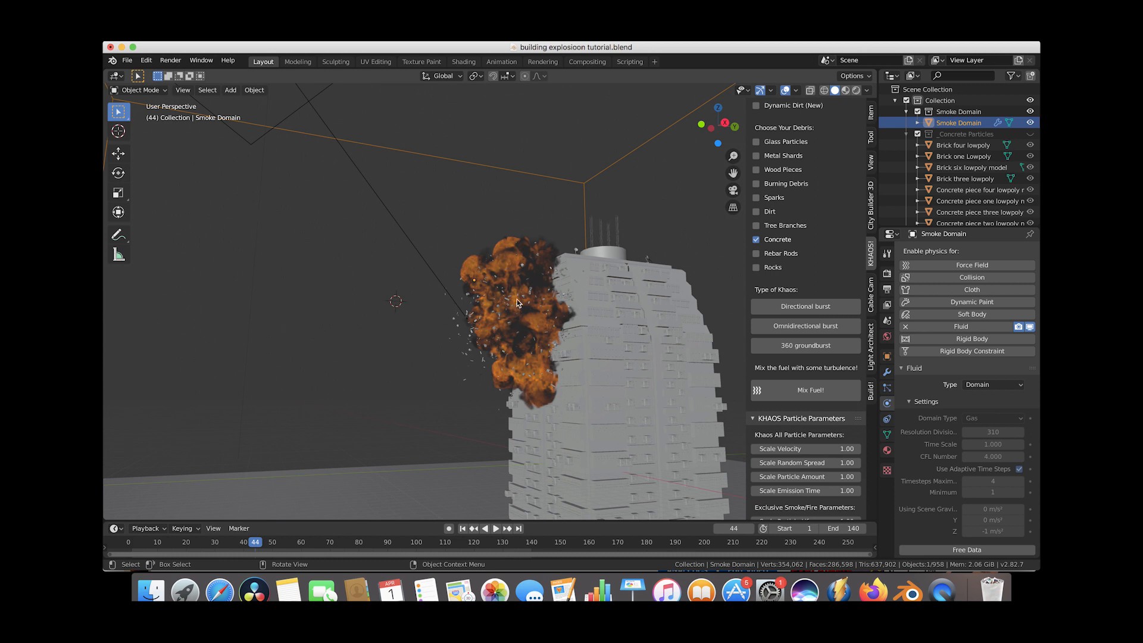
pyautogui.moveTo(522, 307); pyautogui.dragTo(488, 307, button='middle')
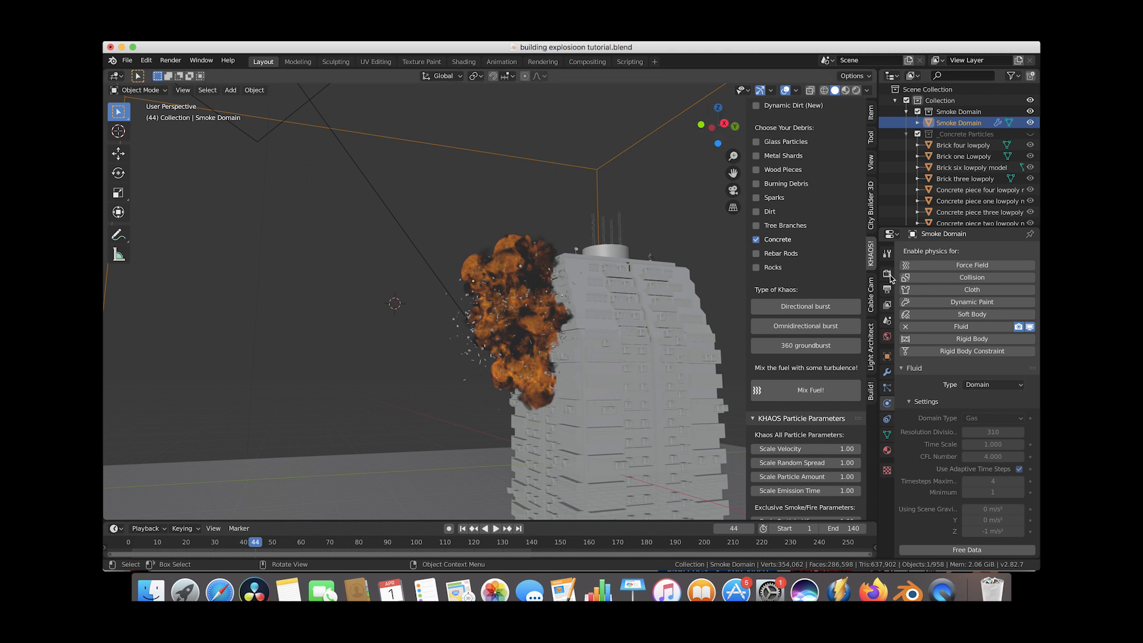
# Set the render output file format to OpenEXR.
pyautogui.click(887, 292)
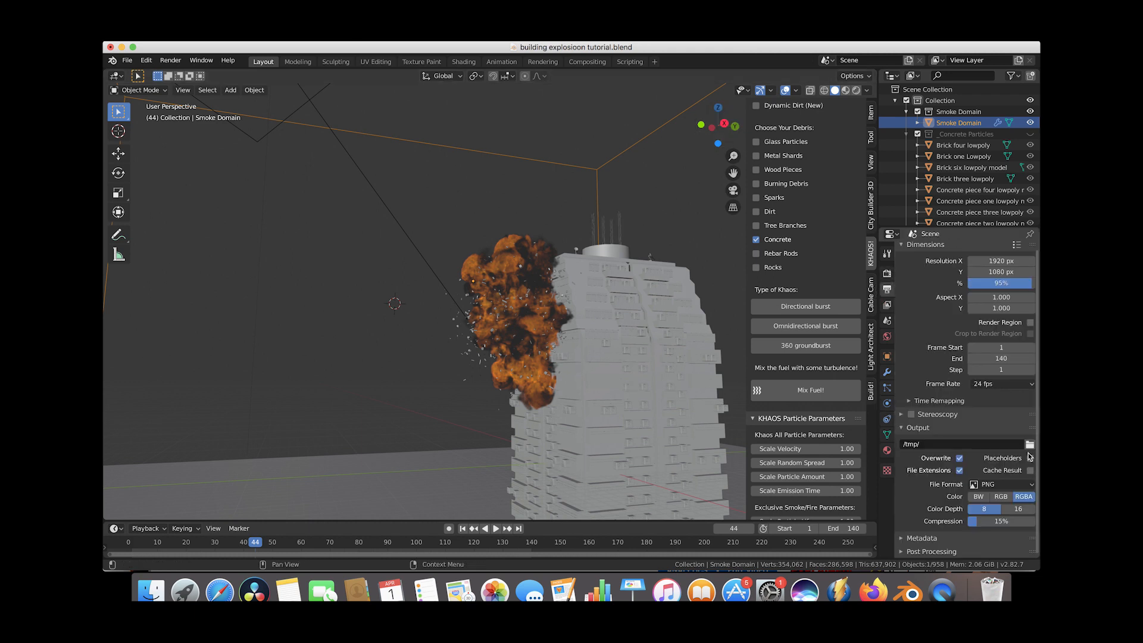
pyautogui.click(1004, 486)
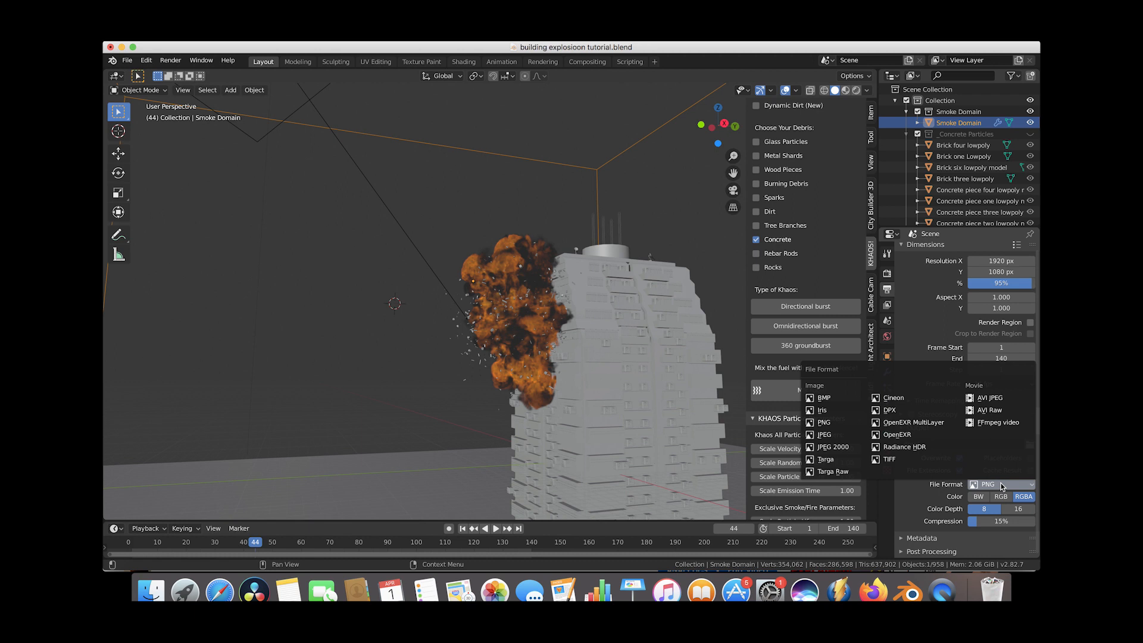
pyautogui.click(909, 437)
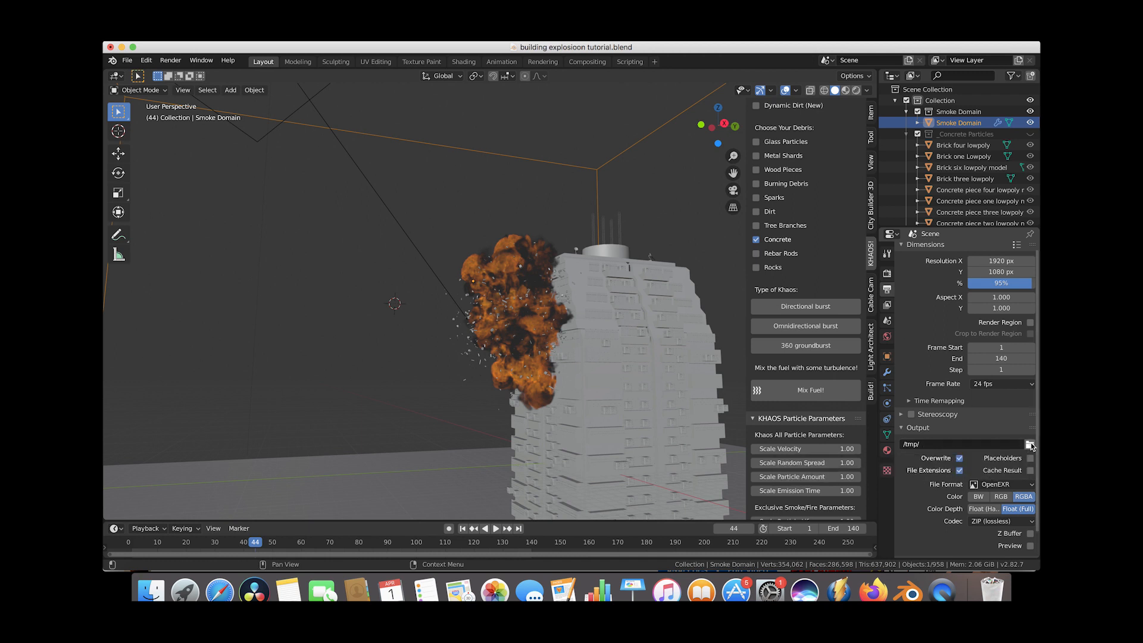
# Set the Cycles render samples to 40.
pyautogui.click(887, 274)
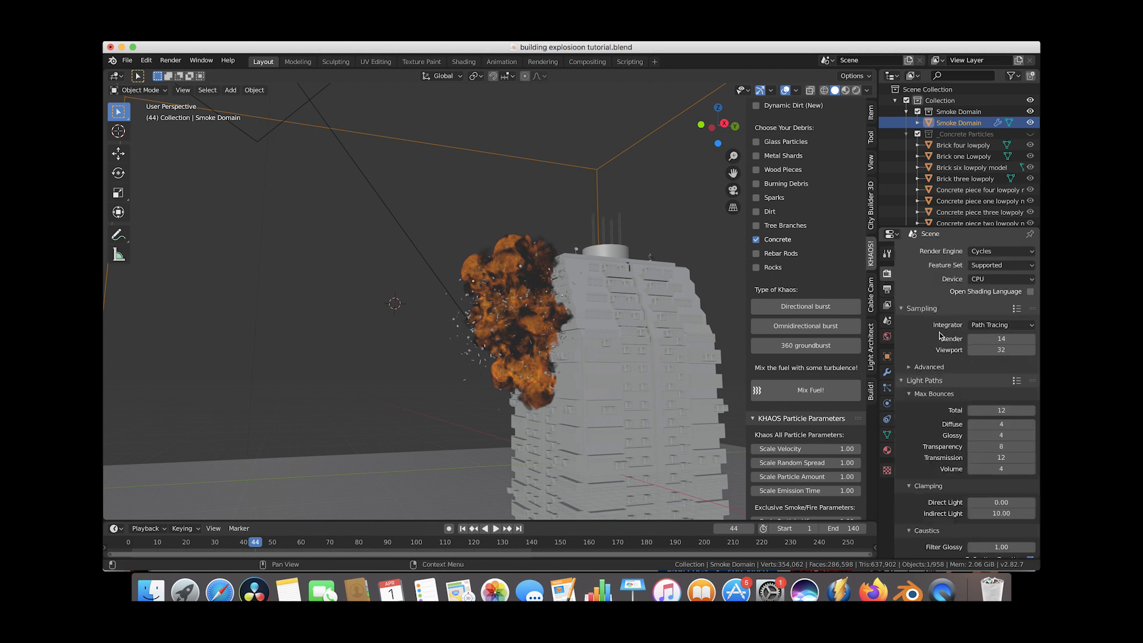
pyautogui.click(1003, 340)
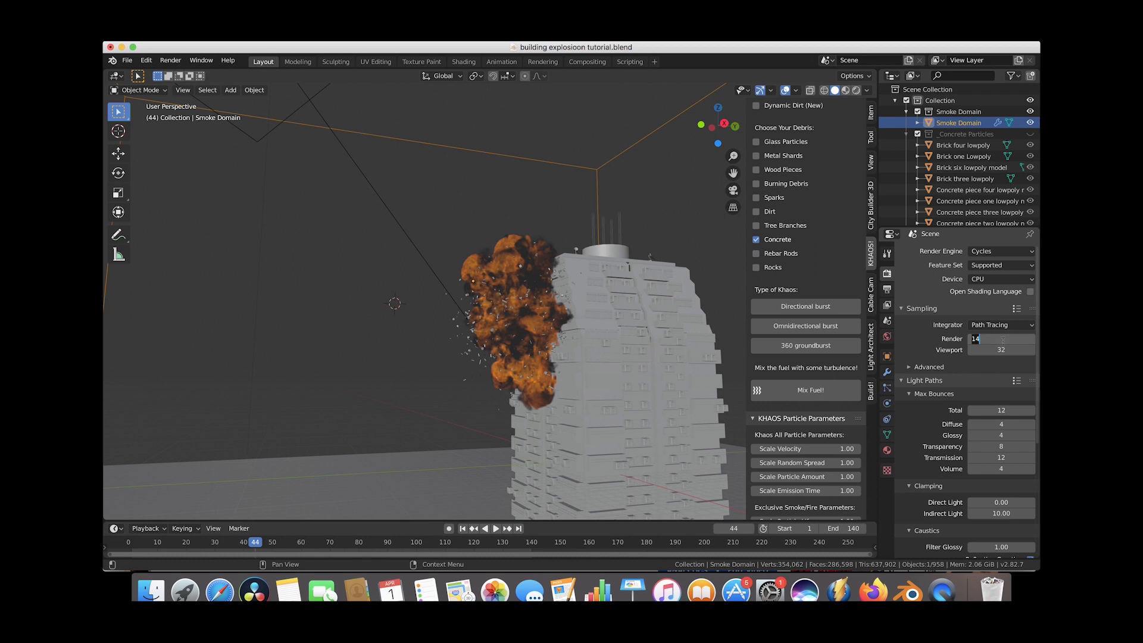
pyautogui.write('40')
pyautogui.press('Return')
pyautogui.click(910, 368)
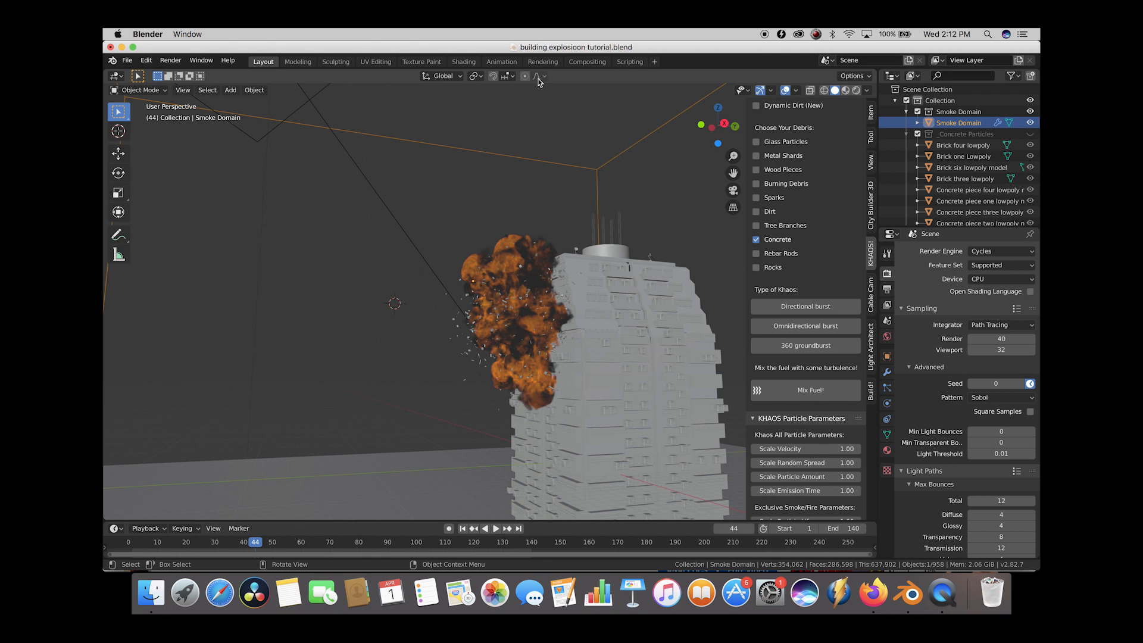
# Switch to the Compositing workspace and add a File Output node beside Render Layers.
pyautogui.click(588, 62)
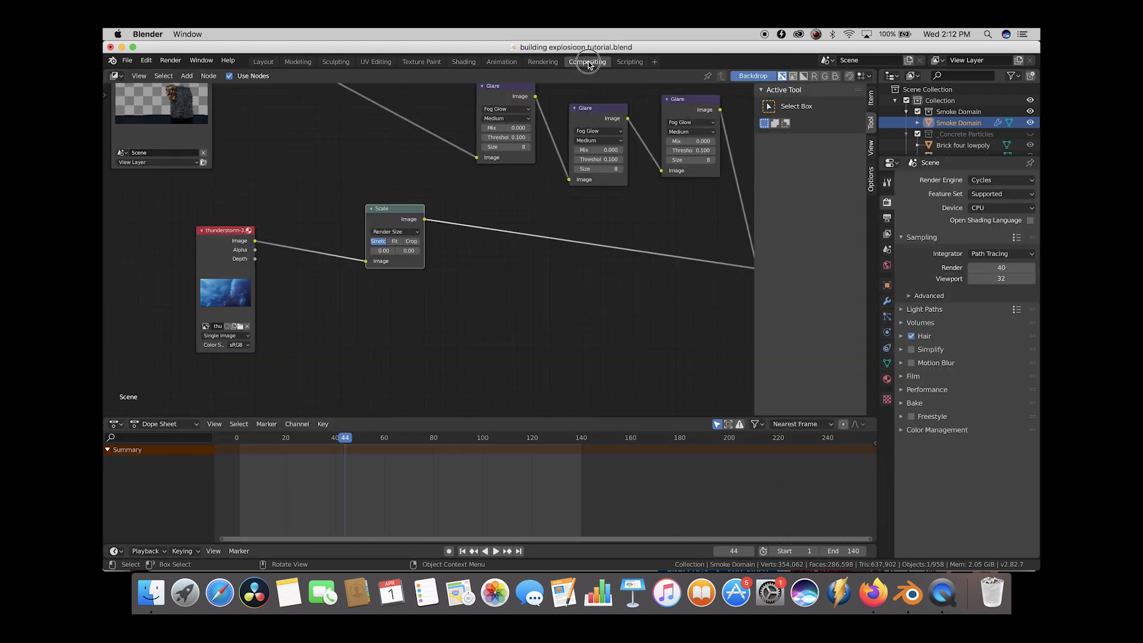
pyautogui.hscroll(-5, 370, 222)
pyautogui.scroll(4, 370, 222)
pyautogui.moveTo(316, 225); pyautogui.dragTo(238, 205)
pyautogui.hotkey('shift', 'a')
pyautogui.moveTo(377, 304)
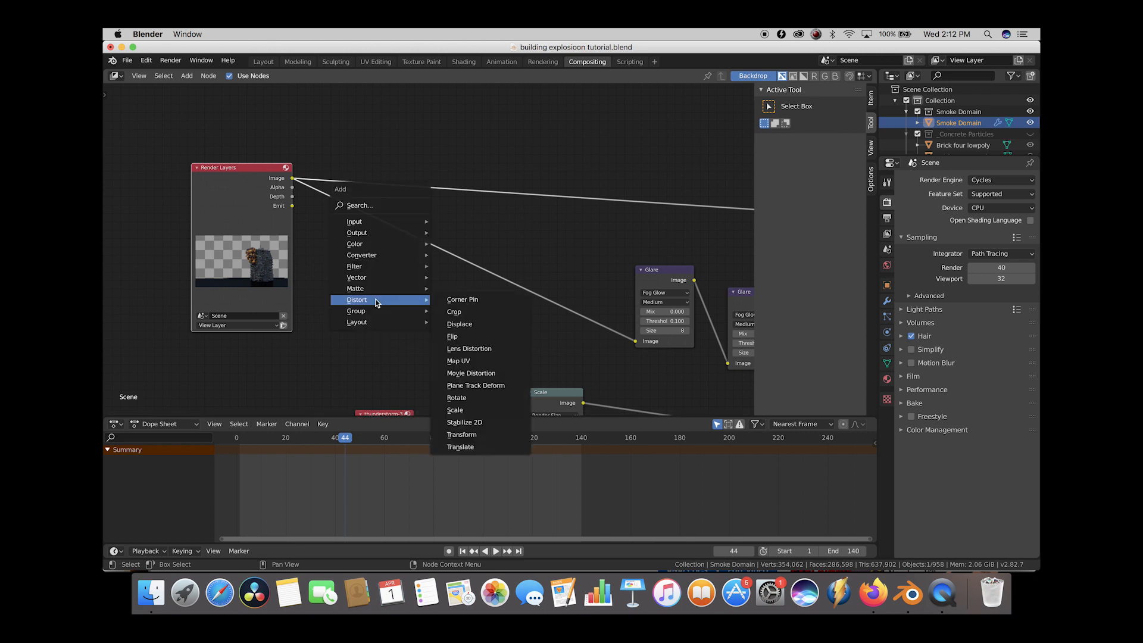
pyautogui.click(471, 253)
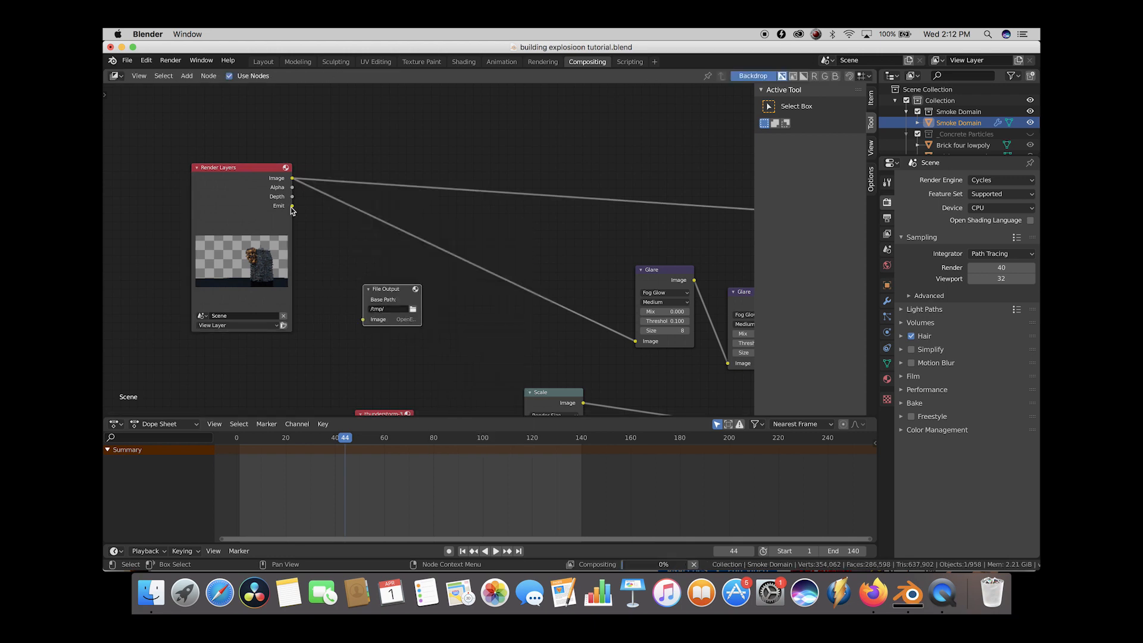
# Connect the Render Layers output to the File Output node's image input and widen the node.
pyautogui.moveTo(293, 206); pyautogui.dragTo(363, 320)
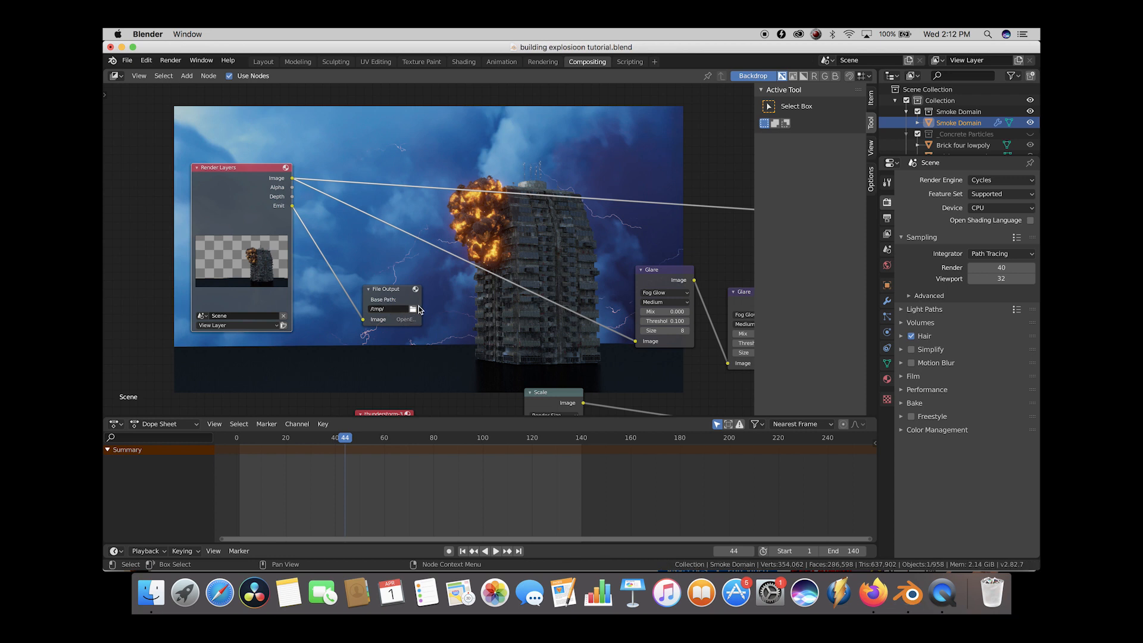
pyautogui.moveTo(420, 292); pyautogui.dragTo(464, 296)
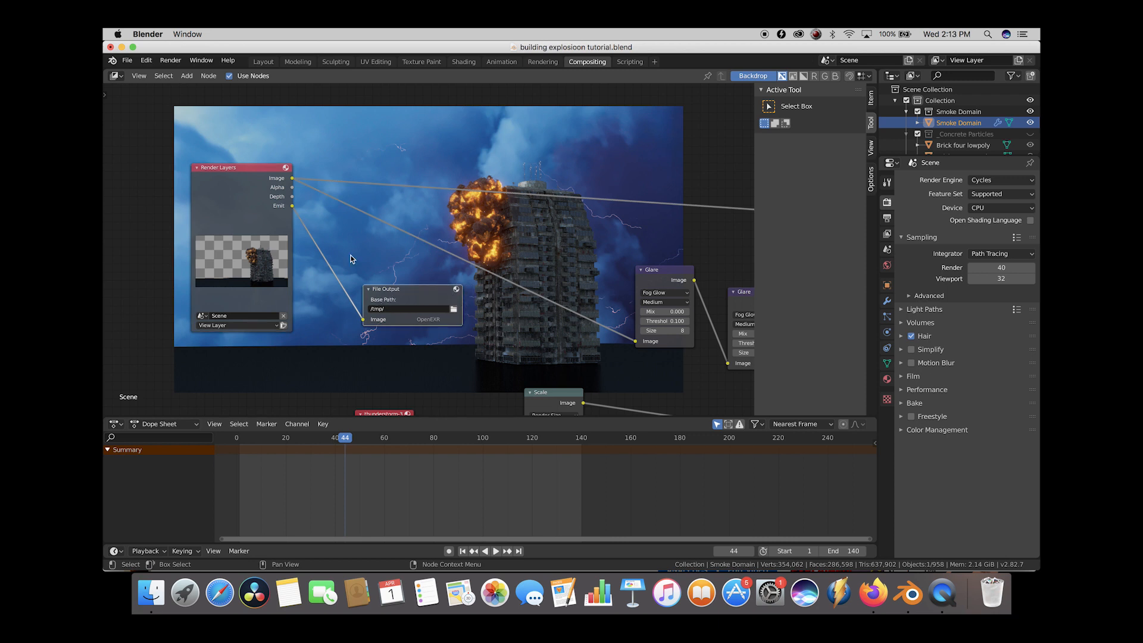
# Rearrange the compositor nodes, moving the Viewer node further right and raising the Alpha Over node slightly.
pyautogui.scroll(-2, 384, 206)
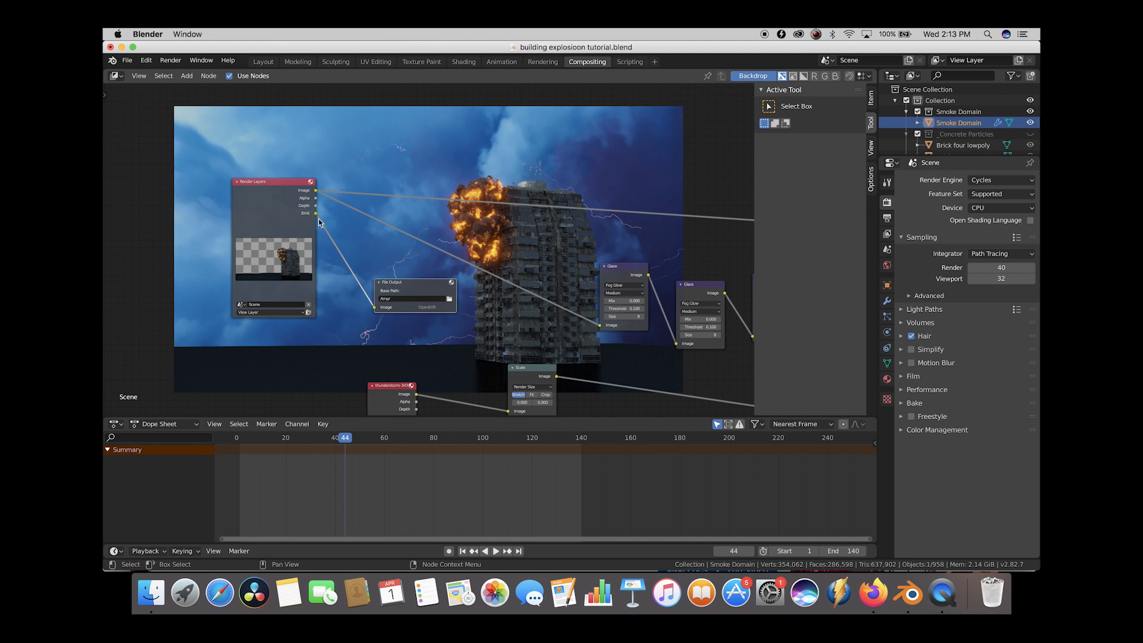
pyautogui.scroll(-2, 342, 219)
pyautogui.hscroll(10, 343, 220)
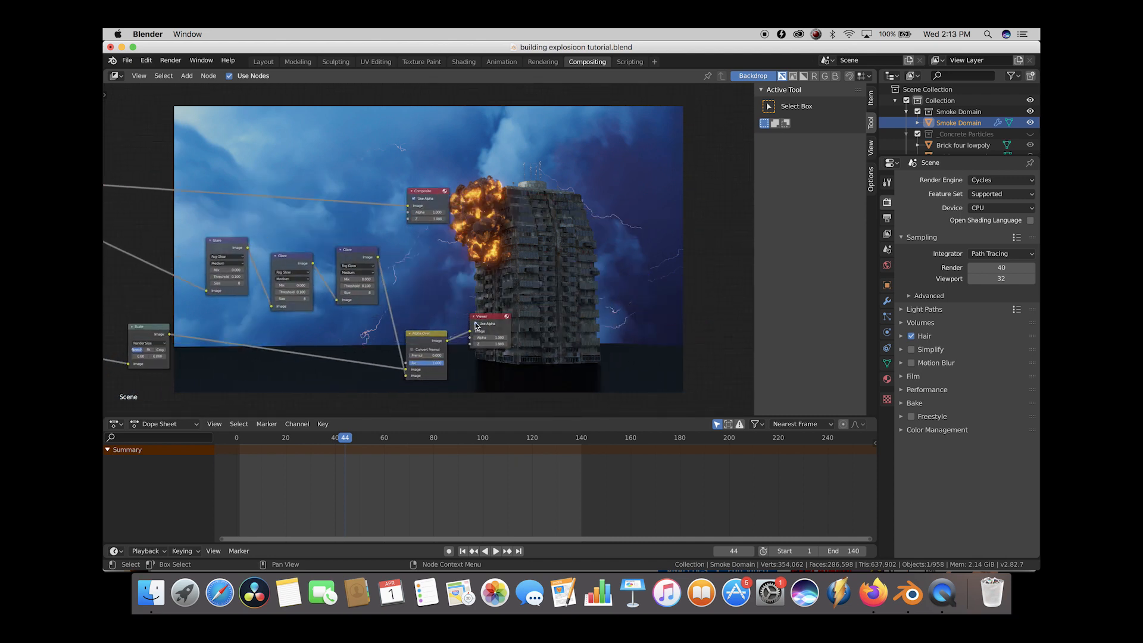
pyautogui.moveTo(490, 323); pyautogui.dragTo(690, 314)
pyautogui.moveTo(435, 336); pyautogui.dragTo(431, 318)
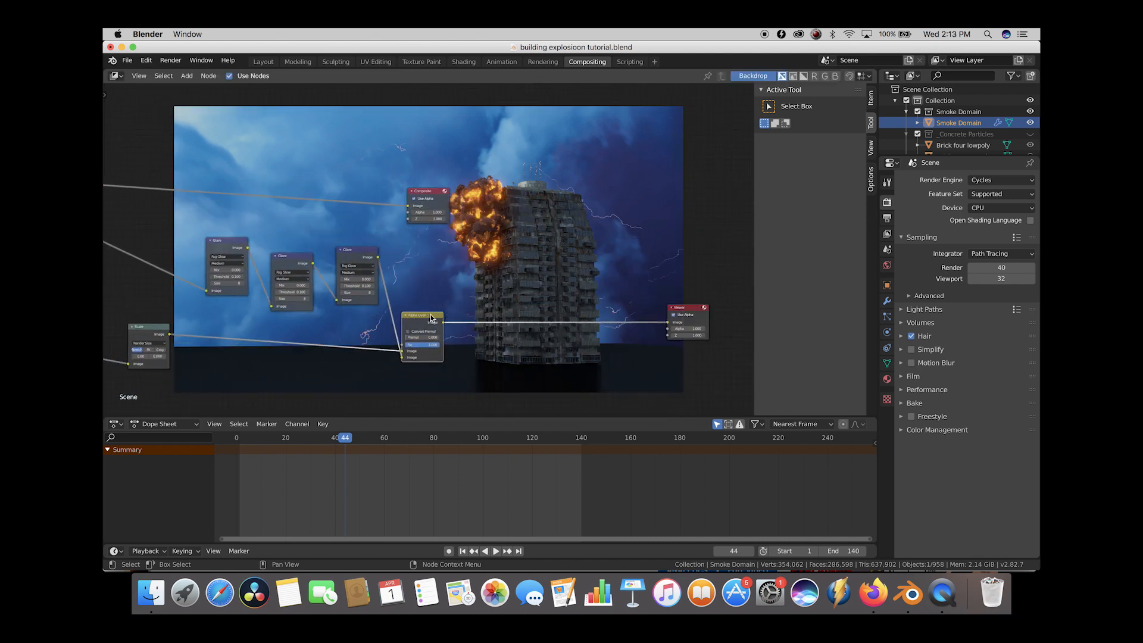
pyautogui.moveTo(409, 206); pyautogui.dragTo(507, 247)
pyautogui.moveTo(443, 323); pyautogui.dragTo(492, 260)
pyautogui.hscroll(-5, 301, 312)
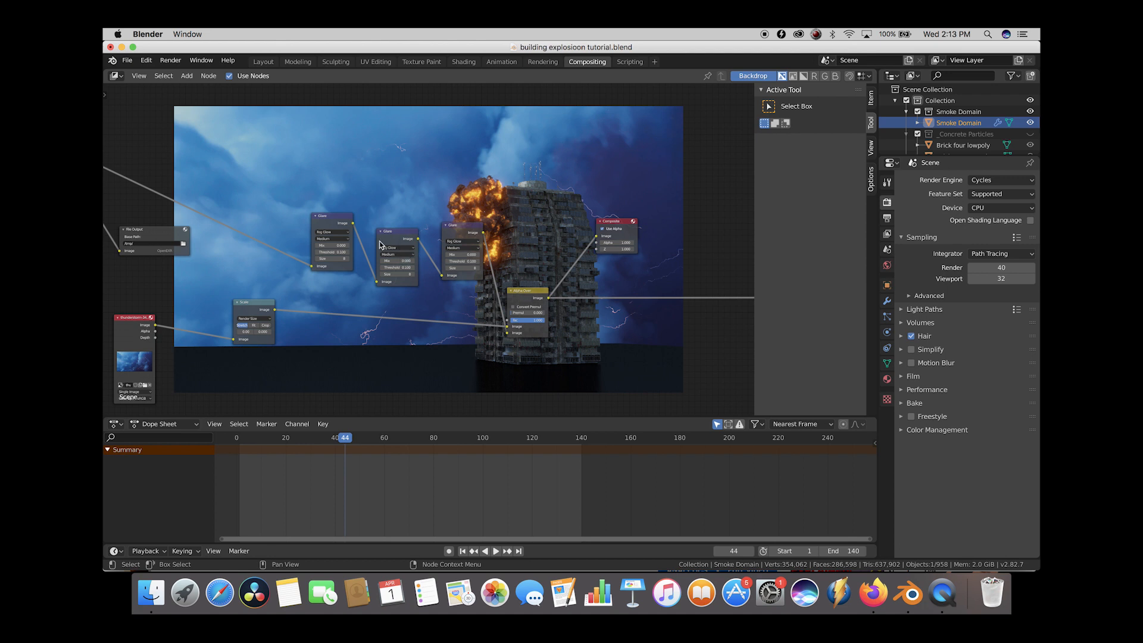
pyautogui.scroll(3, 602, 271)
pyautogui.moveTo(601, 271); pyautogui.dragTo(557, 324)
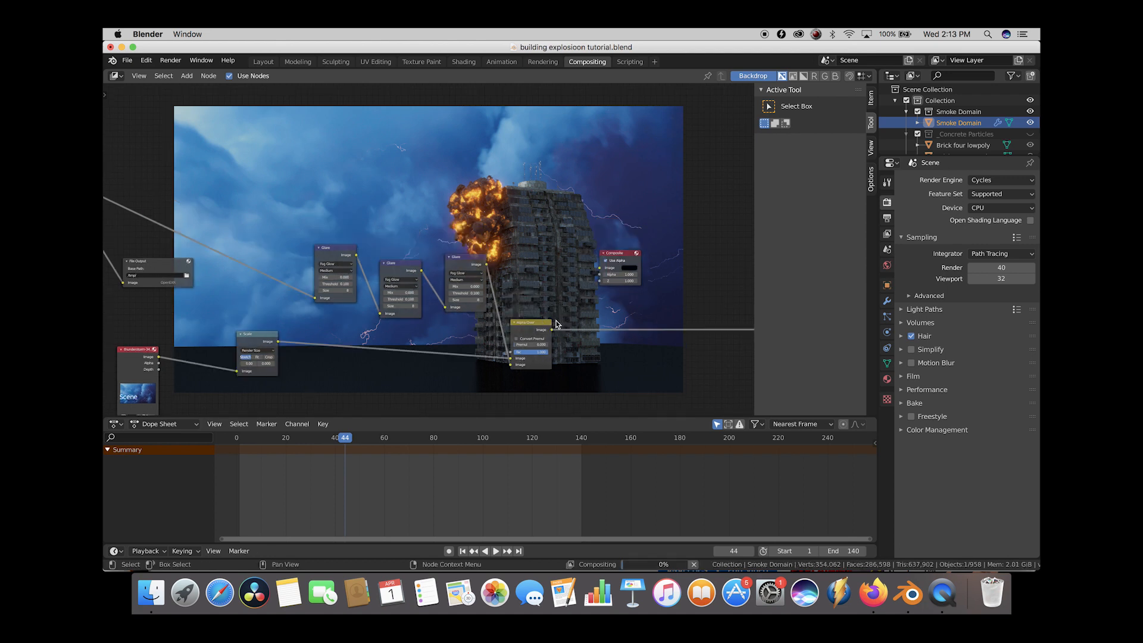
# Move the Composite node beside Render Layers and connect the Render Layers Image output to the Composite node's Image input.
pyautogui.hscroll(-5, 623, 291)
pyautogui.moveTo(707, 283); pyautogui.dragTo(292, 165)
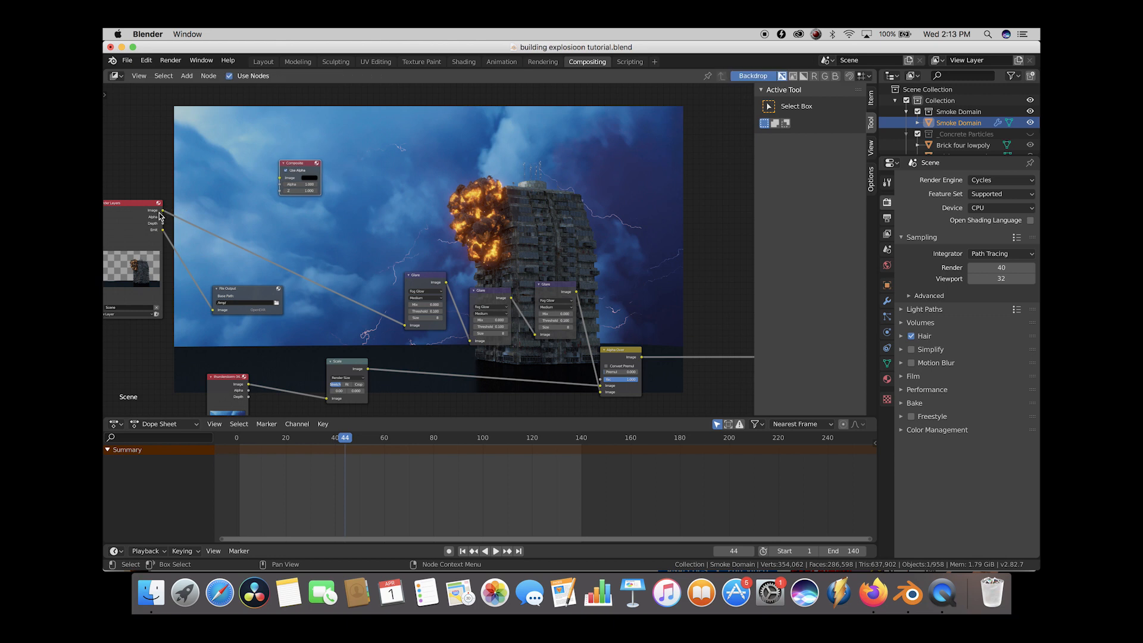
pyautogui.moveTo(162, 210); pyautogui.dragTo(281, 178)
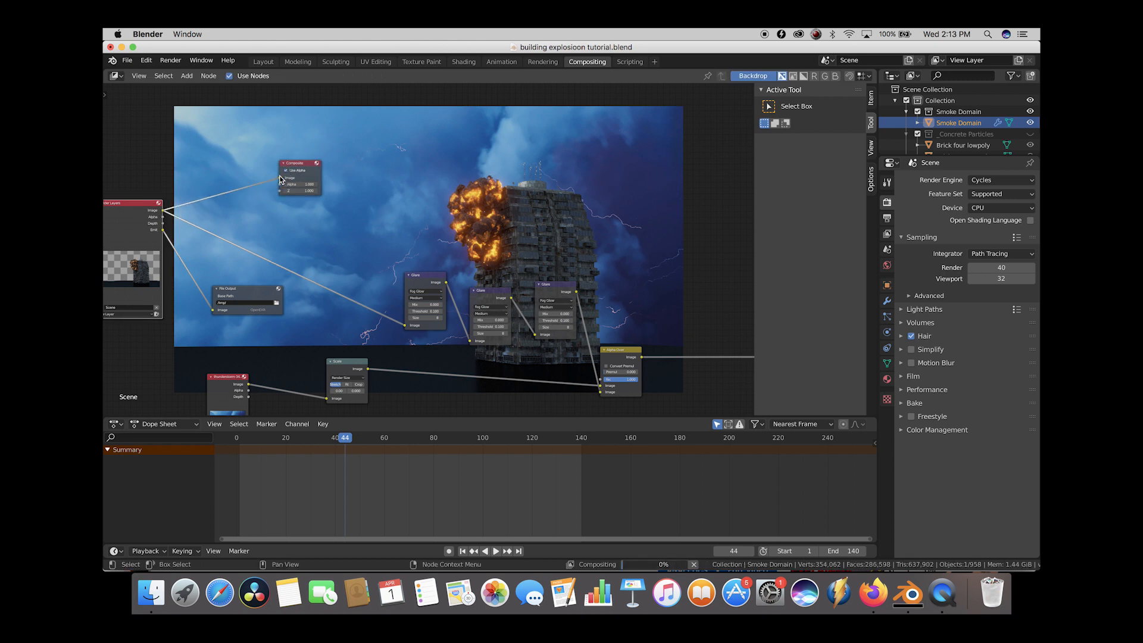